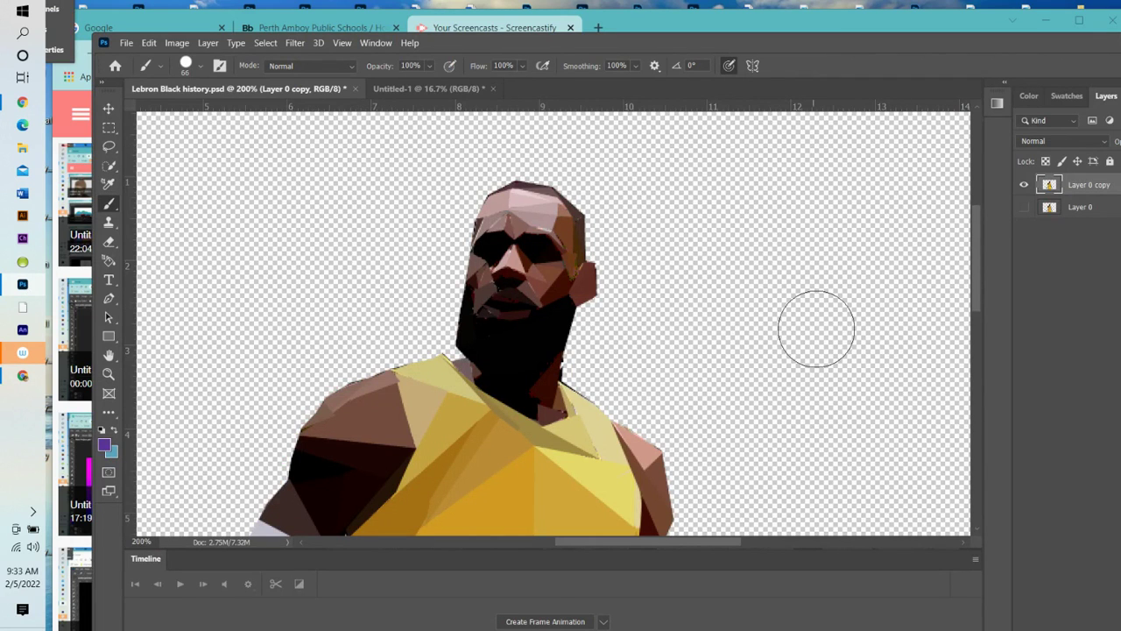
# Step: Zoom the view out to 66.7% so the whole low-poly figure is visible
pyautogui.scroll(-3, 608, 380)
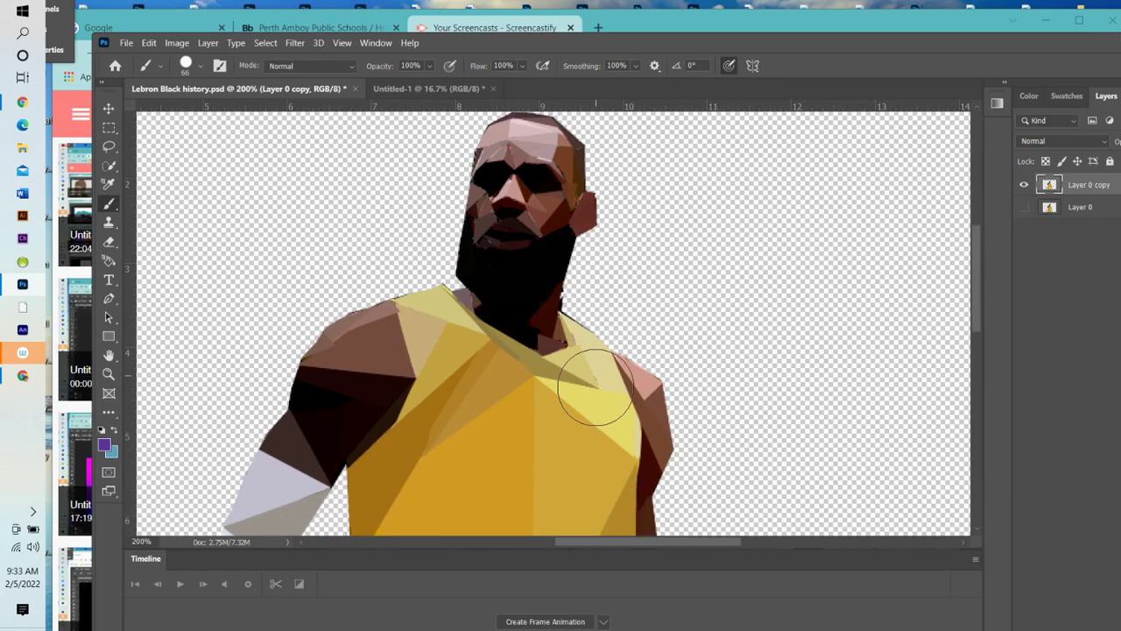
pyautogui.scroll(-3, 590, 385)
pyautogui.scroll(3, 585, 383)
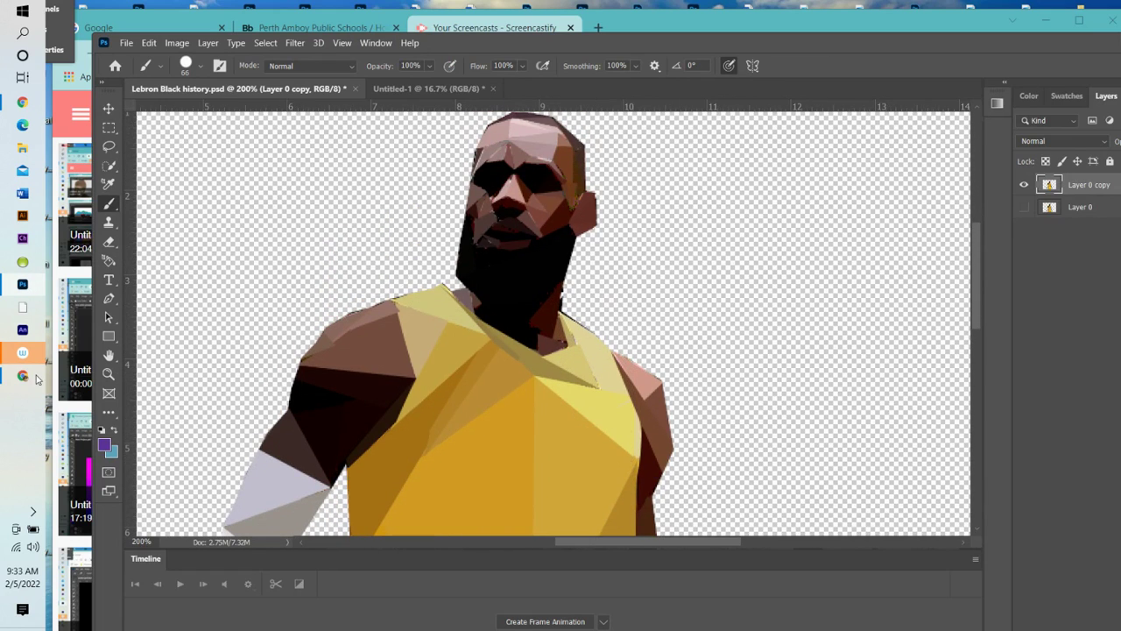
pyautogui.click(108, 373)
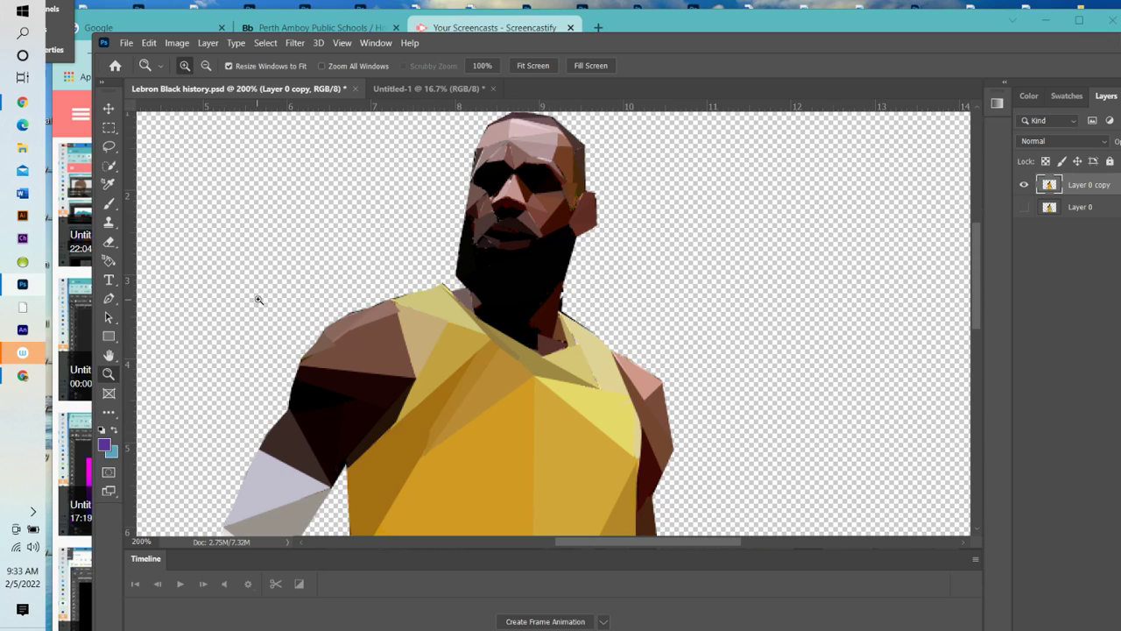
pyautogui.press('alt')
pyautogui.keyDown('alt'); pyautogui.click(353, 268); pyautogui.keyUp('alt')
pyautogui.keyDown('alt'); pyautogui.click(355, 273); pyautogui.keyUp('alt')
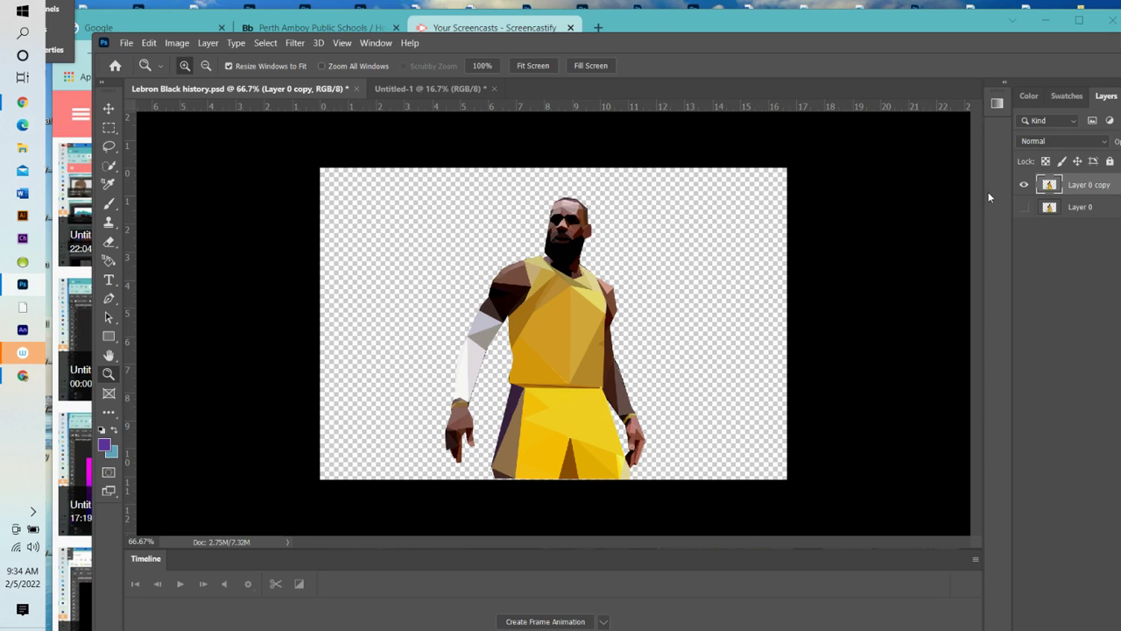
# Step: Toggle Layer 0 copy and Layer 0 visibility to compare the low-poly art with the original photo
pyautogui.click(1024, 185)
pyautogui.click(1025, 207)
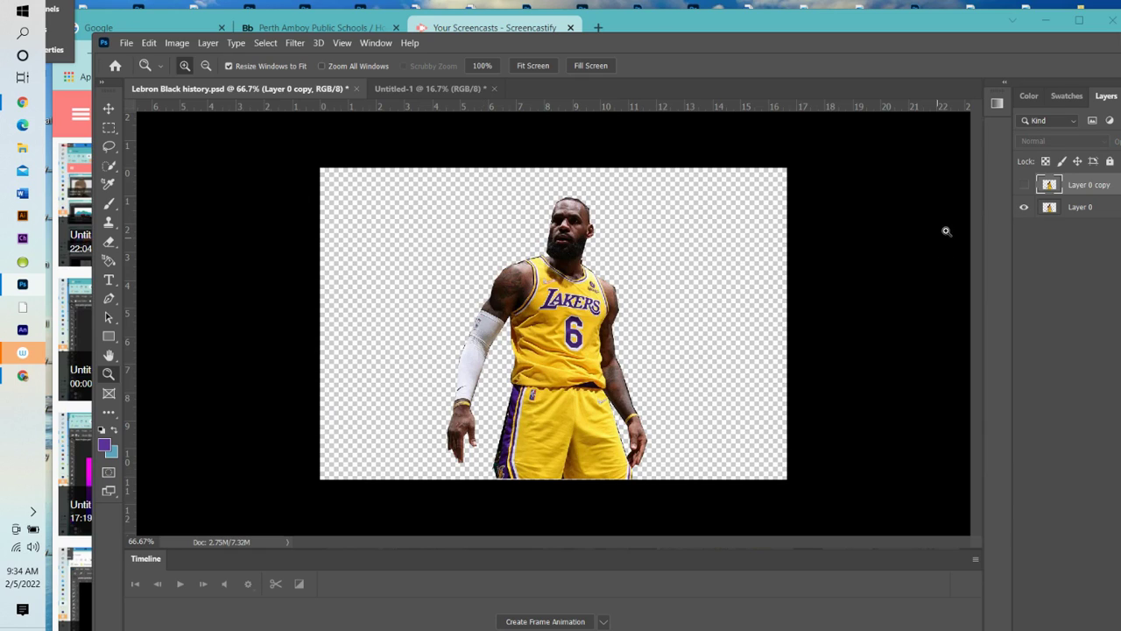
pyautogui.click(1025, 185)
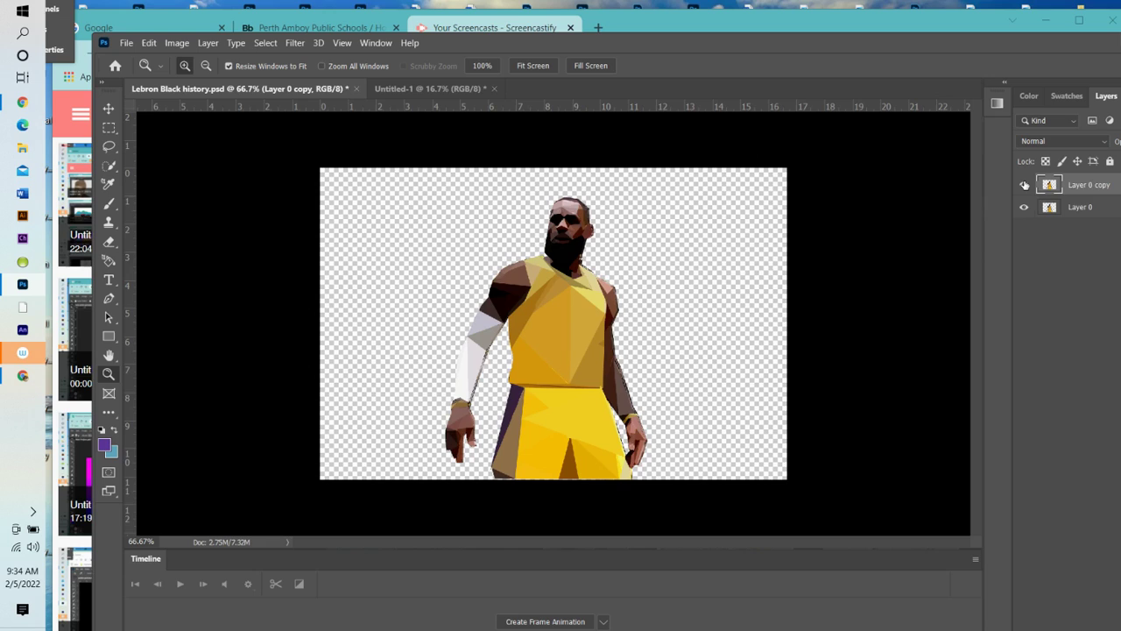
pyautogui.click(1024, 207)
pyautogui.click(127, 43)
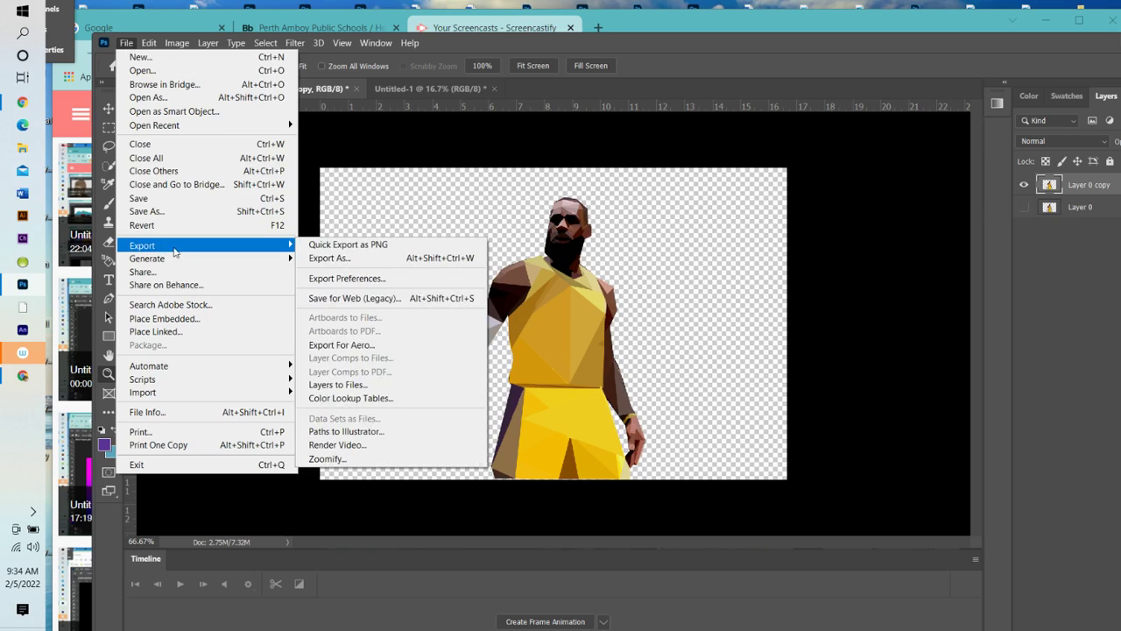
pyautogui.moveTo(222, 245)
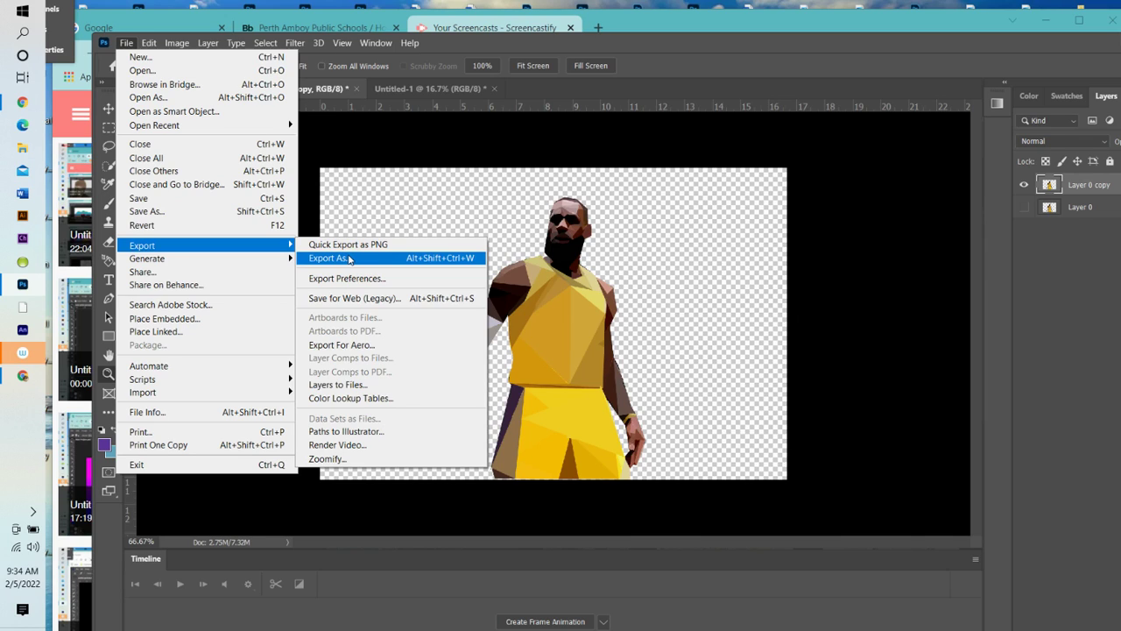
pyautogui.click(348, 259)
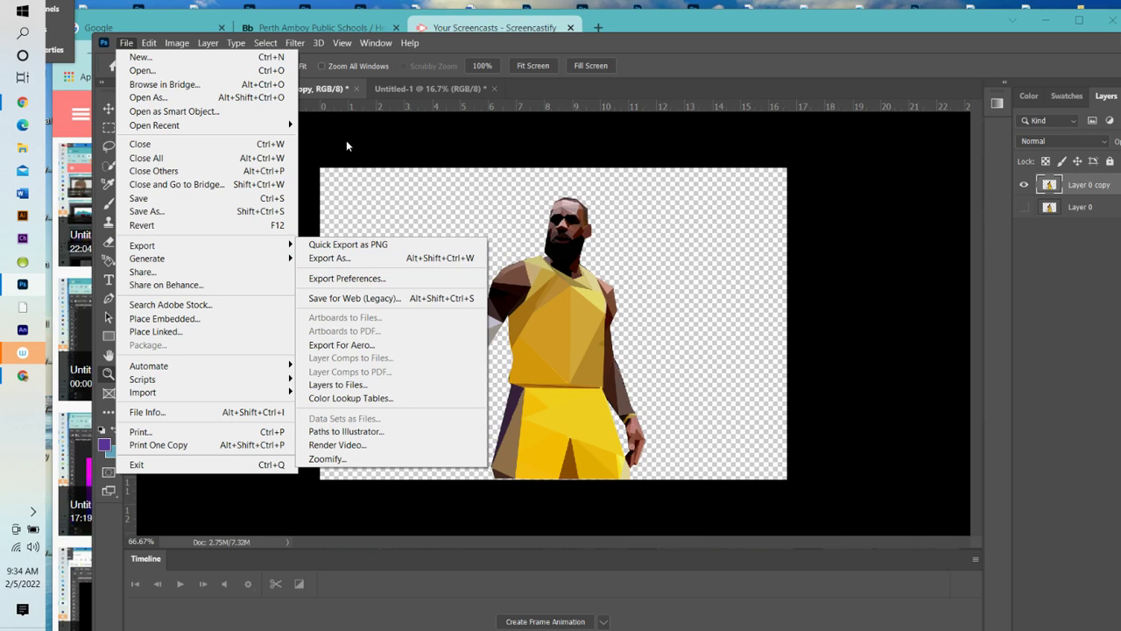
# Step: Open Lebron Black history.png from the Downloads folder as a new document
pyautogui.click(128, 43)
pyautogui.click(138, 68)
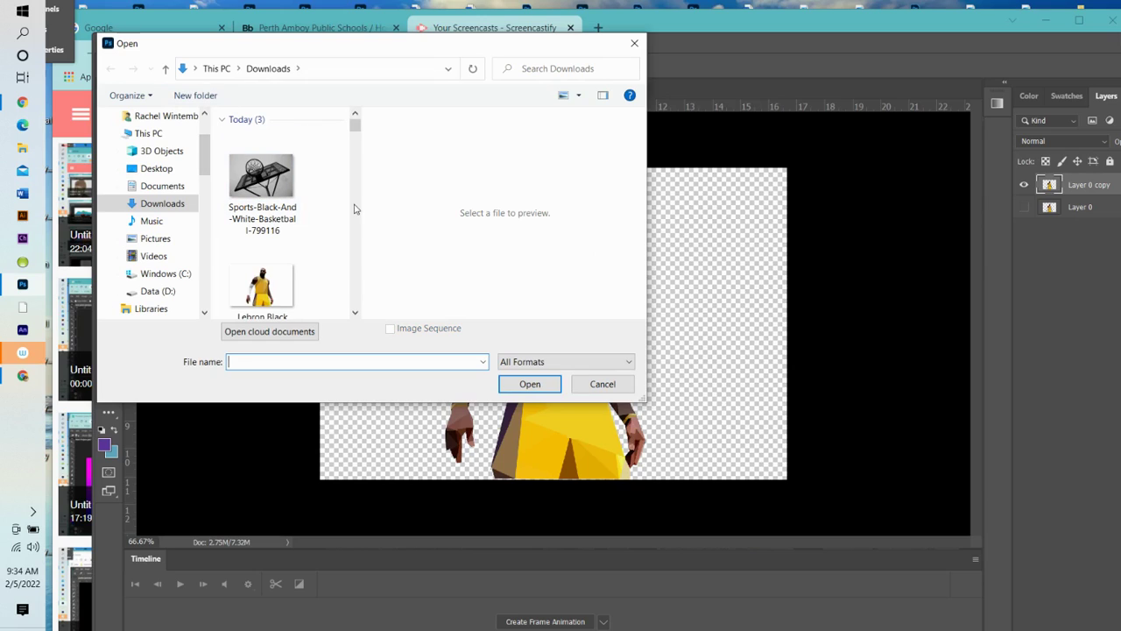
pyautogui.moveTo(356, 127); pyautogui.dragTo(356, 132)
pyautogui.scroll(5, 356, 129)
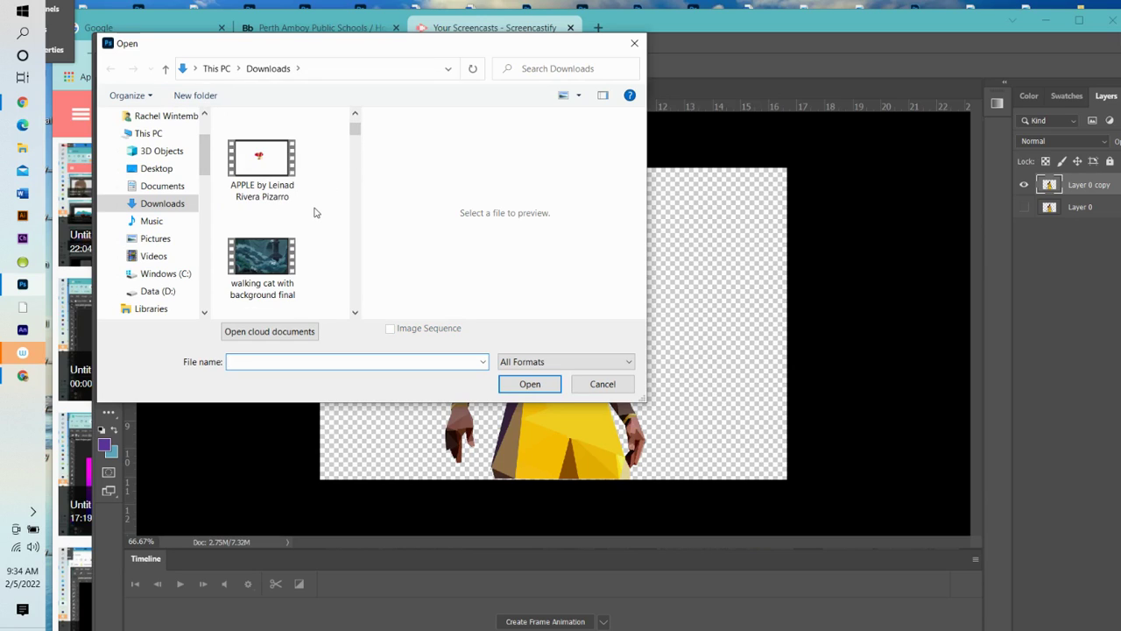
pyautogui.scroll(-10, 315, 212)
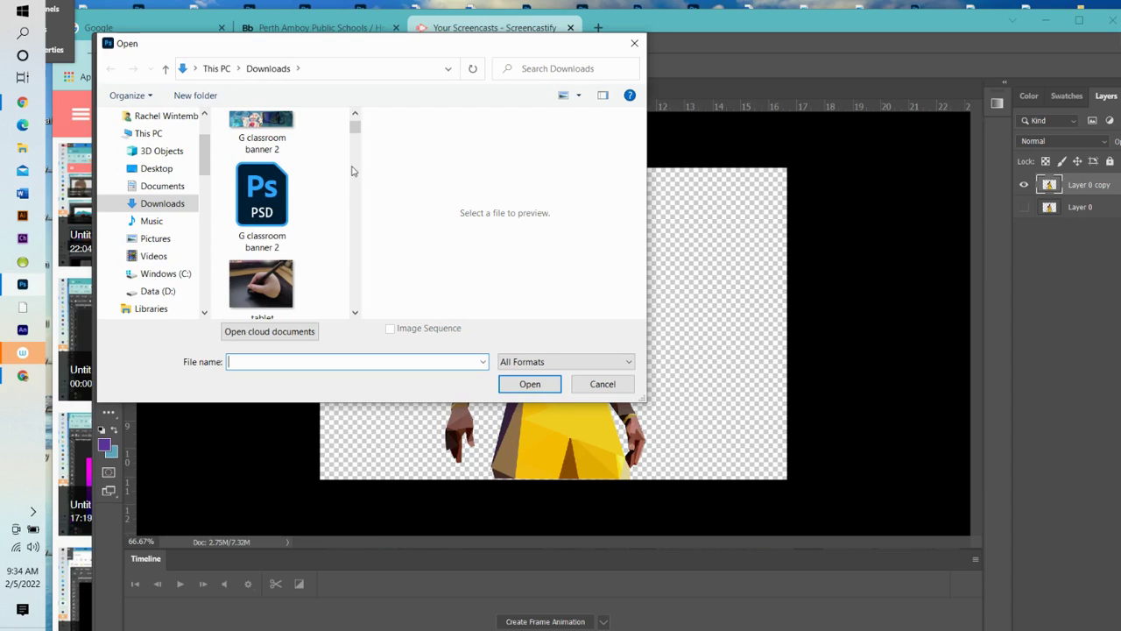
pyautogui.scroll(5, 307, 211)
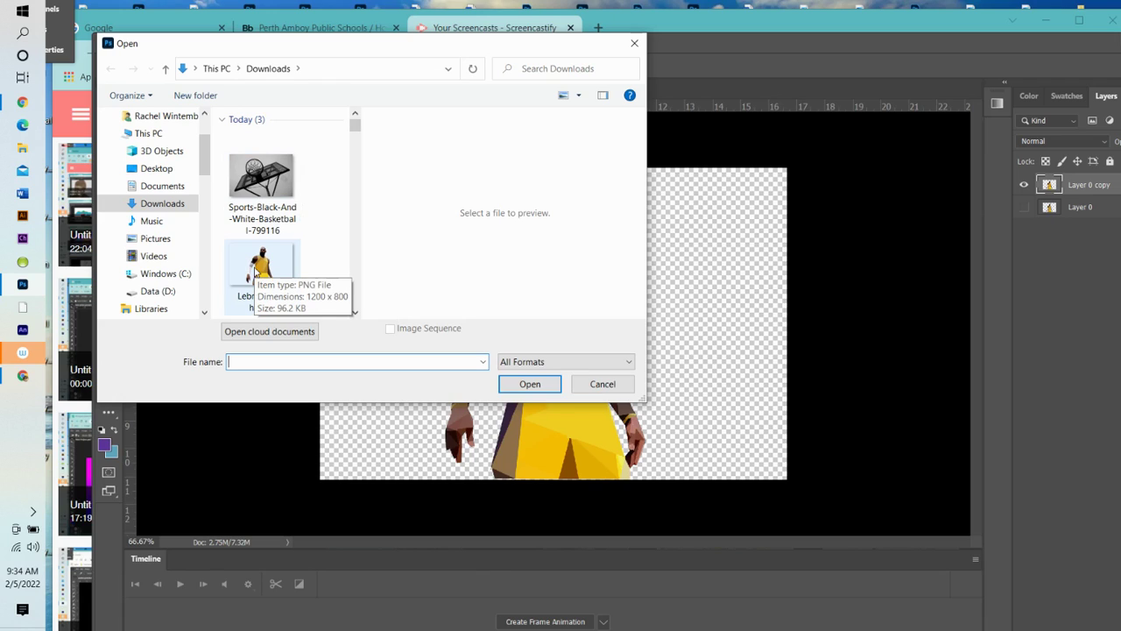
pyautogui.click(255, 275)
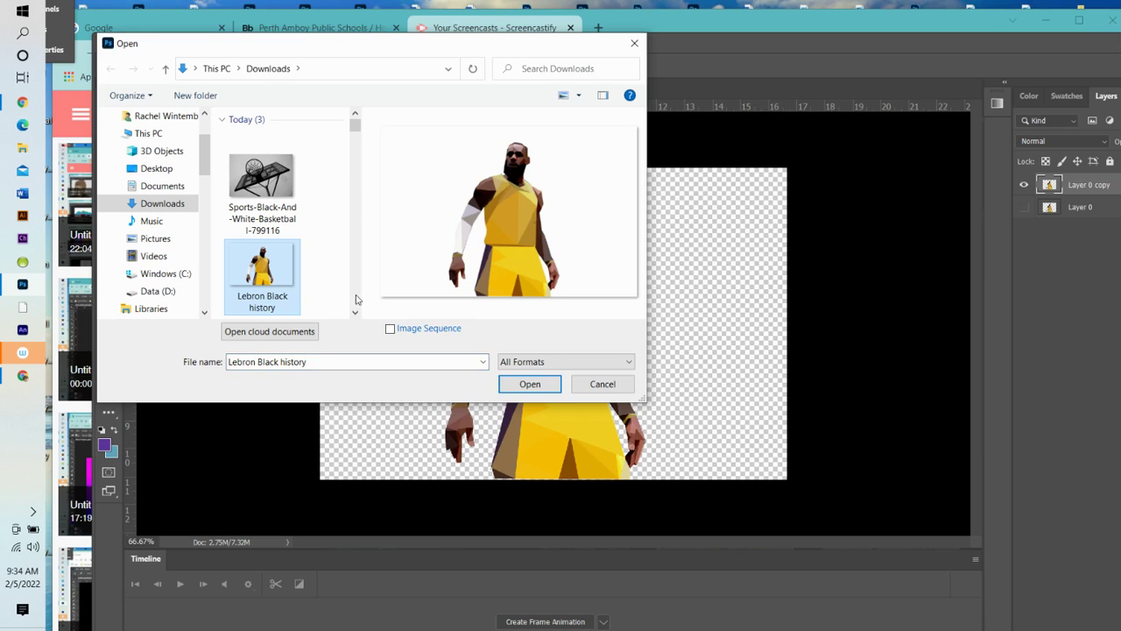
pyautogui.click(530, 383)
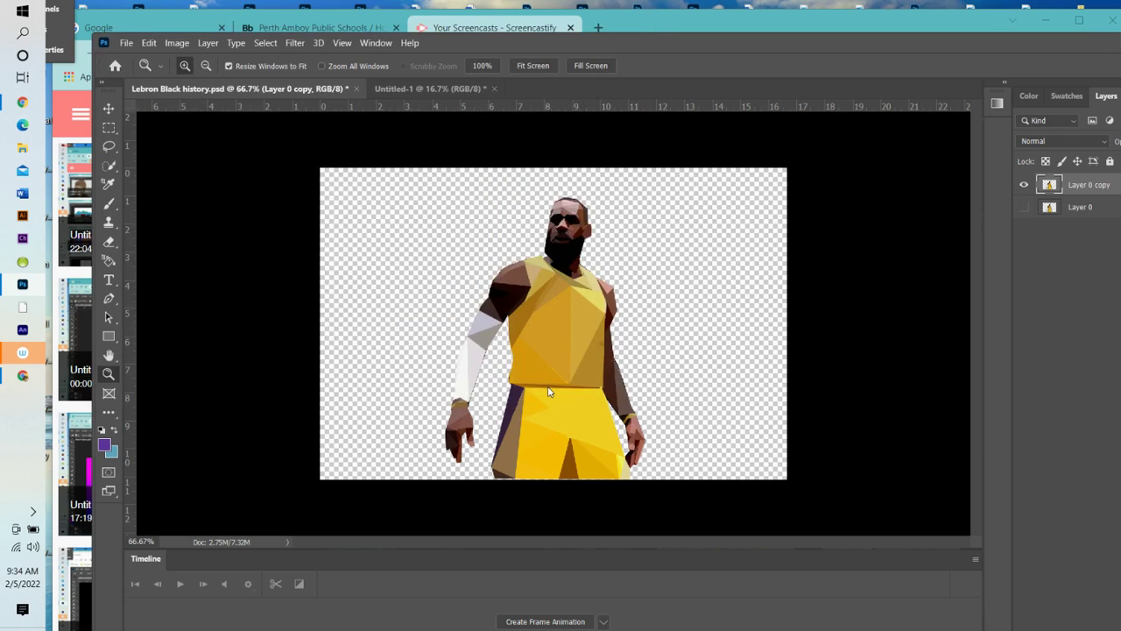
# Step: On the Lebron Black history.png tab, select the entire canvas and copy it to the clipboard
pyautogui.click(253, 91)
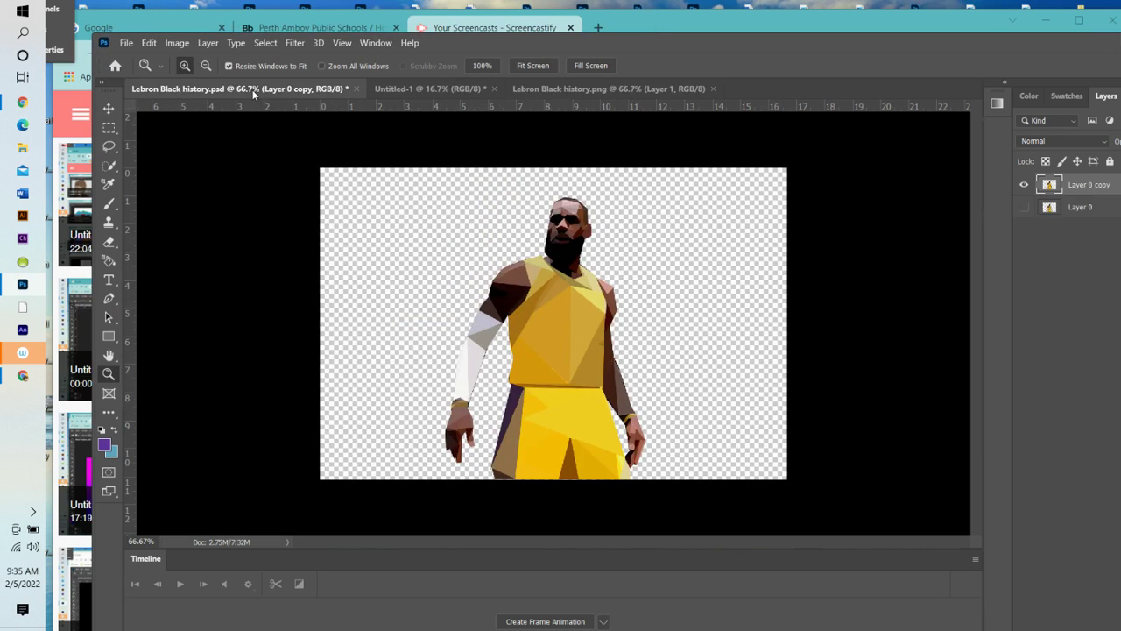
pyautogui.click(664, 91)
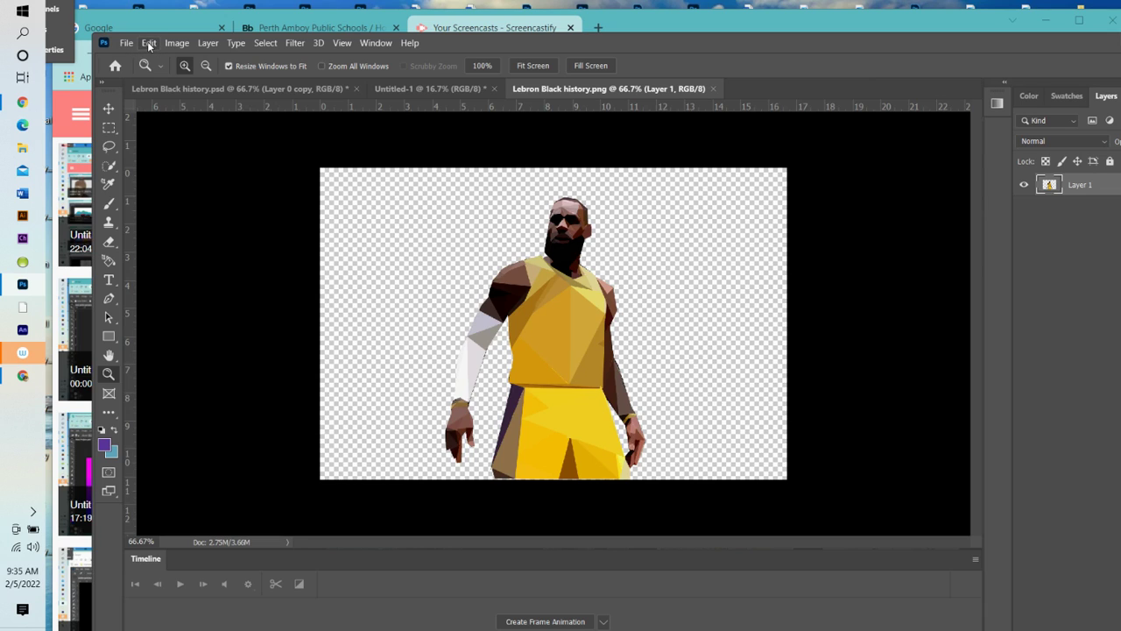
pyautogui.click(255, 44)
pyautogui.click(255, 45)
pyautogui.click(147, 43)
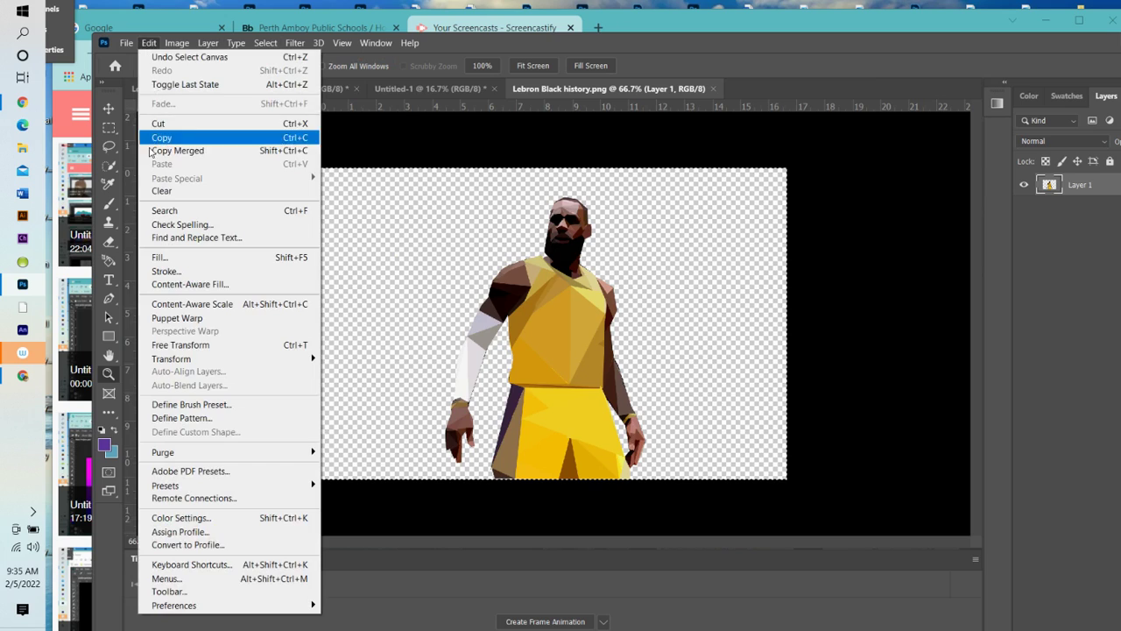
pyautogui.click(162, 141)
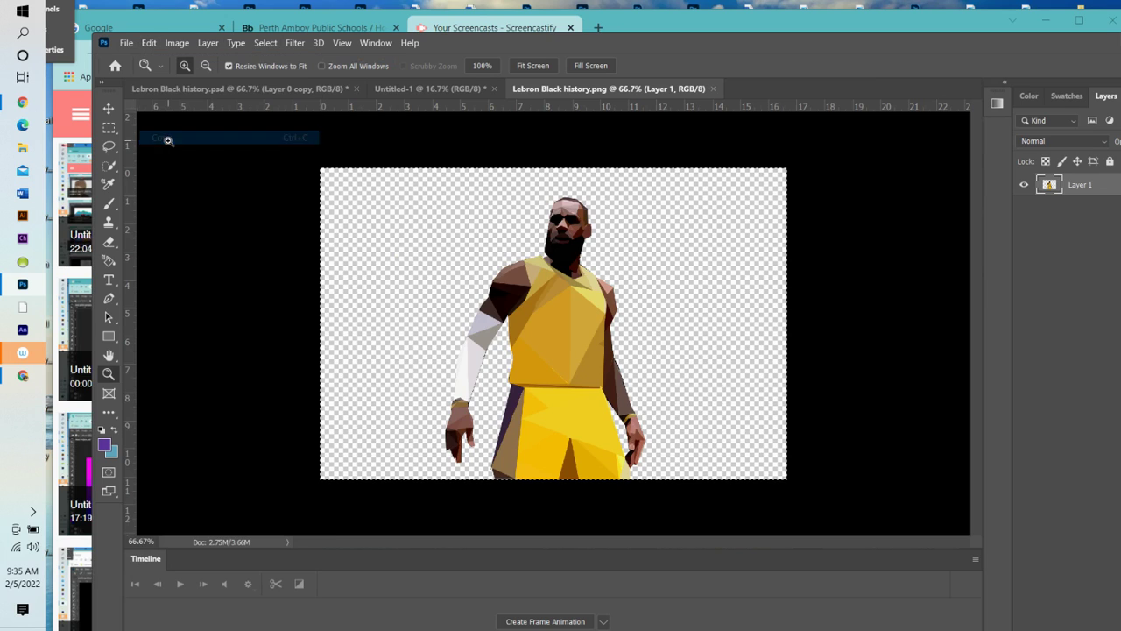
pyautogui.click(127, 44)
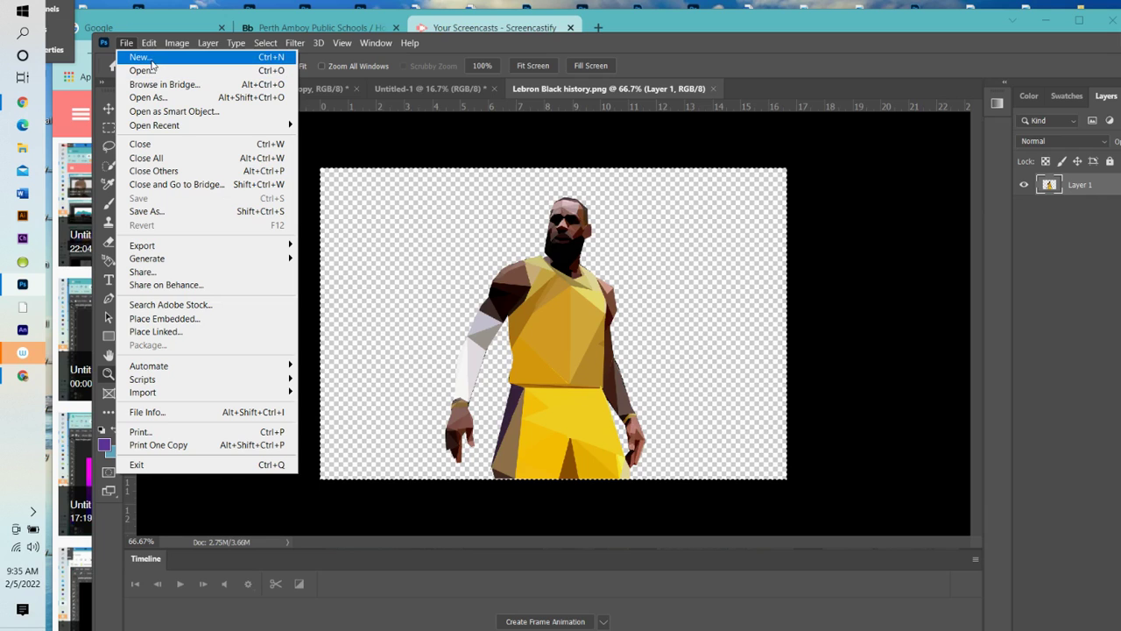
# Step: Create a new document from the Print Letter preset, 8.5 × 11 in at 300 ppi
pyautogui.click(140, 57)
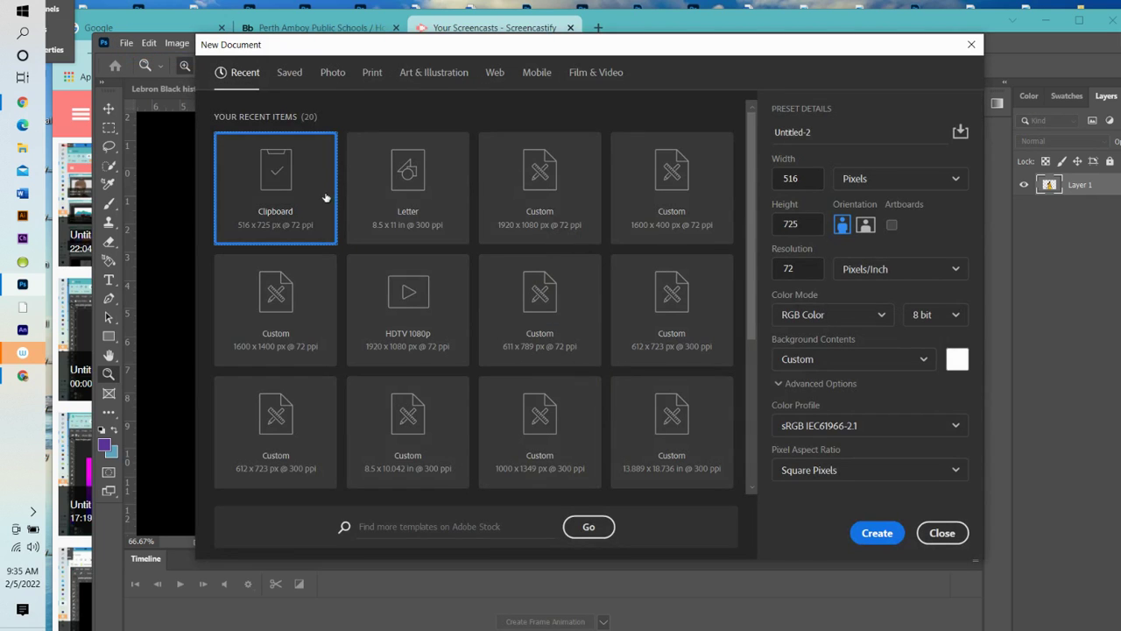
pyautogui.click(372, 72)
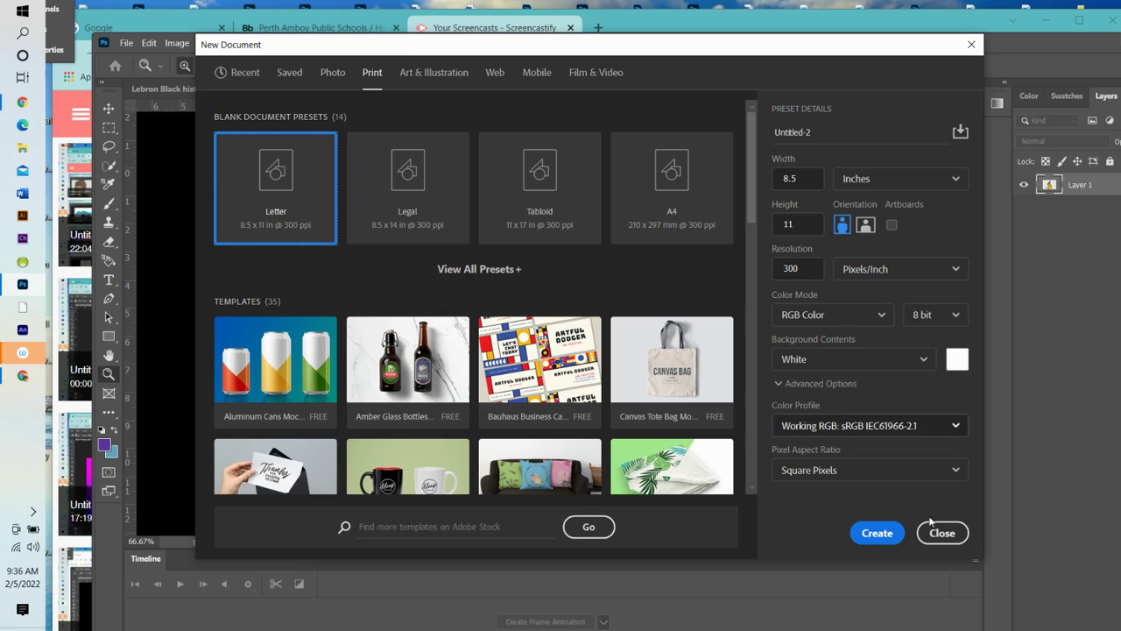
pyautogui.click(878, 534)
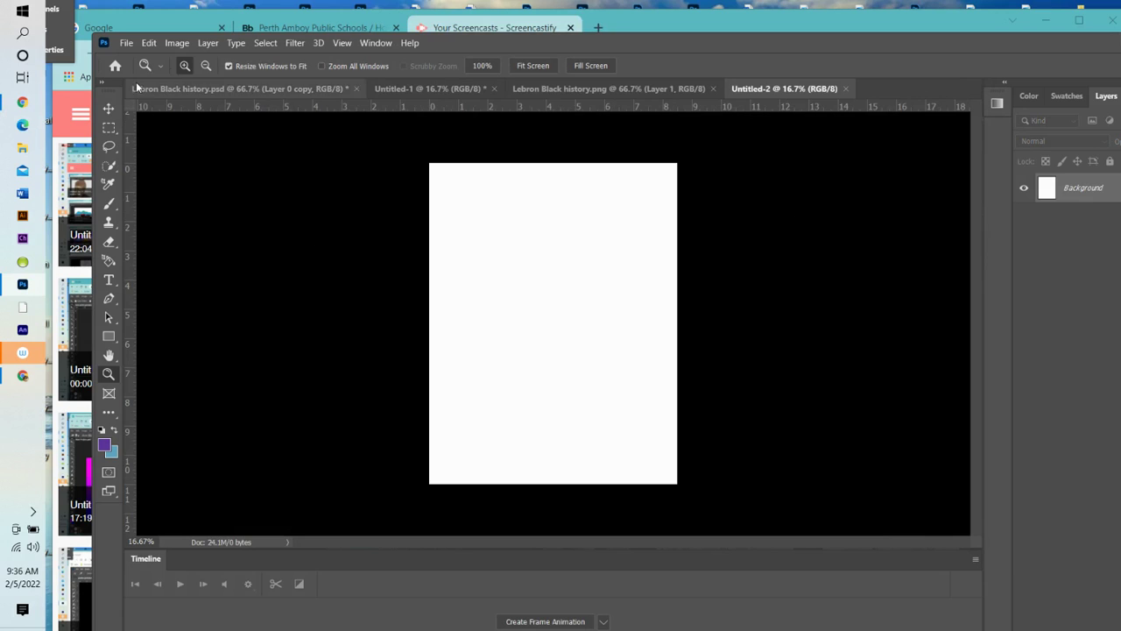
# Step: Paste the copied figure into Untitled-2 as Layer 1 and start a Scale transform on it
pyautogui.click(150, 43)
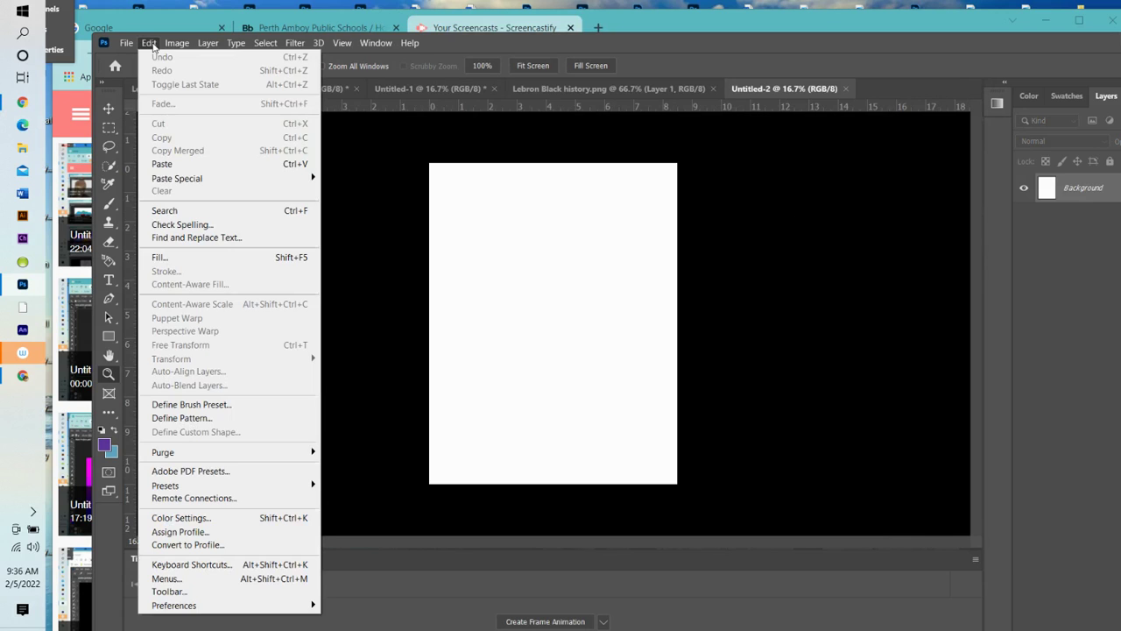
pyautogui.click(176, 162)
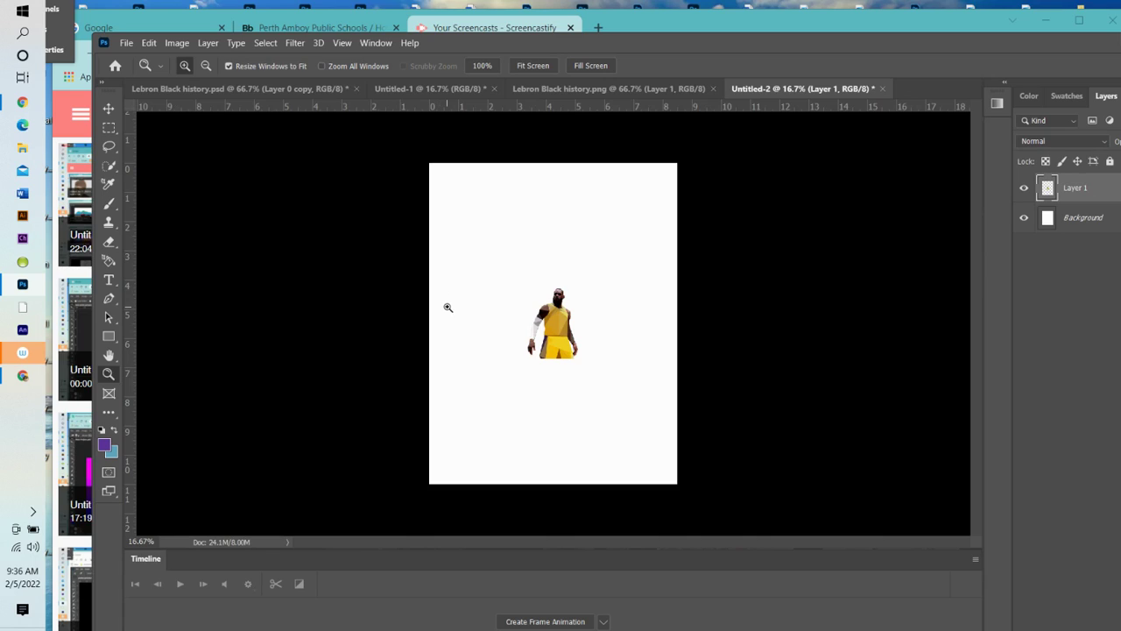
pyautogui.click(149, 43)
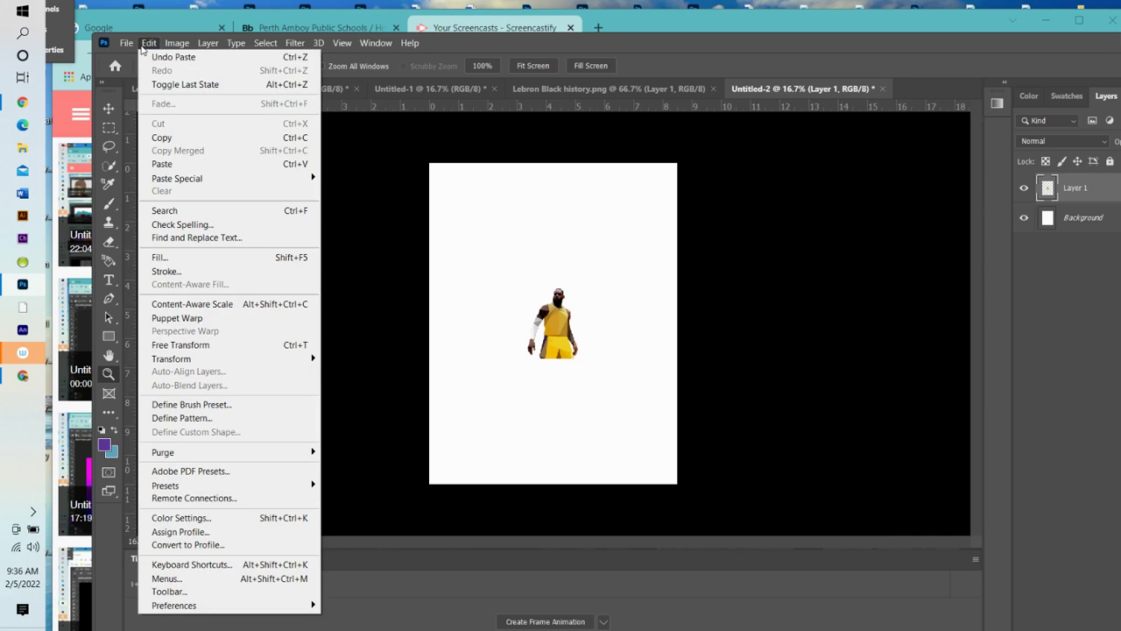
pyautogui.click(149, 43)
pyautogui.click(149, 43)
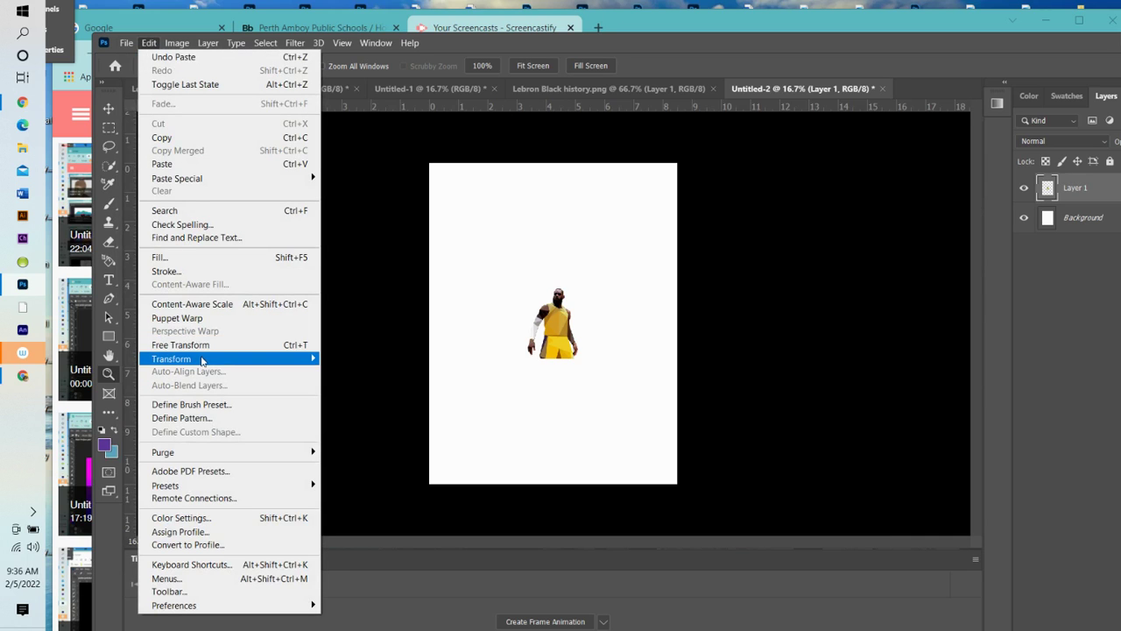
# Step: Scale the figure up to about 345%, shift it left, and commit the transform
pyautogui.moveTo(304, 361)
pyautogui.click(351, 379)
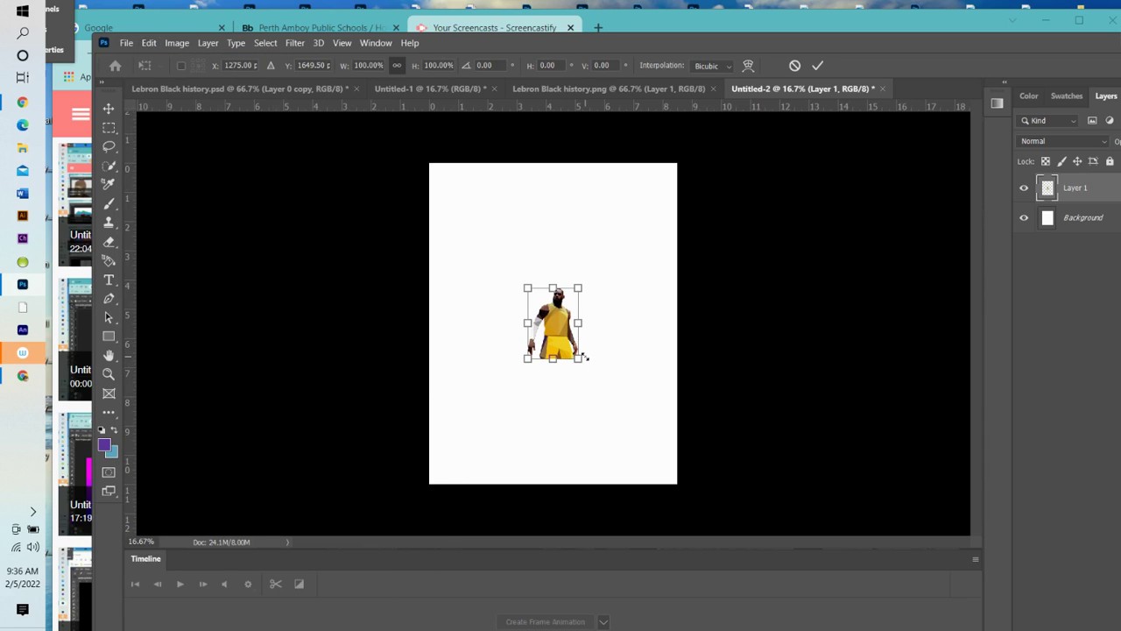
pyautogui.moveTo(578, 359); pyautogui.dragTo(669, 483)
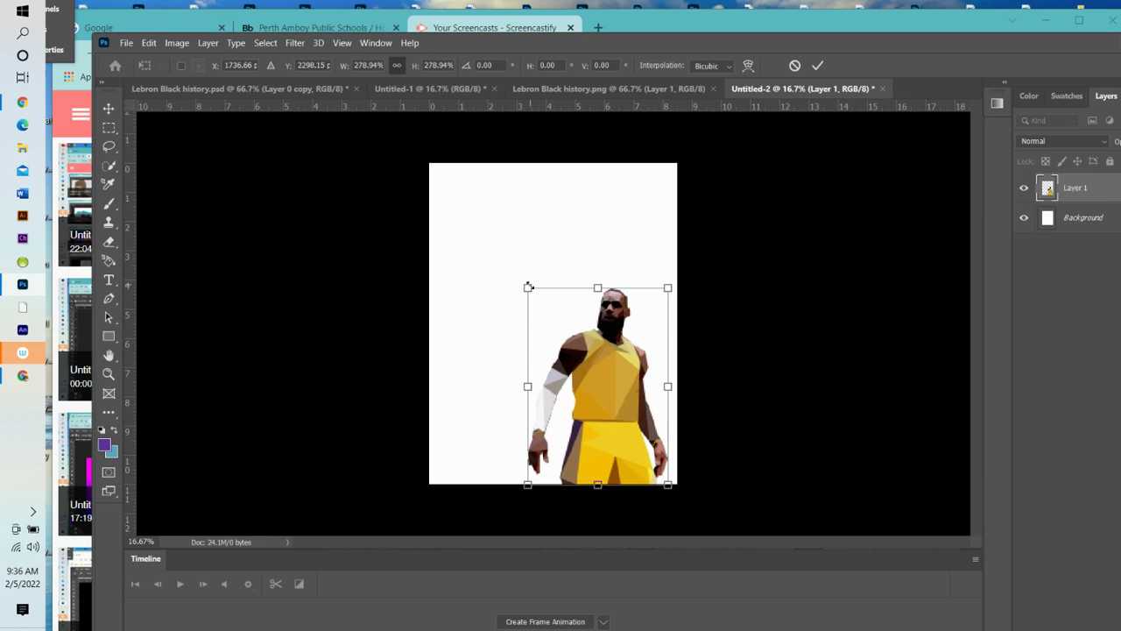
pyautogui.moveTo(528, 286); pyautogui.dragTo(490, 244)
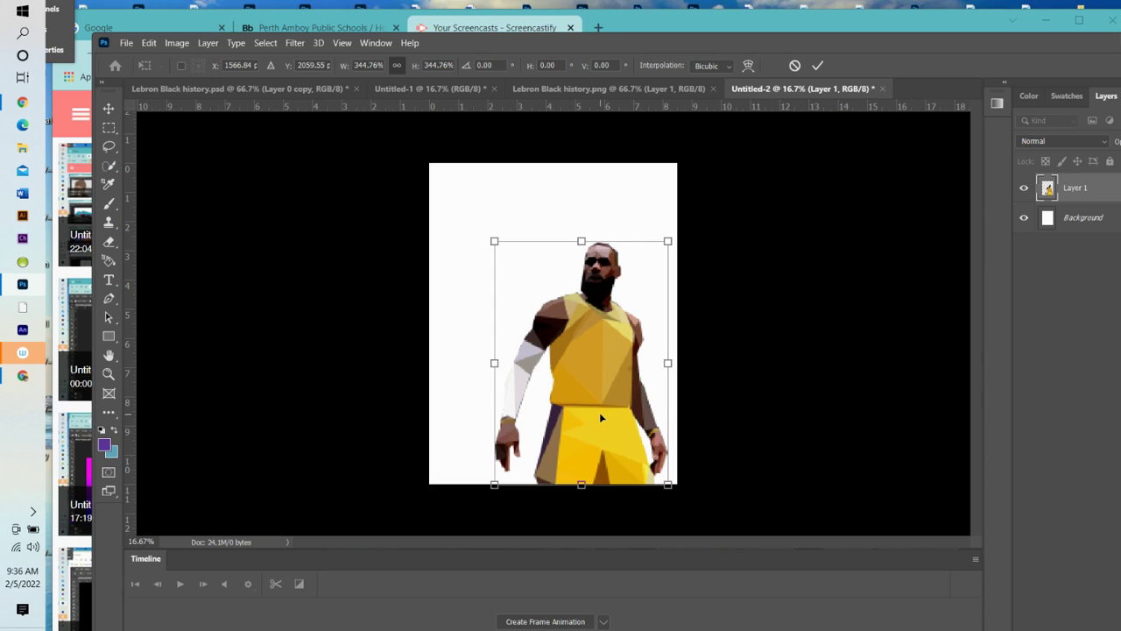
pyautogui.moveTo(601, 418); pyautogui.dragTo(551, 419)
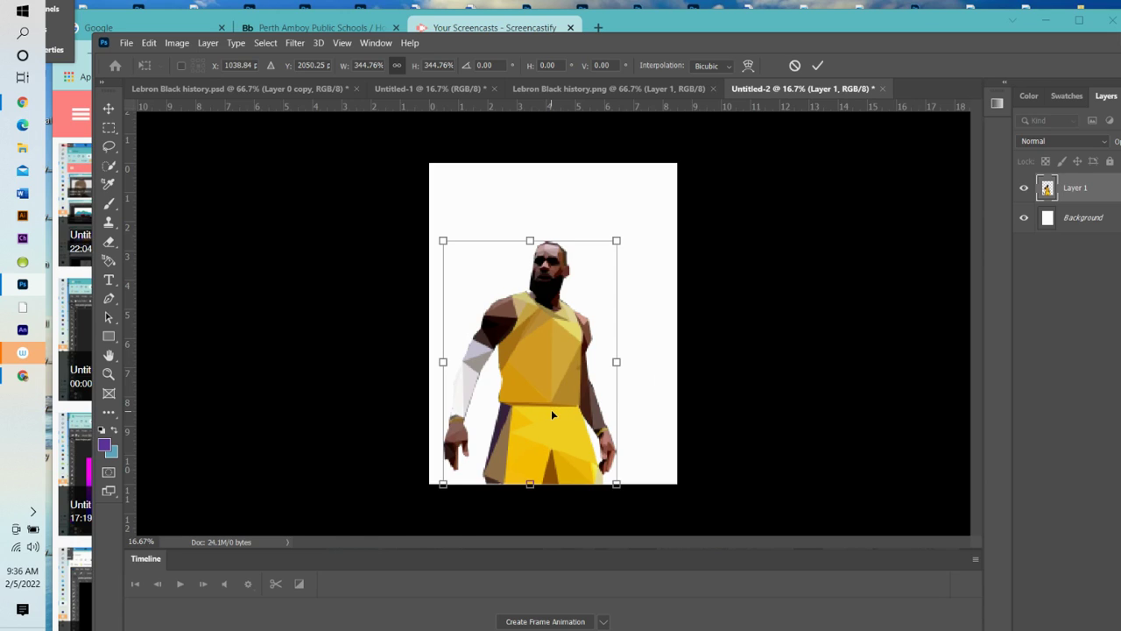
pyautogui.click(818, 66)
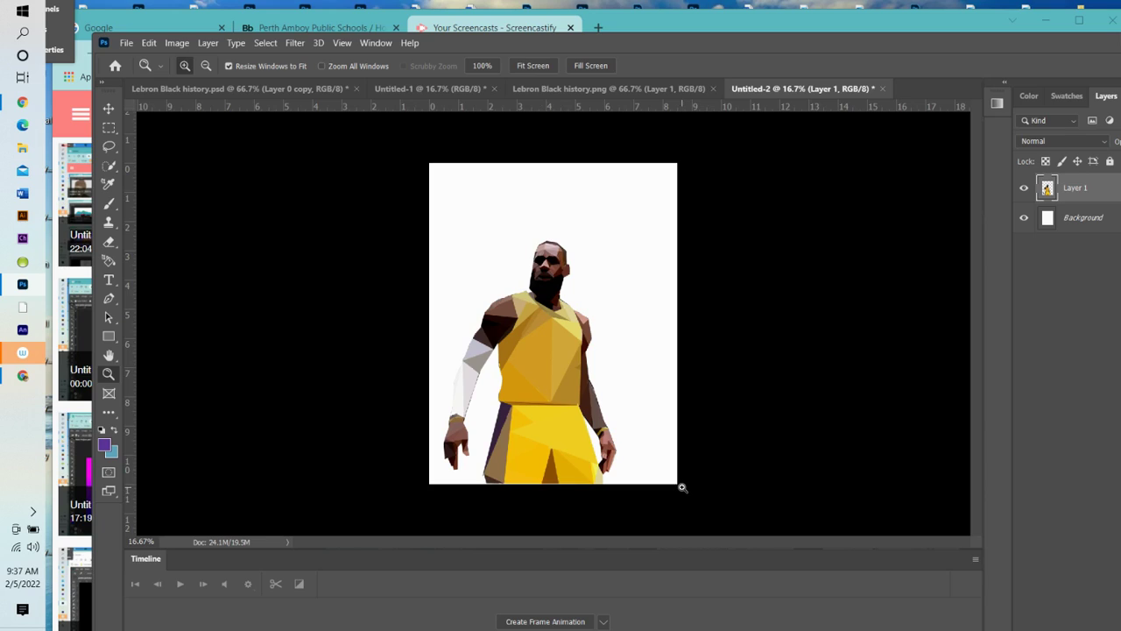
# Step: With the Move tool, nudge Layer 1 until the figure's bottom sits on the page's bottom edge
pyautogui.click(108, 108)
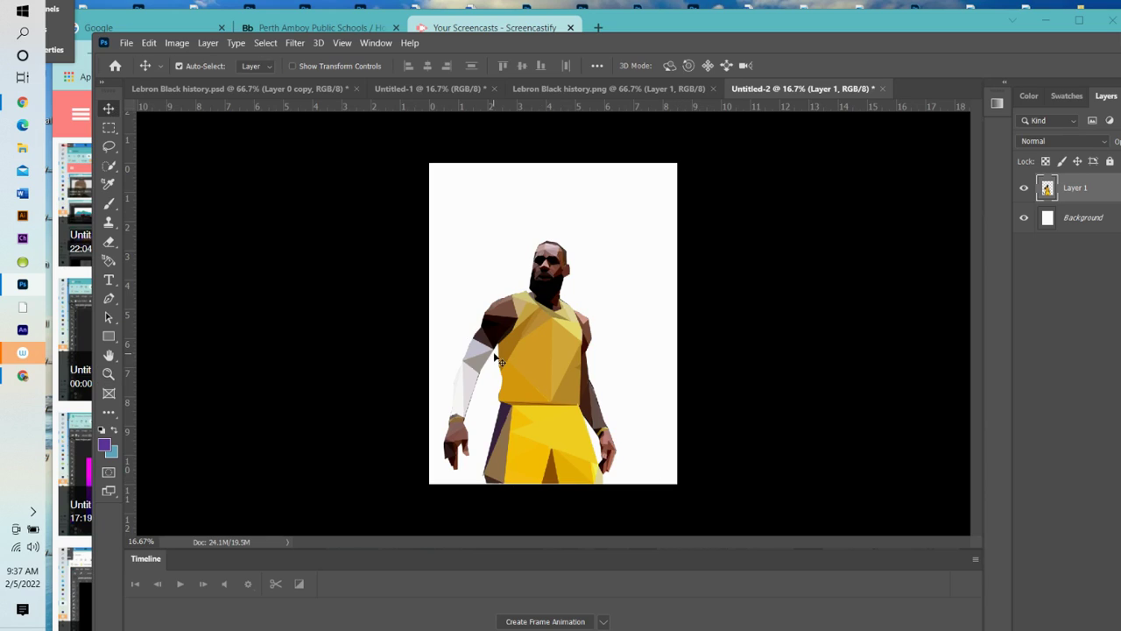
pyautogui.moveTo(531, 401); pyautogui.dragTo(531, 384)
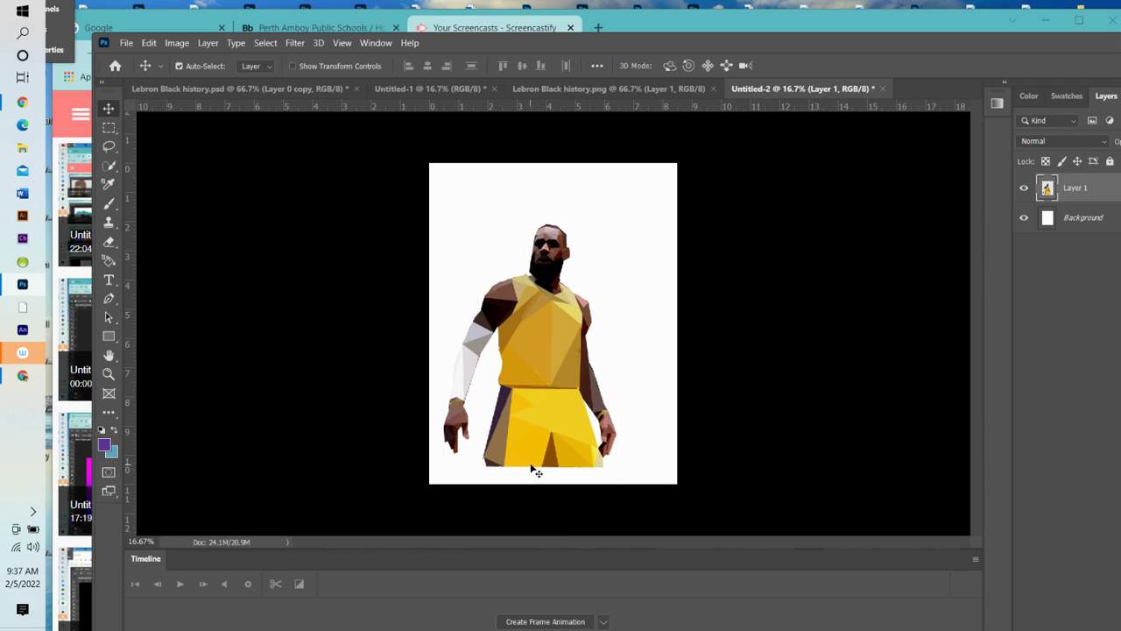
pyautogui.moveTo(537, 326); pyautogui.dragTo(538, 344)
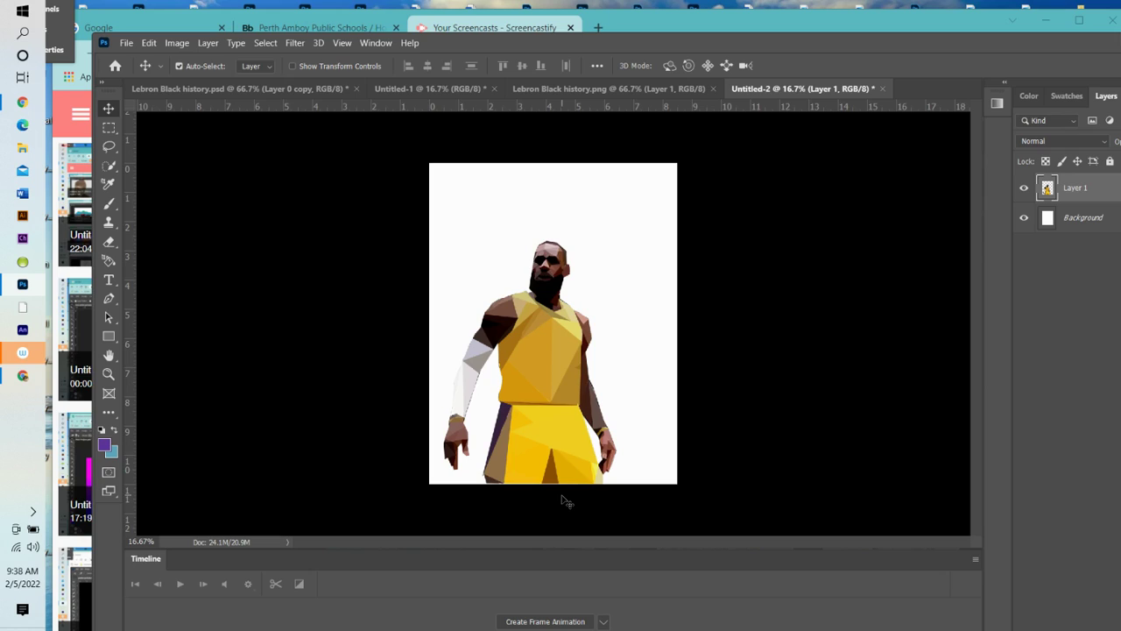
pyautogui.moveTo(566, 417)
pyautogui.mouseDown()
pyautogui.moveTo(564, 405)
pyautogui.moveTo(550, 426)
pyautogui.mouseUp()
# Step: In Lebron Black history.psd, hide Layer 0 copy and show the original Layer 0 photo
pyautogui.click(284, 88)
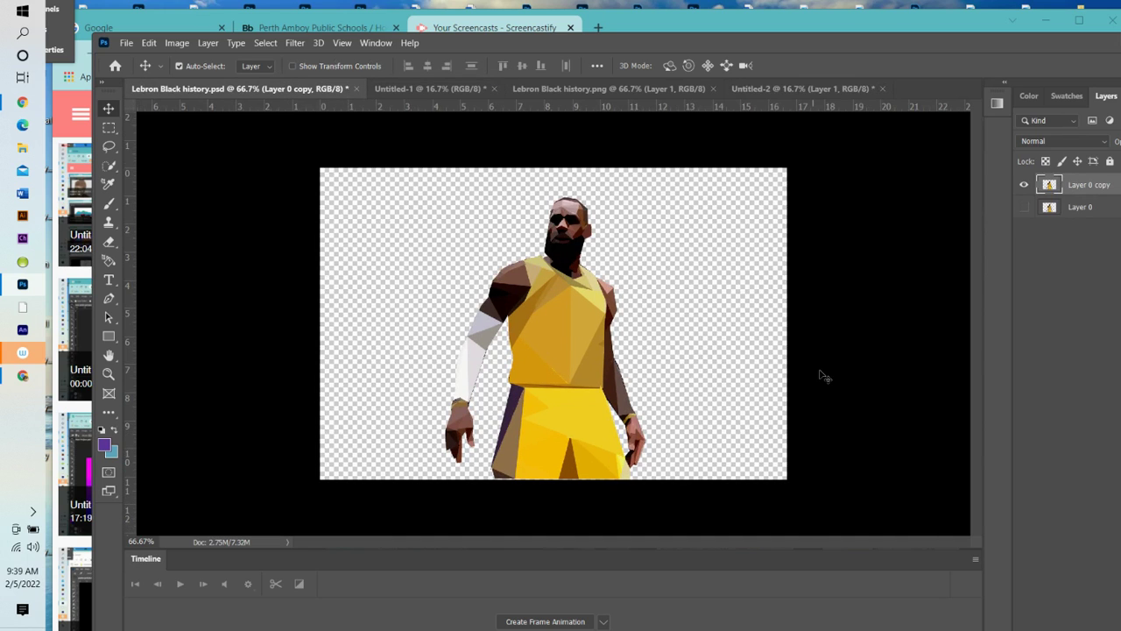
pyautogui.click(1025, 185)
pyautogui.click(1025, 208)
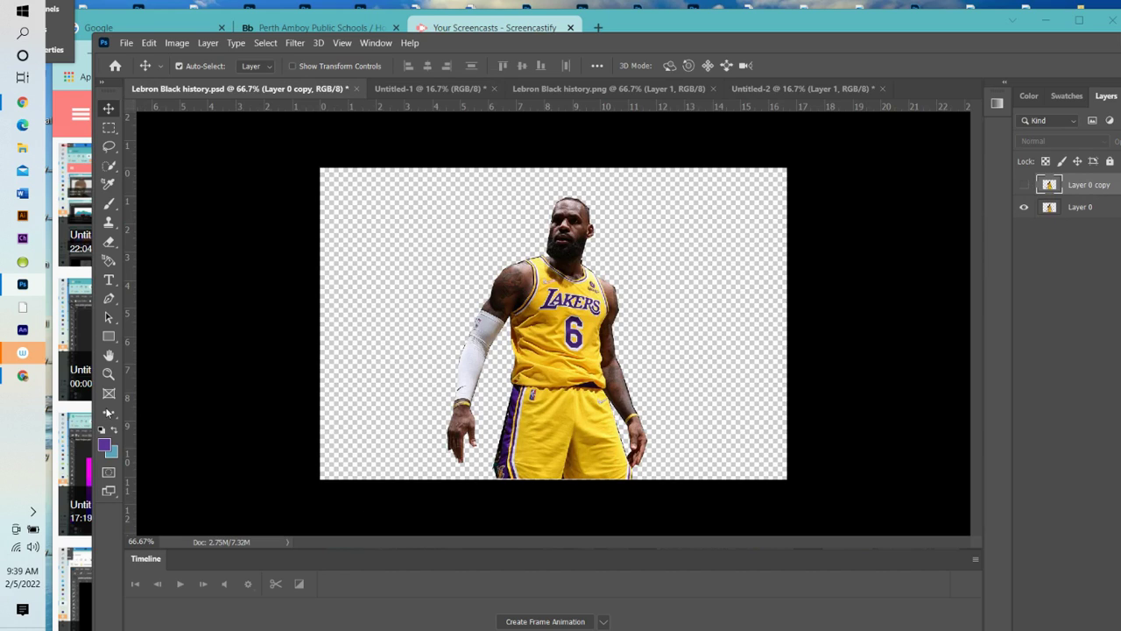
# Step: Zoom in to 300% on the LAKERS lettering of the jersey
pyautogui.click(110, 373)
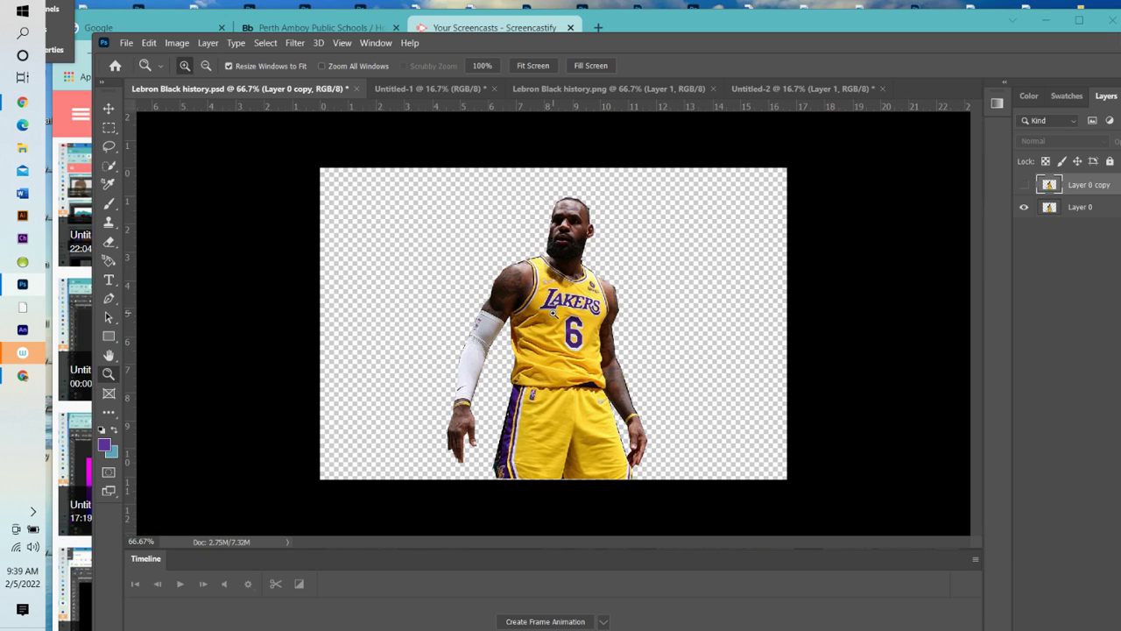
pyautogui.click(564, 299)
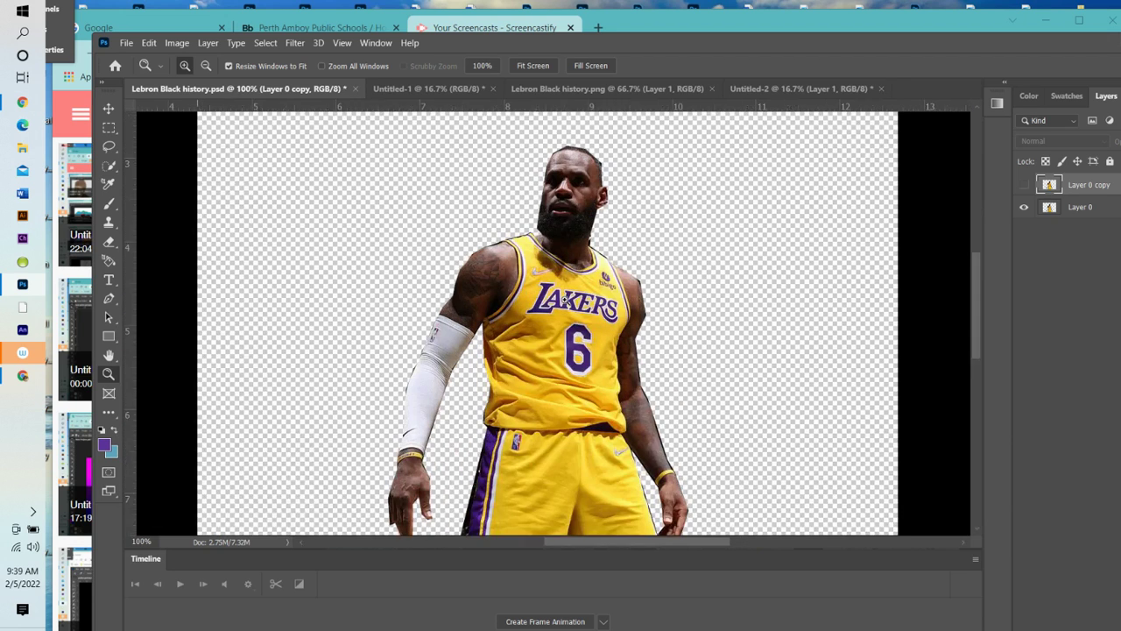
pyautogui.click(563, 300)
pyautogui.click(563, 299)
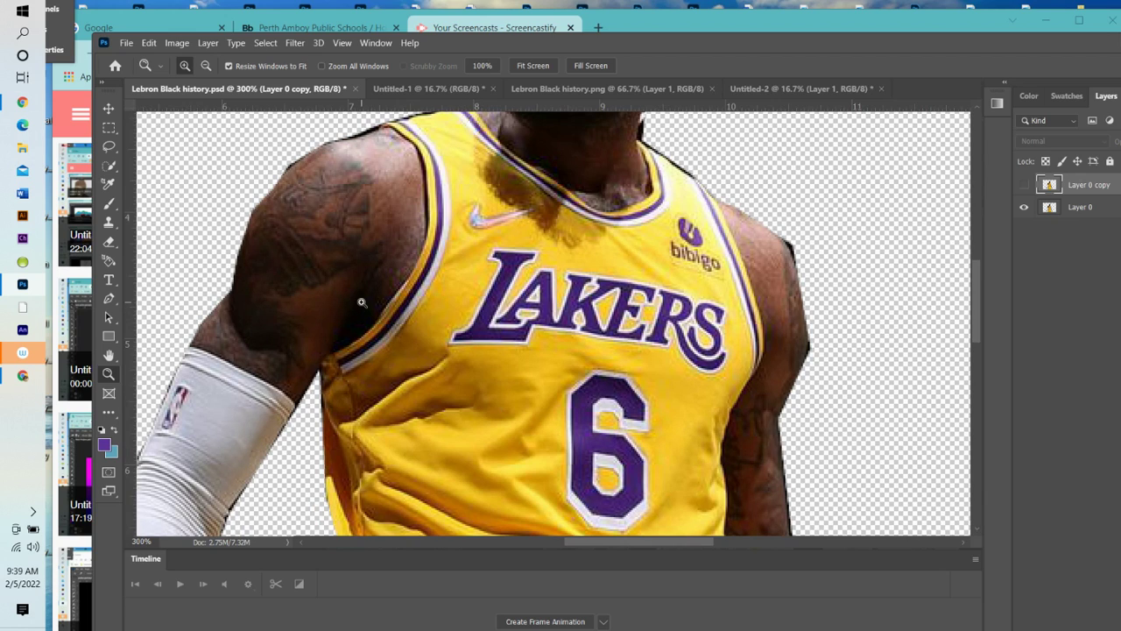
# Step: Sample the LAKERS lettering until the foreground colour is purple 5d3691, confirm, and return to Untitled-2
pyautogui.click(104, 445)
pyautogui.click(503, 286)
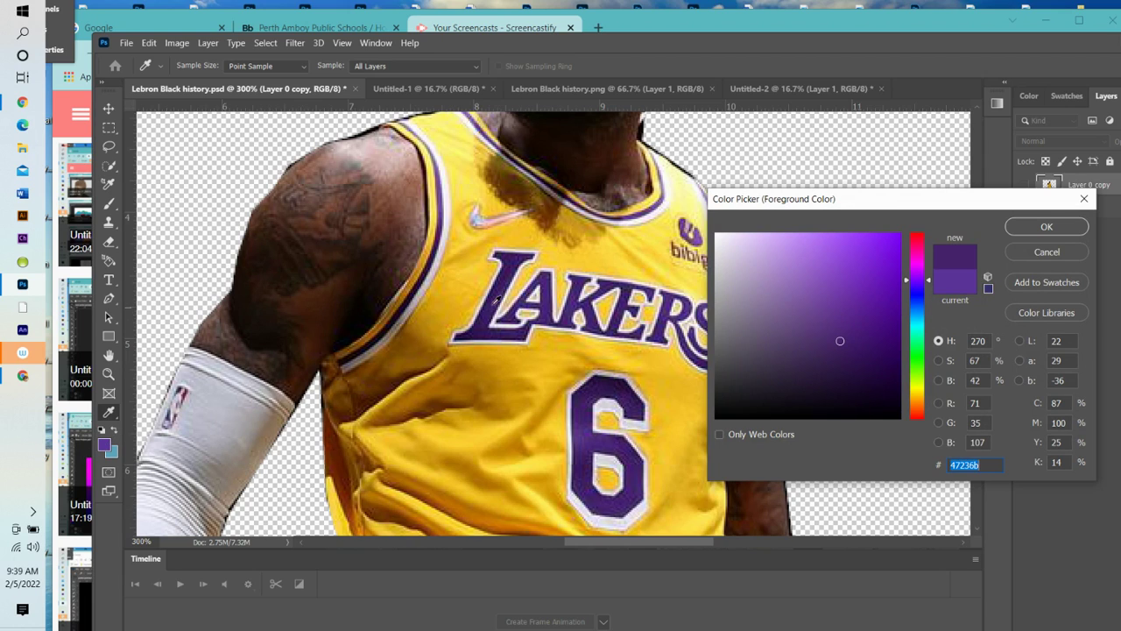
pyautogui.click(512, 268)
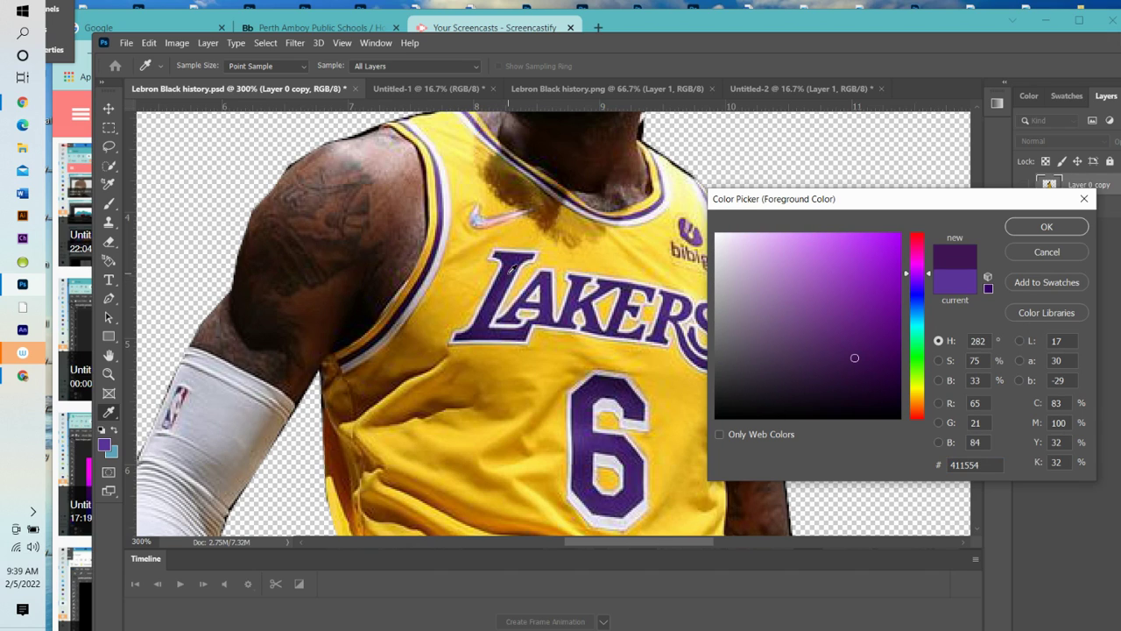
pyautogui.click(667, 316)
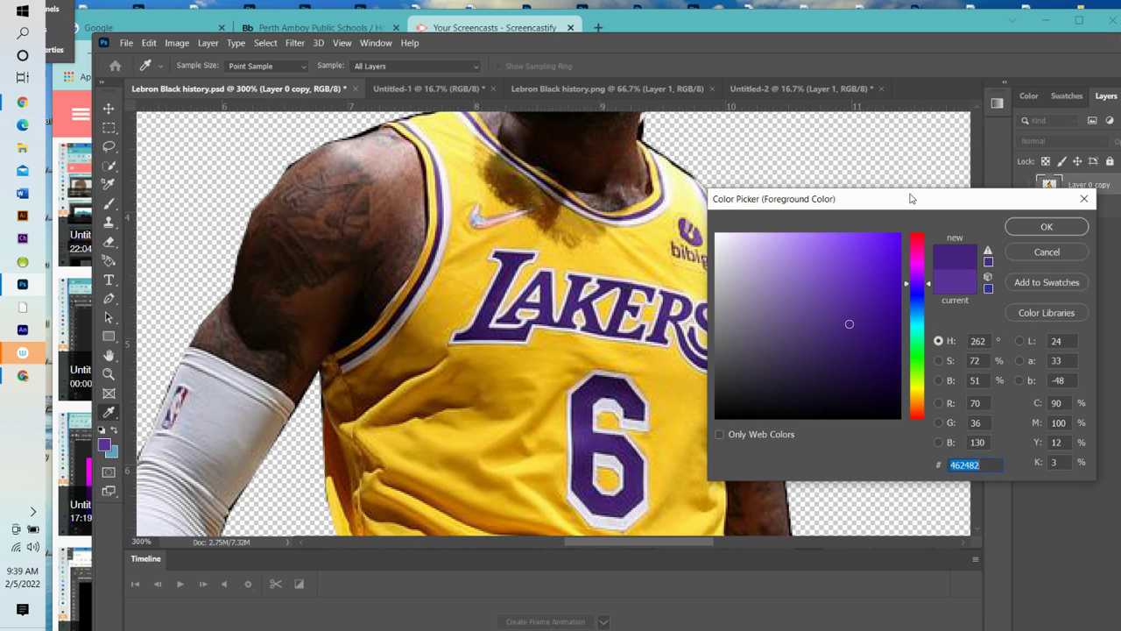
pyautogui.moveTo(908, 197); pyautogui.dragTo(942, 149)
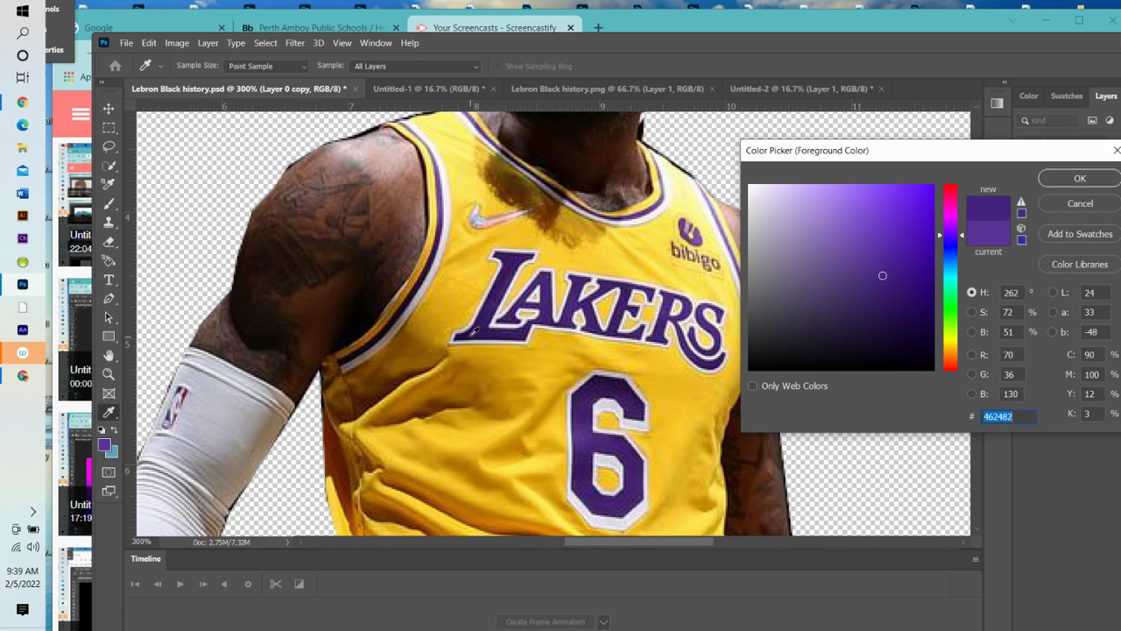
pyautogui.click(475, 331)
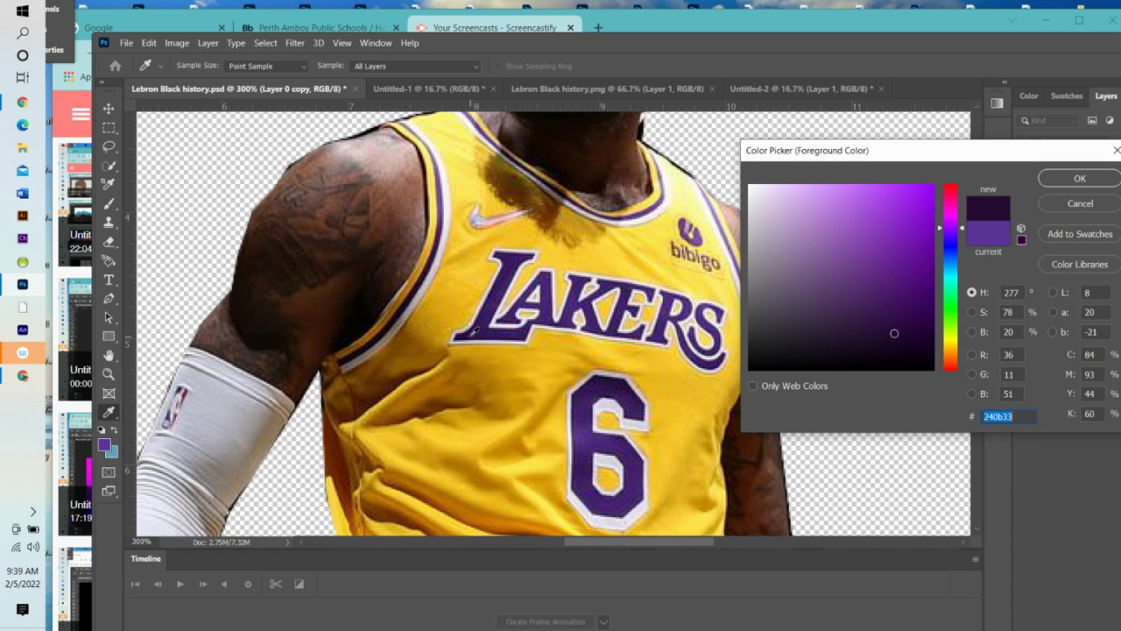
pyautogui.click(710, 321)
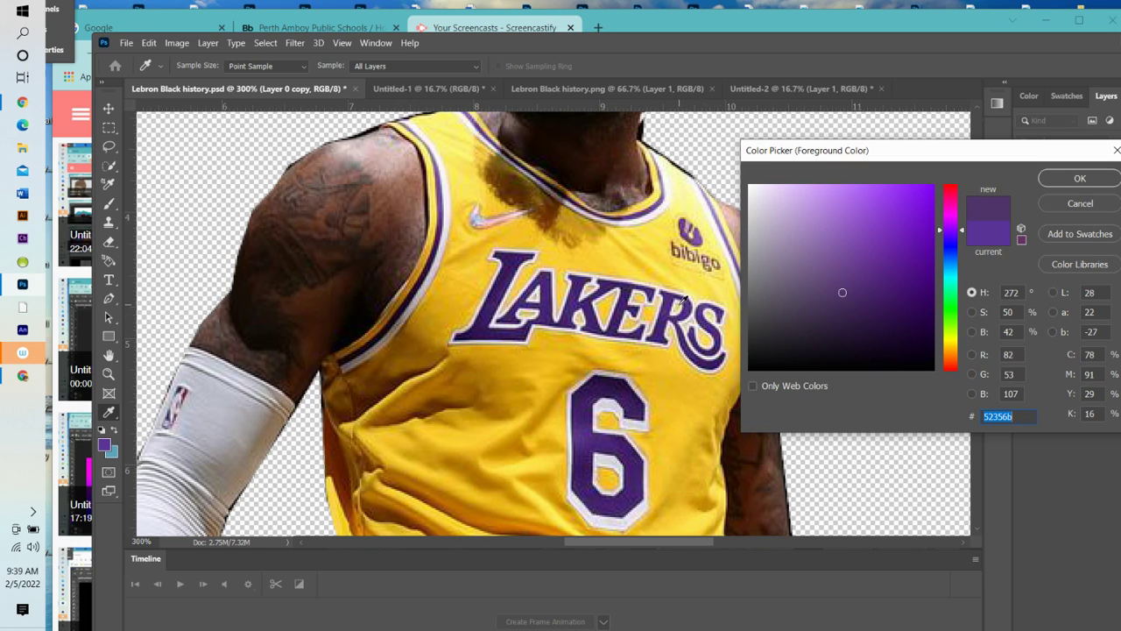
pyautogui.click(692, 302)
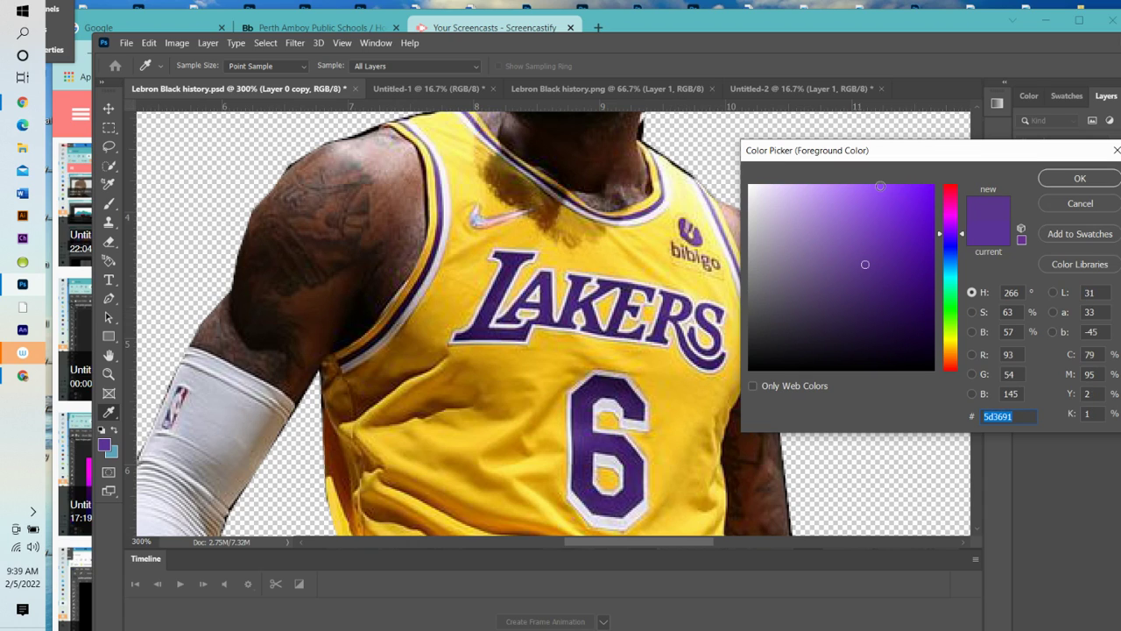
pyautogui.click(1080, 180)
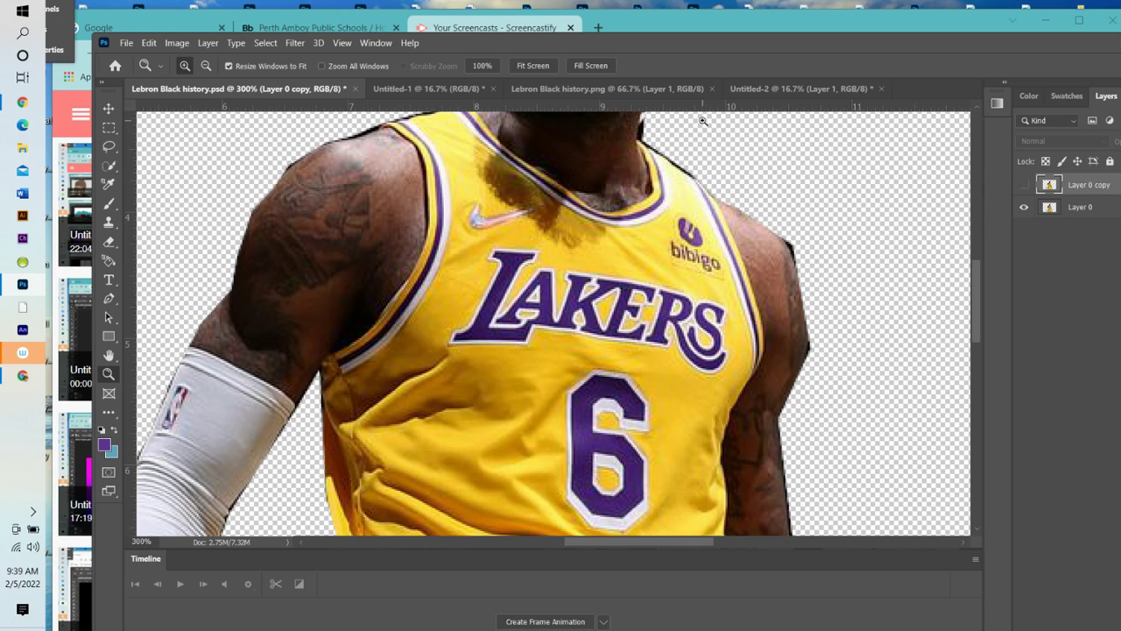
pyautogui.click(759, 88)
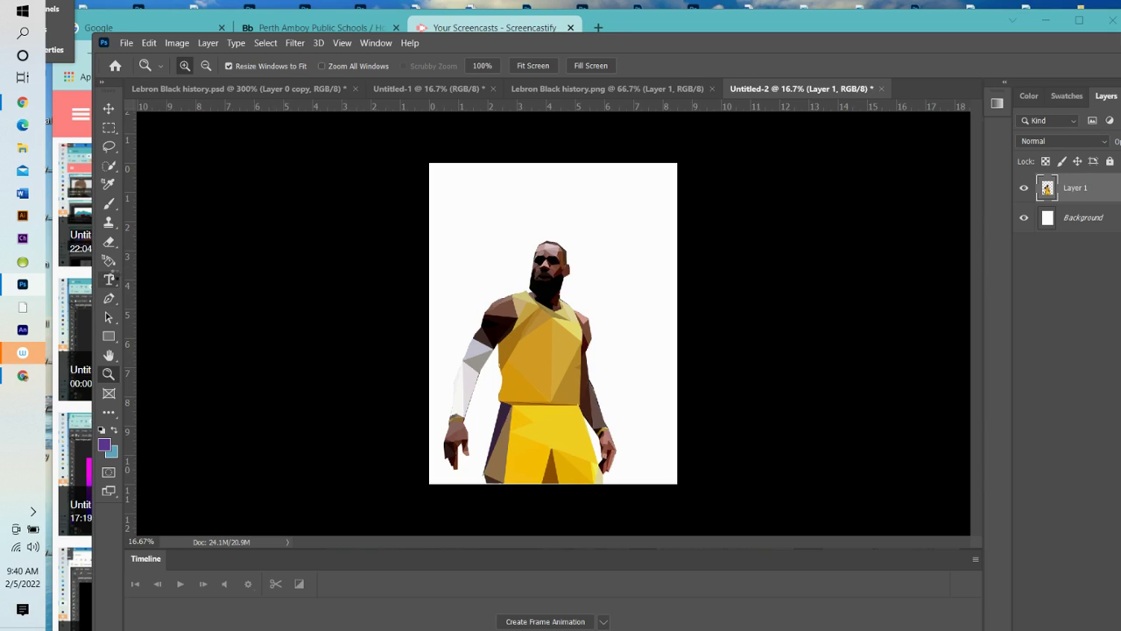
# Step: Draw a horizontal text box above the figure's head and clear out its placeholder text
pyautogui.click(113, 278)
pyautogui.click(171, 280)
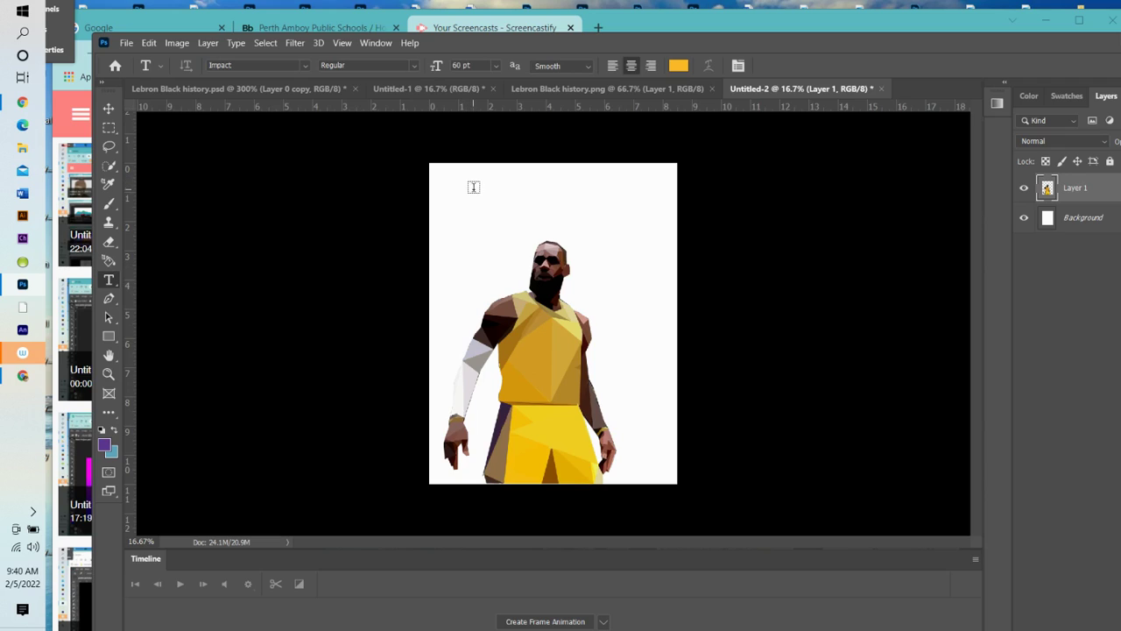
pyautogui.moveTo(478, 184); pyautogui.dragTo(652, 228)
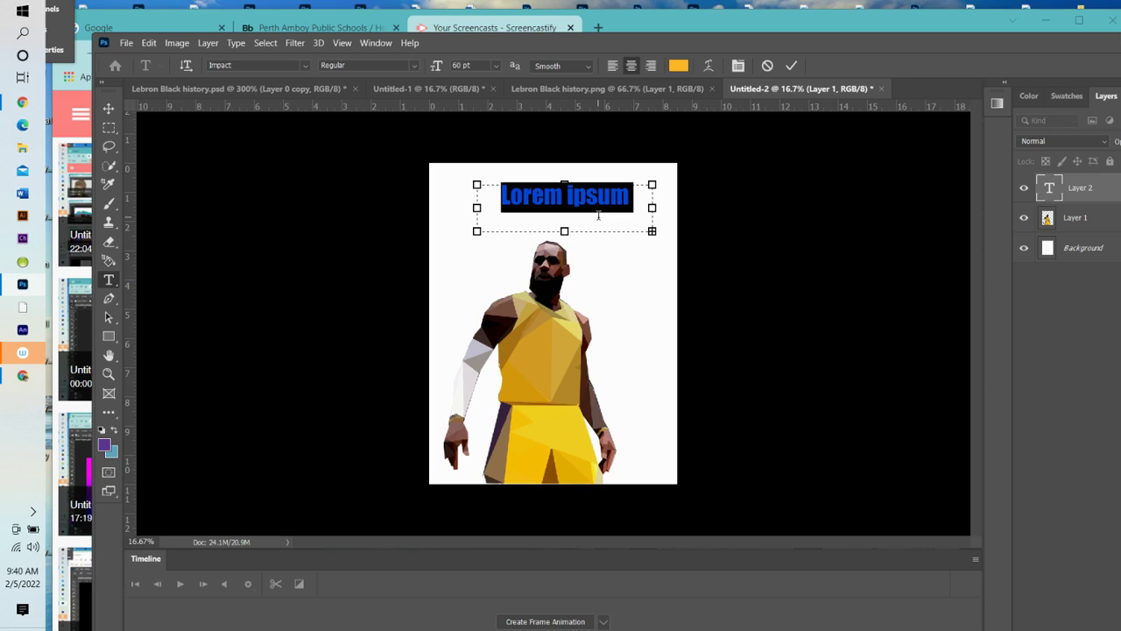
pyautogui.press('BackSpace')
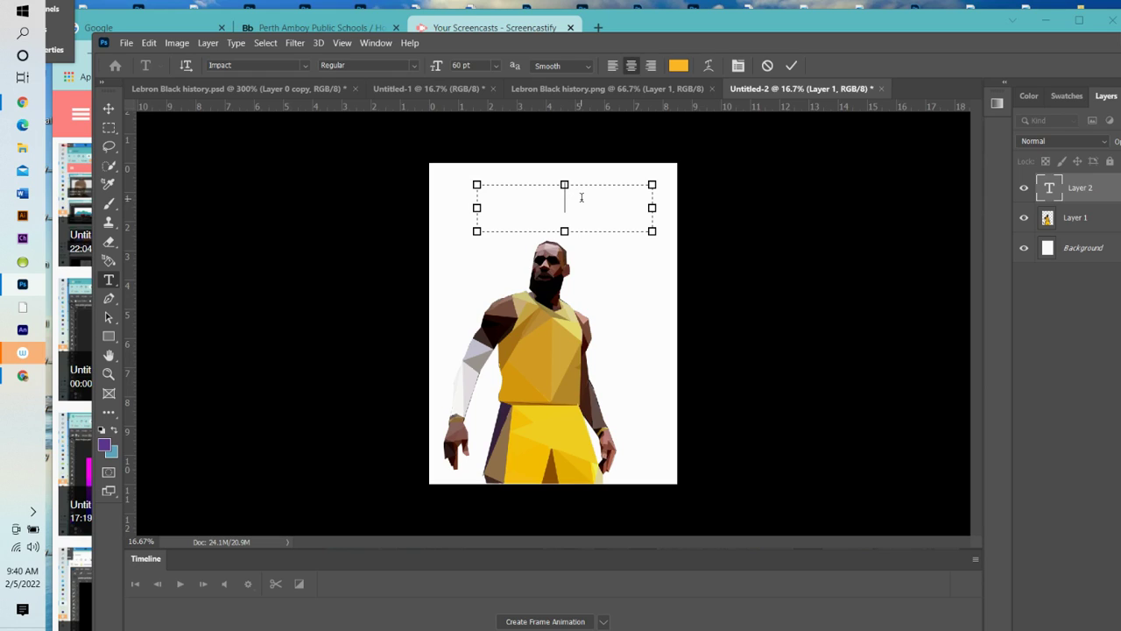
pyautogui.write('L')
pyautogui.press('BackSpace')
# Step: Set the text colour to purple 5d3691 and type 'LeBron James' in the text box
pyautogui.click(680, 65)
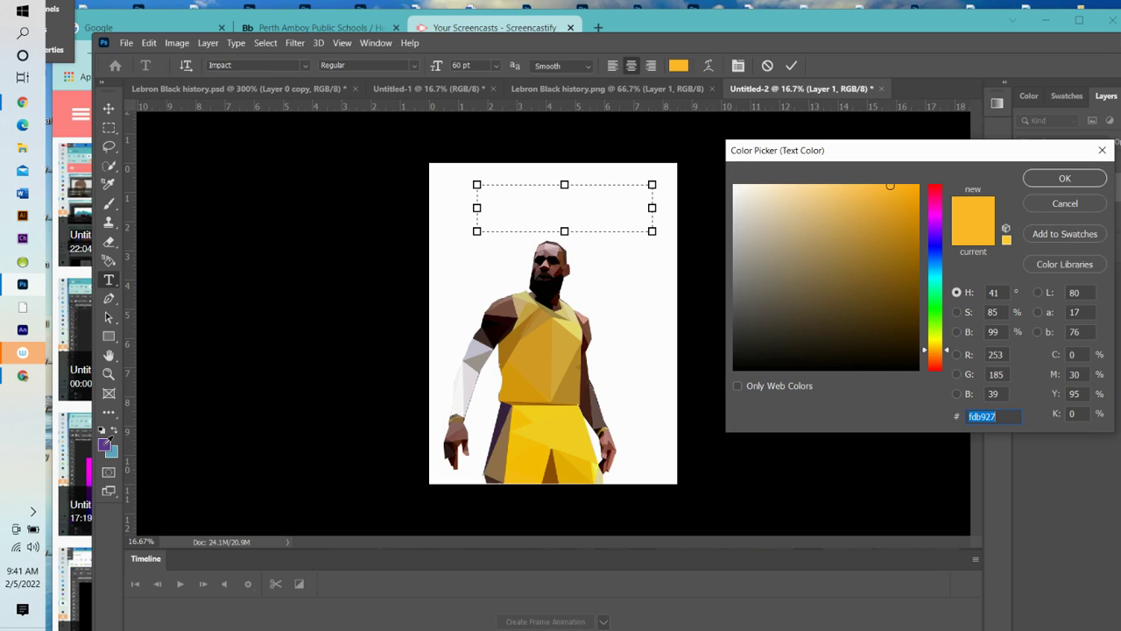
pyautogui.click(105, 443)
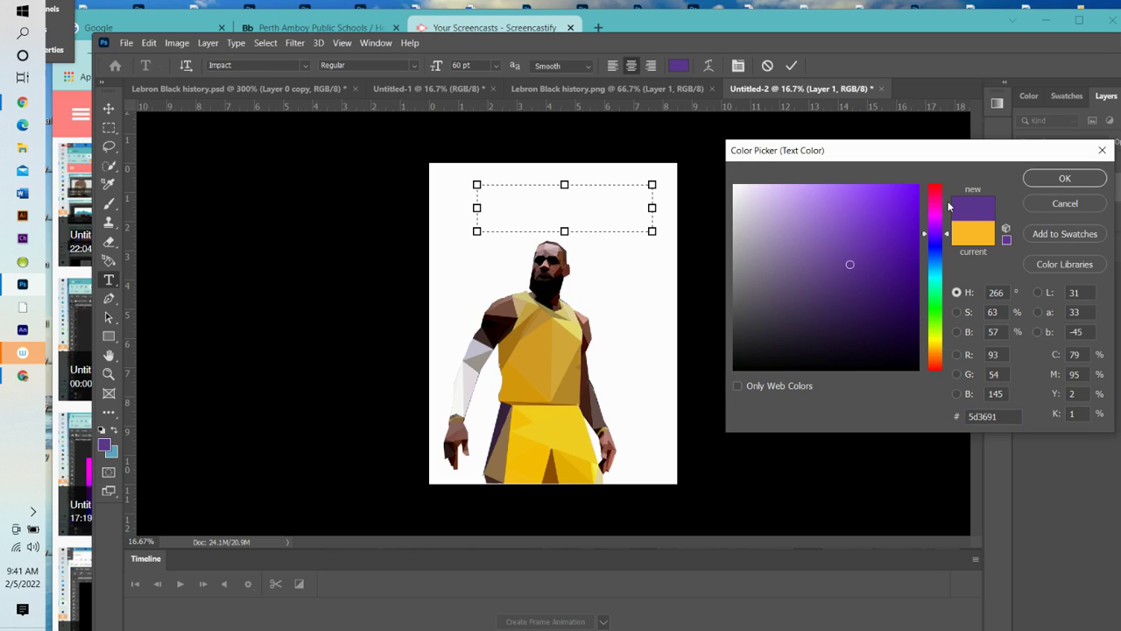
pyautogui.click(1066, 178)
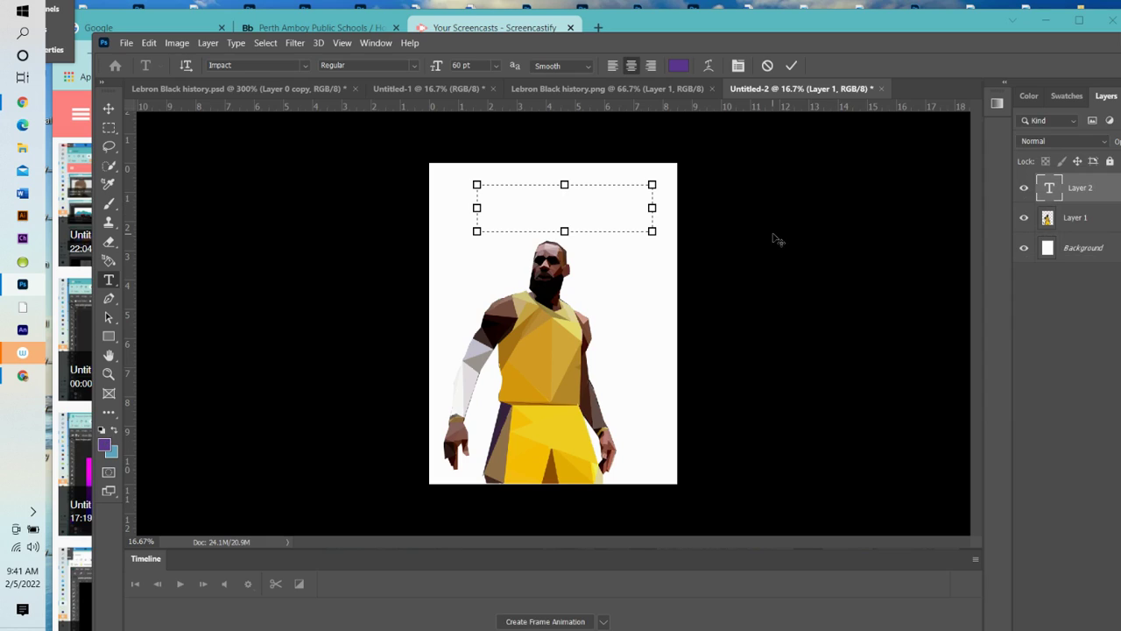
pyautogui.write('LeBron')
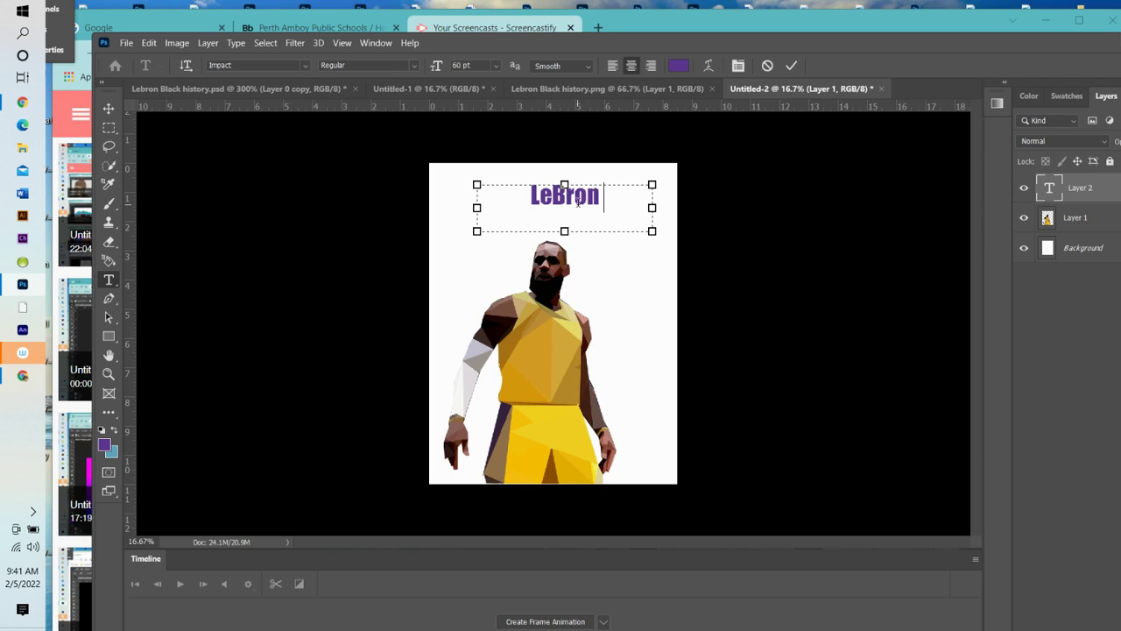
pyautogui.write('James')
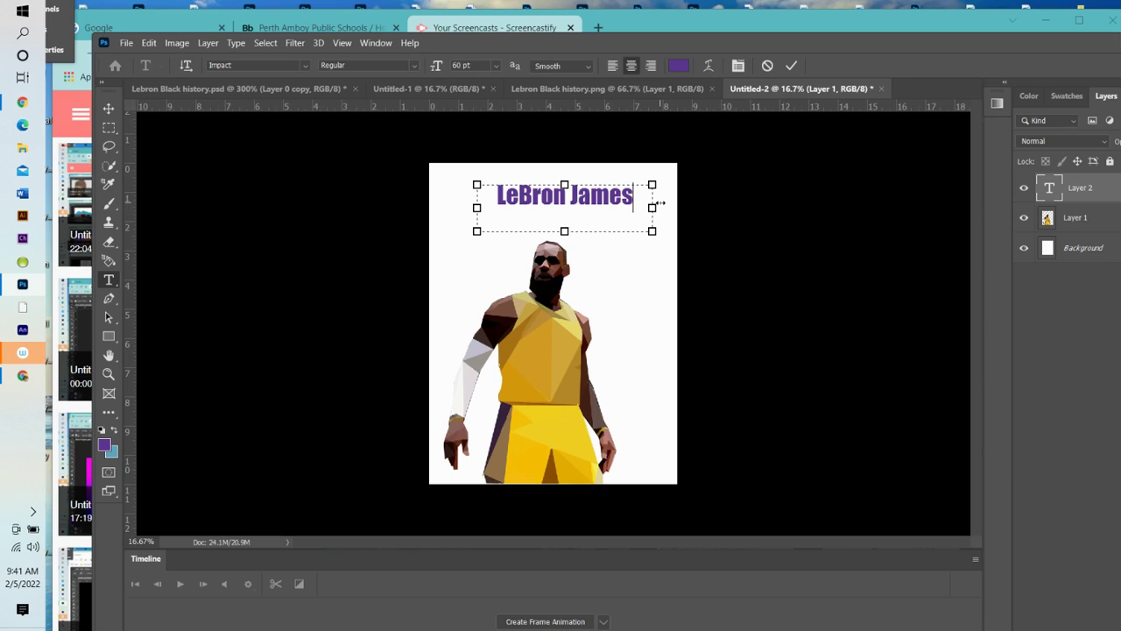
pyautogui.moveTo(634, 197); pyautogui.dragTo(454, 232)
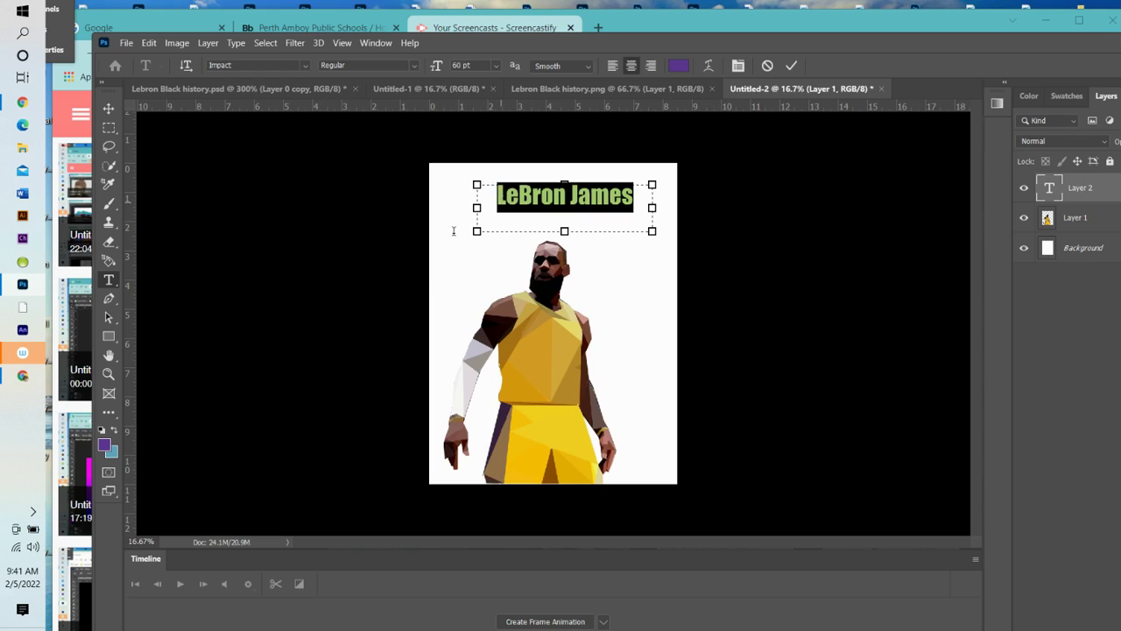
pyautogui.click(306, 65)
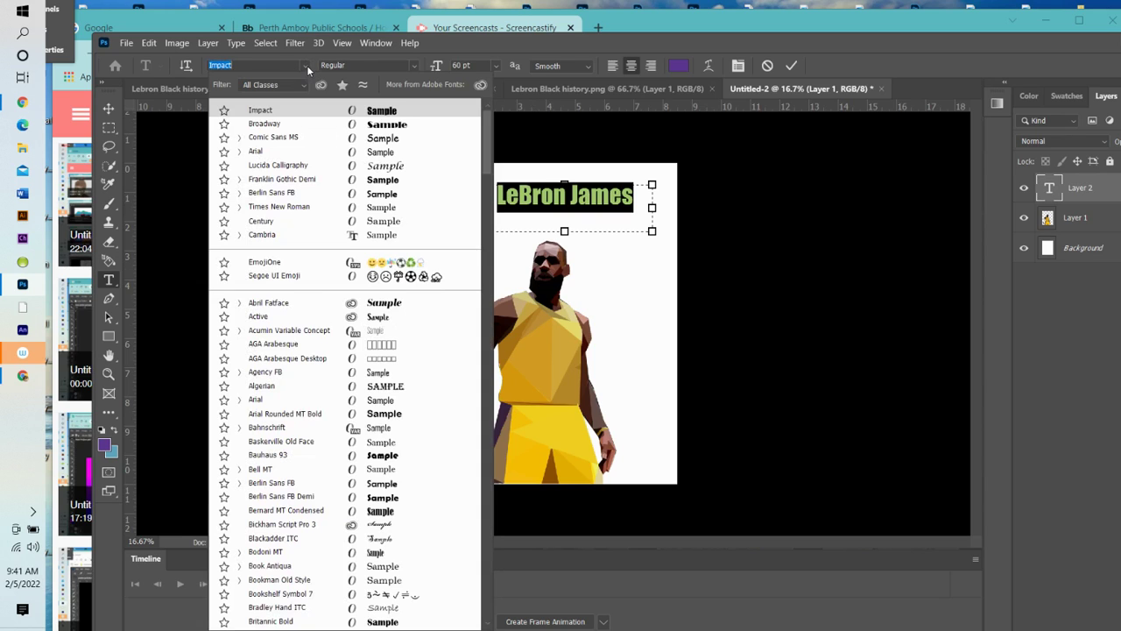
pyautogui.scroll(-5, 377, 543)
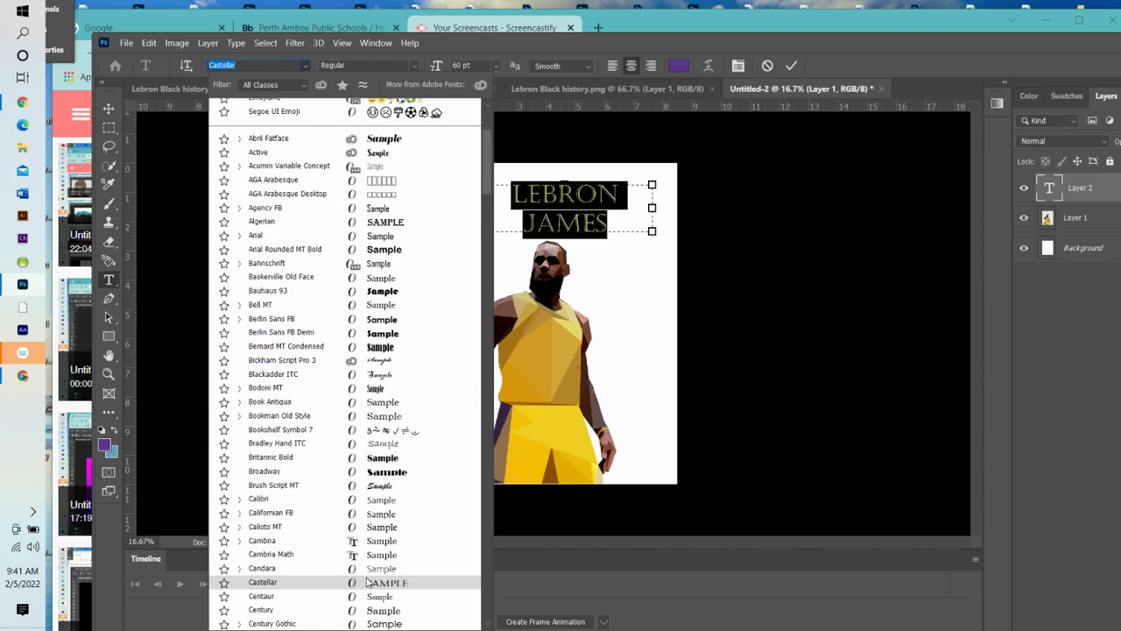
pyautogui.scroll(-1, 369, 578)
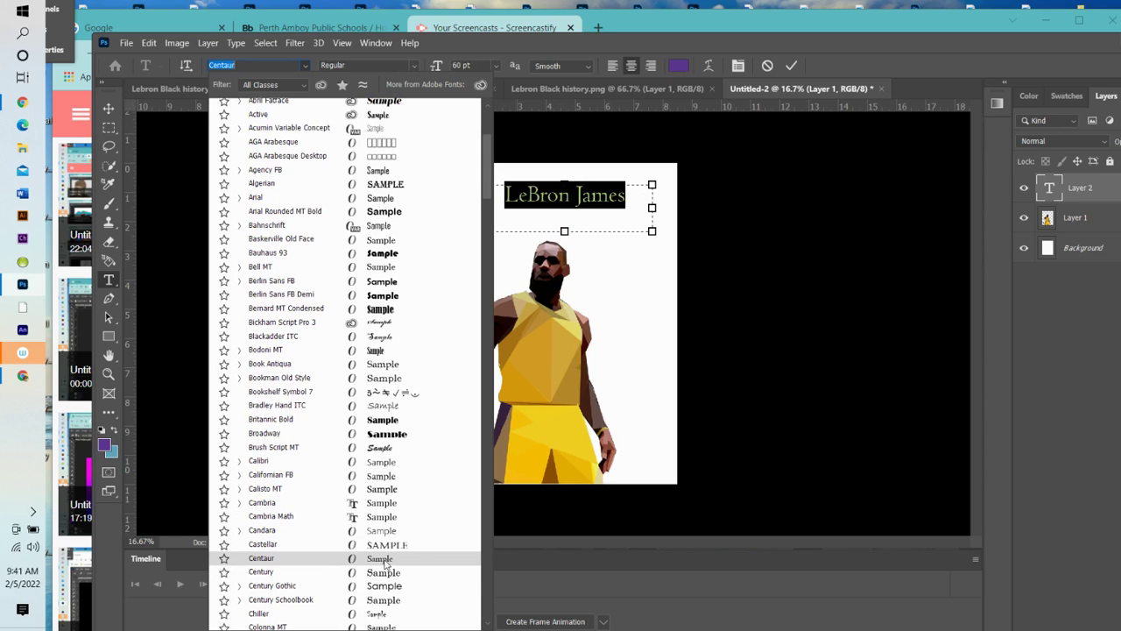
pyautogui.click(745, 265)
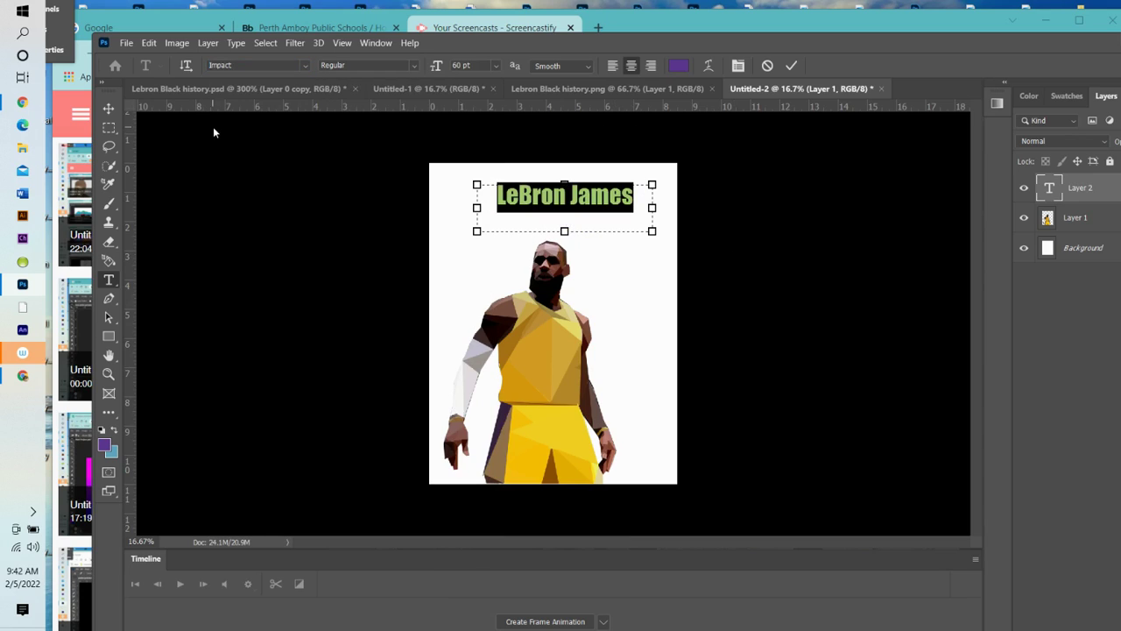
# Step: Switch to the Untitled-2 poster and highlight the whole 'LeBron James' title text
pyautogui.click(308, 88)
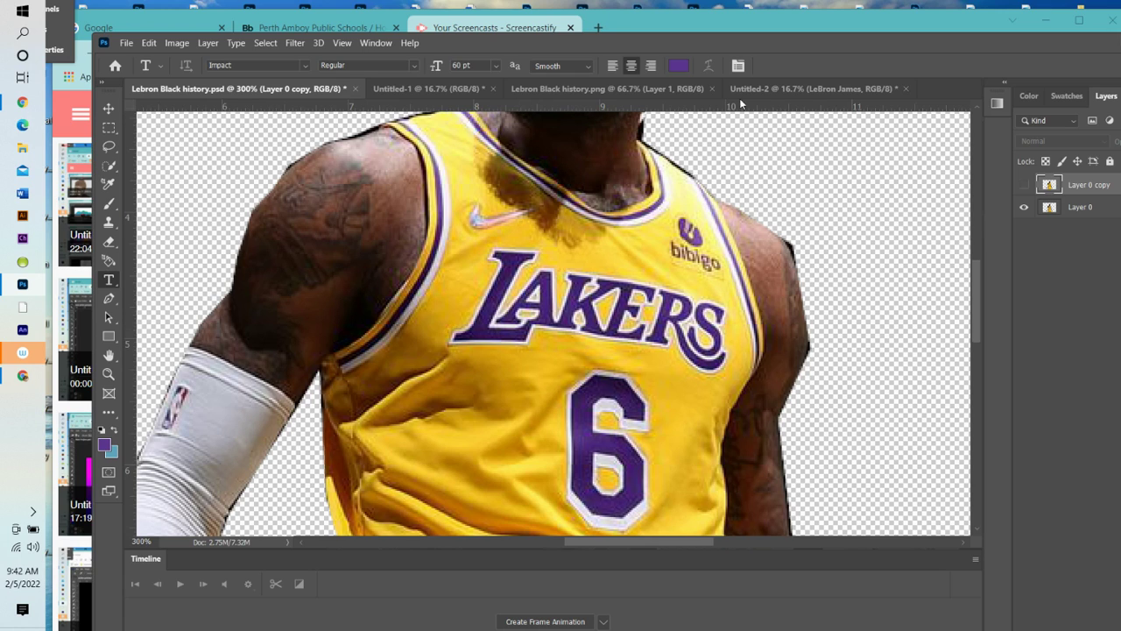
pyautogui.click(807, 89)
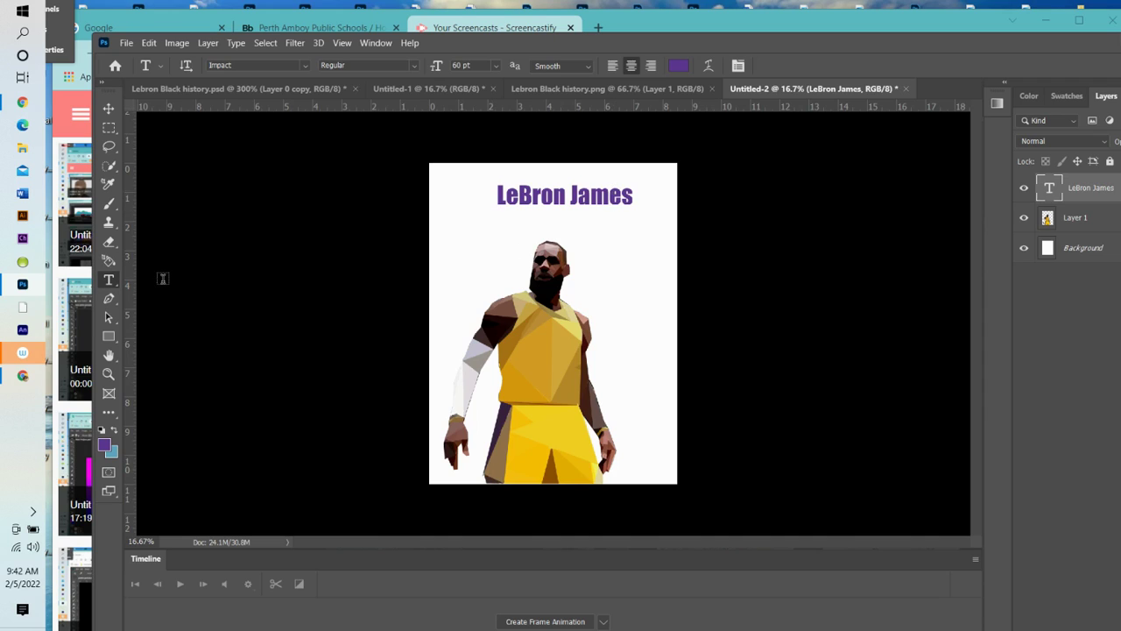
pyautogui.click(634, 195)
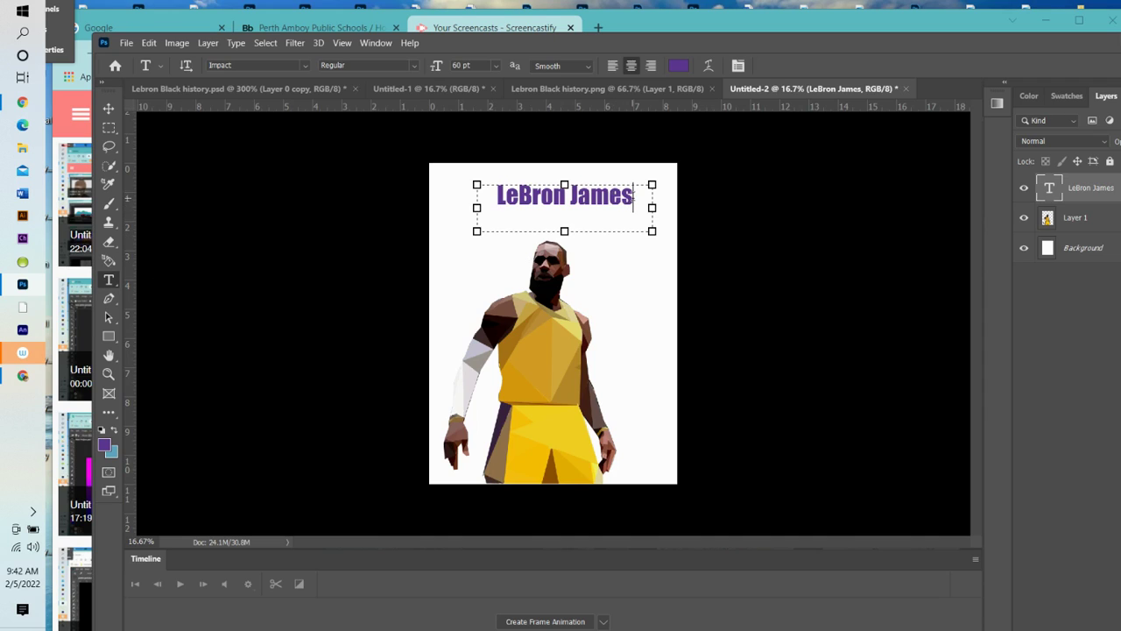
pyautogui.moveTo(633, 195); pyautogui.dragTo(479, 188)
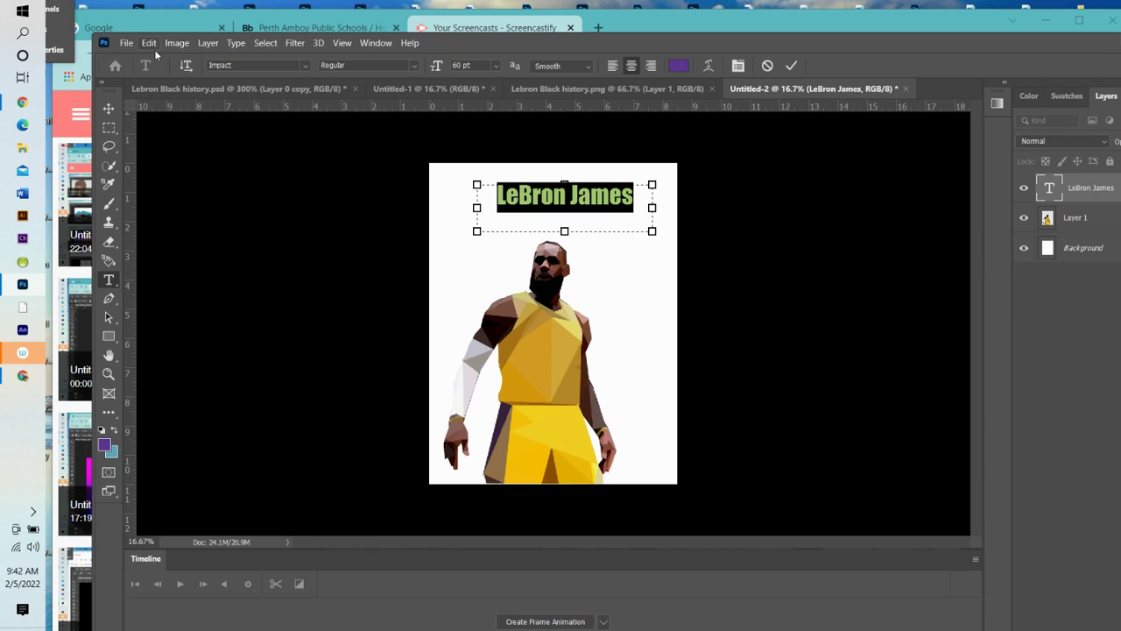
# Step: Scroll the font family list and apply Wide Latin to the selected title
pyautogui.click(305, 66)
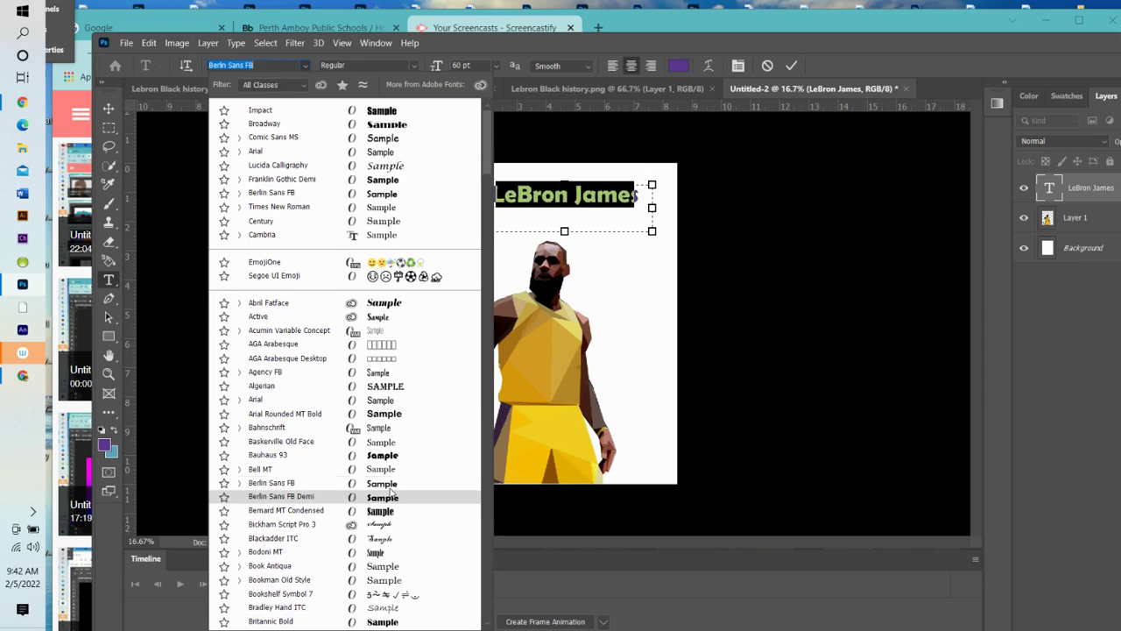
pyautogui.scroll(-3, 403, 254)
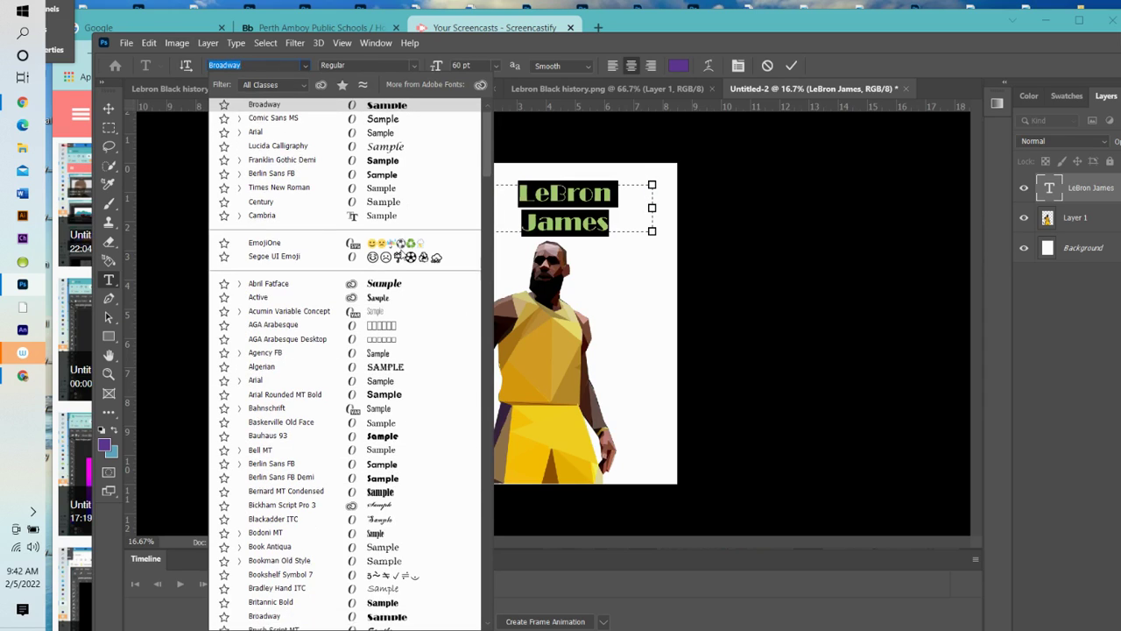
pyautogui.scroll(-5, 403, 253)
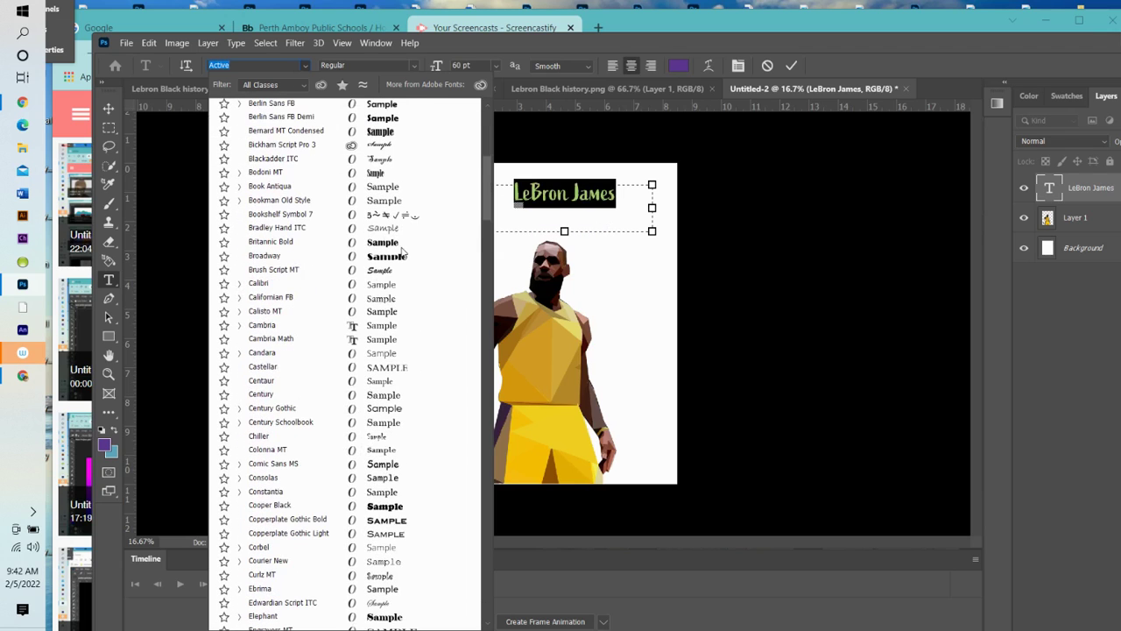
pyautogui.scroll(-2, 403, 253)
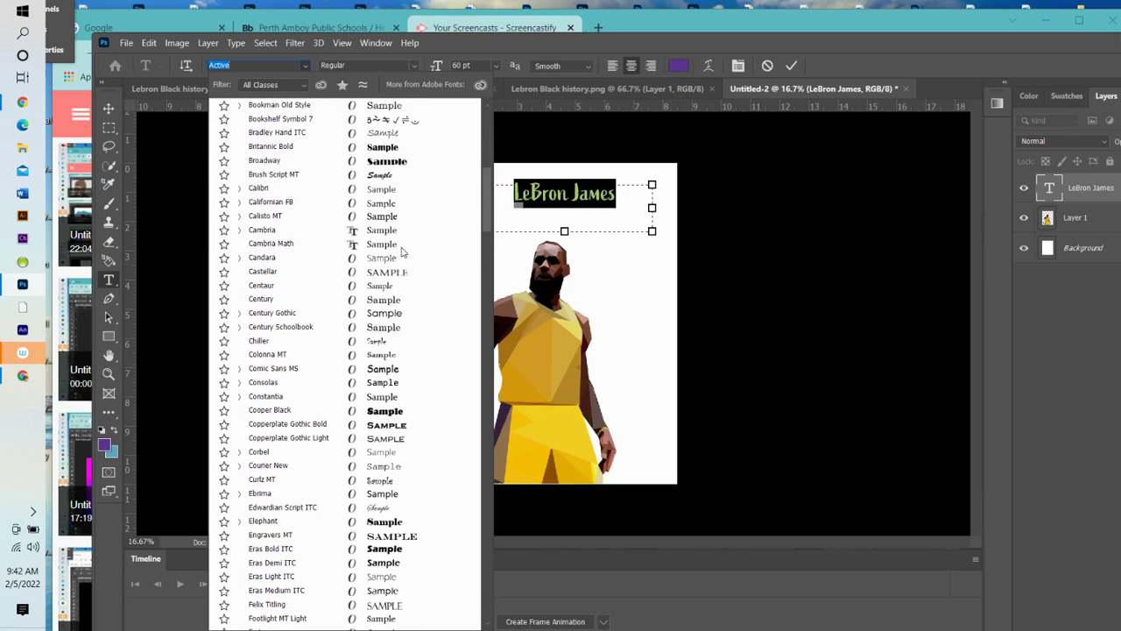
pyautogui.scroll(-2, 403, 252)
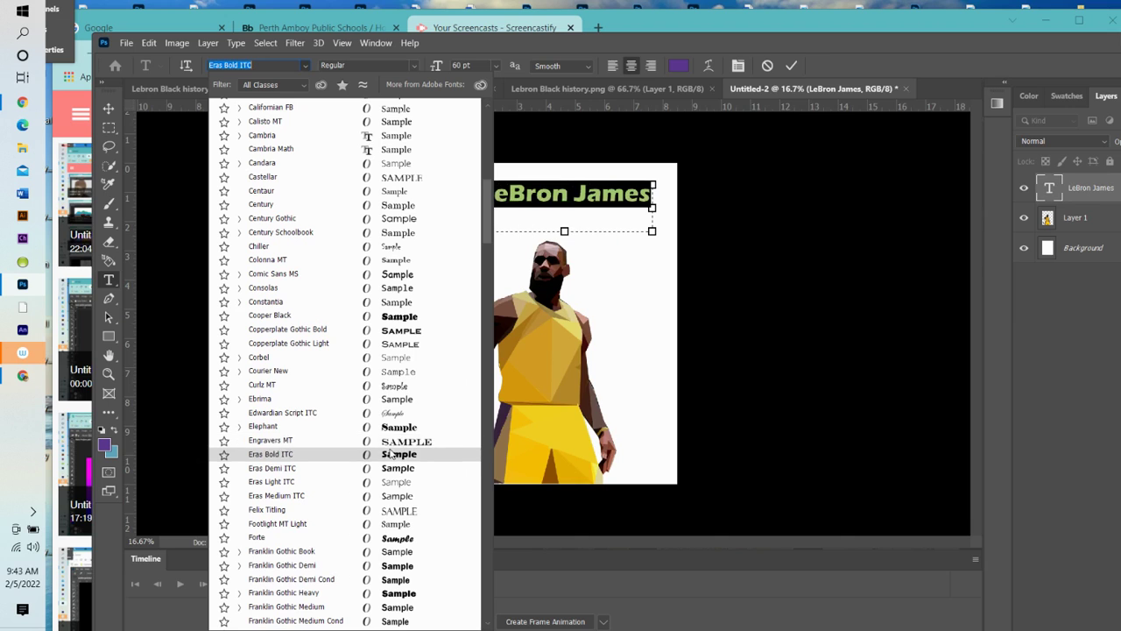
pyautogui.scroll(-2, 391, 453)
pyautogui.scroll(-8, 392, 453)
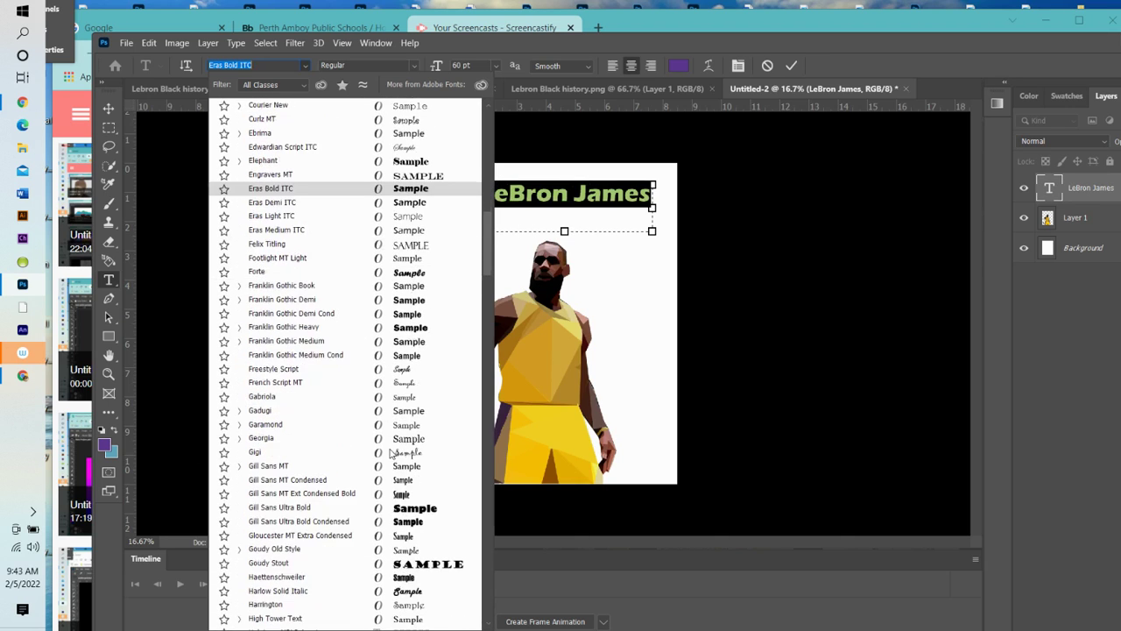
pyautogui.scroll(-20, 392, 452)
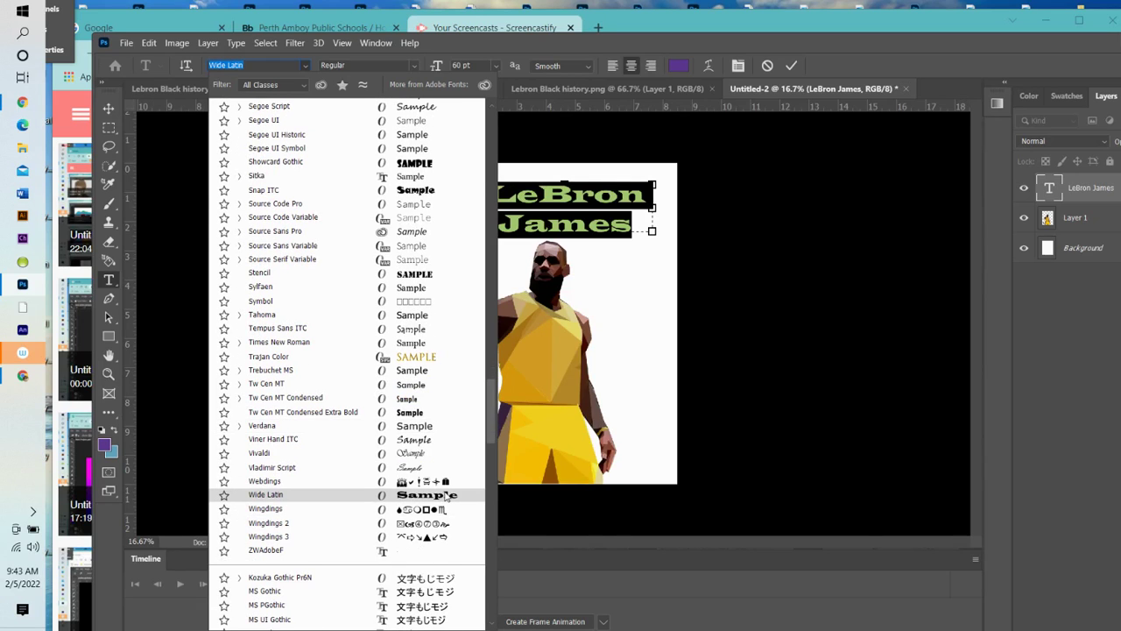
pyautogui.click(445, 496)
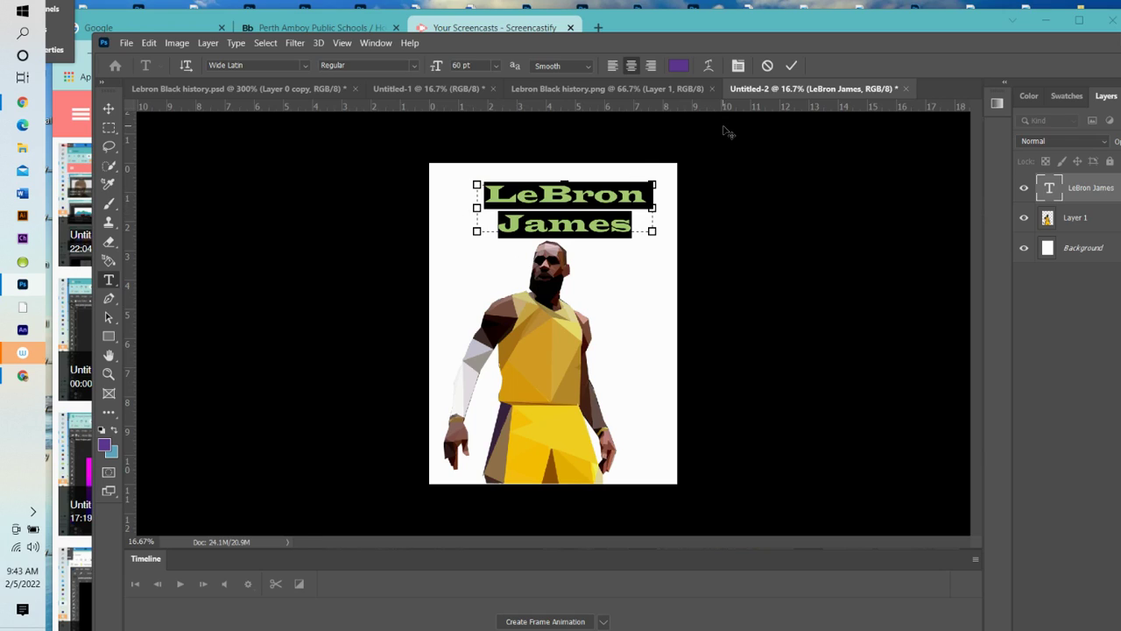
# Step: Warp the title with the Flag style: Bend +68, Horizontal +30, Vertical +14 distortion
pyautogui.click(709, 67)
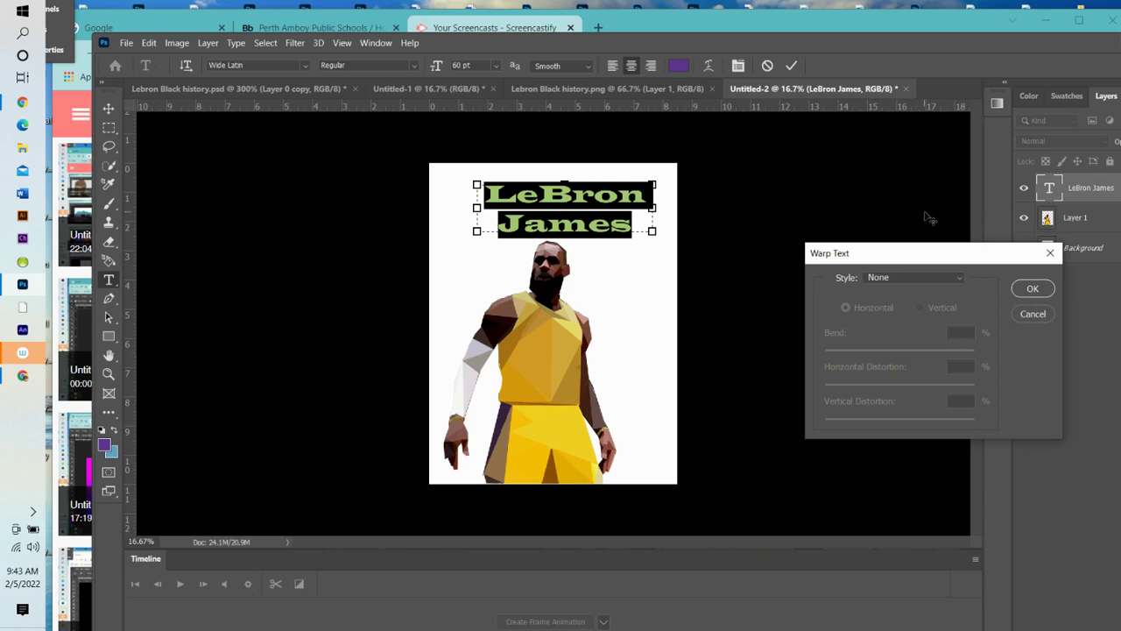
pyautogui.click(954, 281)
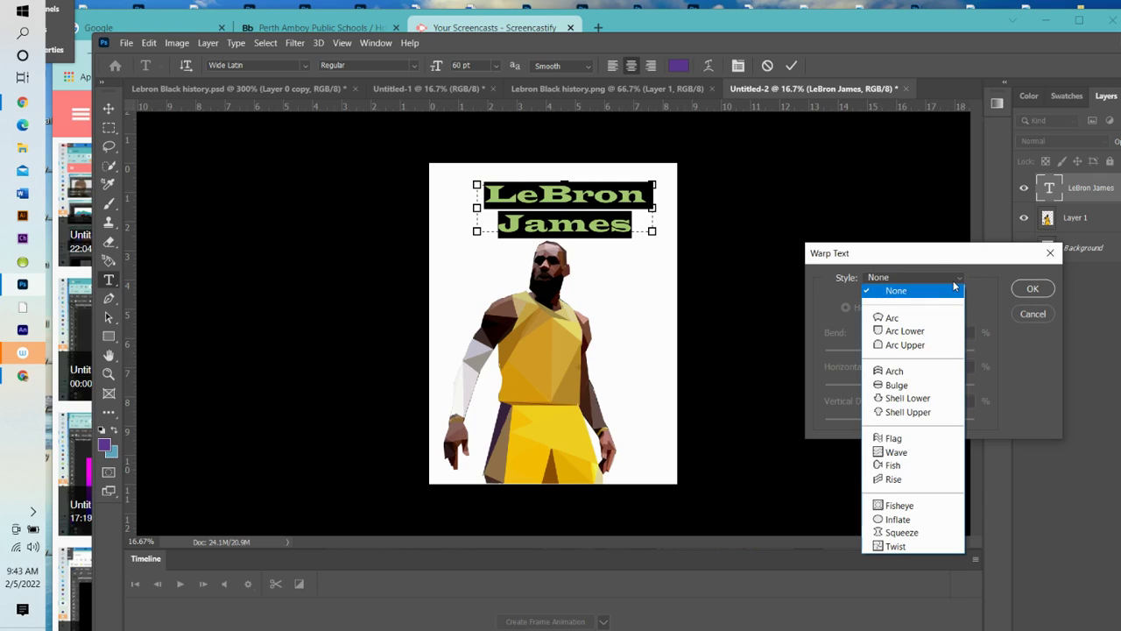
pyautogui.click(911, 303)
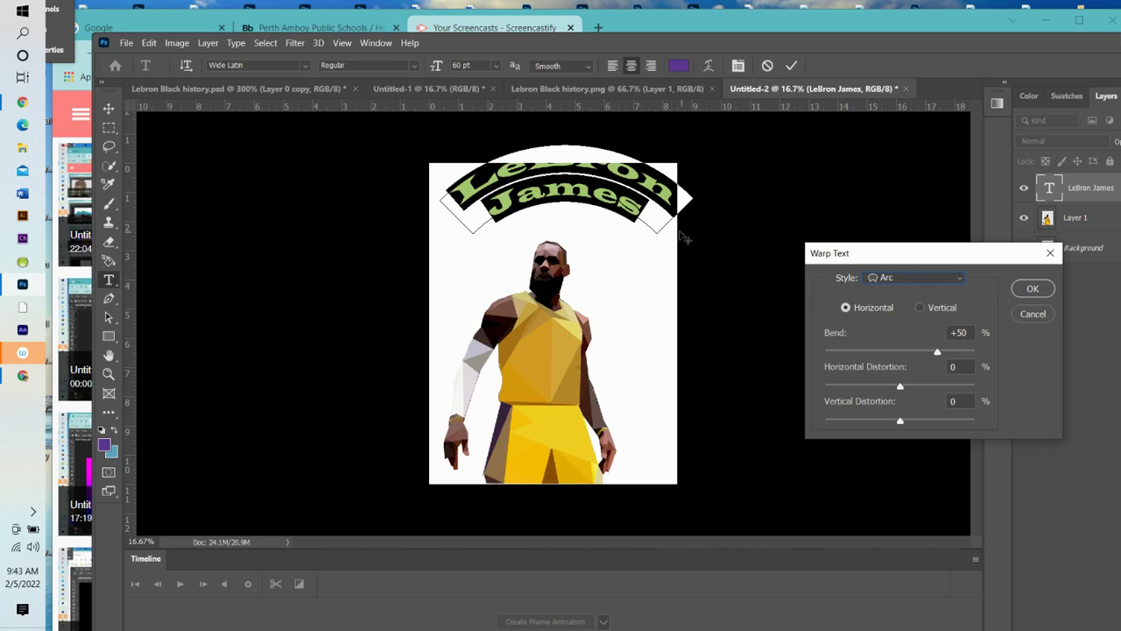
pyautogui.moveTo(564, 190); pyautogui.dragTo(553, 224)
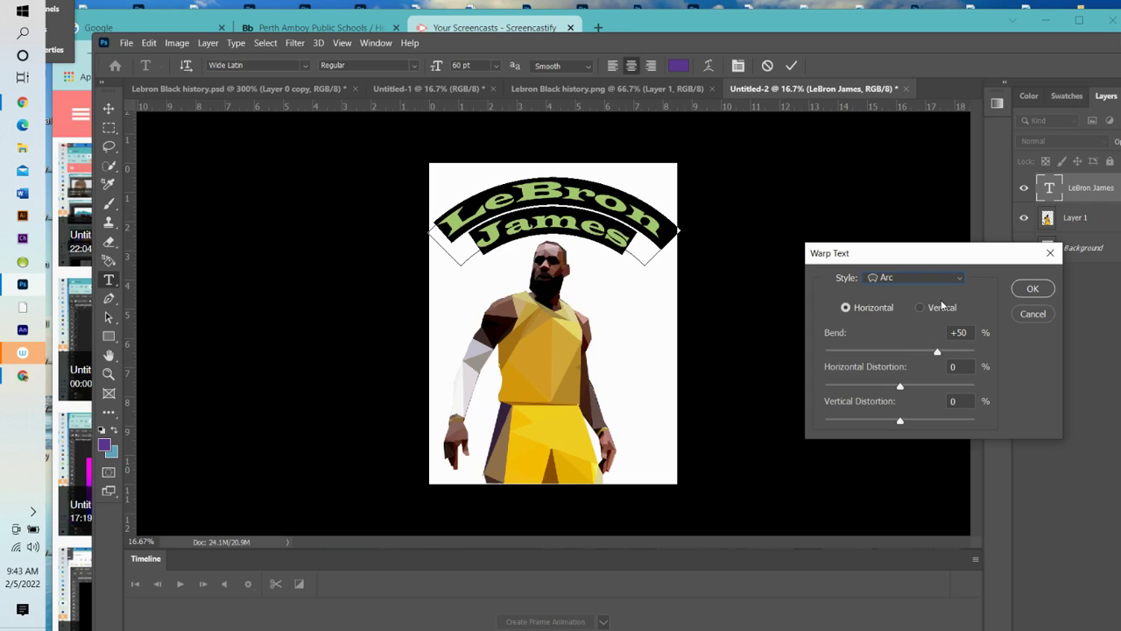
pyautogui.click(959, 279)
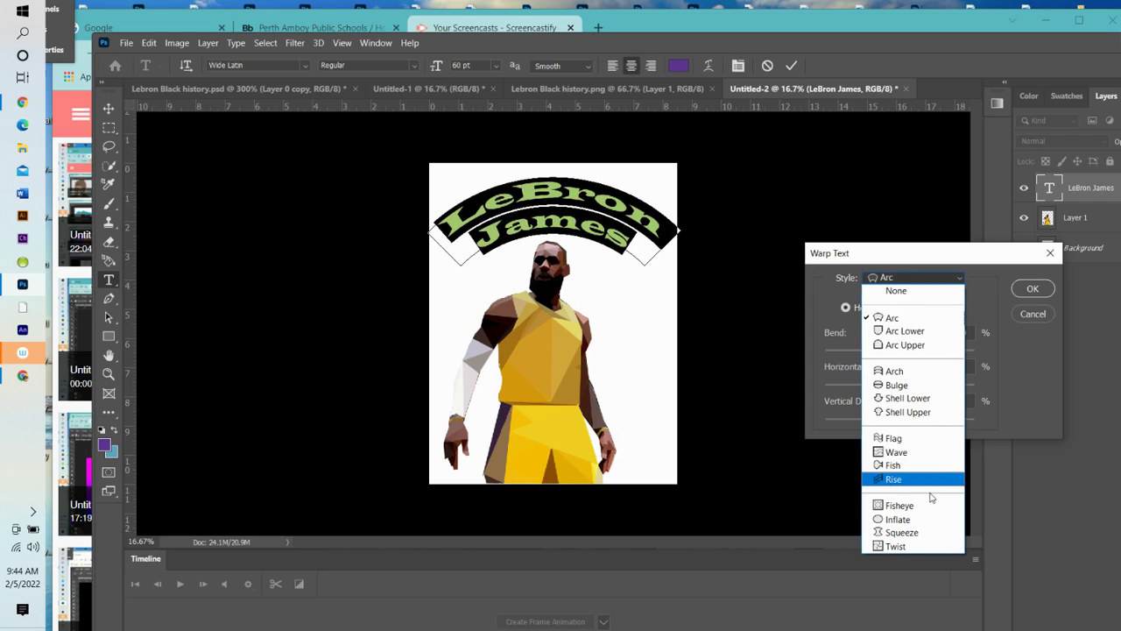
pyautogui.click(916, 439)
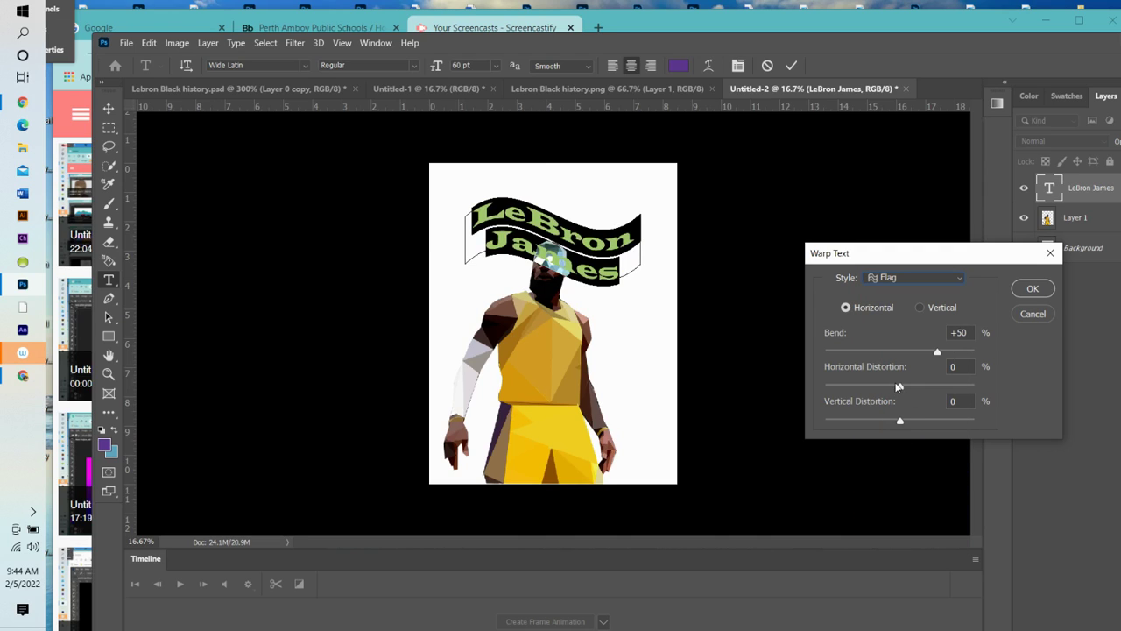
pyautogui.moveTo(902, 388); pyautogui.dragTo(923, 386)
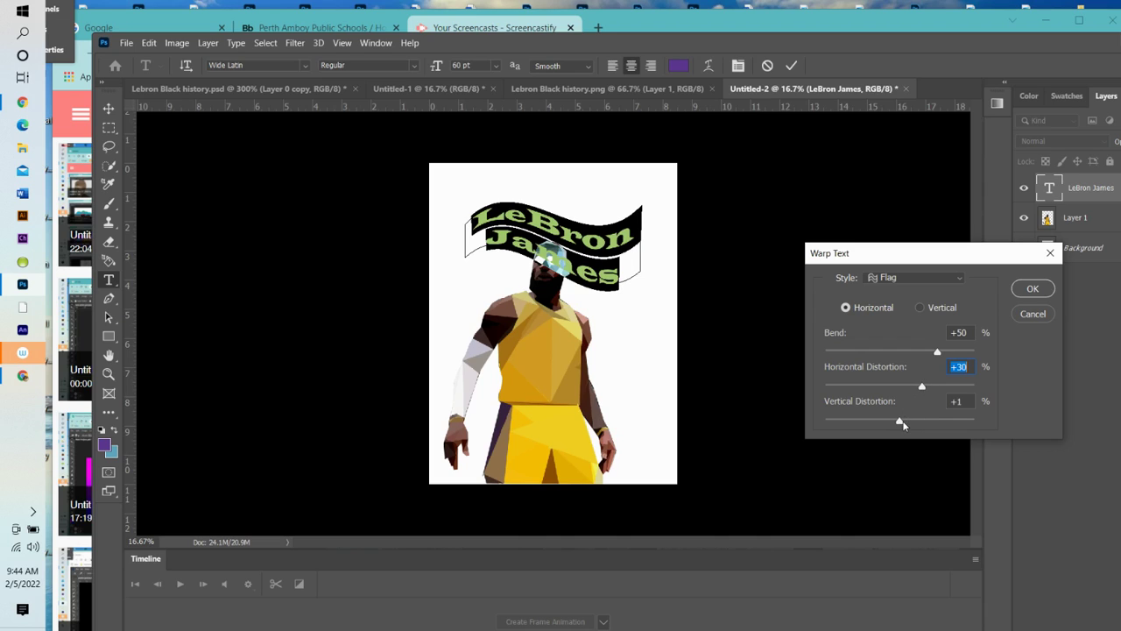
pyautogui.moveTo(903, 425); pyautogui.dragTo(910, 418)
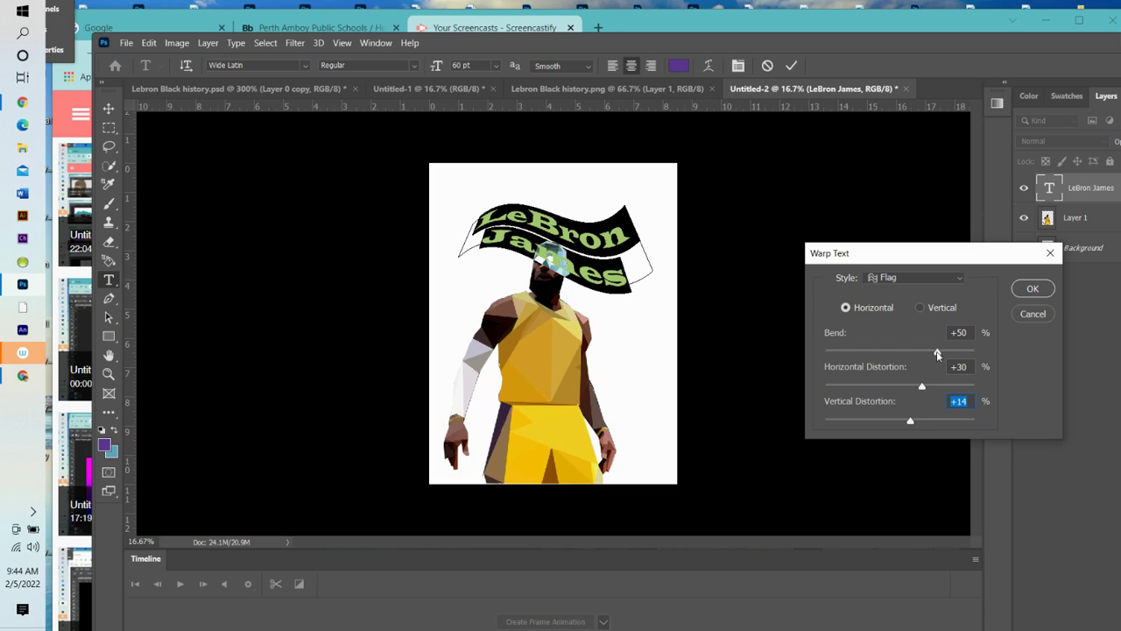
pyautogui.moveTo(937, 351); pyautogui.dragTo(952, 354)
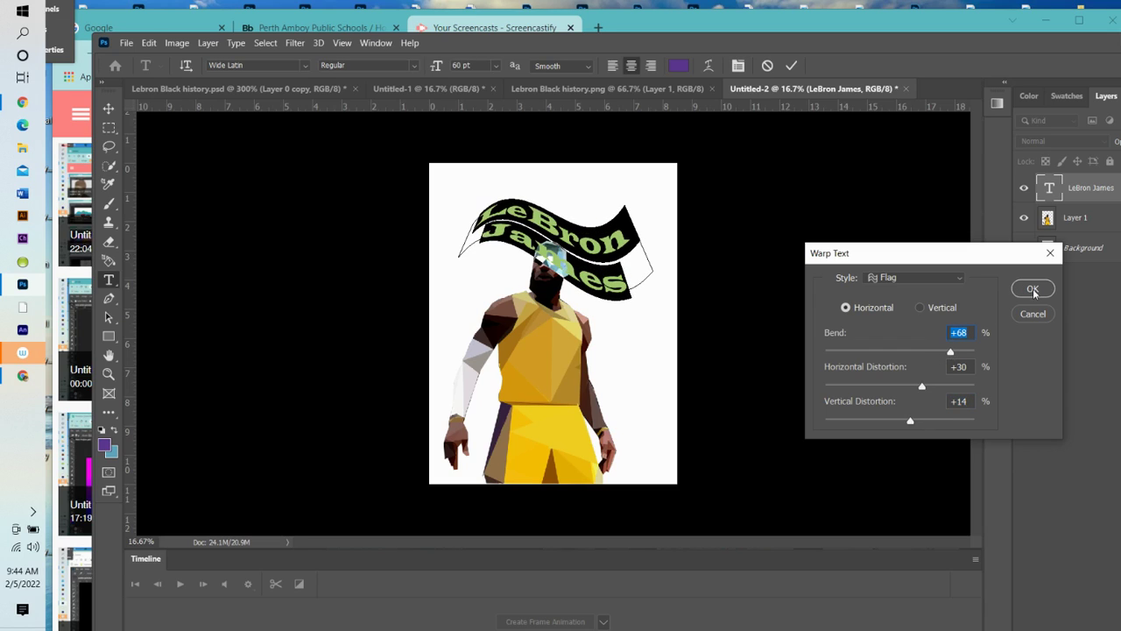
pyautogui.click(593, 243)
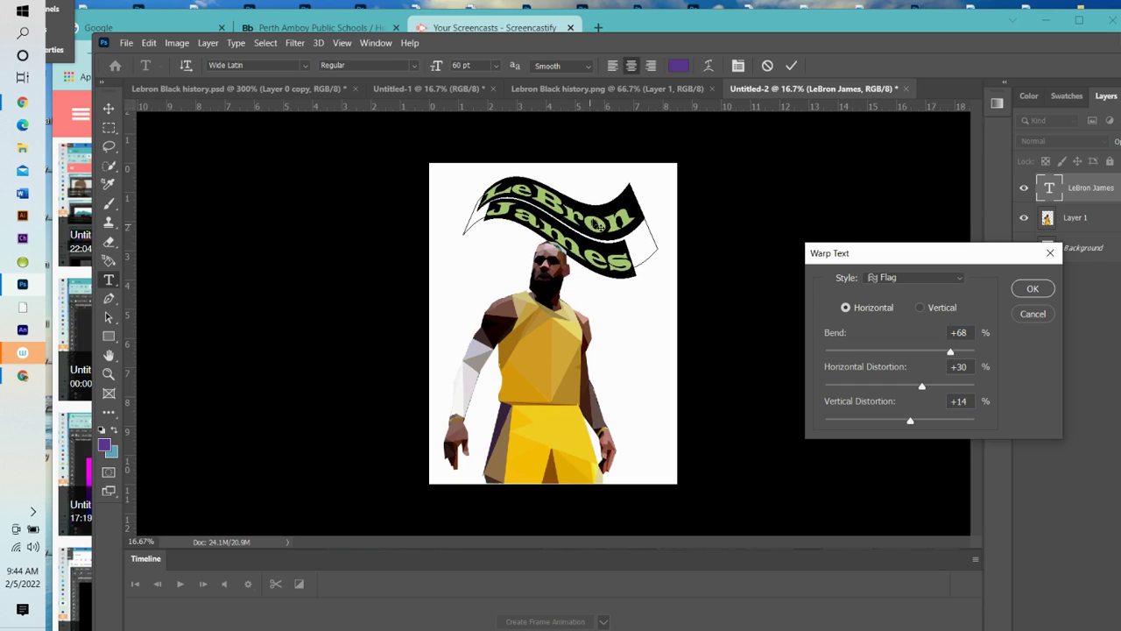
pyautogui.click(1032, 290)
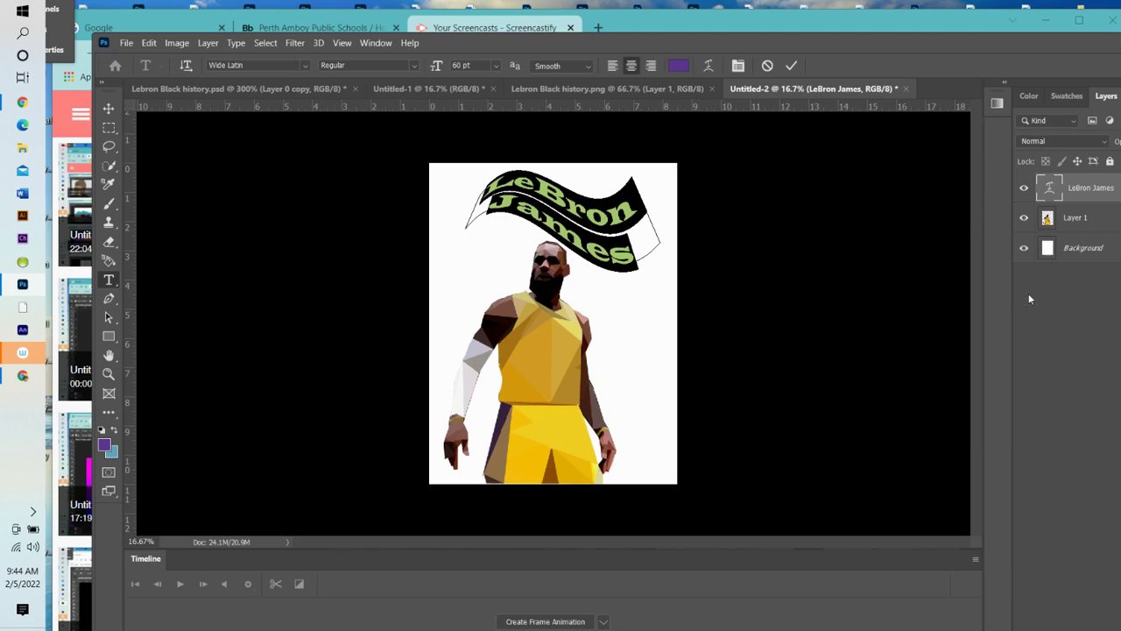
# Step: Rotate the title counter-clockwise to about -49° and move it up and right
pyautogui.click(652, 249)
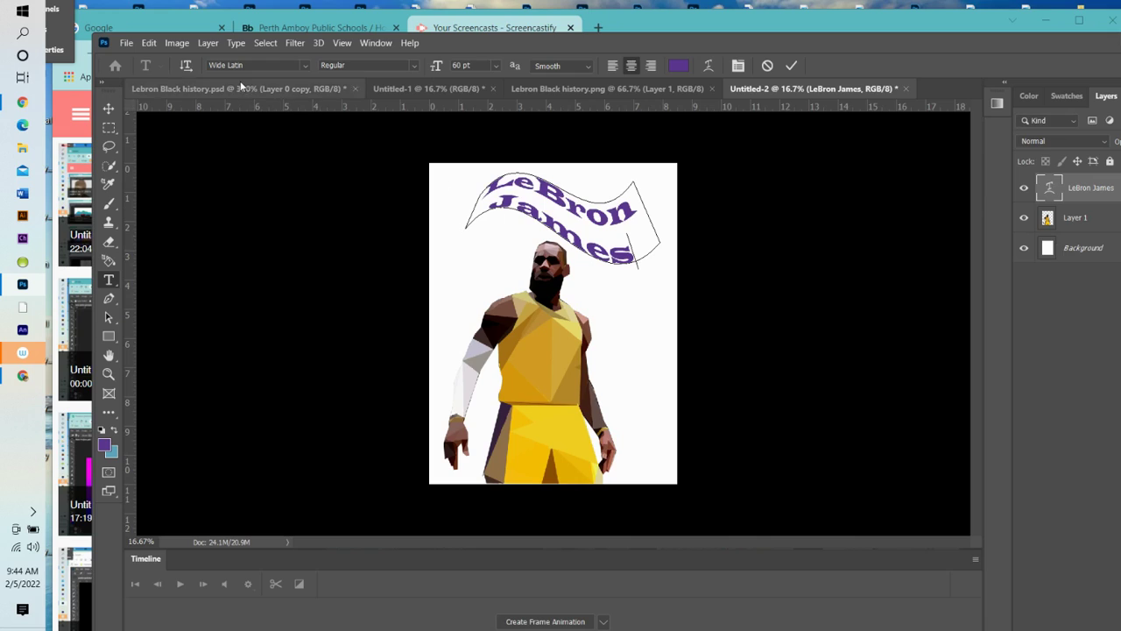
pyautogui.click(149, 44)
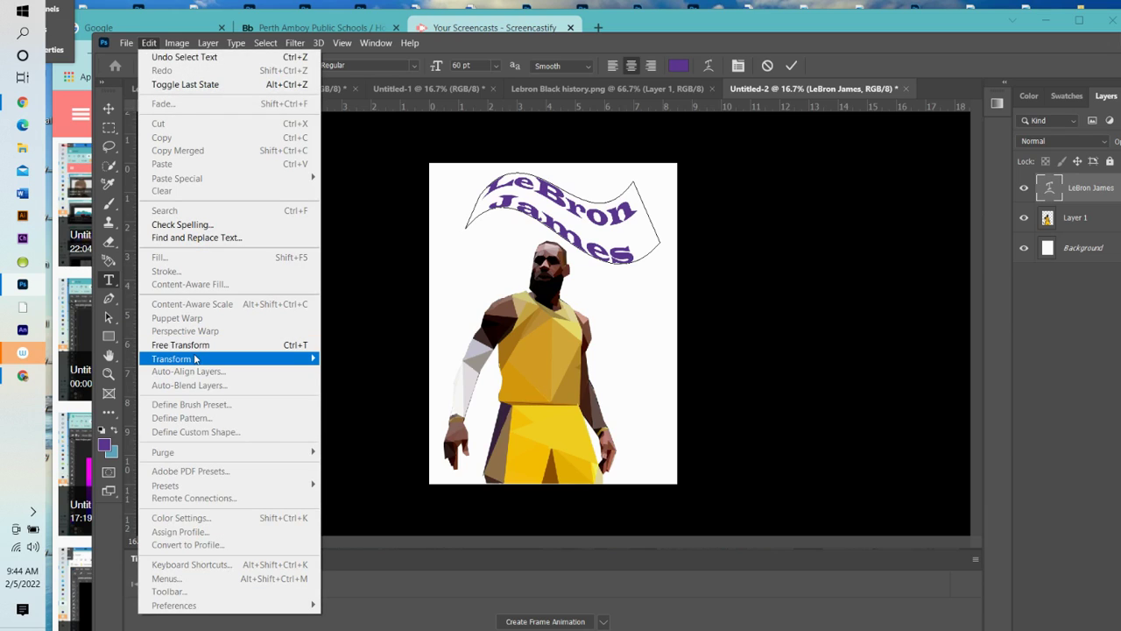
pyautogui.moveTo(199, 359)
pyautogui.click(359, 392)
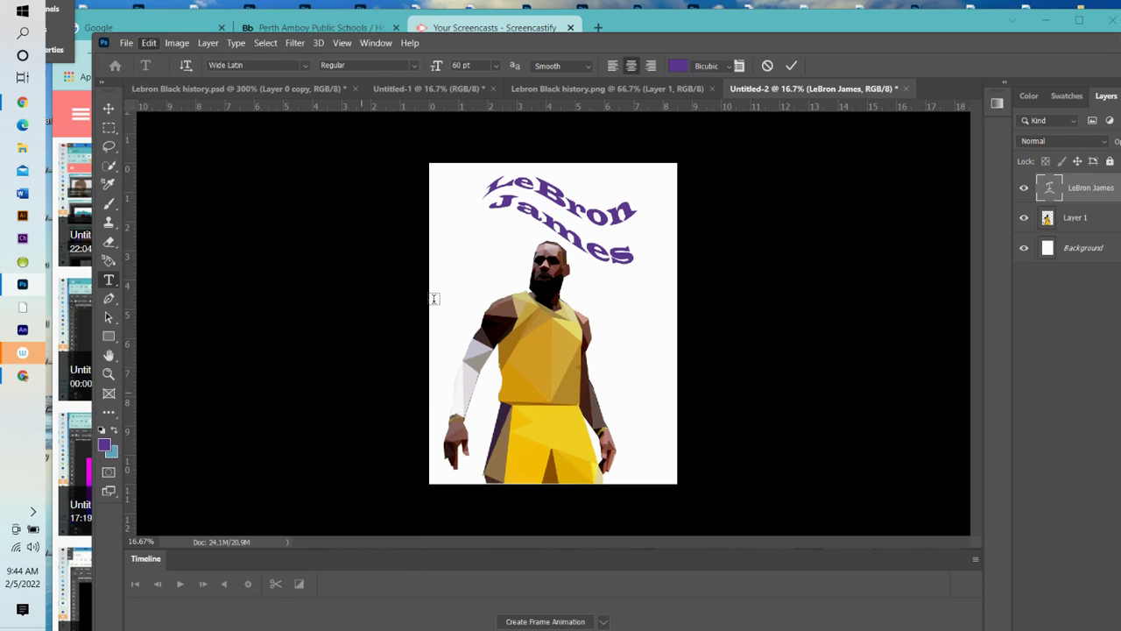
pyautogui.moveTo(466, 121); pyautogui.dragTo(440, 215)
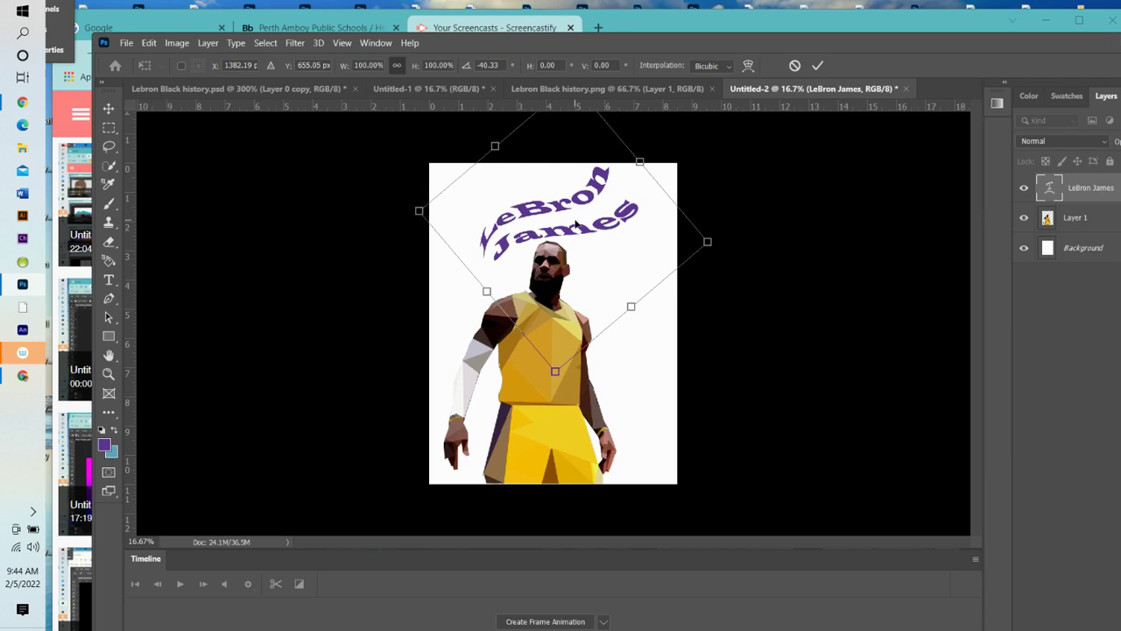
pyautogui.moveTo(571, 226)
pyautogui.mouseDown()
pyautogui.moveTo(591, 219)
pyautogui.moveTo(570, 224)
pyautogui.mouseUp()
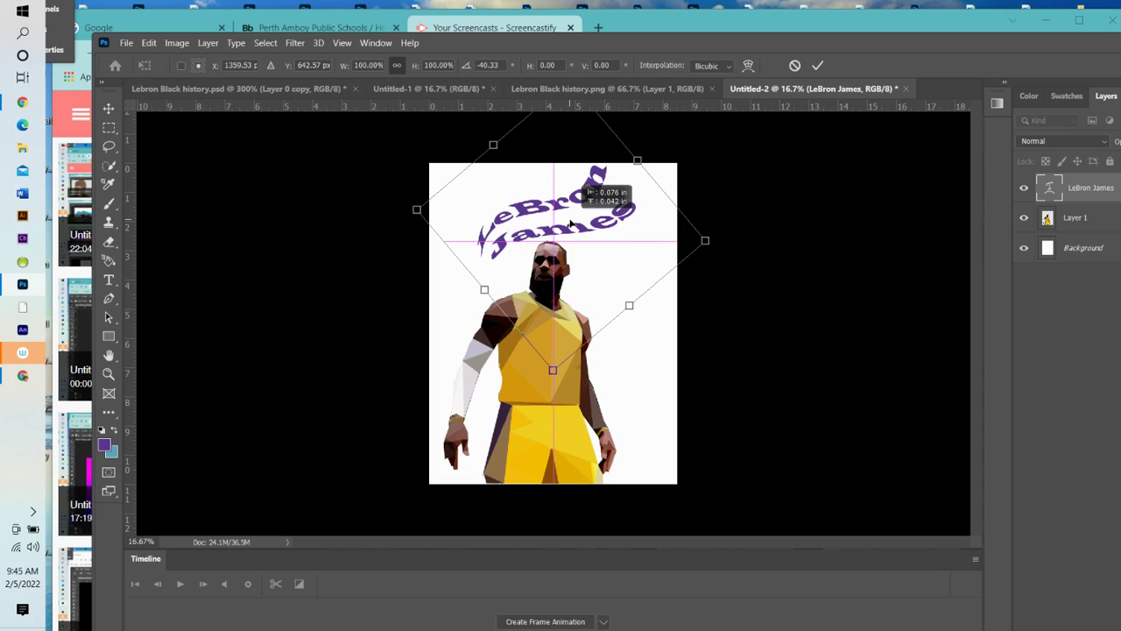
pyautogui.moveTo(570, 224); pyautogui.dragTo(571, 224)
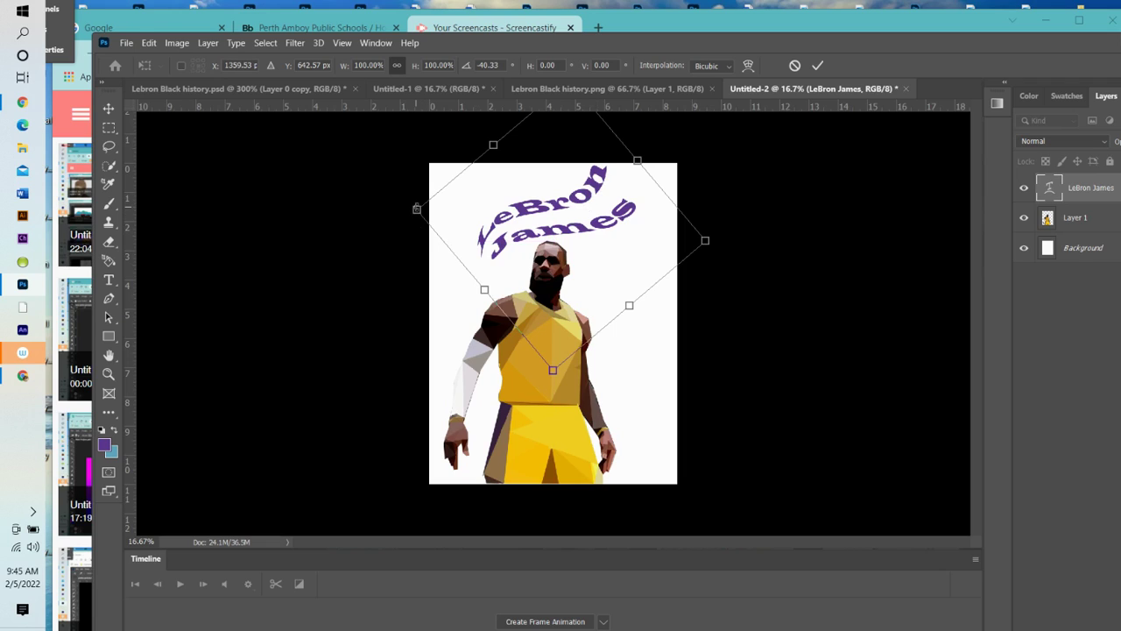
pyautogui.moveTo(417, 208); pyautogui.dragTo(419, 229)
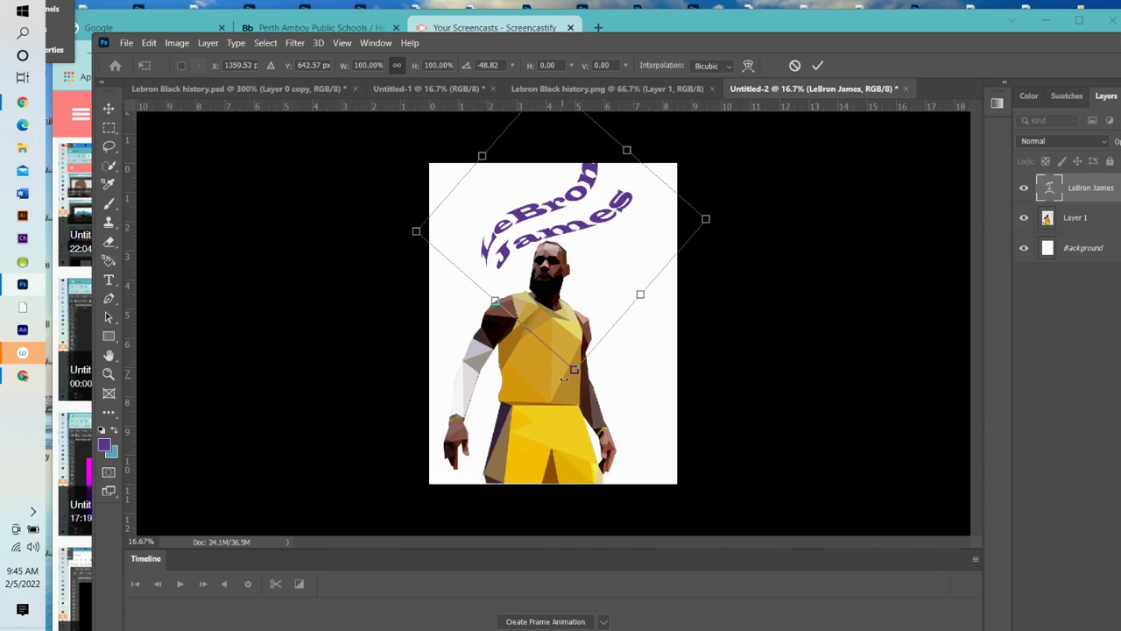
# Step: Scale the title down to about 72% and set it just above the player's head
pyautogui.click(150, 42)
pyautogui.moveTo(219, 362)
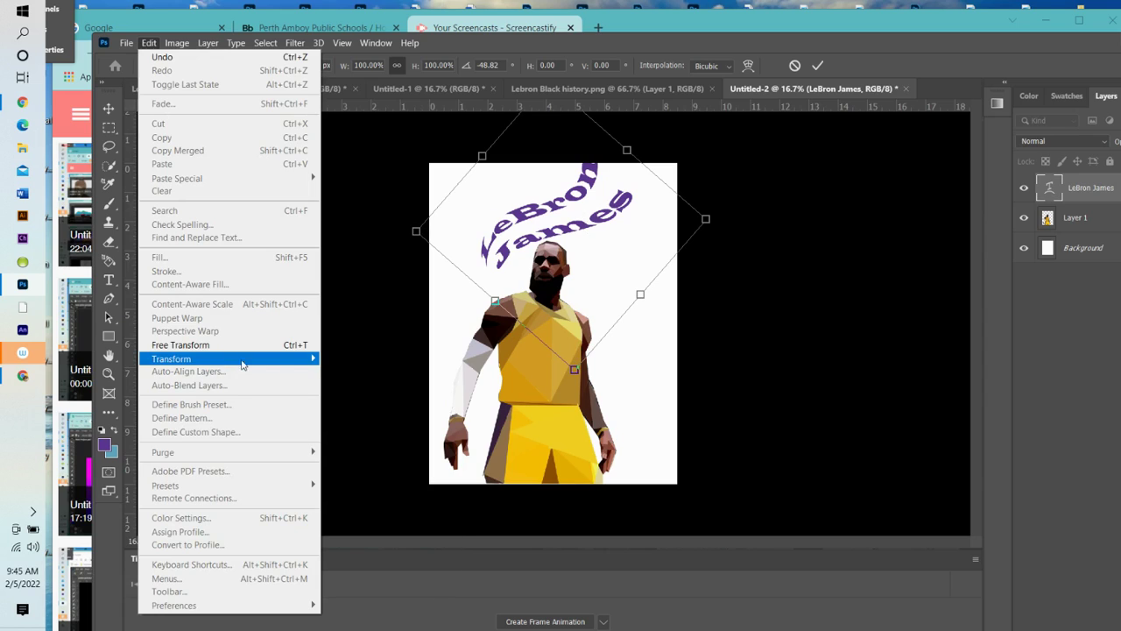
pyautogui.click(357, 378)
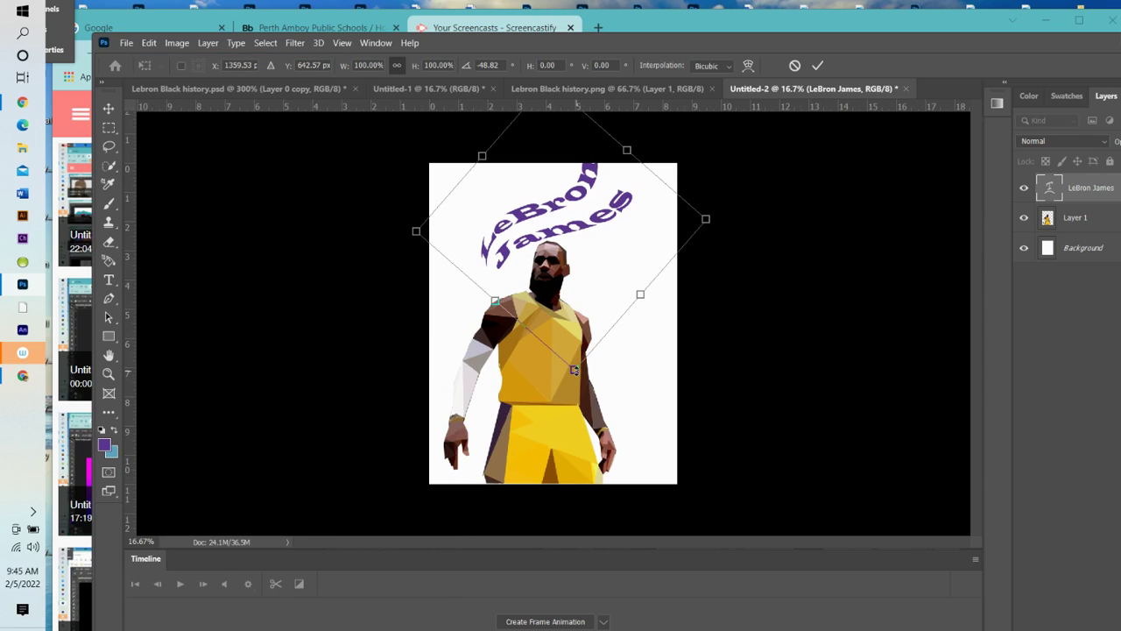
pyautogui.moveTo(575, 369); pyautogui.dragTo(570, 324)
pyautogui.moveTo(558, 216)
pyautogui.mouseDown()
pyautogui.moveTo(568, 201)
pyautogui.moveTo(561, 234)
pyautogui.mouseUp()
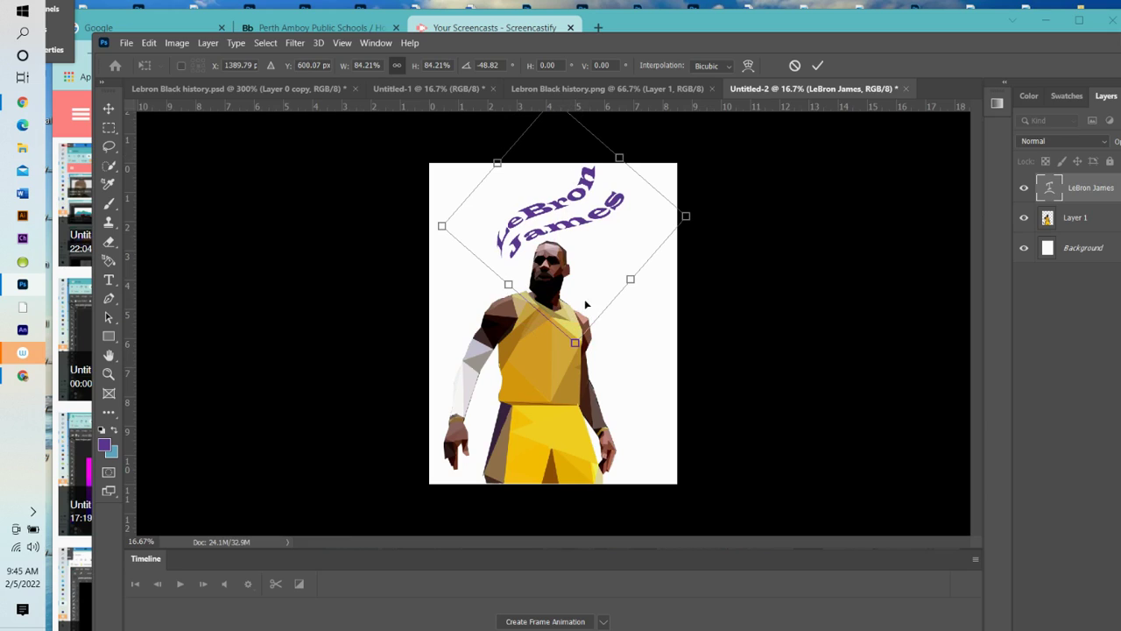
pyautogui.moveTo(566, 221); pyautogui.dragTo(568, 228)
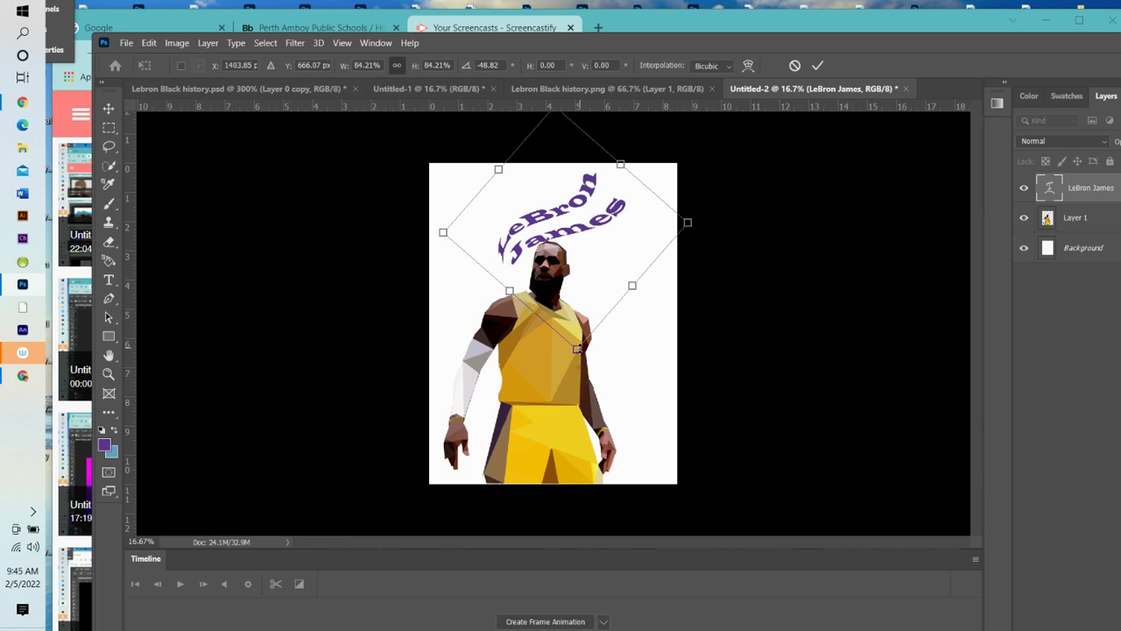
pyautogui.moveTo(576, 347)
pyautogui.mouseDown()
pyautogui.moveTo(577, 331)
pyautogui.moveTo(576, 341)
pyautogui.mouseUp()
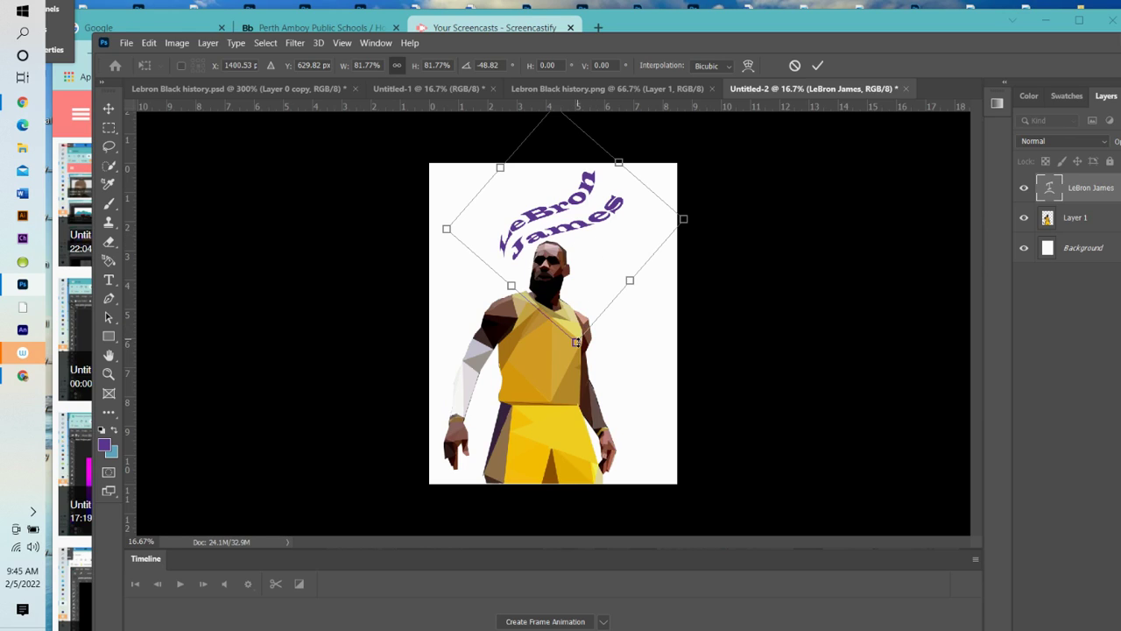
pyautogui.moveTo(576, 342); pyautogui.dragTo(576, 313)
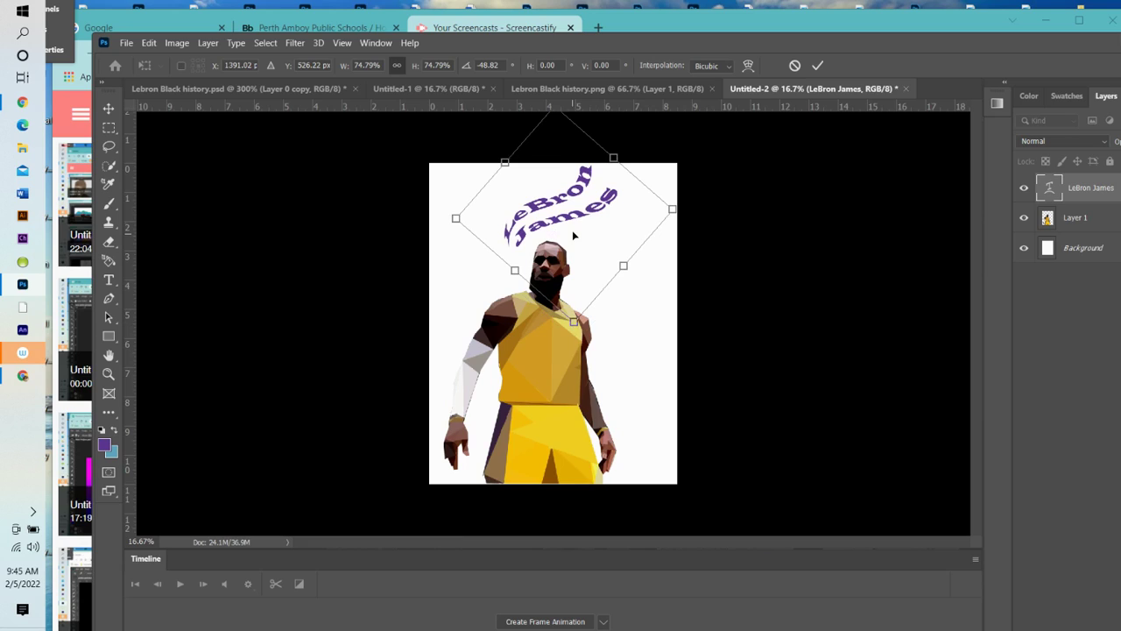
pyautogui.moveTo(566, 222); pyautogui.dragTo(566, 229)
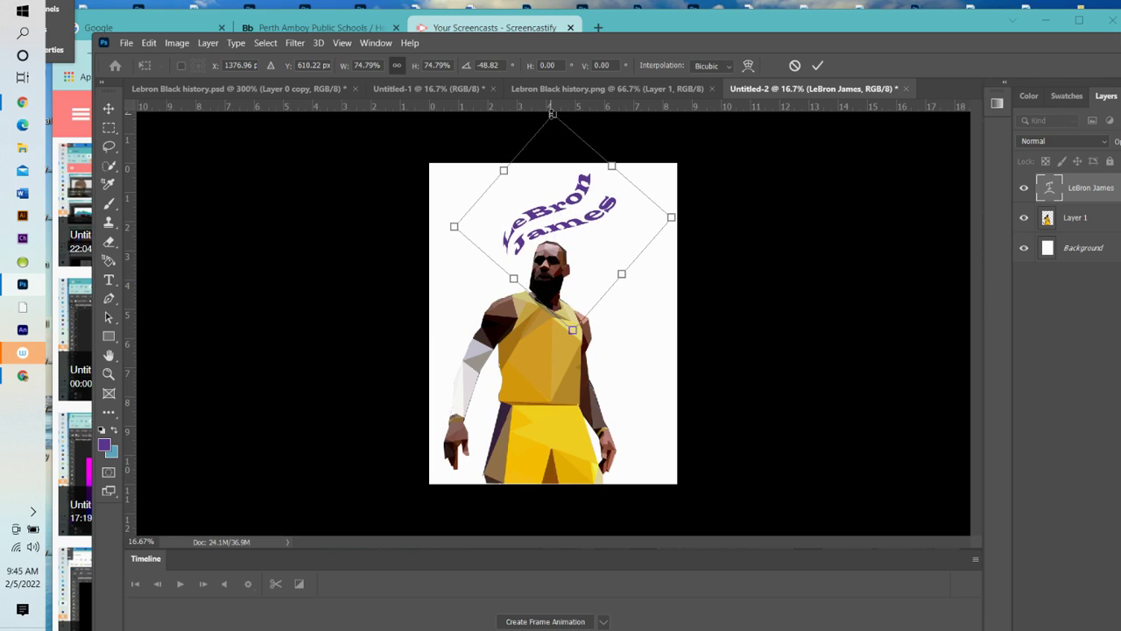
pyautogui.moveTo(552, 115); pyautogui.dragTo(553, 124)
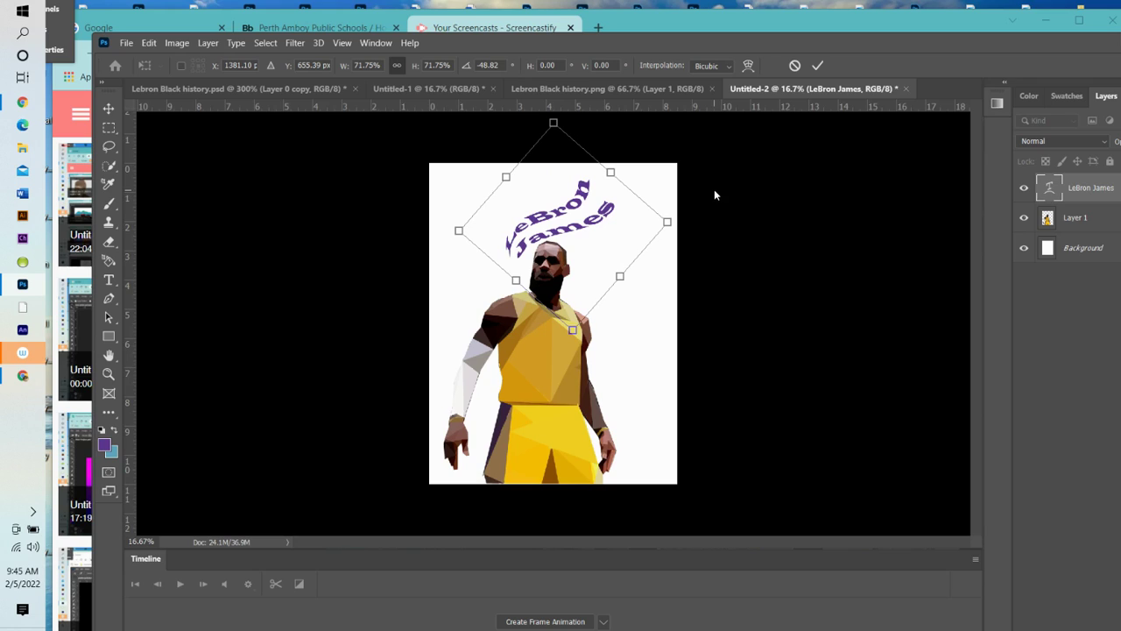
pyautogui.moveTo(581, 228); pyautogui.dragTo(562, 222)
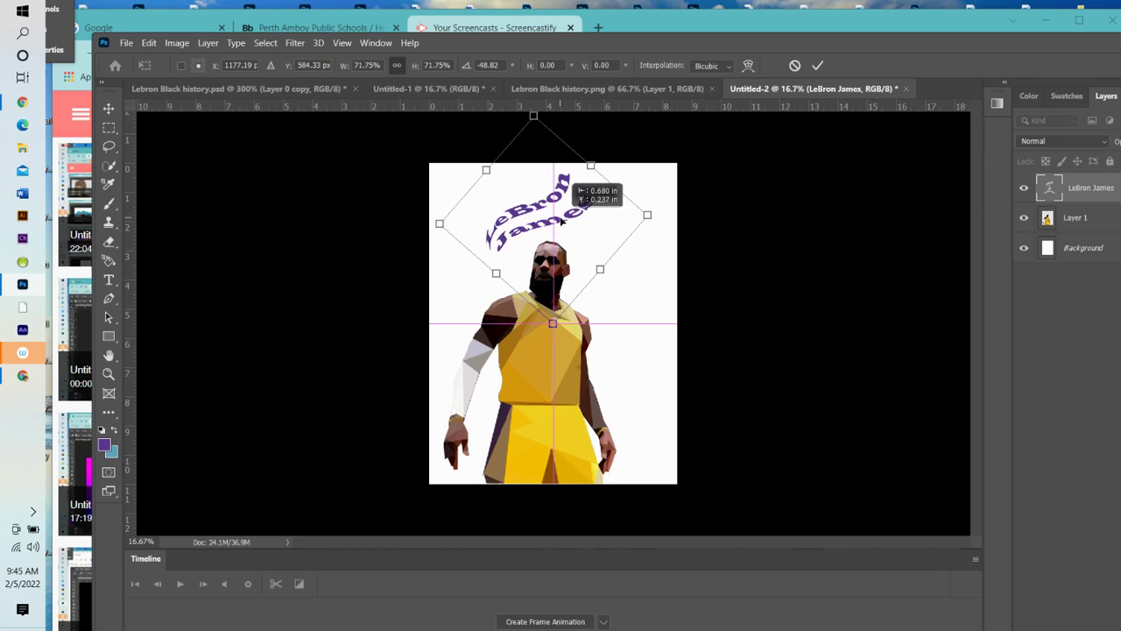
pyautogui.moveTo(562, 222); pyautogui.dragTo(562, 221)
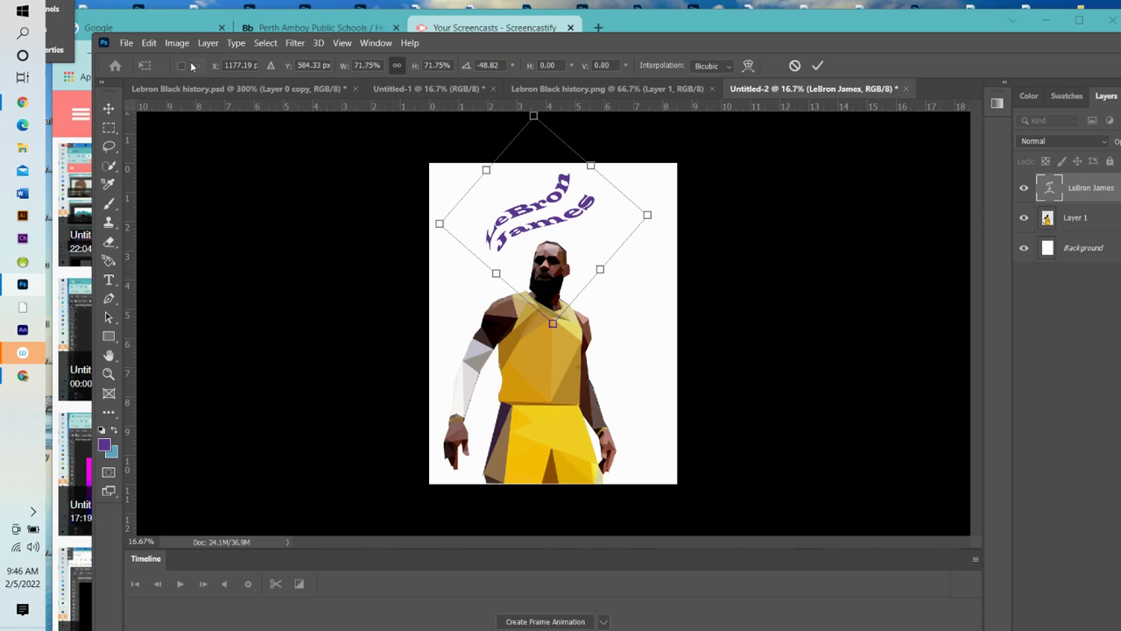
# Step: Tilt the title more steeply to about -56.58° and commit the transform
pyautogui.click(149, 43)
pyautogui.moveTo(239, 358)
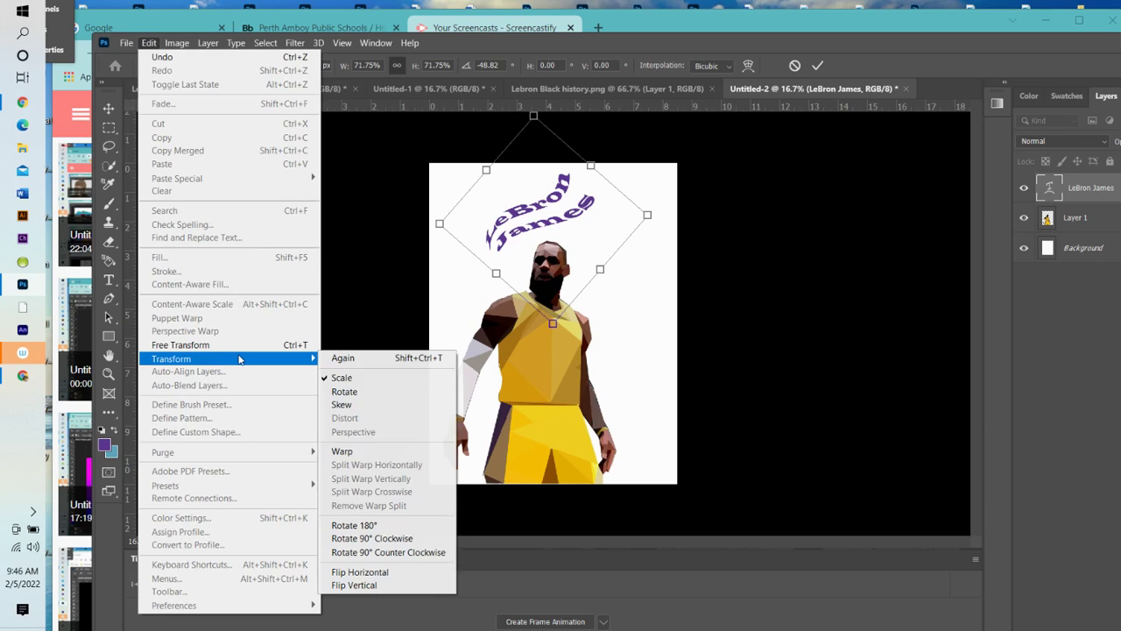
pyautogui.click(351, 394)
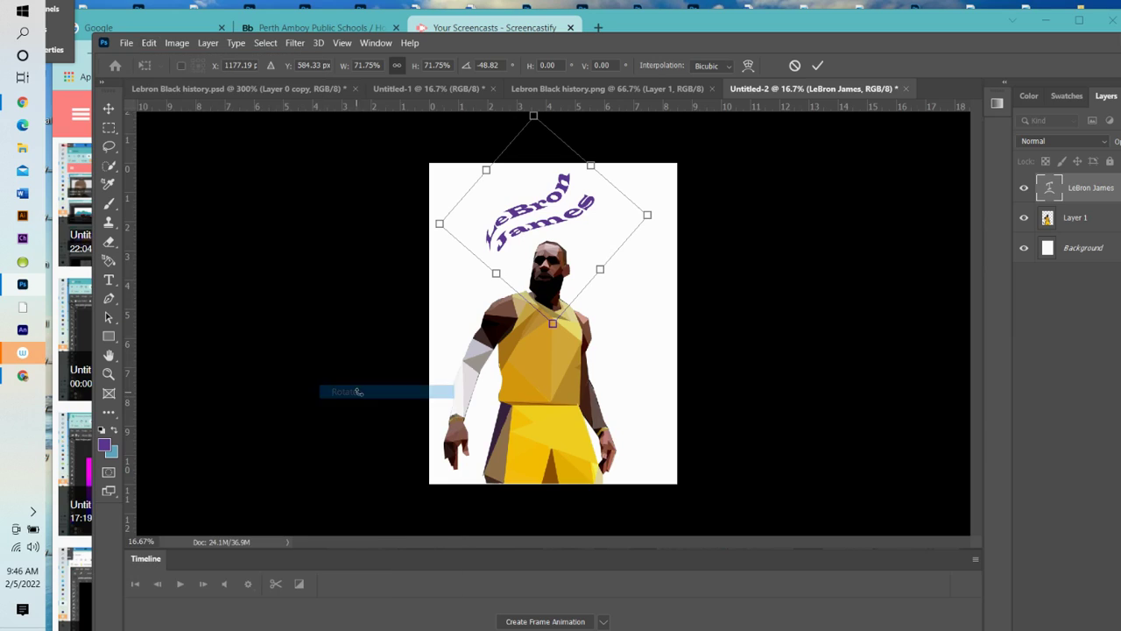
pyautogui.moveTo(552, 324)
pyautogui.mouseDown()
pyautogui.moveTo(593, 306)
pyautogui.moveTo(566, 322)
pyautogui.mouseUp()
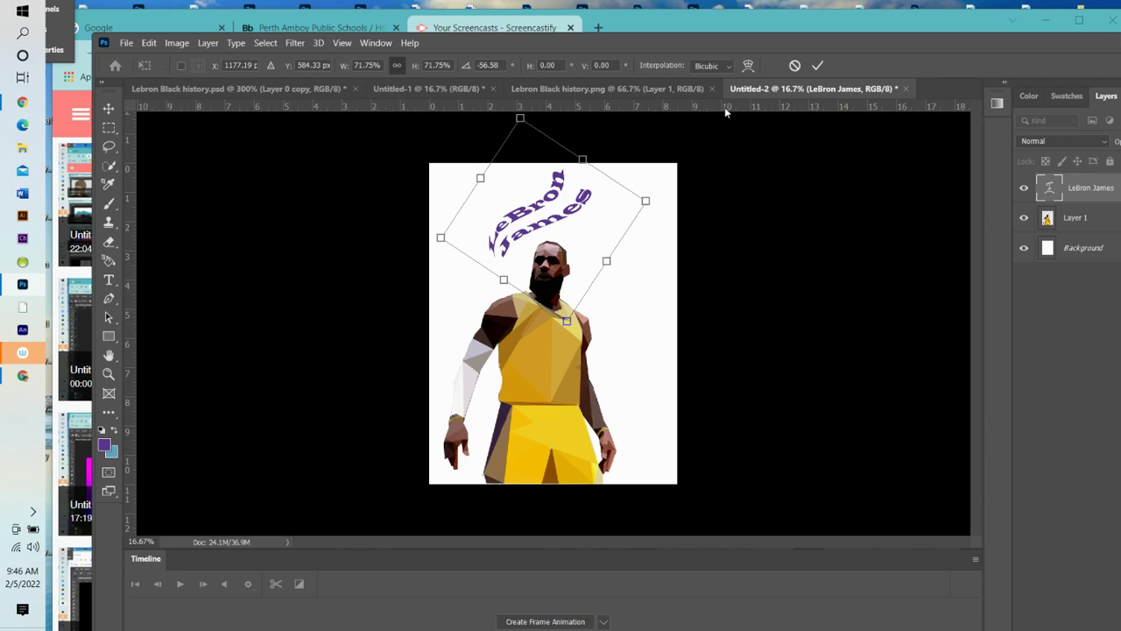
pyautogui.click(817, 66)
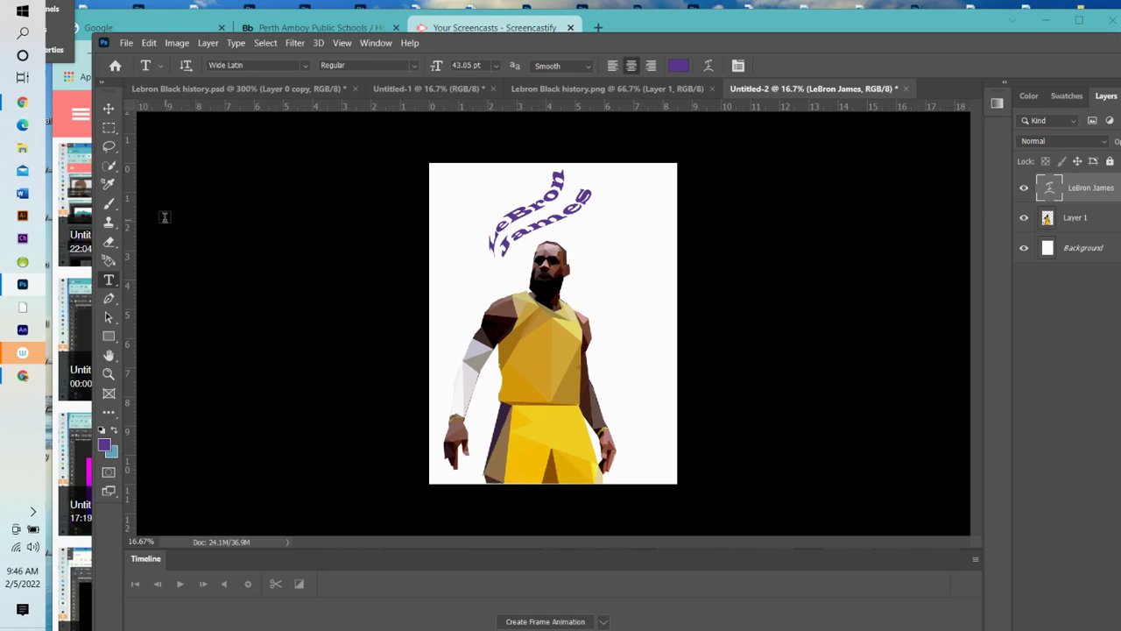
# Step: With the Move tool, shift the 'LeBron James' title a few pixels right over the head
pyautogui.click(109, 110)
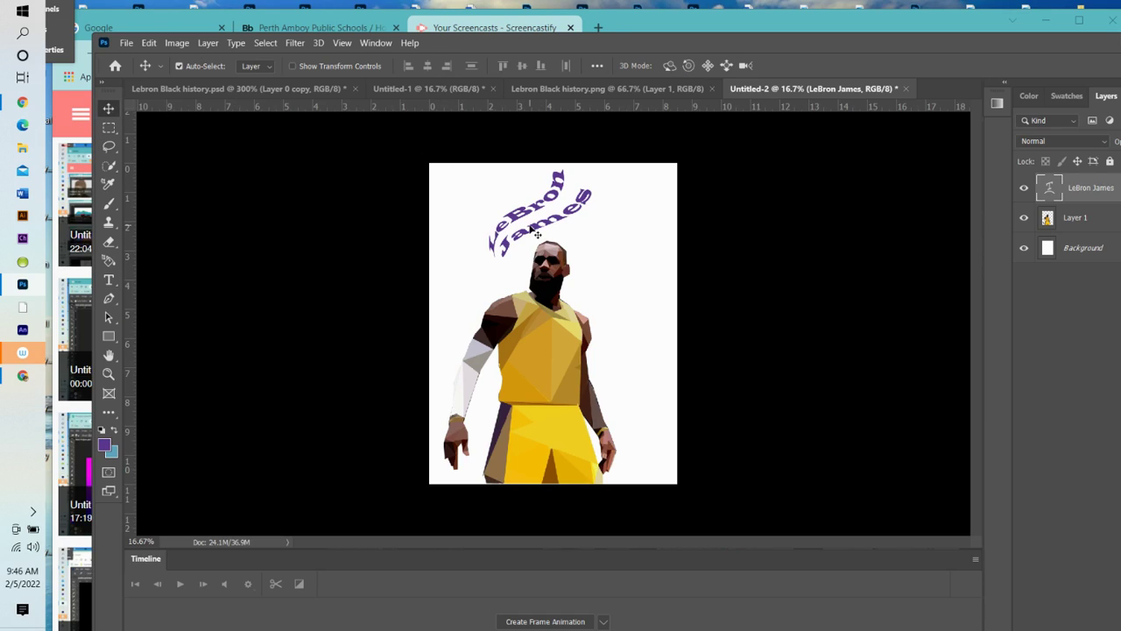
pyautogui.moveTo(535, 233); pyautogui.dragTo(537, 230)
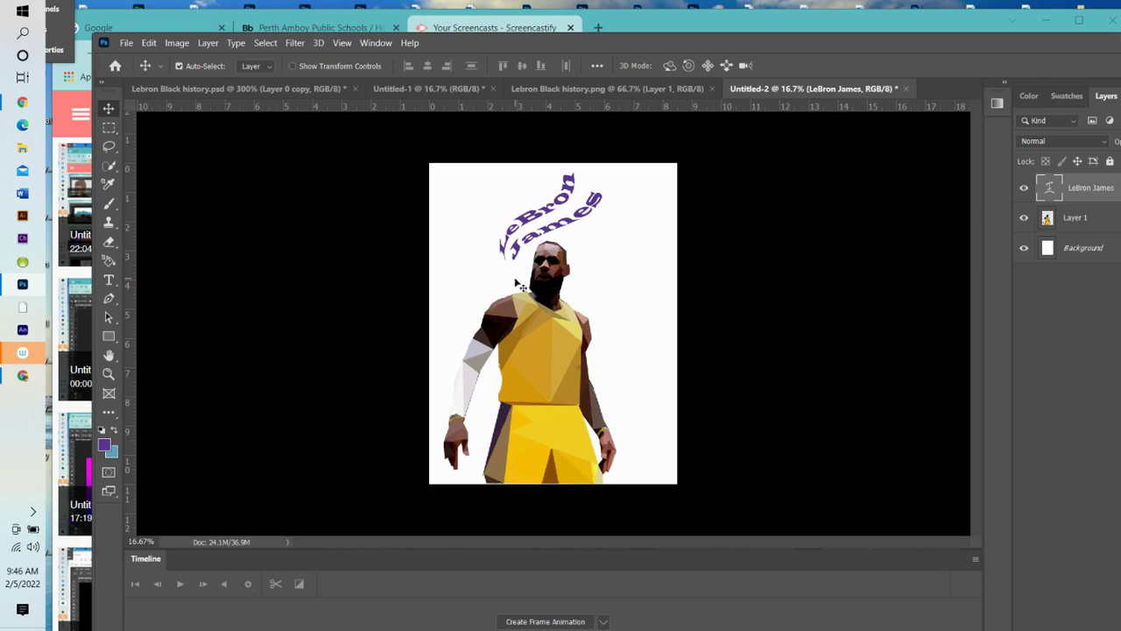
pyautogui.moveTo(543, 218); pyautogui.dragTo(552, 218)
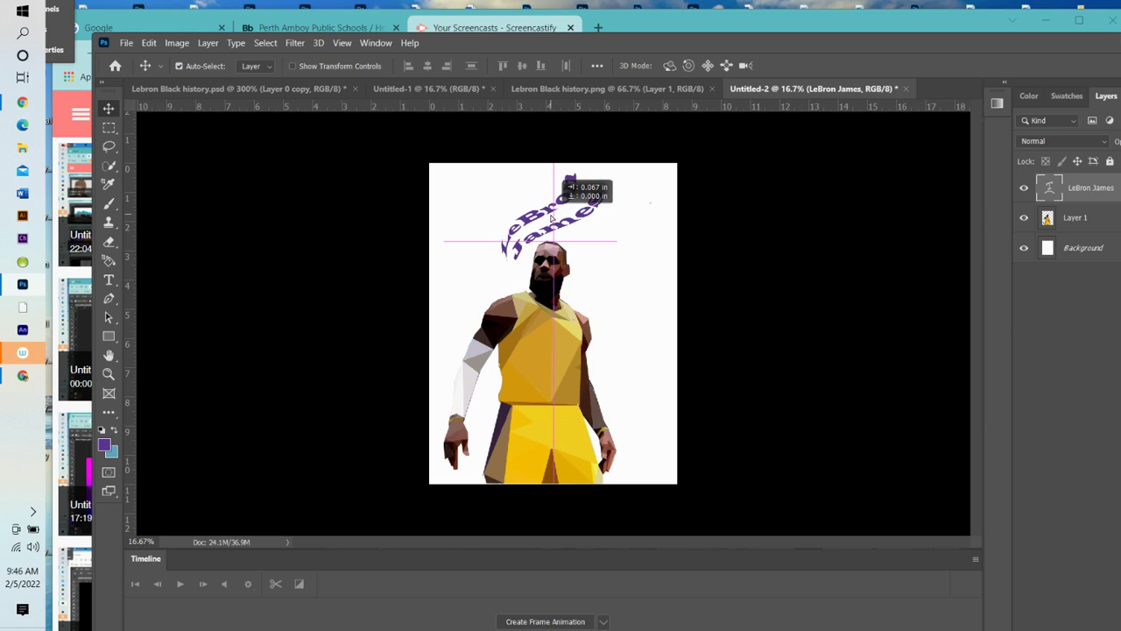
pyautogui.moveTo(551, 218); pyautogui.dragTo(552, 218)
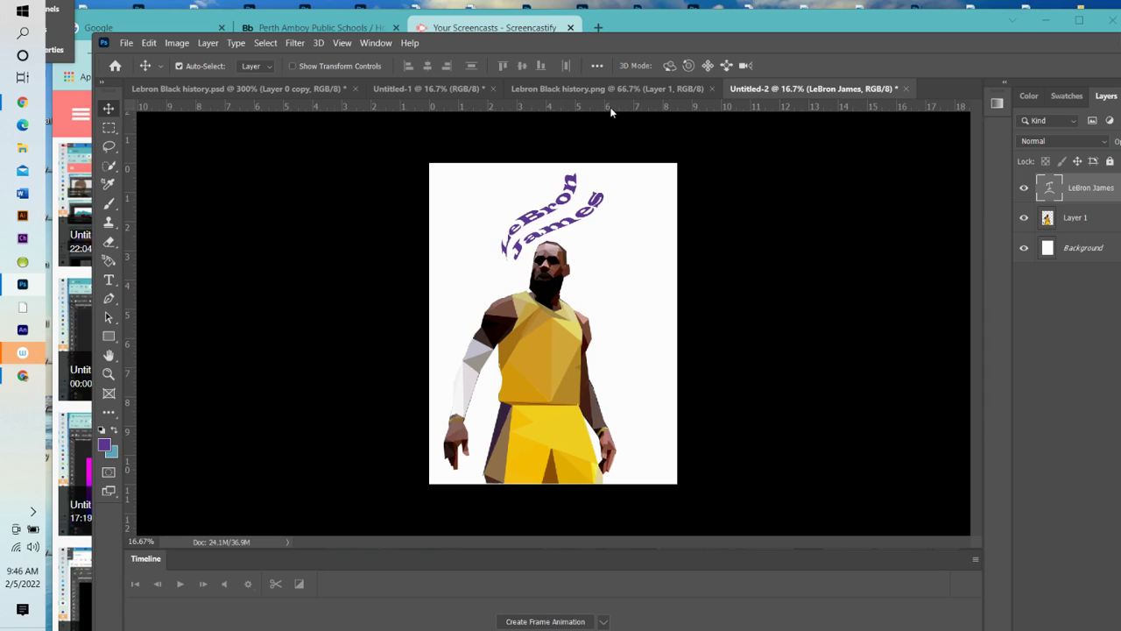
# Step: Drag two horizontal guides and a vertical guide out from the rulers onto the poster
pyautogui.moveTo(612, 111); pyautogui.dragTo(626, 391)
pyautogui.moveTo(588, 111); pyautogui.dragTo(593, 277)
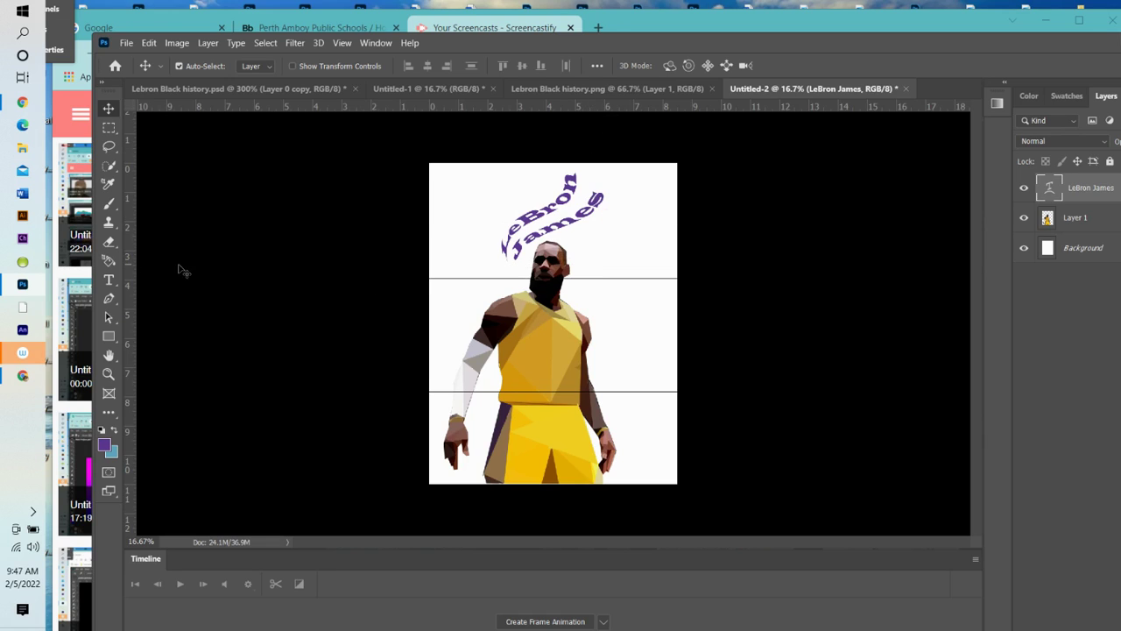
pyautogui.moveTo(131, 267); pyautogui.dragTo(608, 268)
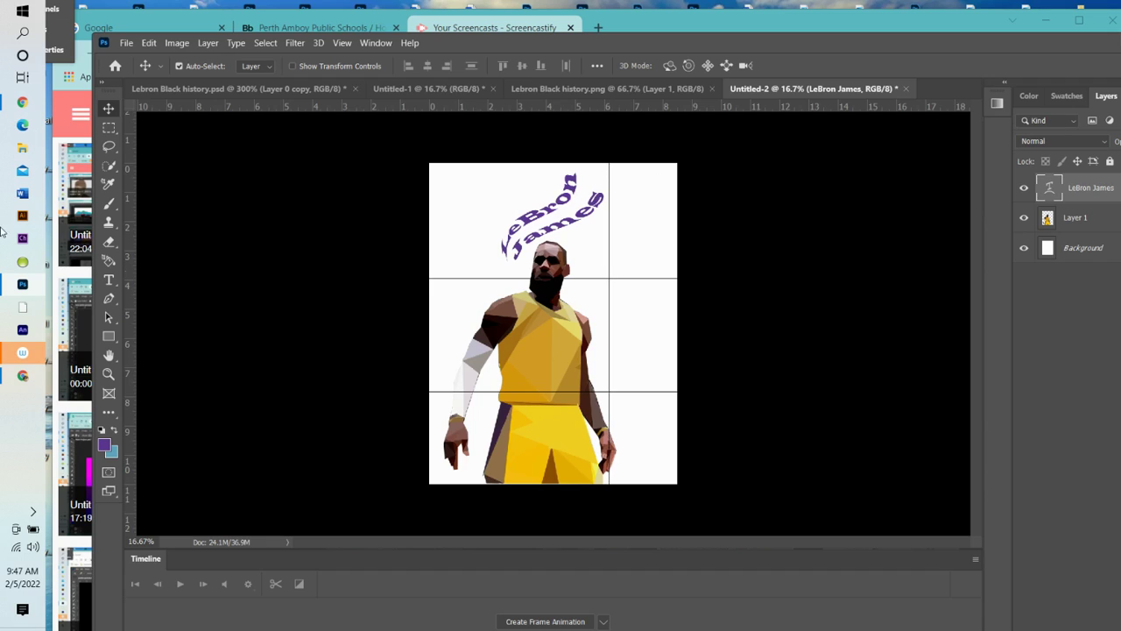
# Step: Close the accidentally opened ruler Preferences and place a vertical guide one third across
pyautogui.doubleClick(136, 237)
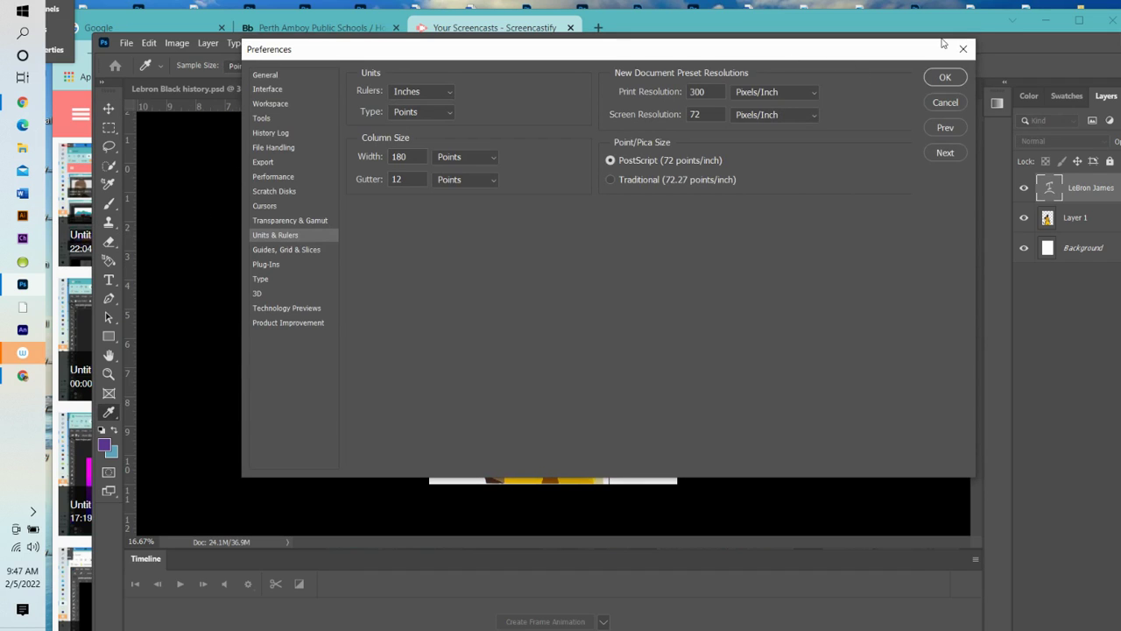
pyautogui.click(945, 103)
pyautogui.press('v')
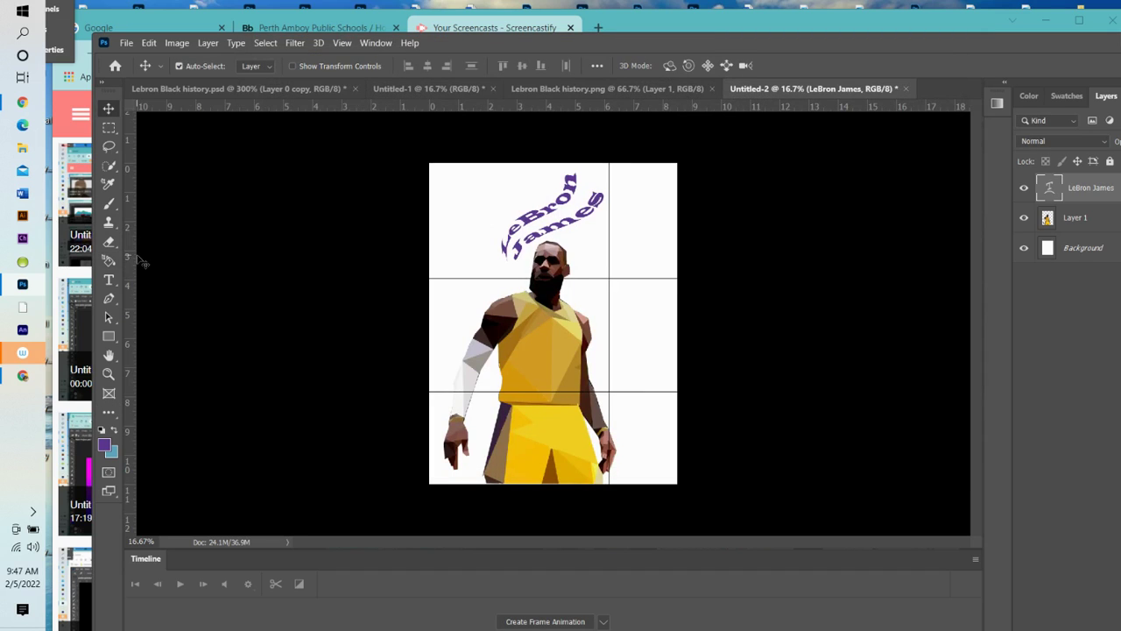
pyautogui.moveTo(146, 259); pyautogui.dragTo(227, 273)
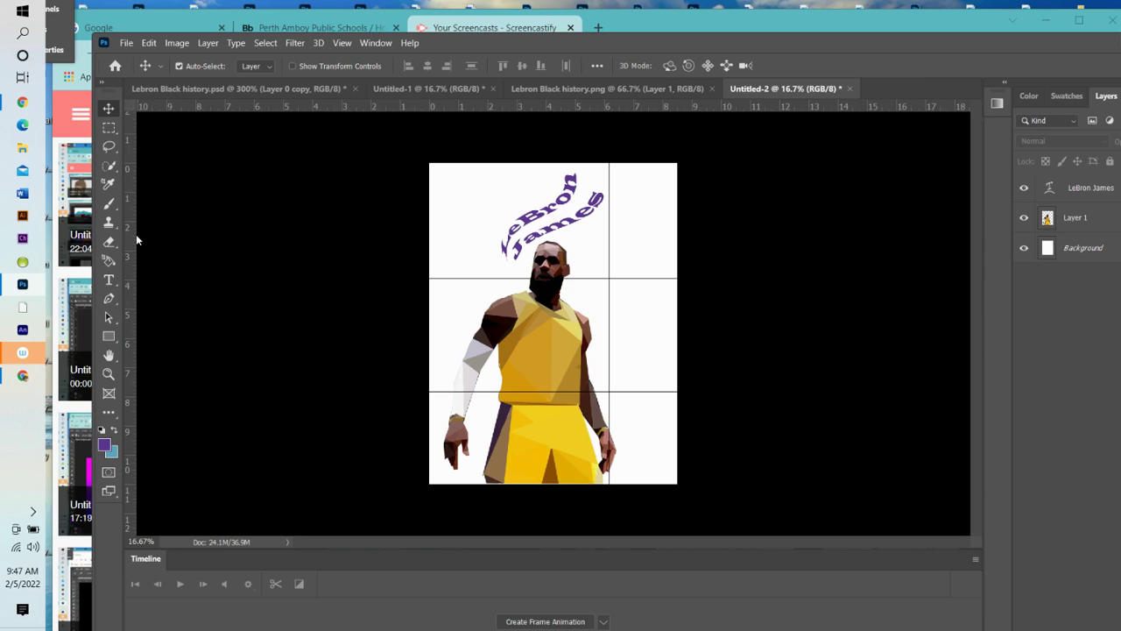
pyautogui.moveTo(130, 235); pyautogui.dragTo(520, 239)
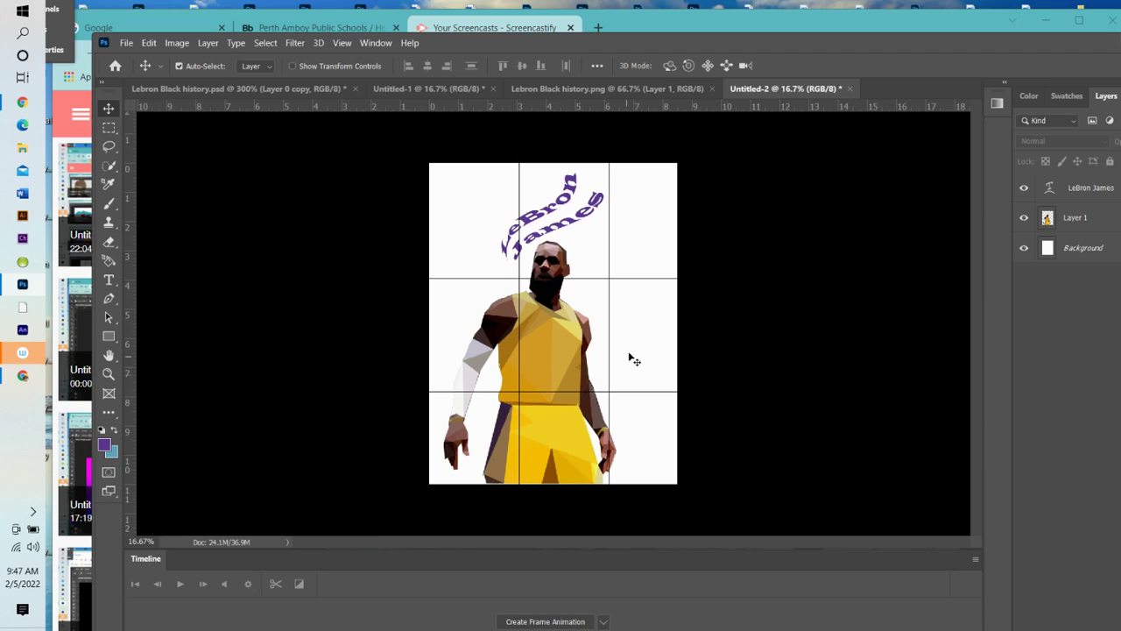
# Step: Move the LeBron figure layer about 2 inches right, then shift the title up and right
pyautogui.click(1064, 219)
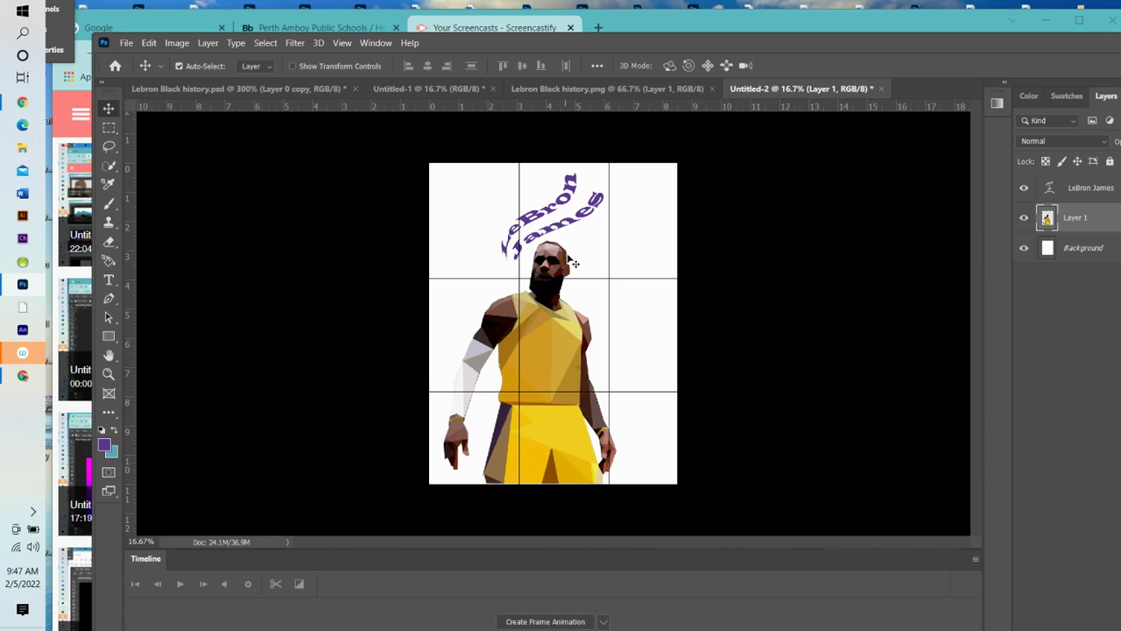
pyautogui.moveTo(550, 320); pyautogui.dragTo(605, 315)
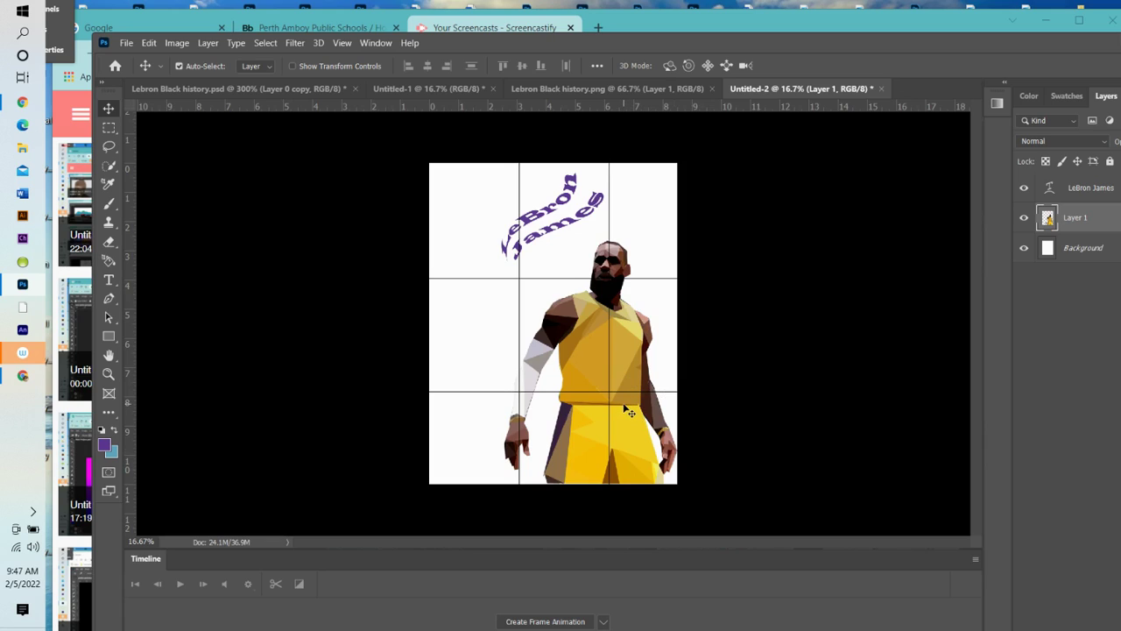
pyautogui.moveTo(624, 404); pyautogui.dragTo(618, 409)
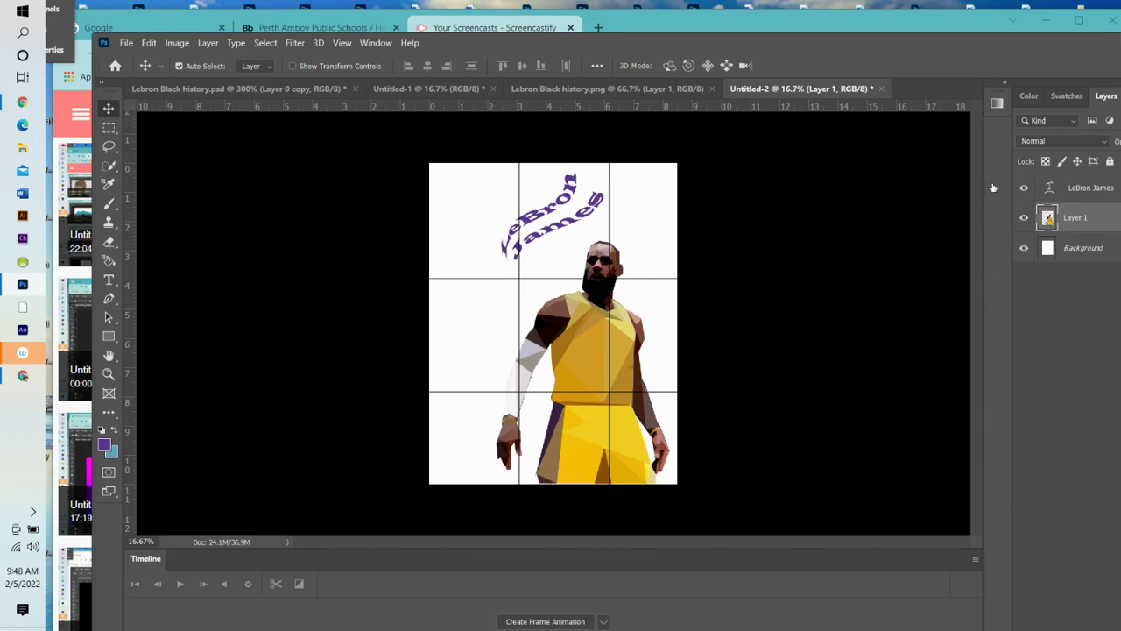
pyautogui.click(541, 221)
pyautogui.moveTo(541, 221); pyautogui.dragTo(554, 216)
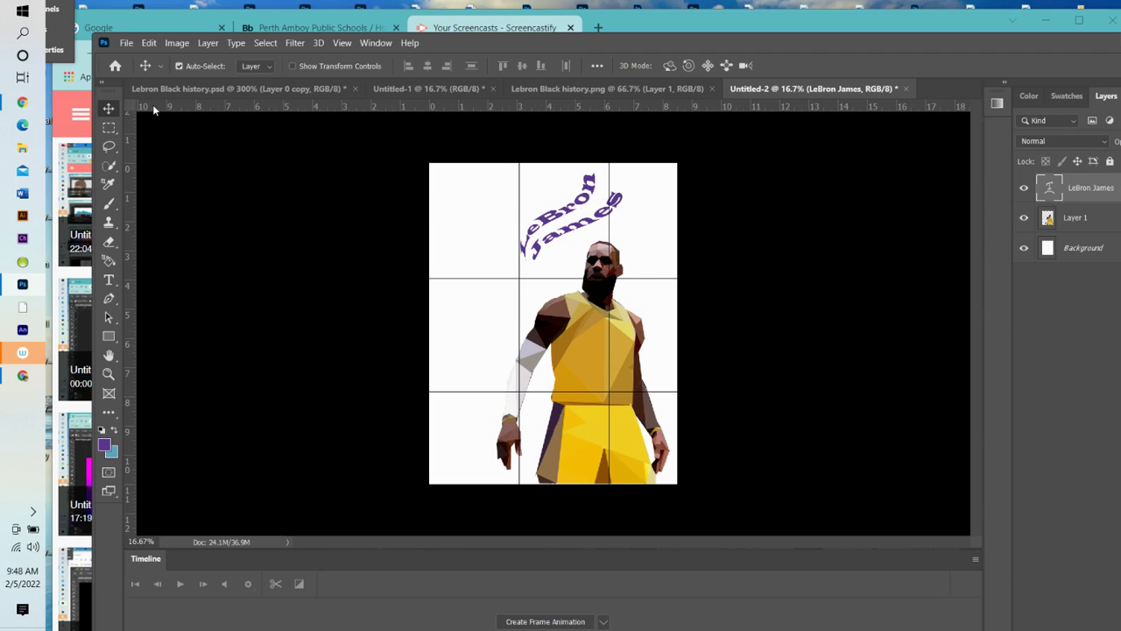
# Step: Rotate the title a further -7.19°, nudge it up and right, and commit
pyautogui.click(128, 42)
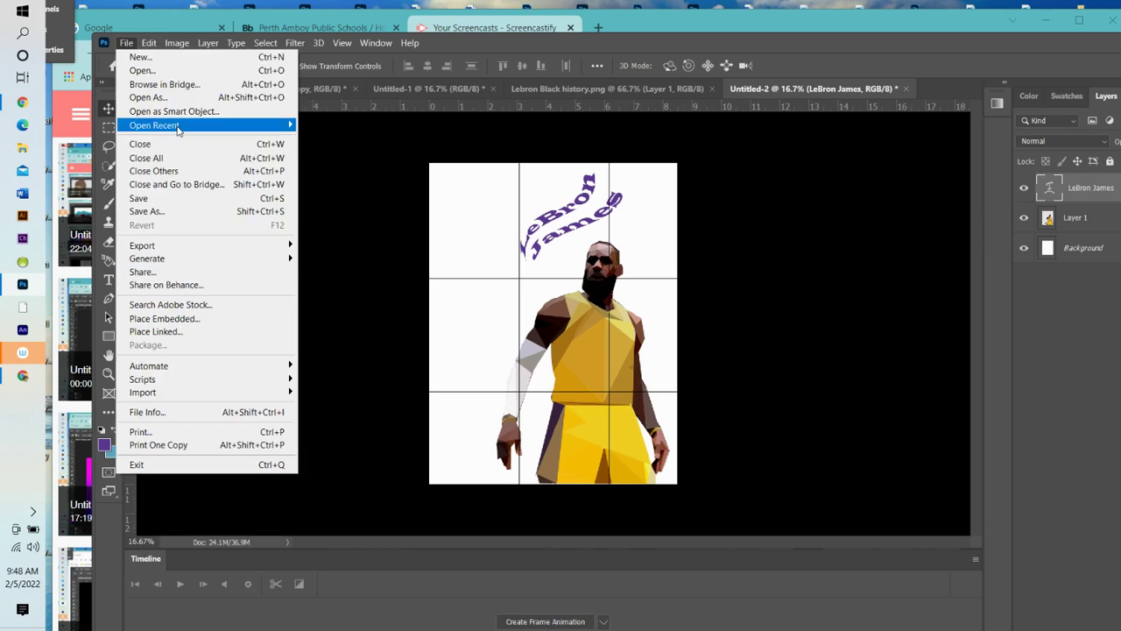
pyautogui.moveTo(175, 42)
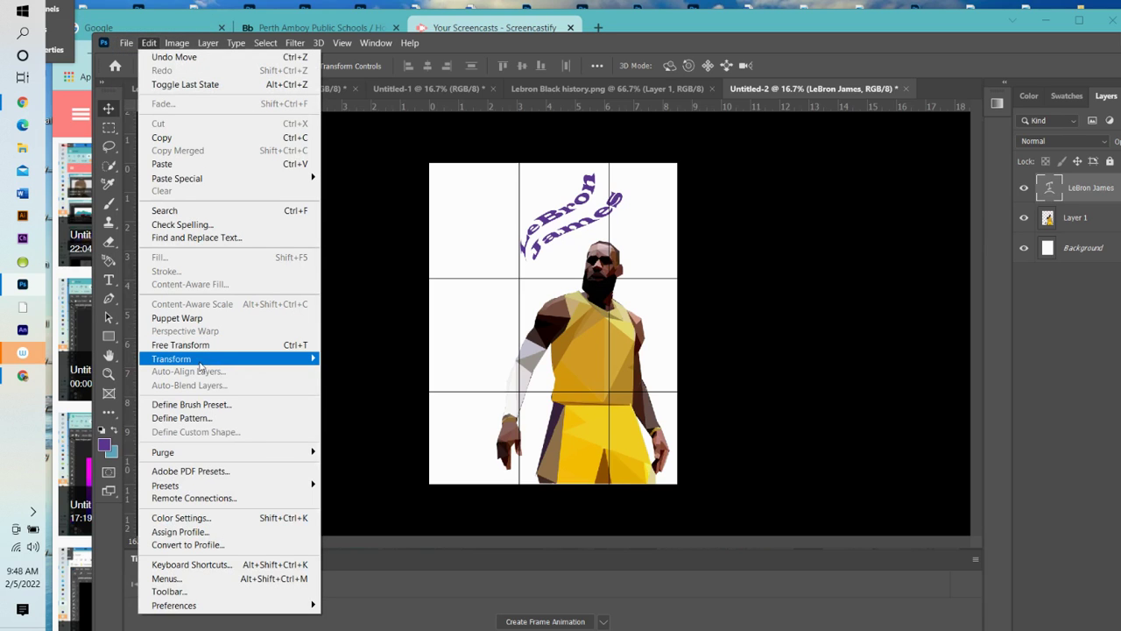
pyautogui.moveTo(263, 358)
pyautogui.click(344, 391)
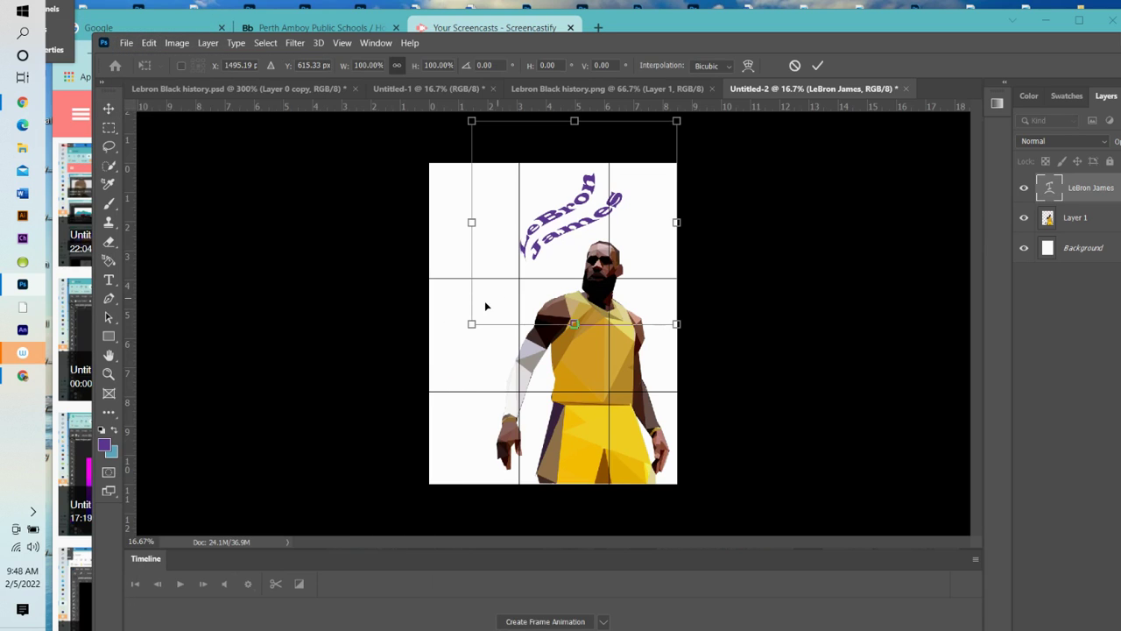
pyautogui.moveTo(473, 332); pyautogui.dragTo(488, 338)
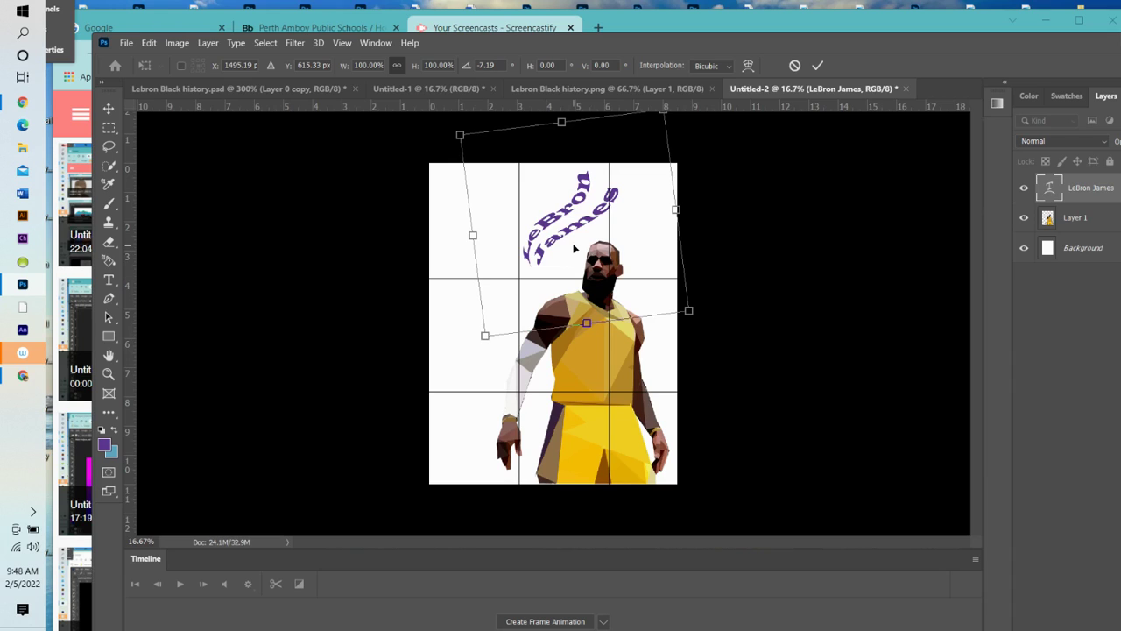
pyautogui.moveTo(571, 236); pyautogui.dragTo(581, 232)
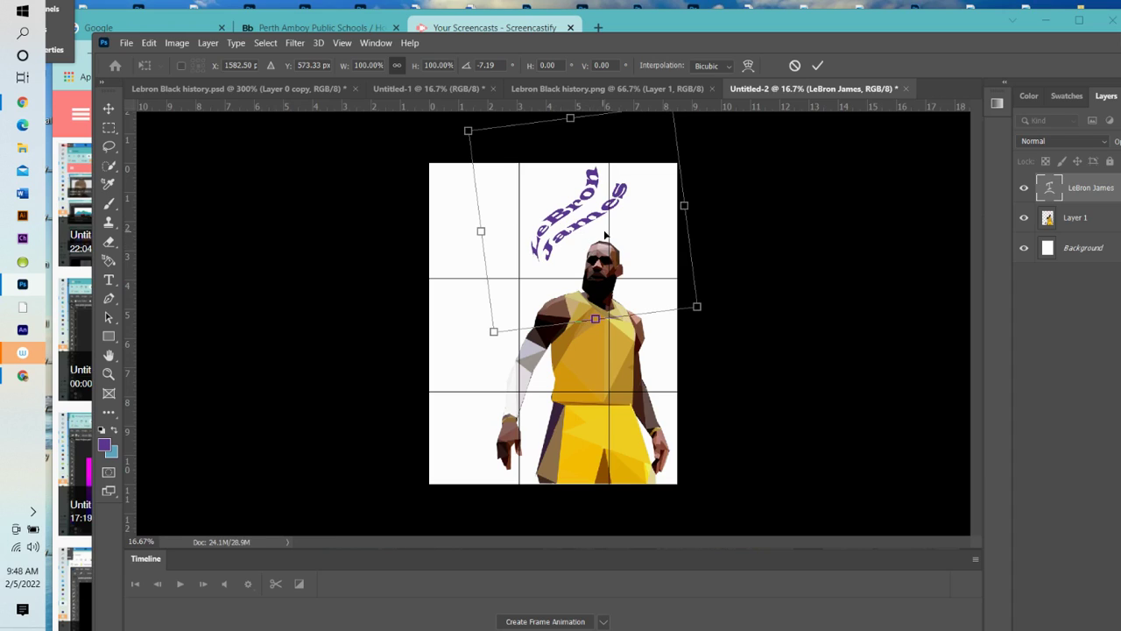
pyautogui.click(816, 66)
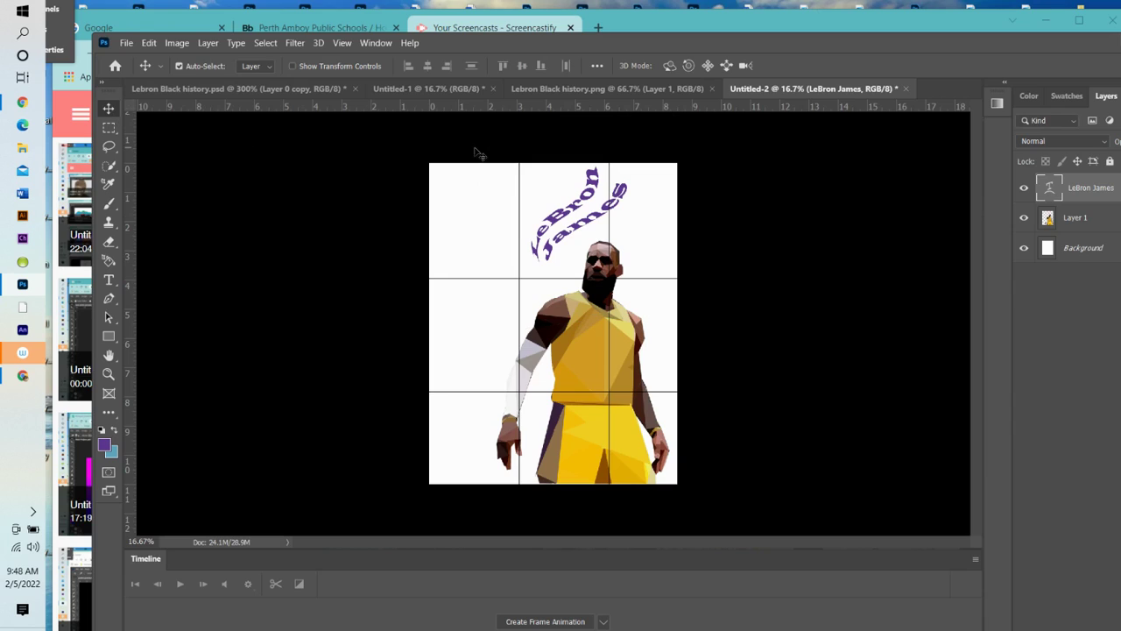
# Step: Drag the vertical and horizontal guides off the poster, deselecting the text layer first
pyautogui.moveTo(521, 150); pyautogui.dragTo(379, 144)
pyautogui.moveTo(610, 154); pyautogui.dragTo(740, 147)
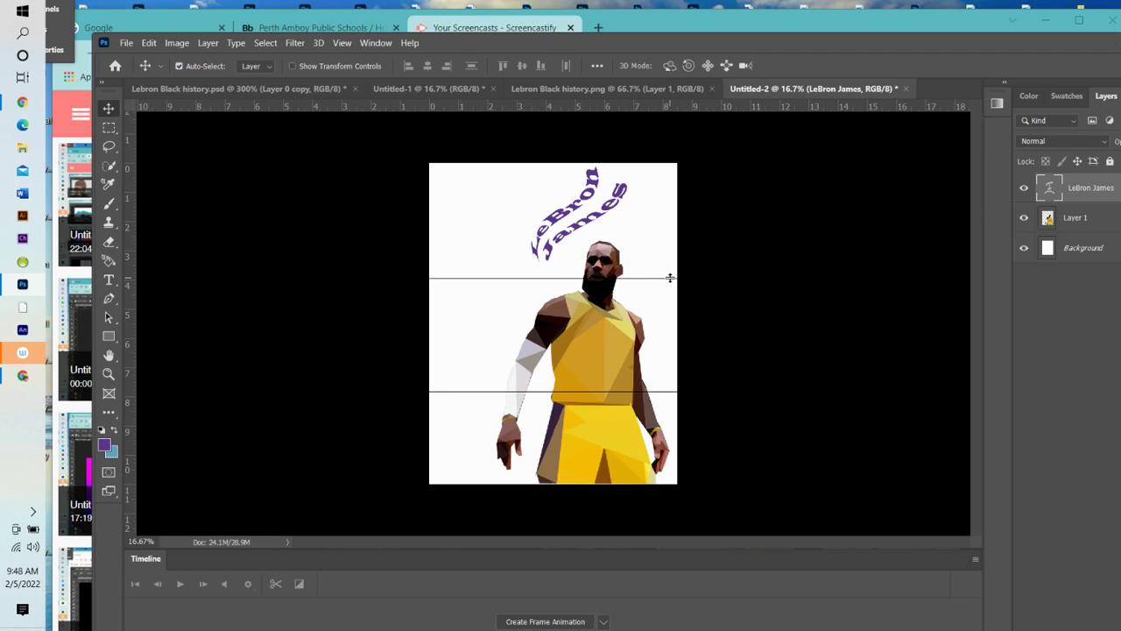
pyautogui.moveTo(670, 277); pyautogui.dragTo(675, 149)
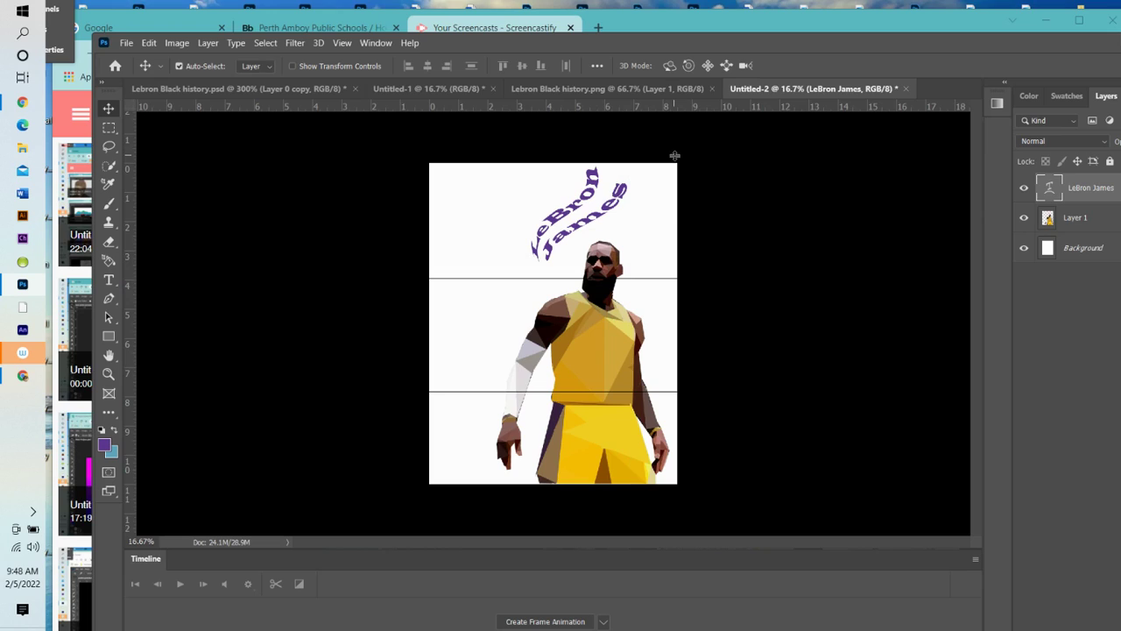
pyautogui.click(655, 392)
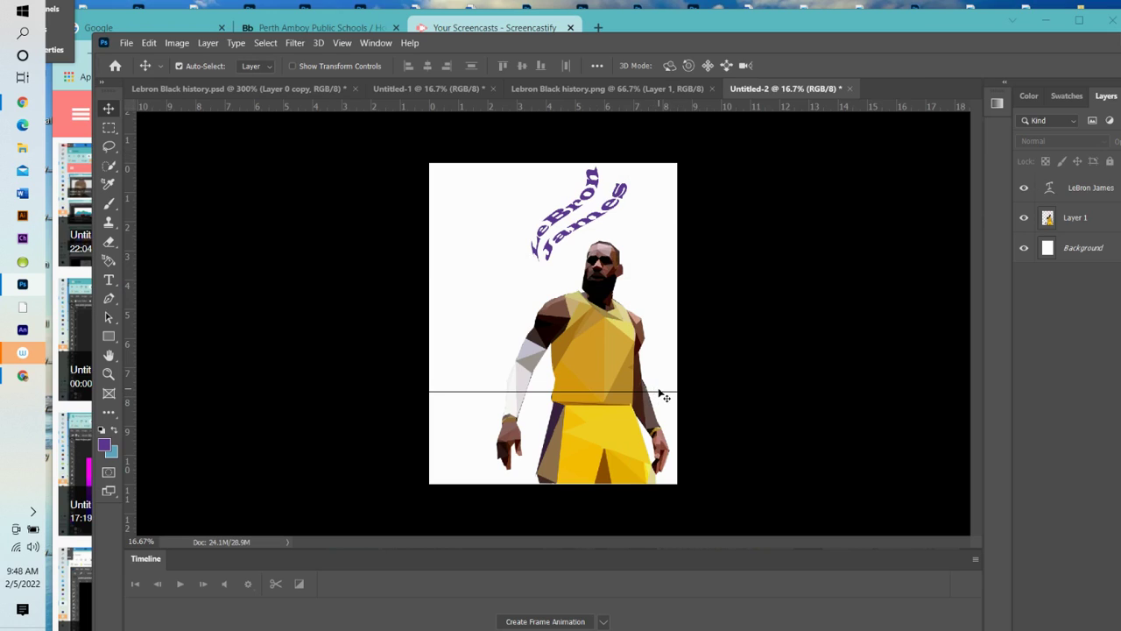
pyautogui.moveTo(663, 394); pyautogui.dragTo(642, 510)
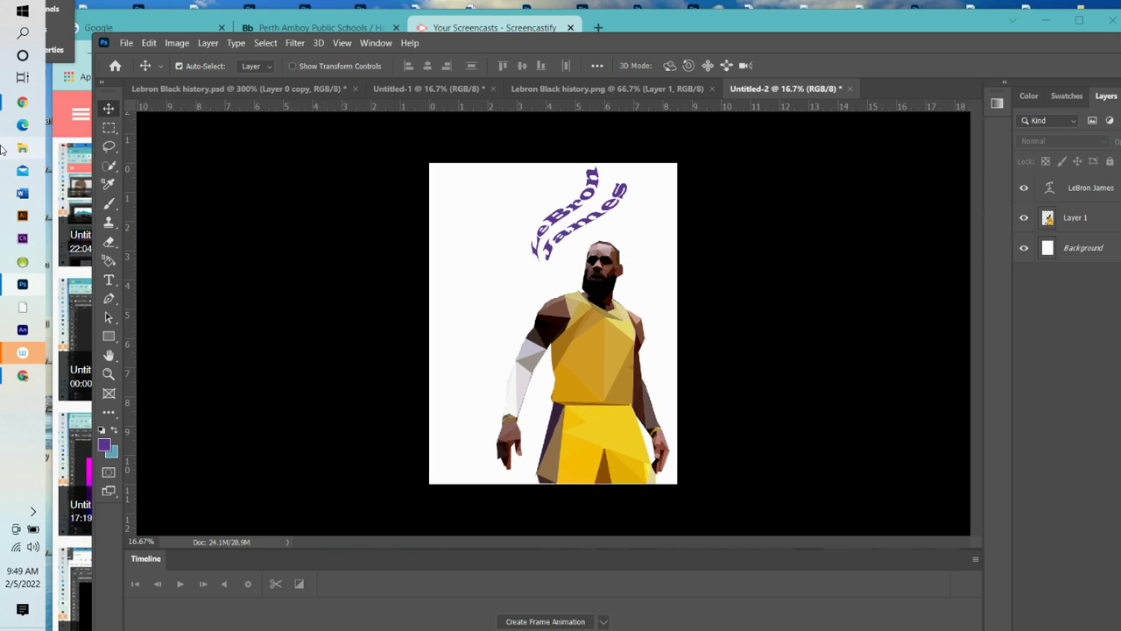
# Step: Open a new Chrome window from the taskbar icon using the Person 1 profile
pyautogui.moveTo(26, 102)
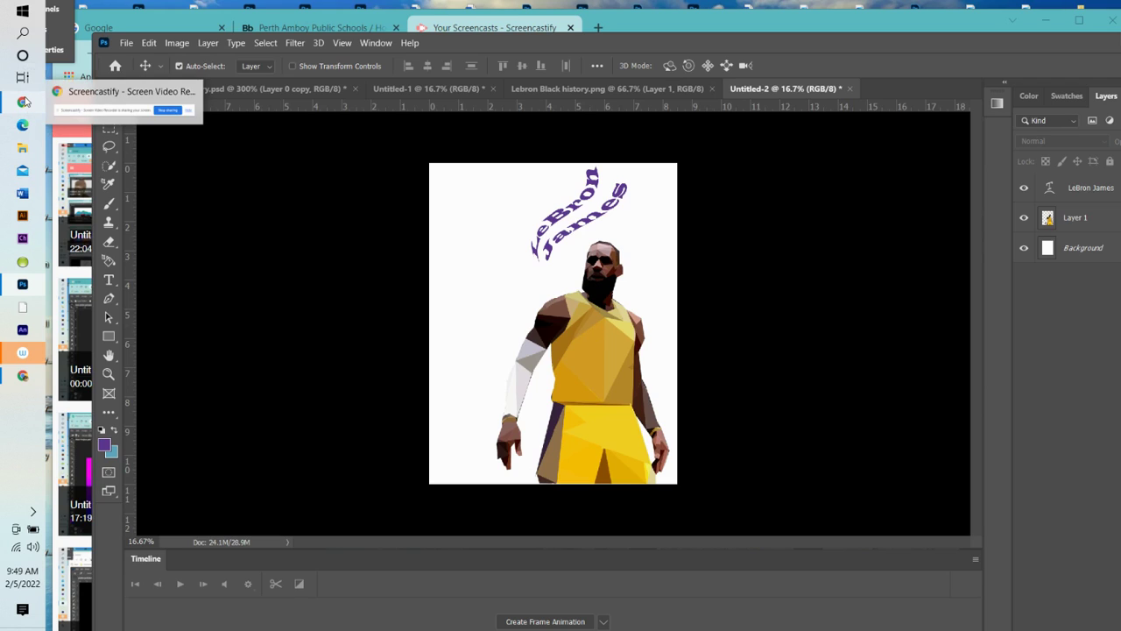
pyautogui.rightClick(23, 104)
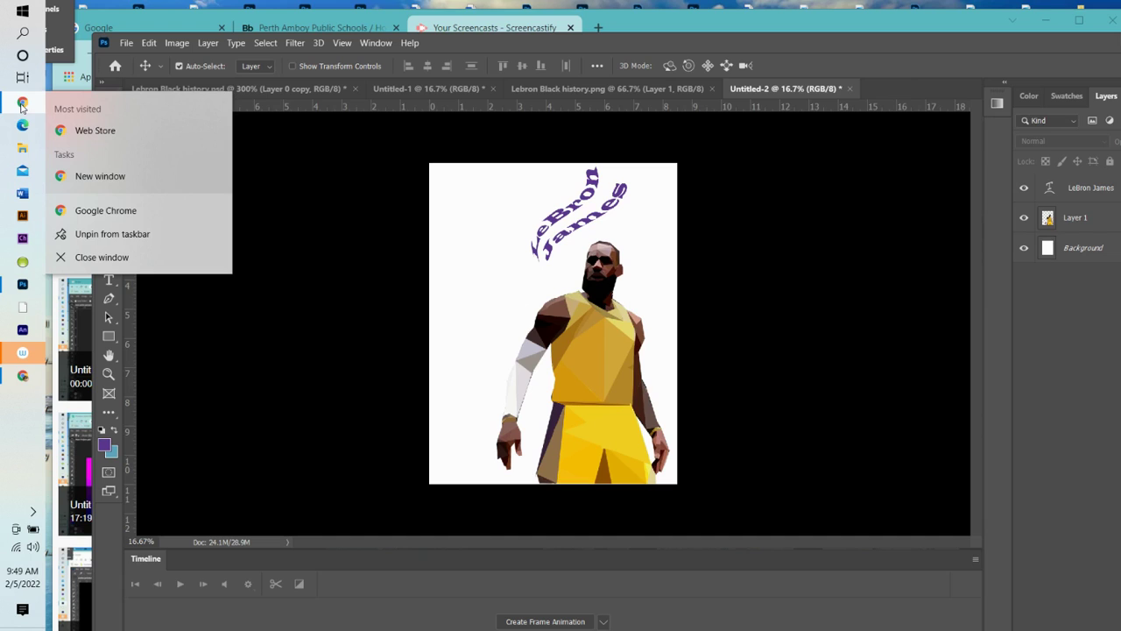
pyautogui.click(156, 178)
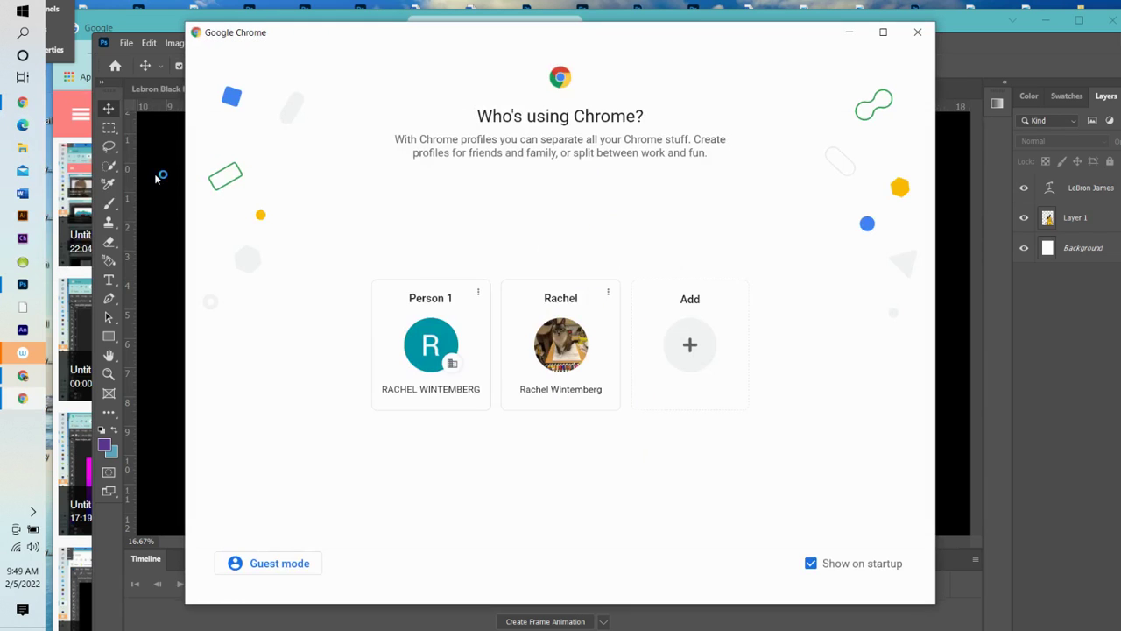
pyautogui.click(453, 340)
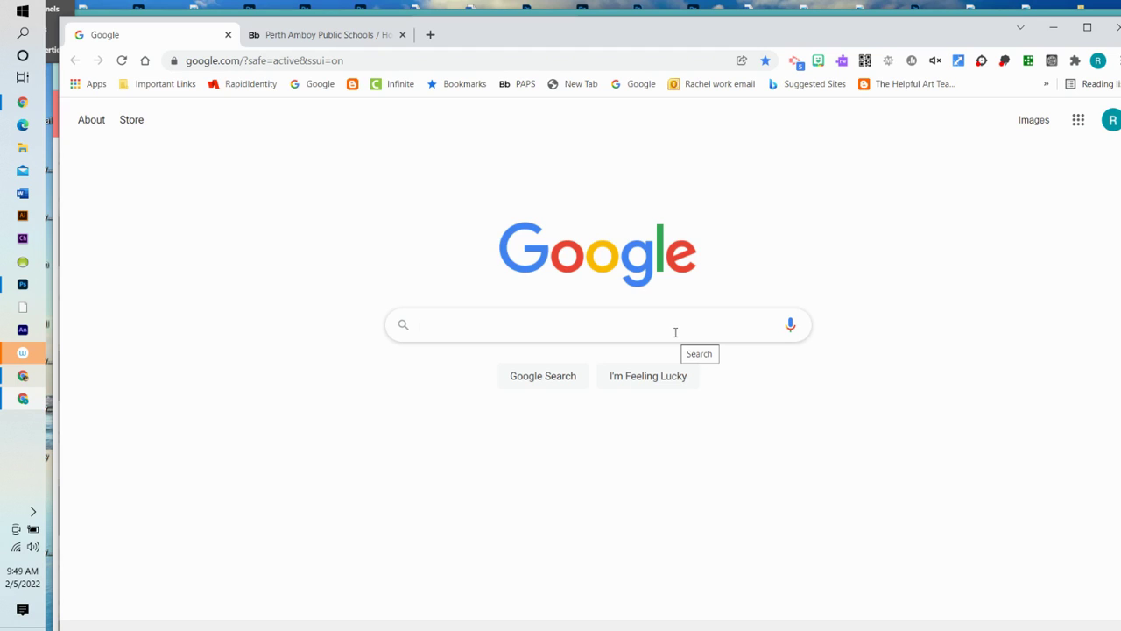
# Step: Search Google for 'basketball court' and switch to the image results
pyautogui.write('bask')
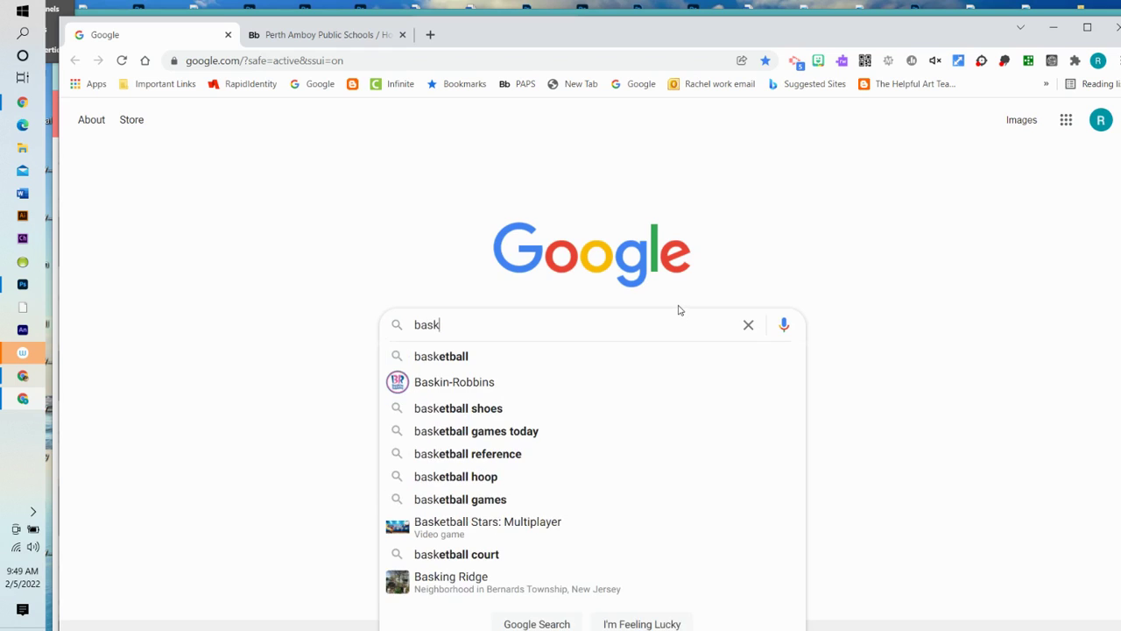
pyautogui.write('et')
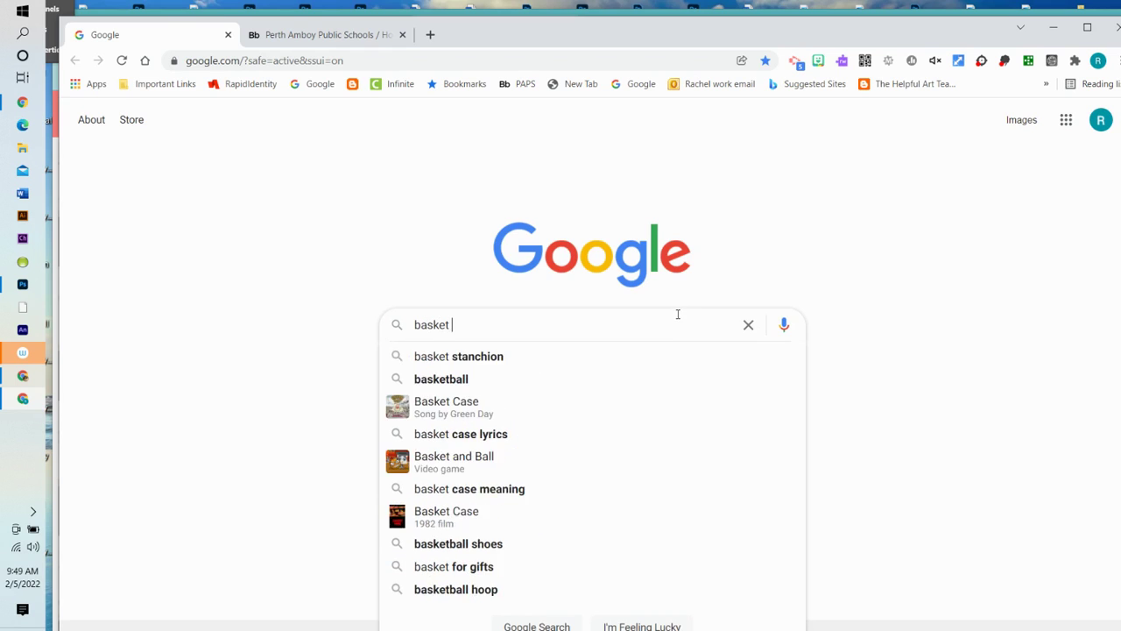
pyautogui.write(' b')
pyautogui.press('BackSpace')
pyautogui.press('BackSpace')
pyautogui.write('ball court')
pyautogui.press('Return')
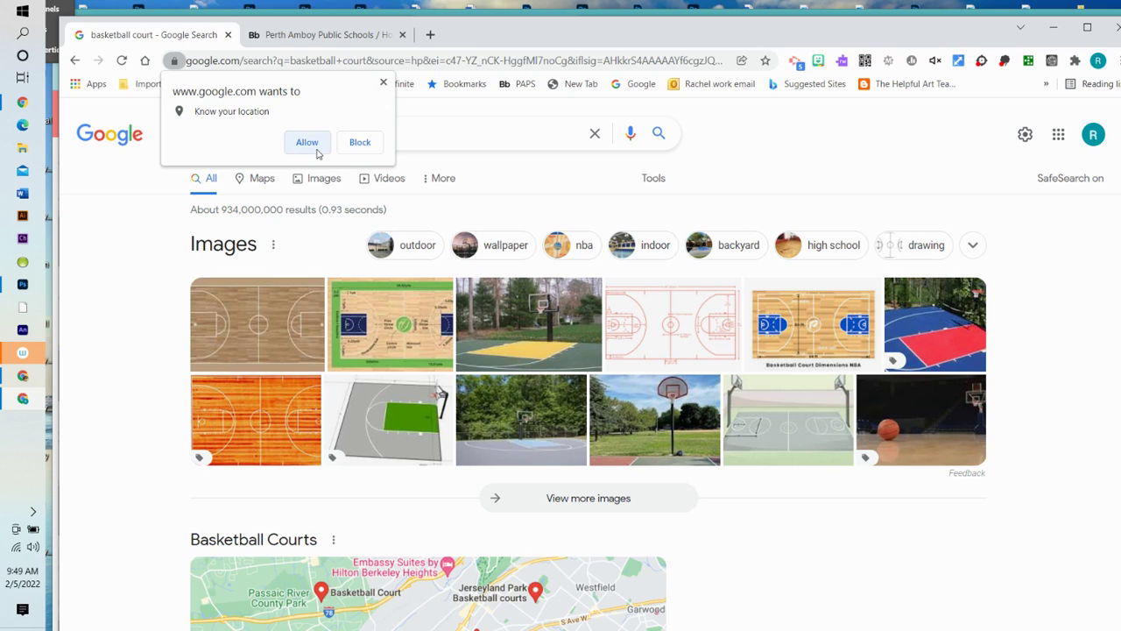
pyautogui.click(383, 84)
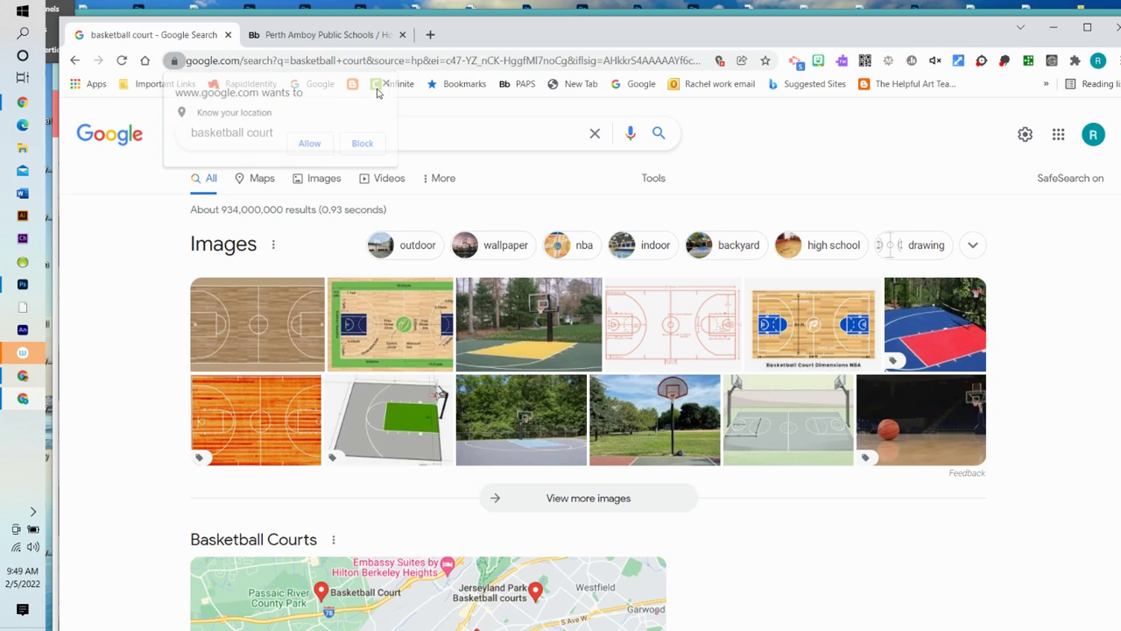
pyautogui.click(319, 184)
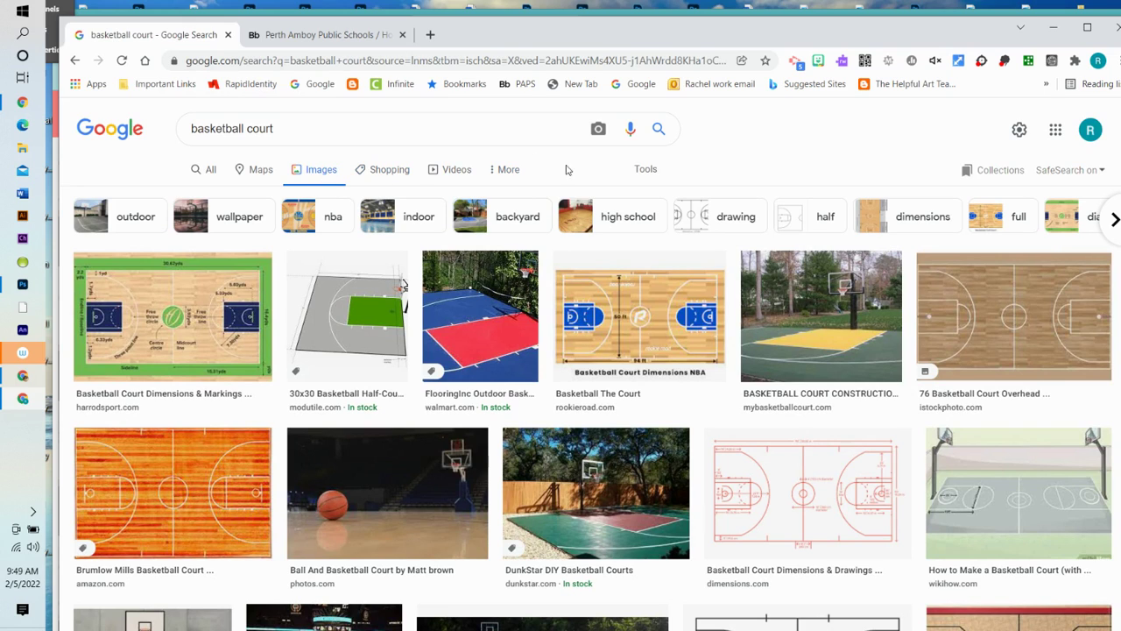
# Step: Filter the images to Black and white and Creative Commons licenses, then browse the results
pyautogui.click(657, 170)
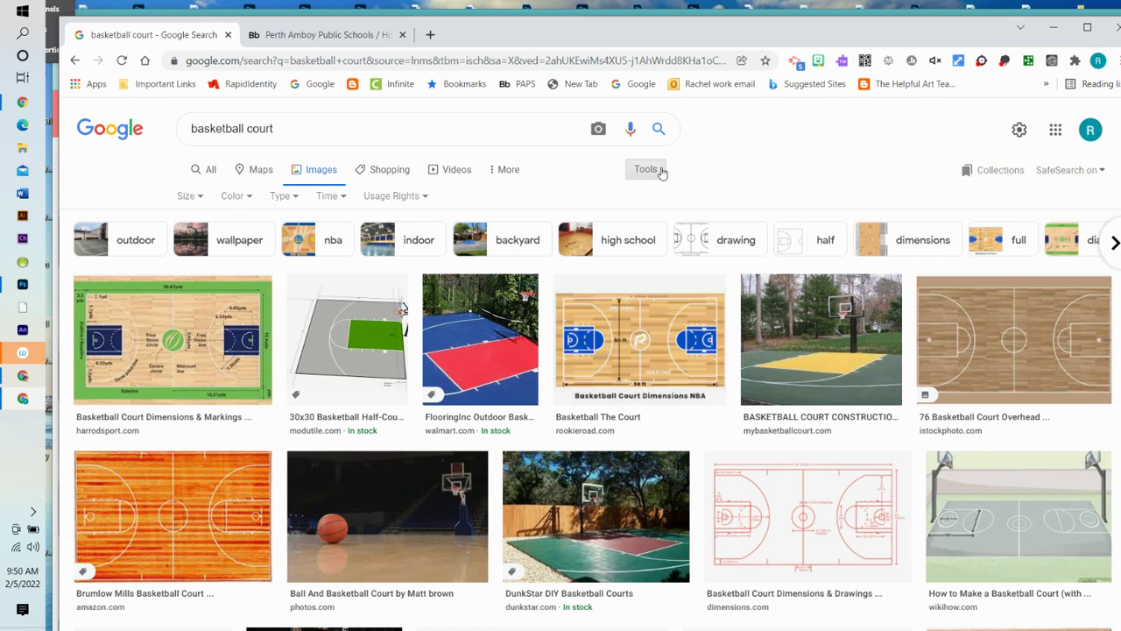
pyautogui.click(235, 197)
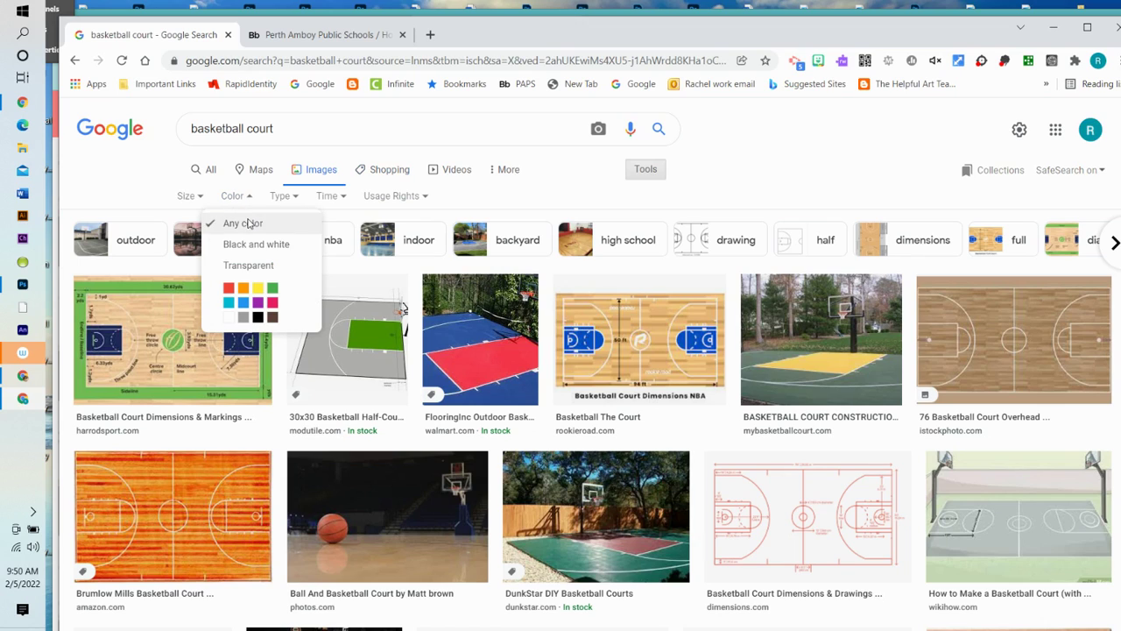
pyautogui.click(242, 246)
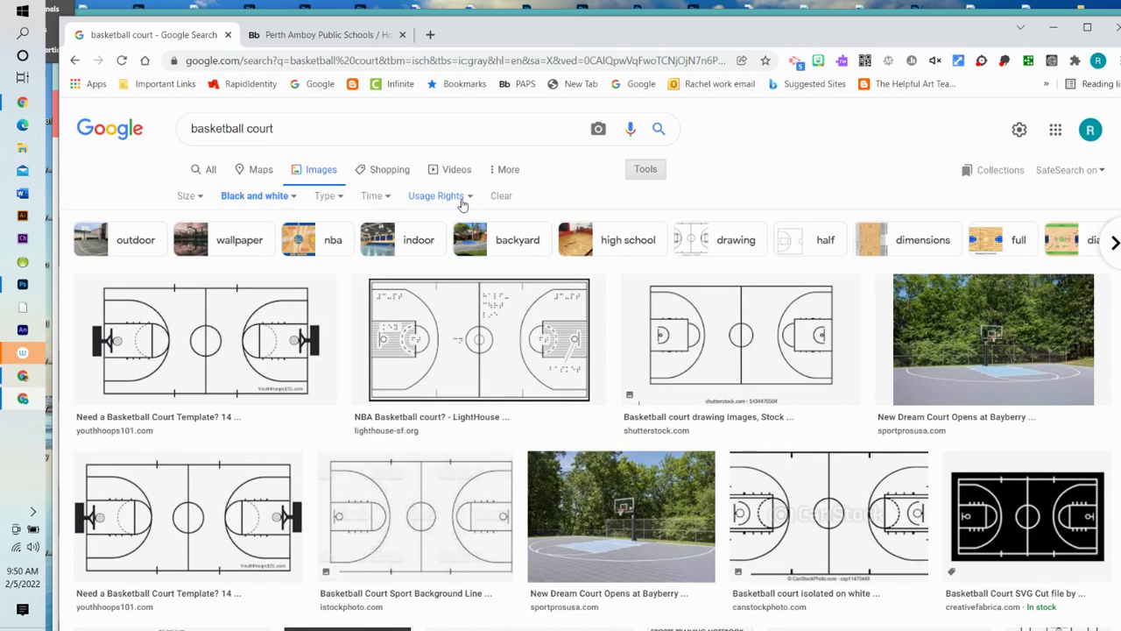
pyautogui.click(461, 200)
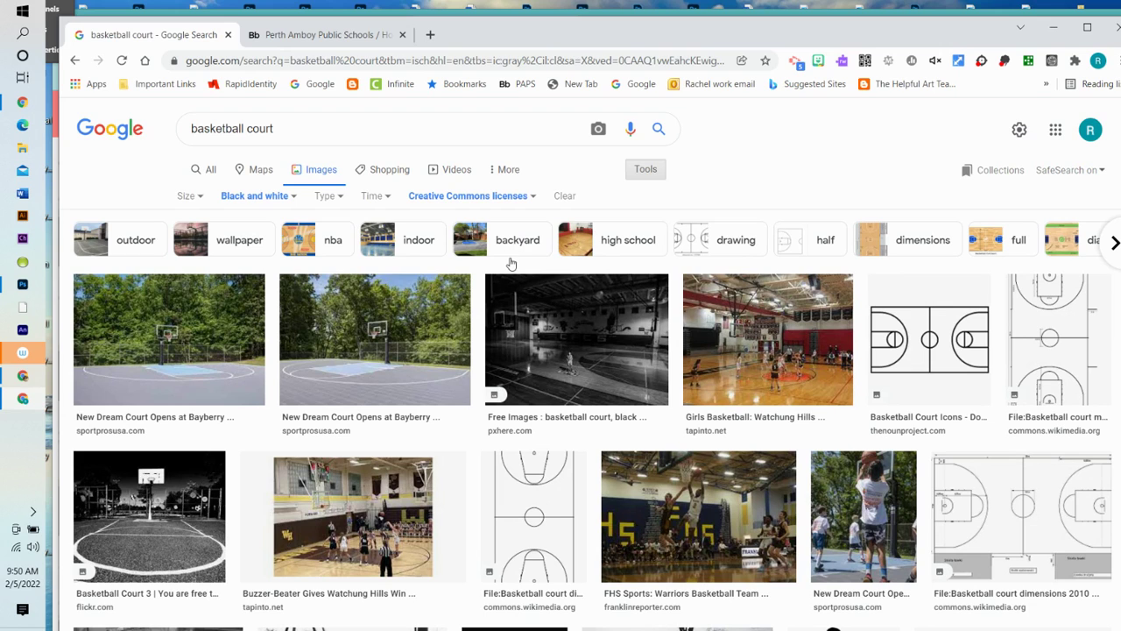
pyautogui.scroll(-3, 658, 318)
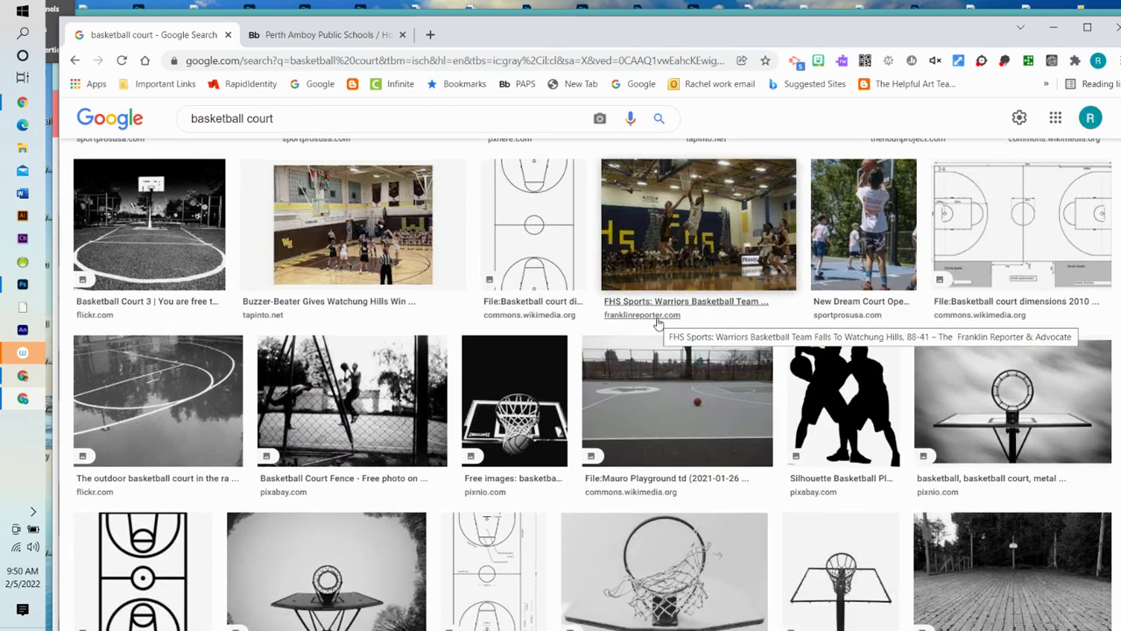
pyautogui.scroll(-2, 659, 323)
pyautogui.scroll(-3, 658, 324)
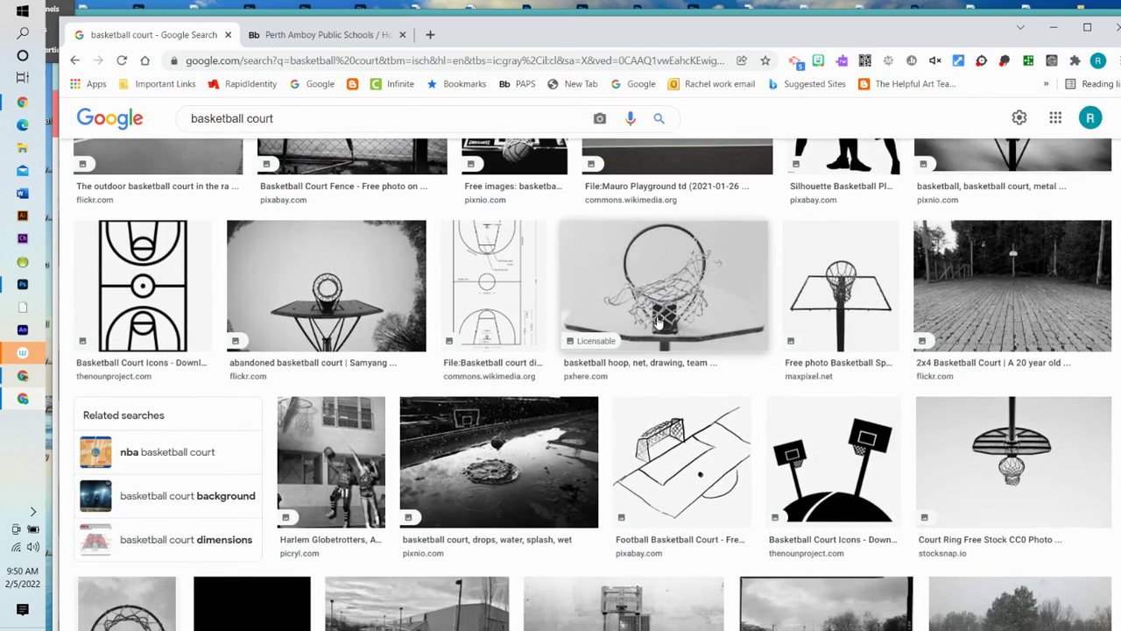
pyautogui.scroll(-3, 658, 323)
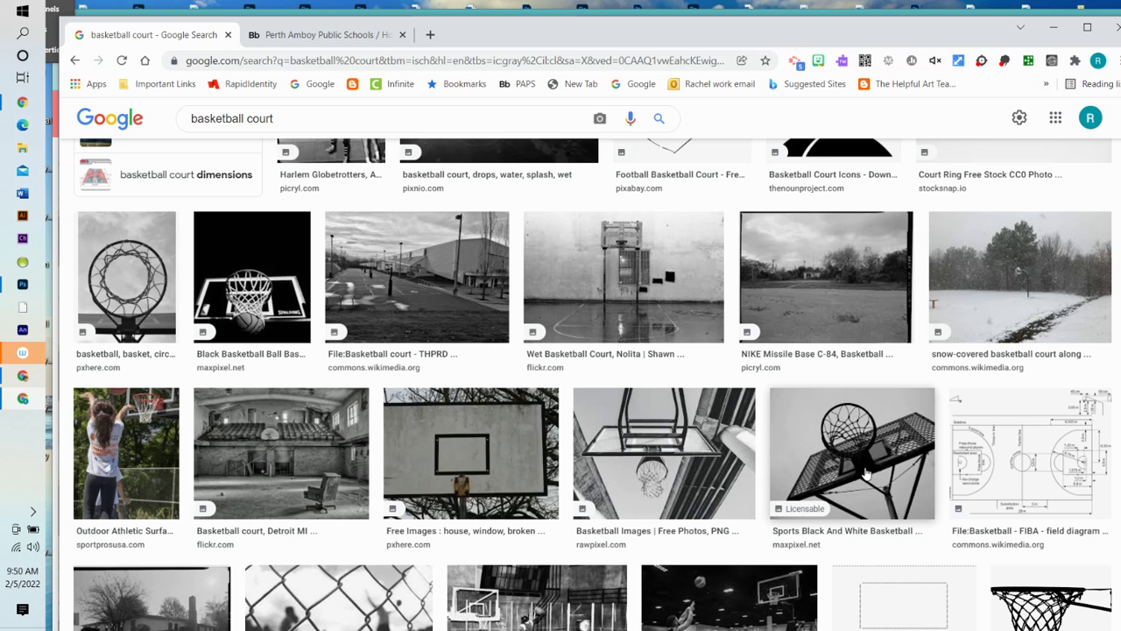
# Step: Preview the Sports Black And White Basketball photo and open it in a new tab
pyautogui.click(864, 461)
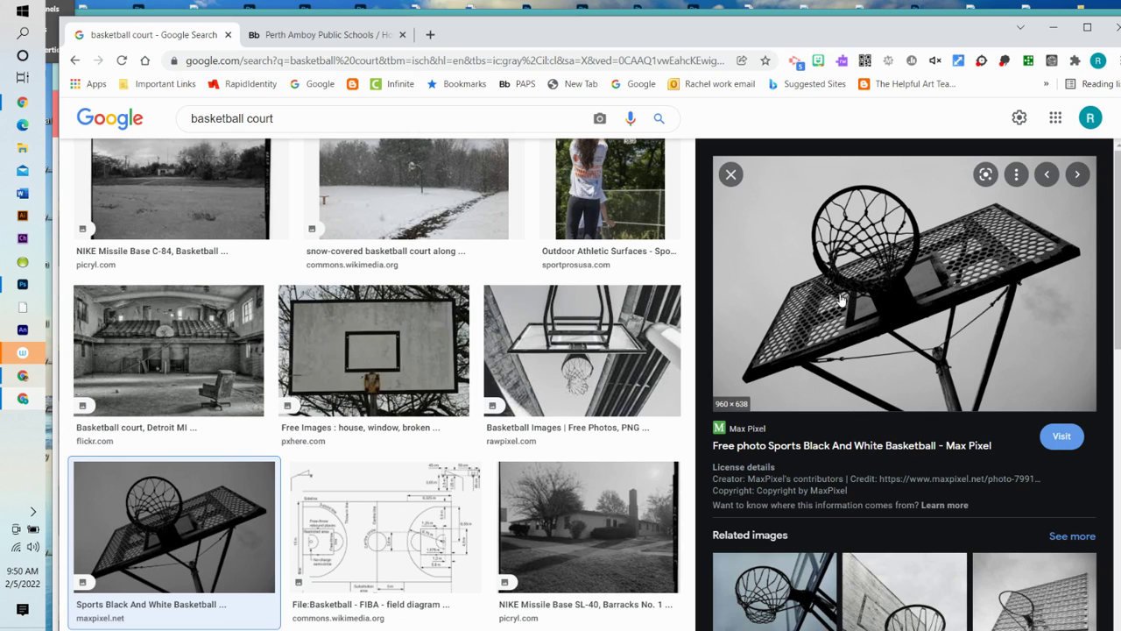
pyautogui.rightClick(840, 300)
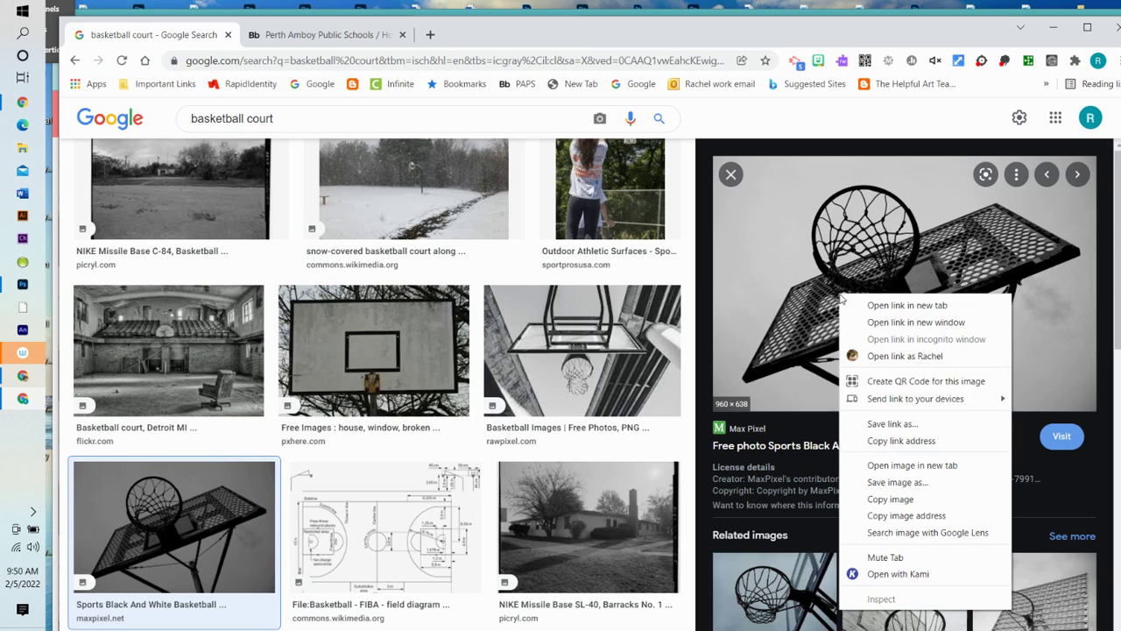
pyautogui.click(948, 469)
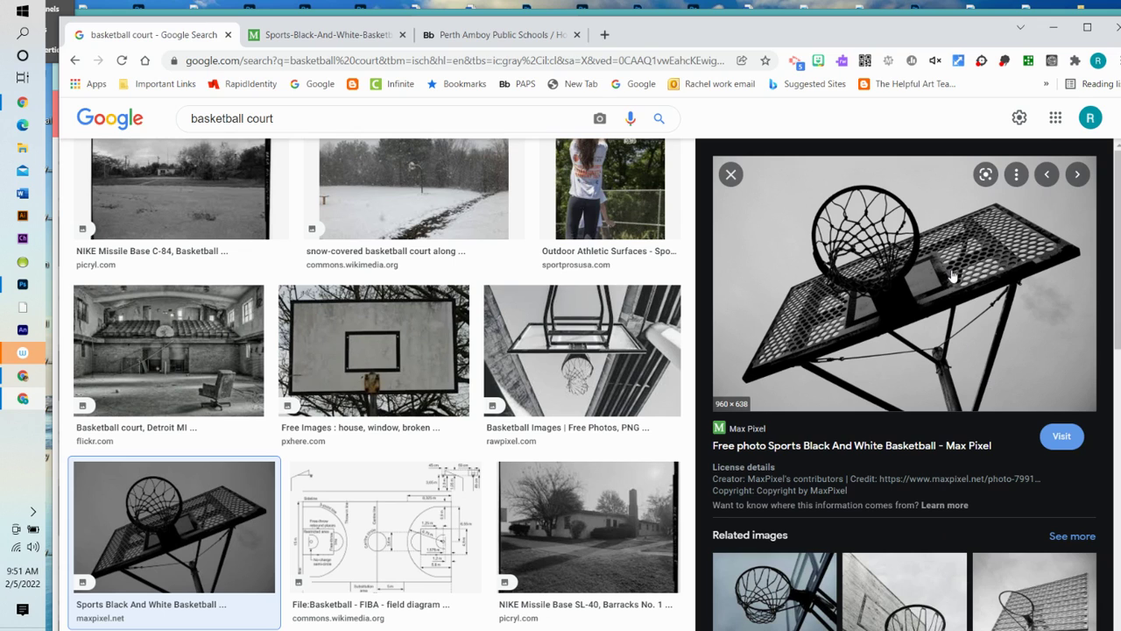
# Step: Save the full-size hoop photo to the computer and return to Photoshop
pyautogui.click(346, 38)
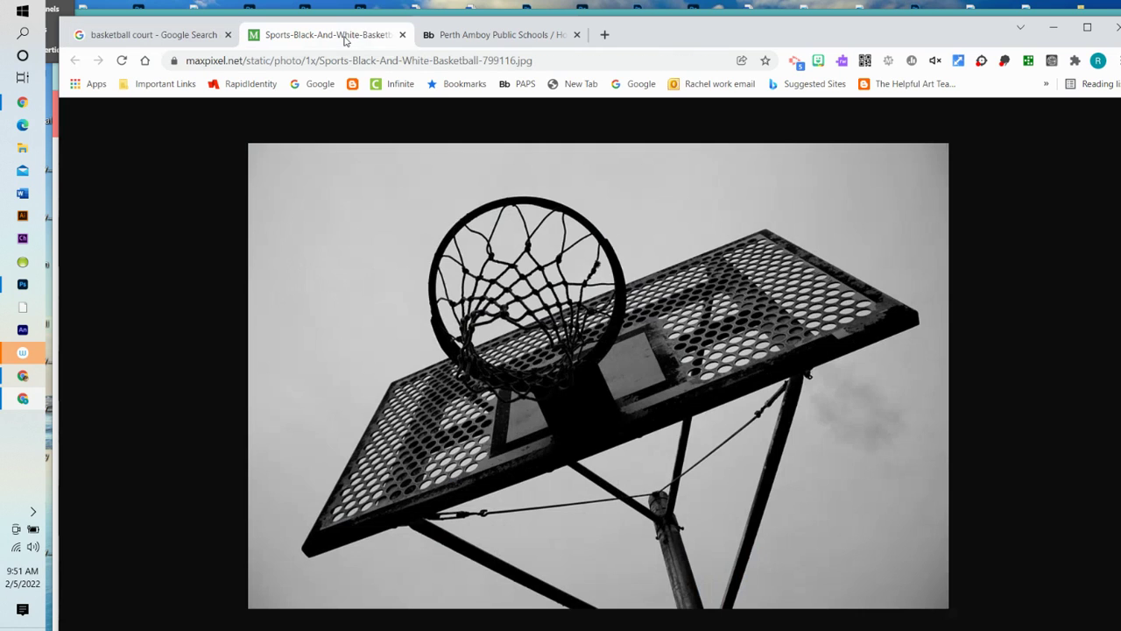
pyautogui.rightClick(579, 319)
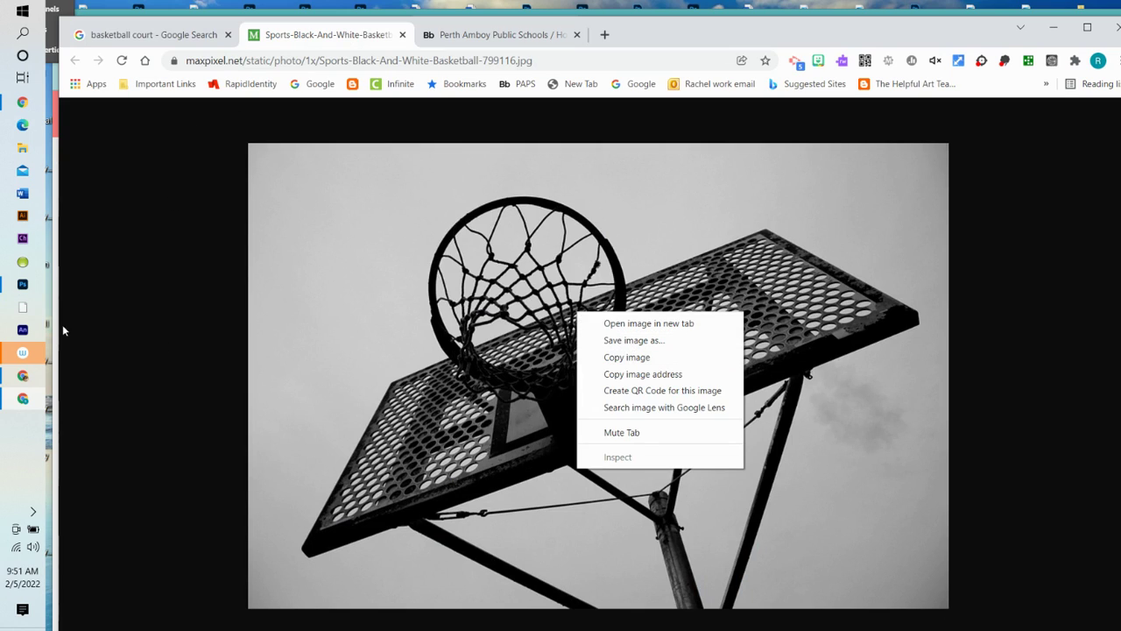
pyautogui.click(41, 286)
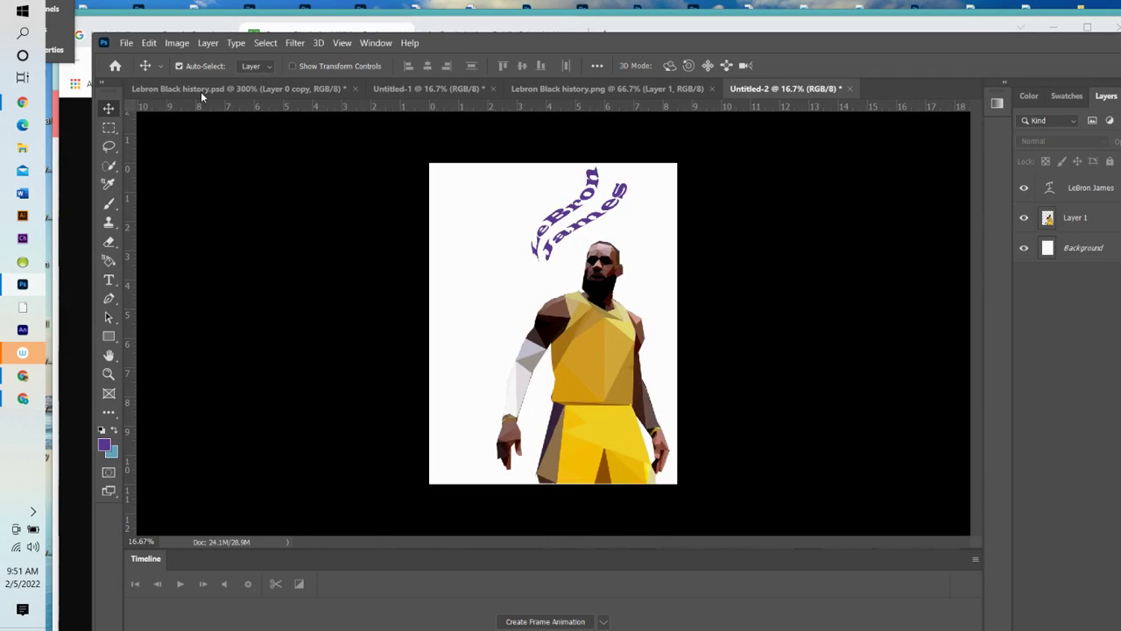
# Step: Open the downloaded basketball hoop photo as a document in Photoshop
pyautogui.click(127, 44)
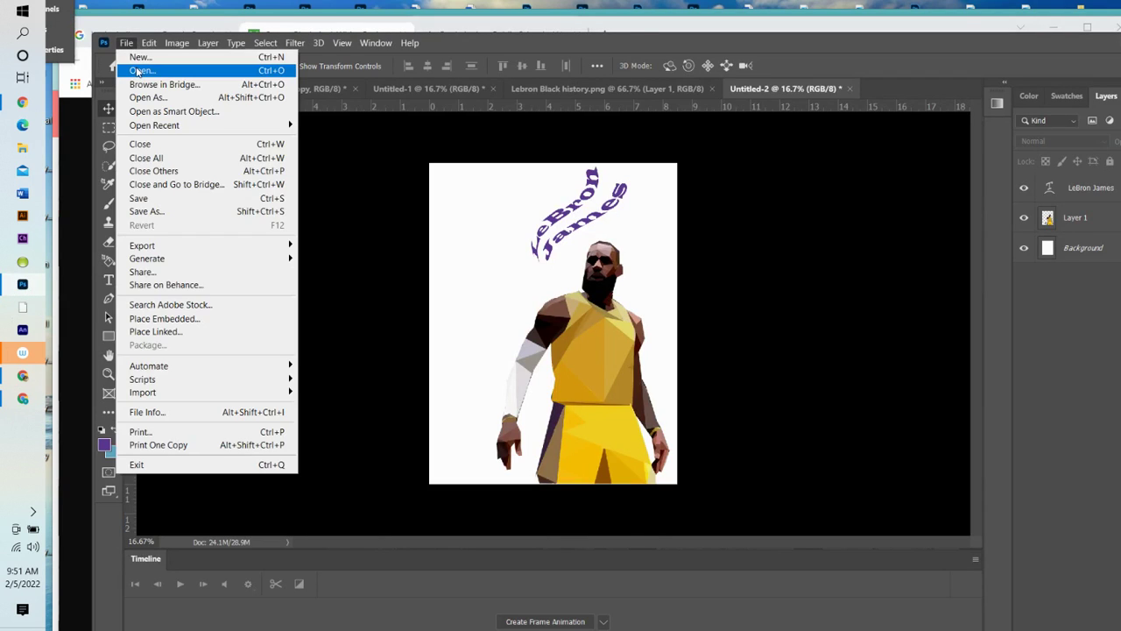
pyautogui.click(141, 69)
pyautogui.click(263, 172)
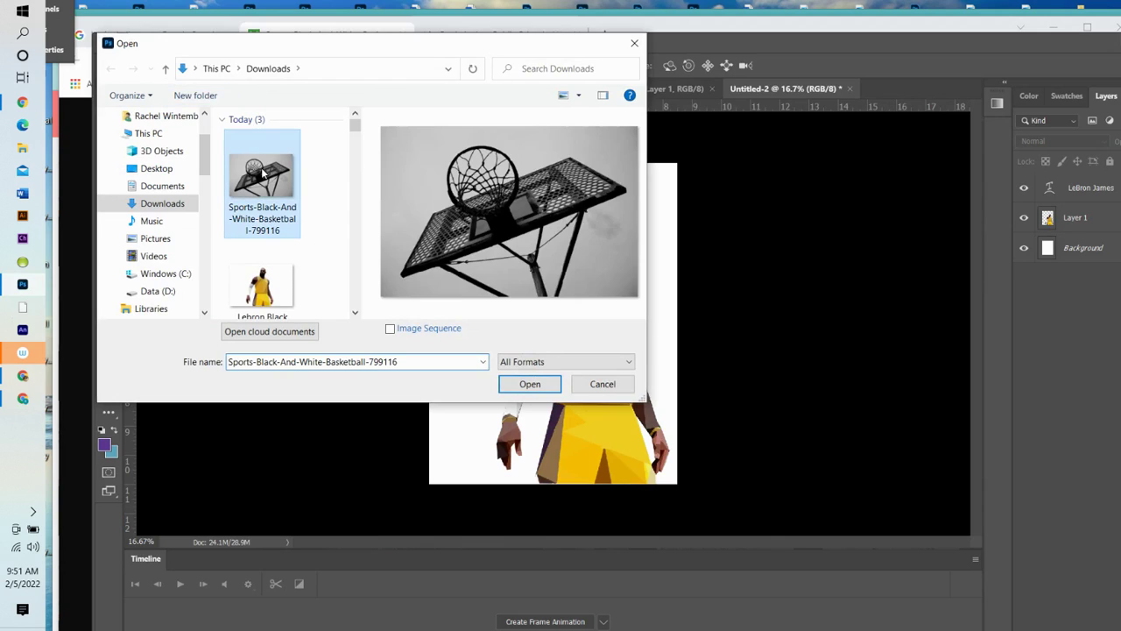
pyautogui.click(539, 391)
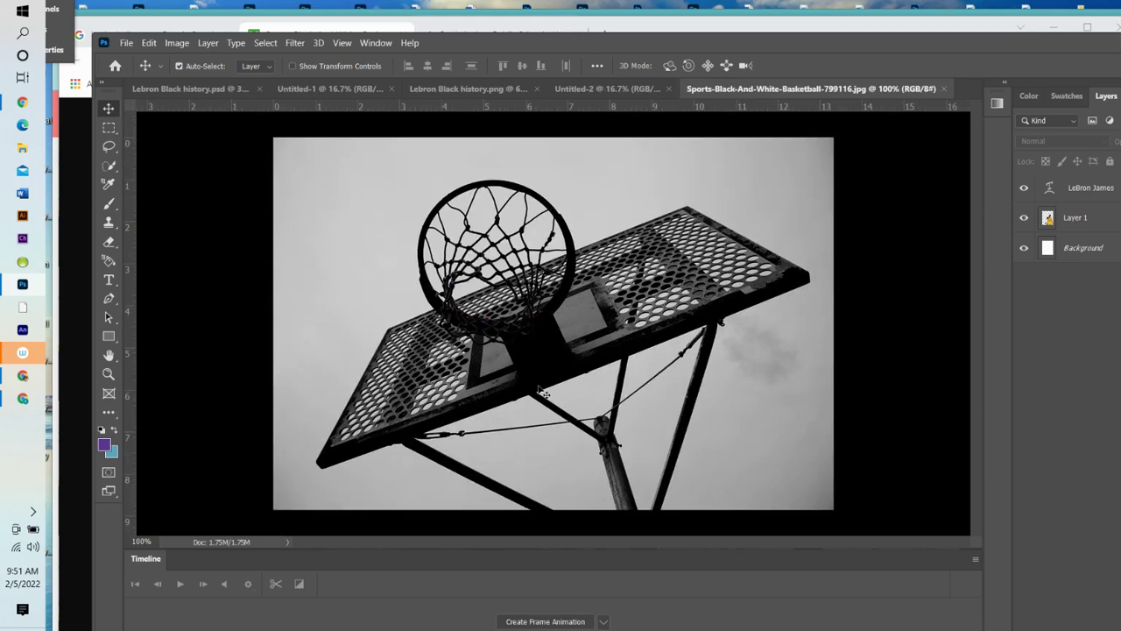
# Step: Copy the whole hoop photo and paste it into Untitled-2 above Background as Layer 2
pyautogui.click(266, 42)
pyautogui.click(269, 57)
pyautogui.click(149, 42)
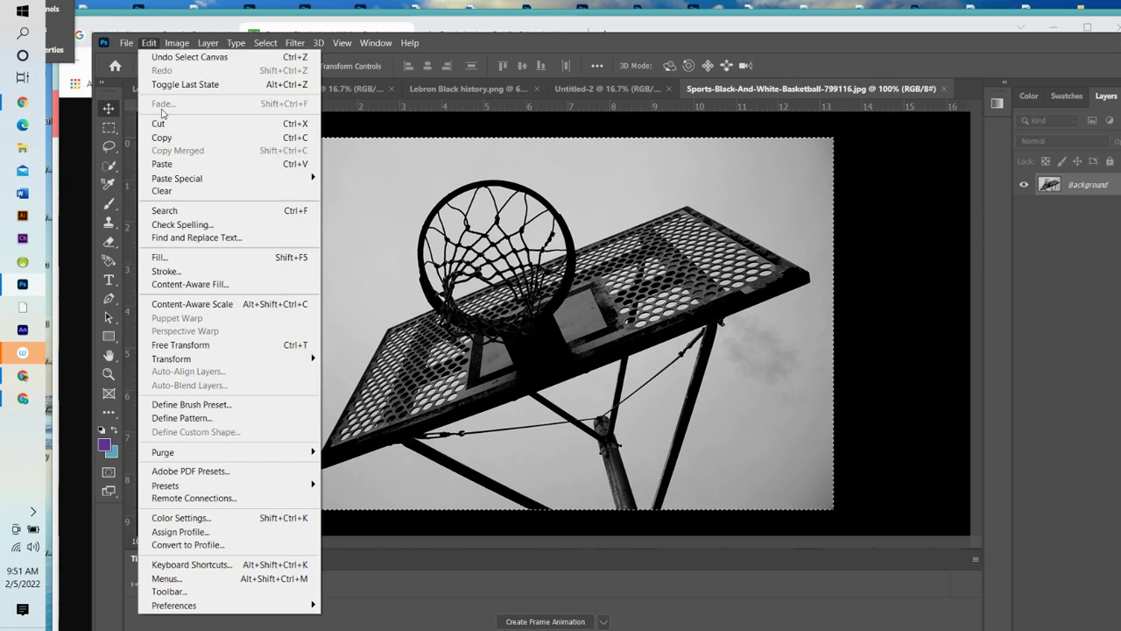
pyautogui.click(162, 138)
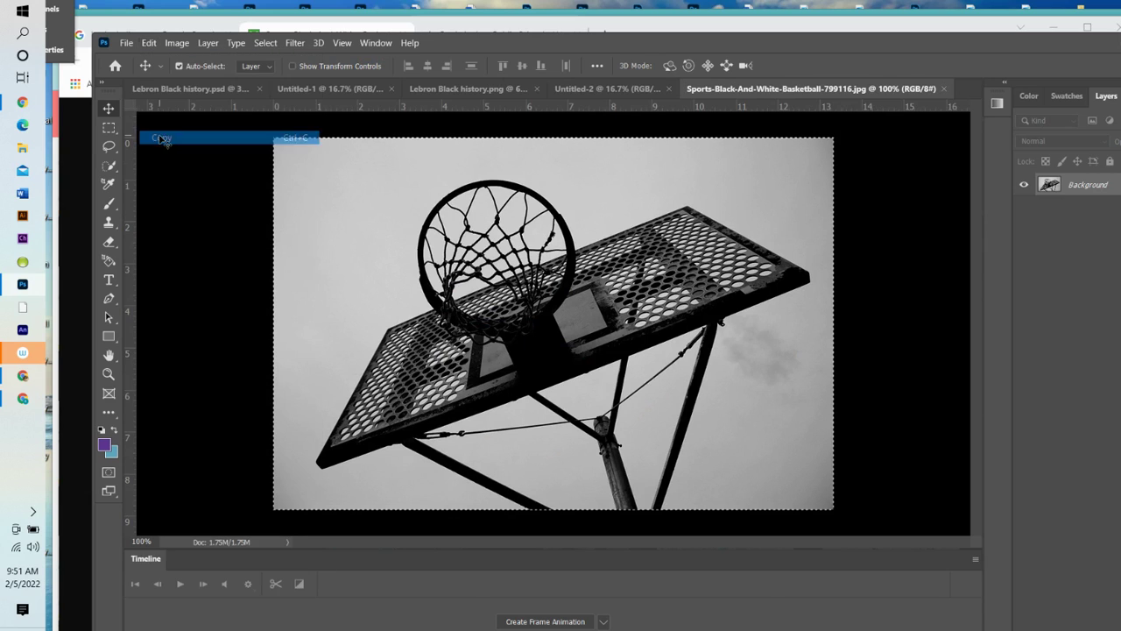
pyautogui.click(604, 87)
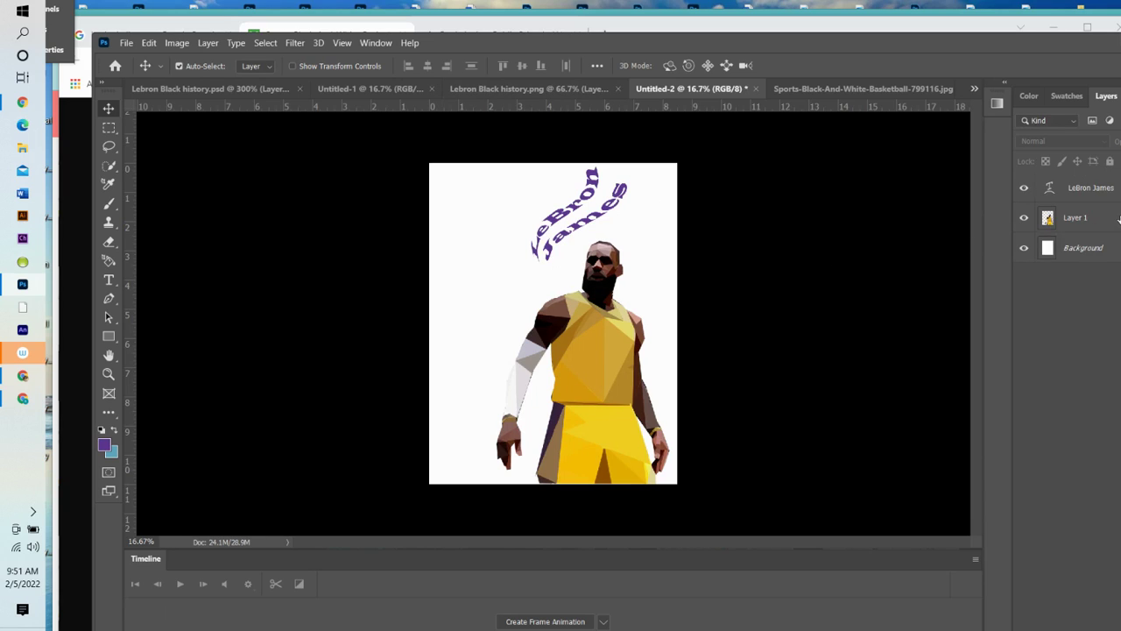
pyautogui.click(1082, 248)
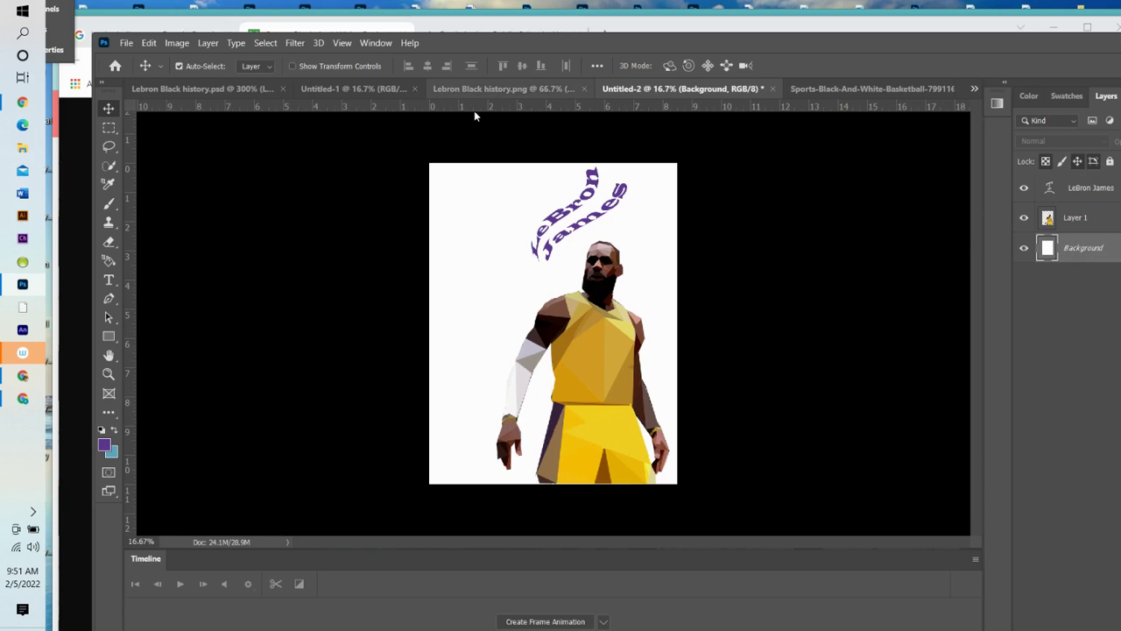
pyautogui.click(145, 45)
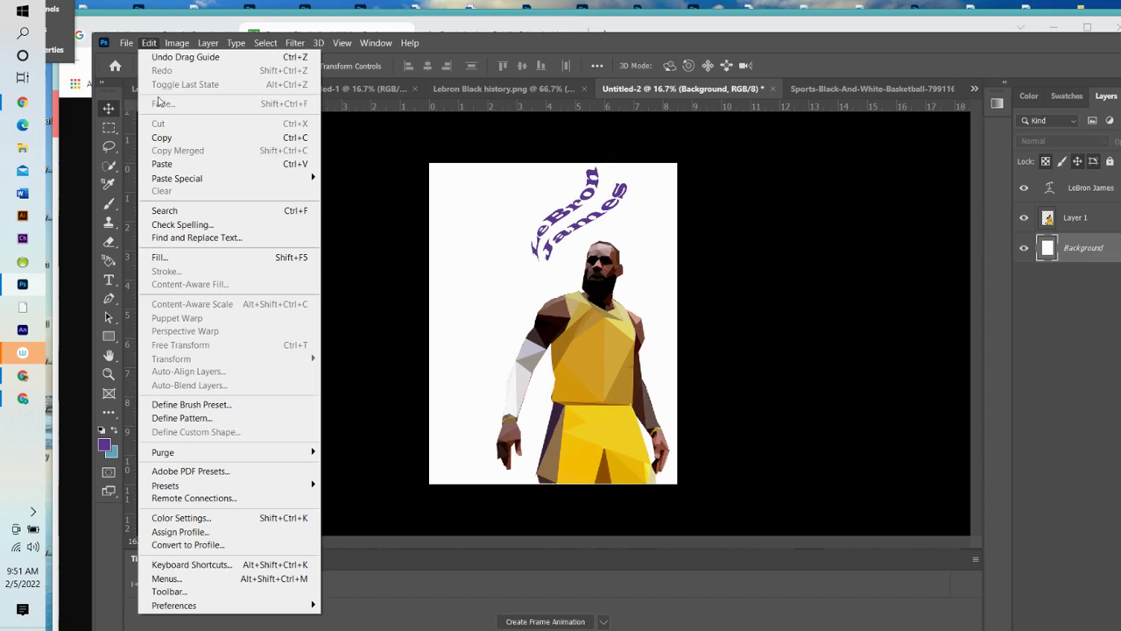
pyautogui.click(171, 171)
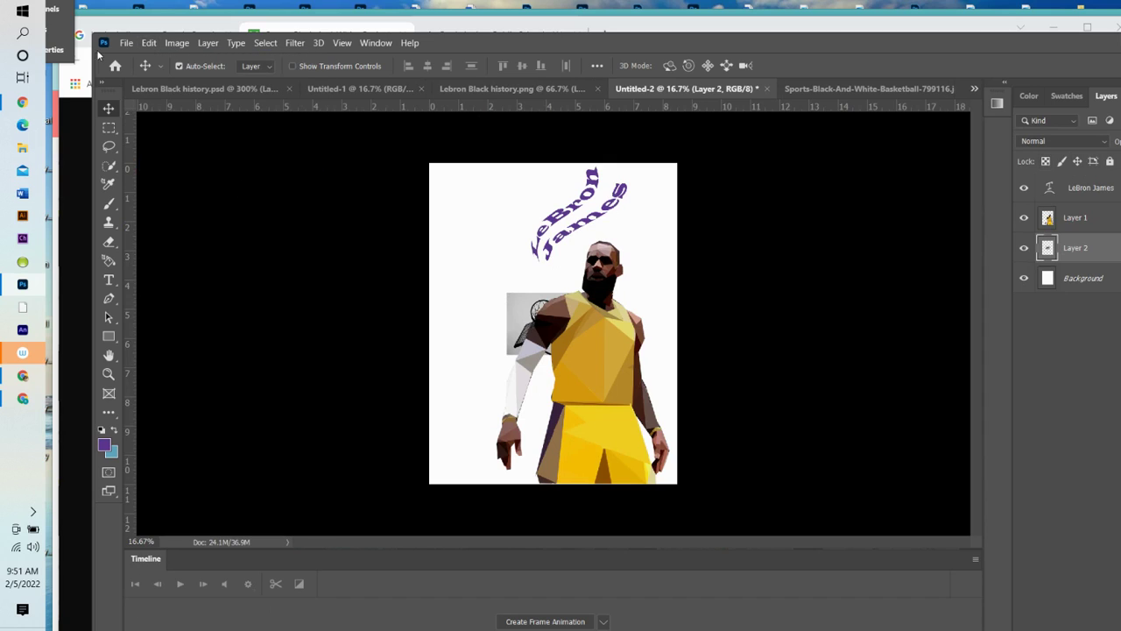
pyautogui.click(149, 43)
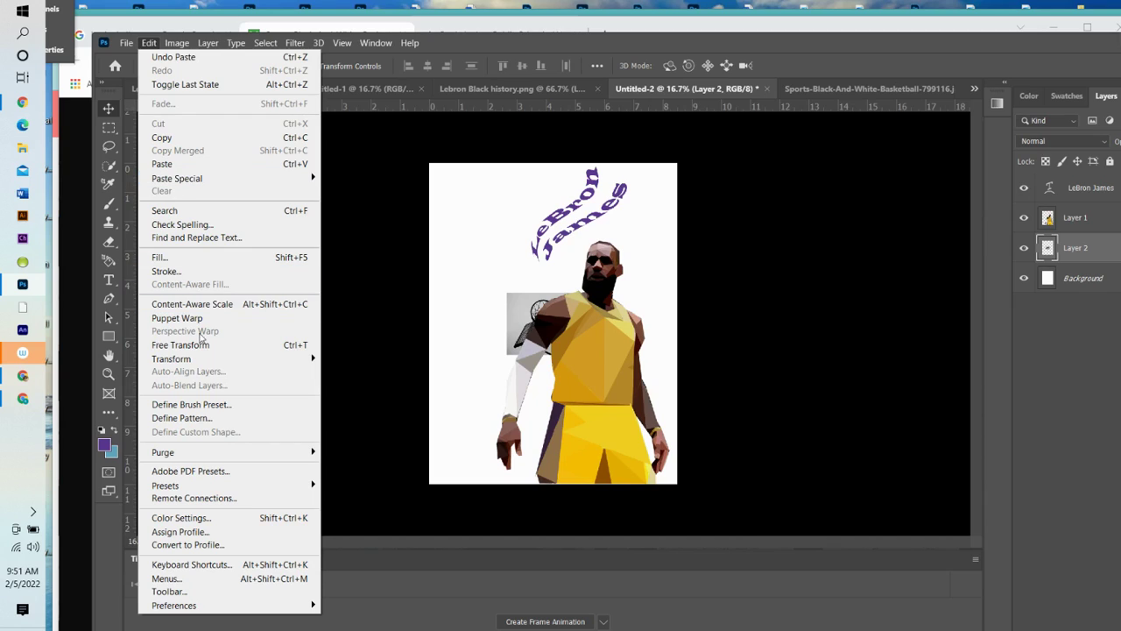
# Step: Scale the hoop image to about 658% to fill the page, commit, then hide Layer 2
pyautogui.moveTo(202, 359)
pyautogui.click(344, 378)
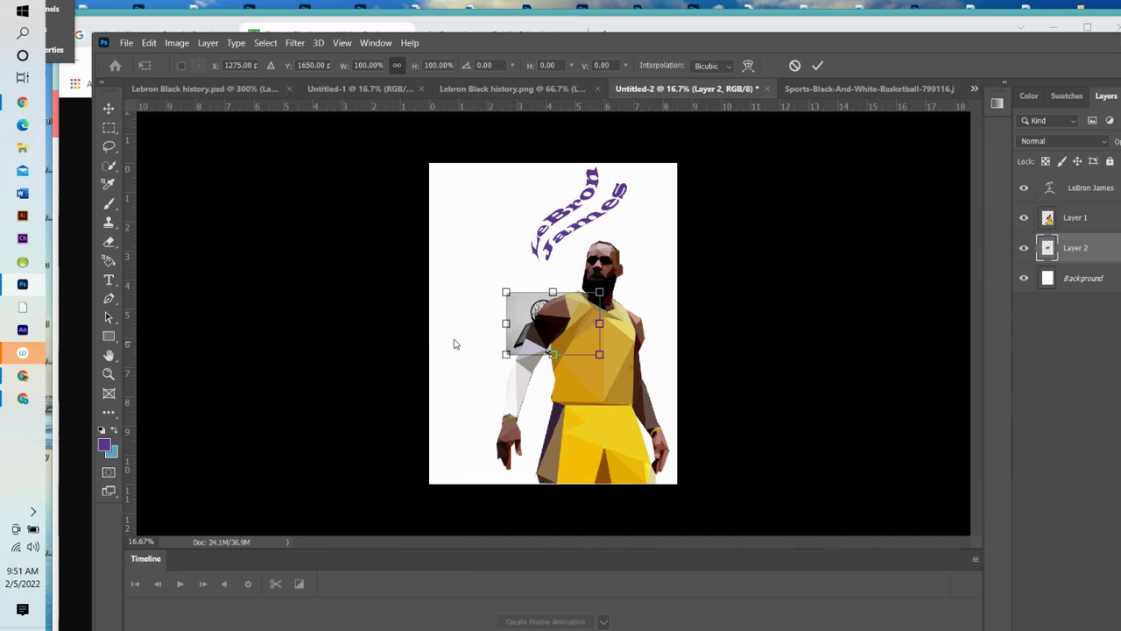
pyautogui.moveTo(506, 293); pyautogui.dragTo(406, 225)
pyautogui.moveTo(600, 353); pyautogui.dragTo(828, 505)
pyautogui.moveTo(408, 230); pyautogui.dragTo(234, 72)
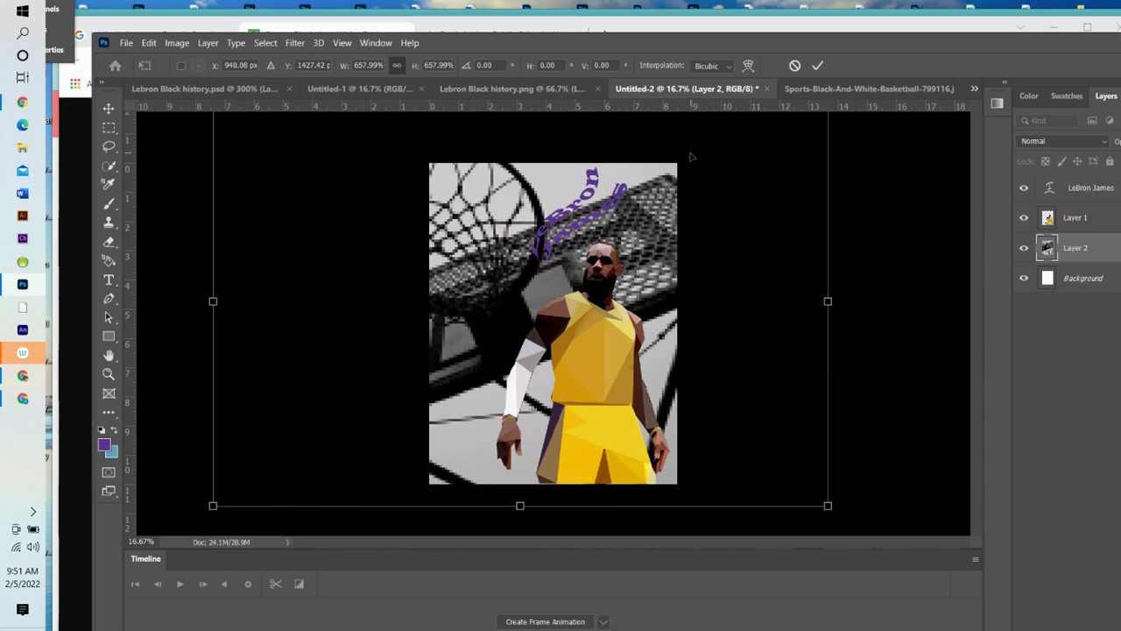
pyautogui.click(817, 65)
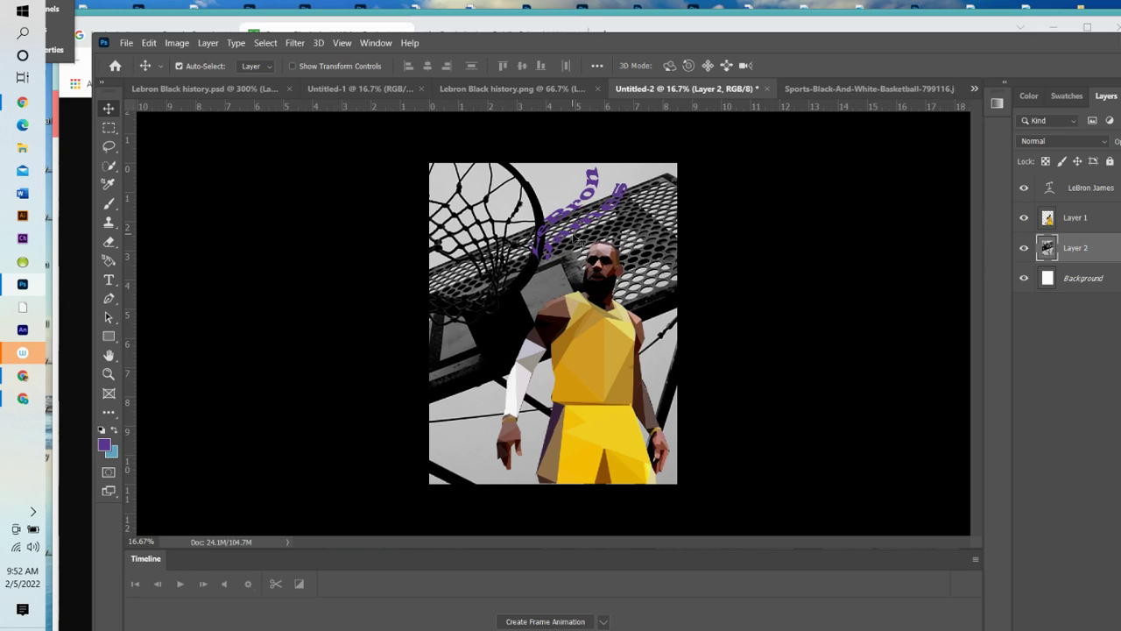
pyautogui.click(1025, 250)
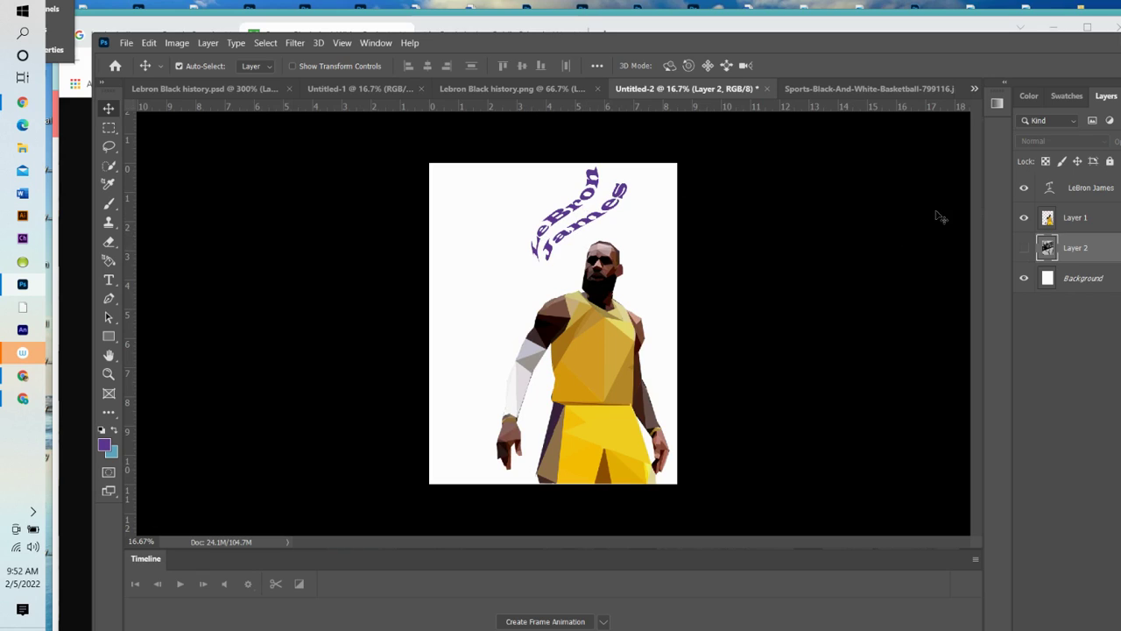
pyautogui.click(1095, 189)
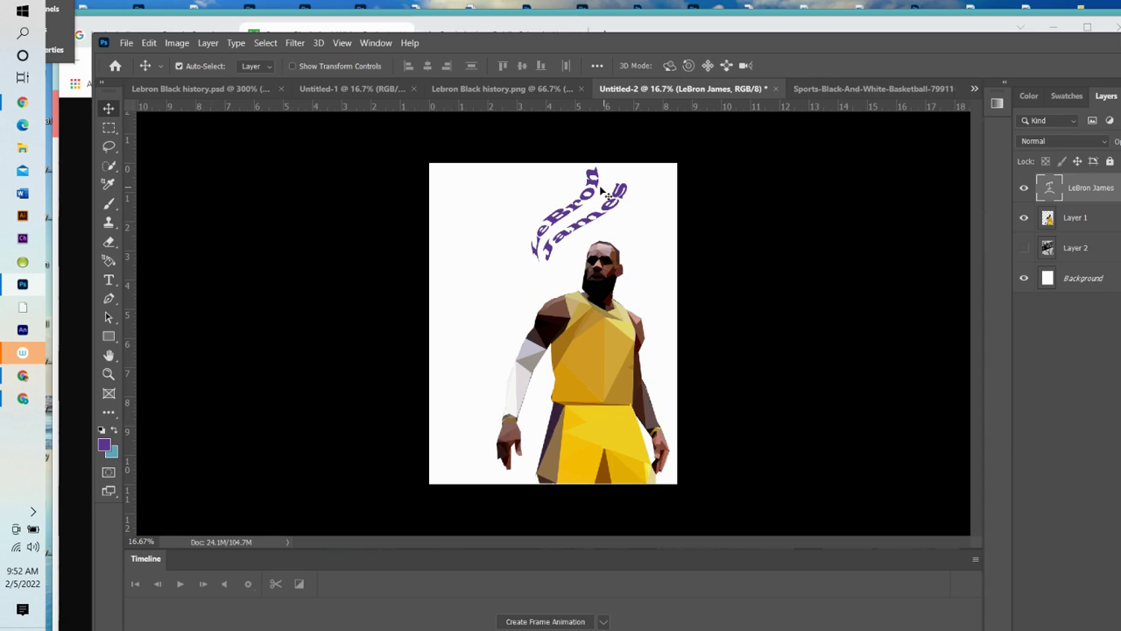
pyautogui.click(210, 43)
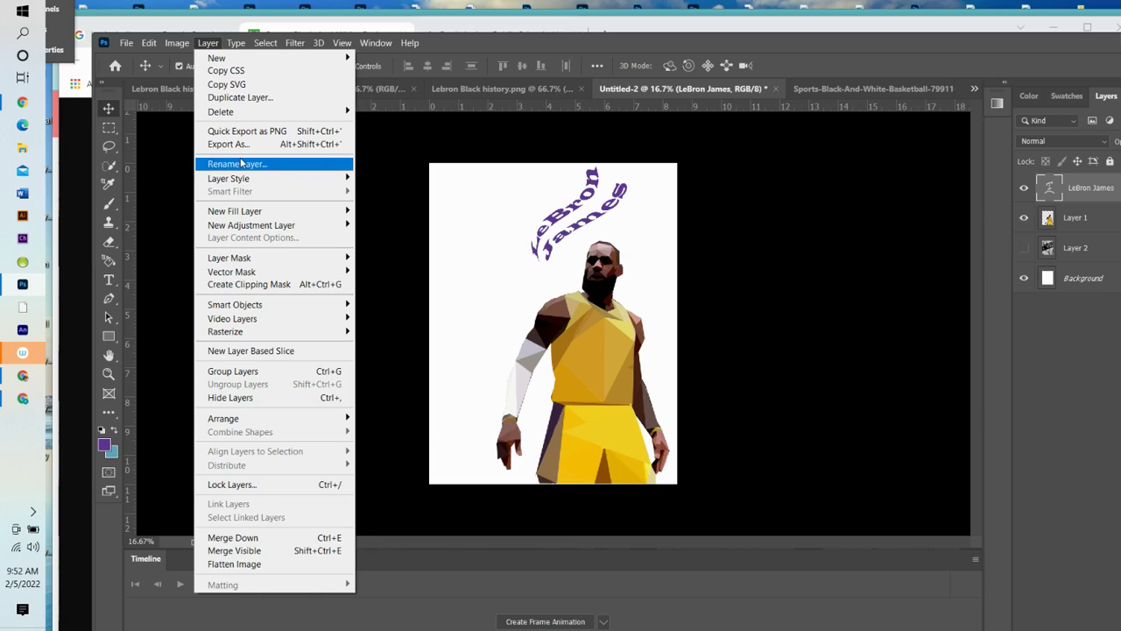
pyautogui.moveTo(285, 180)
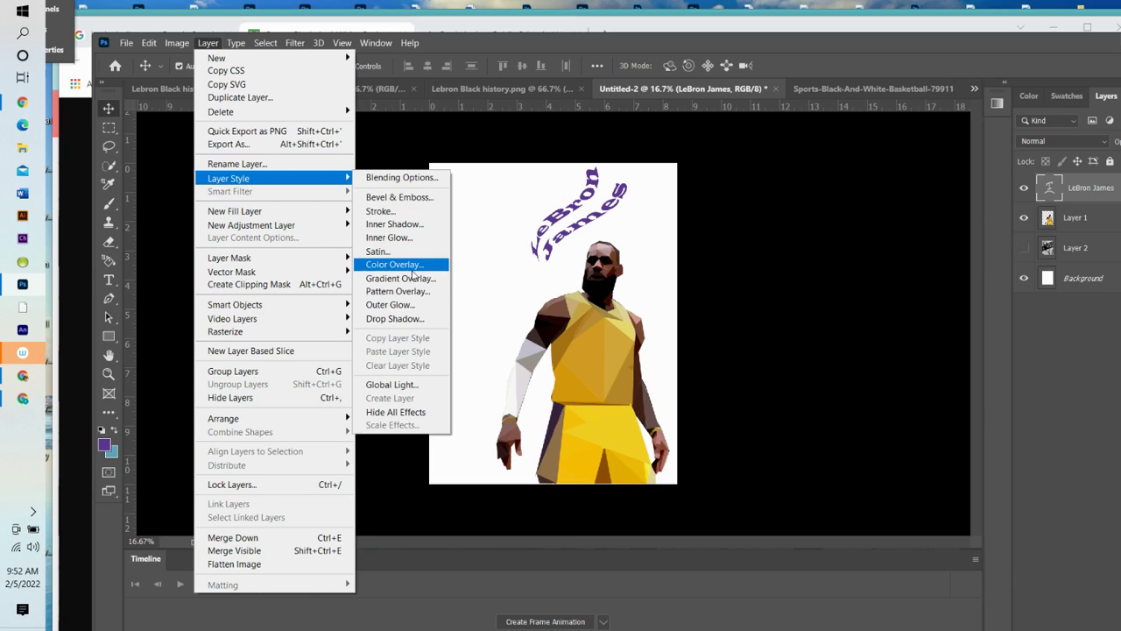
pyautogui.click(401, 321)
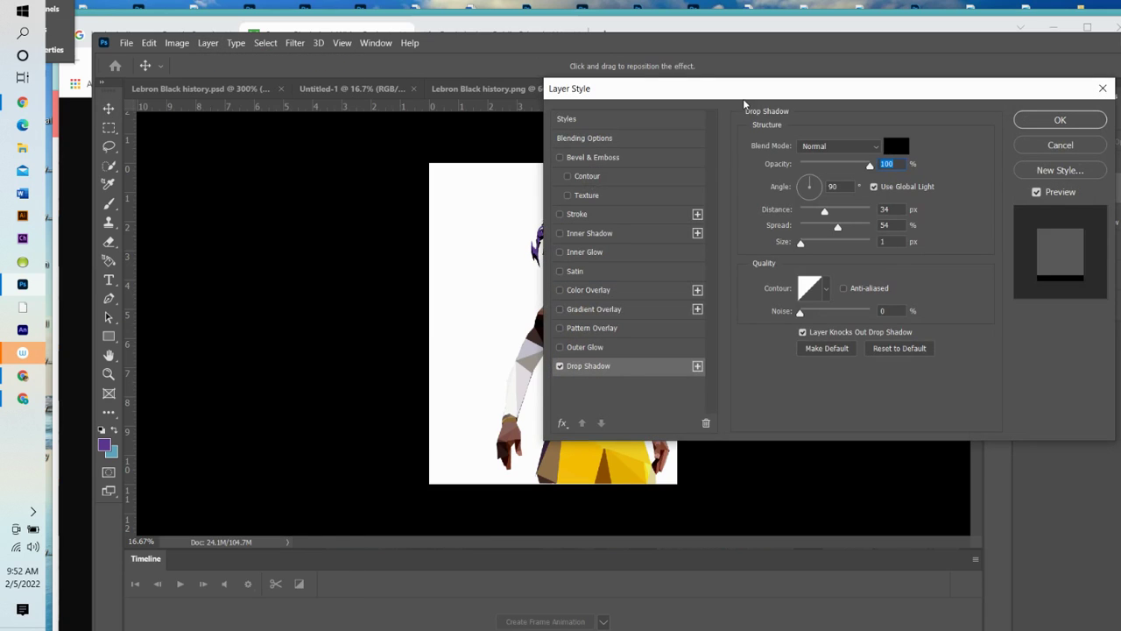
pyautogui.moveTo(753, 100); pyautogui.dragTo(873, 56)
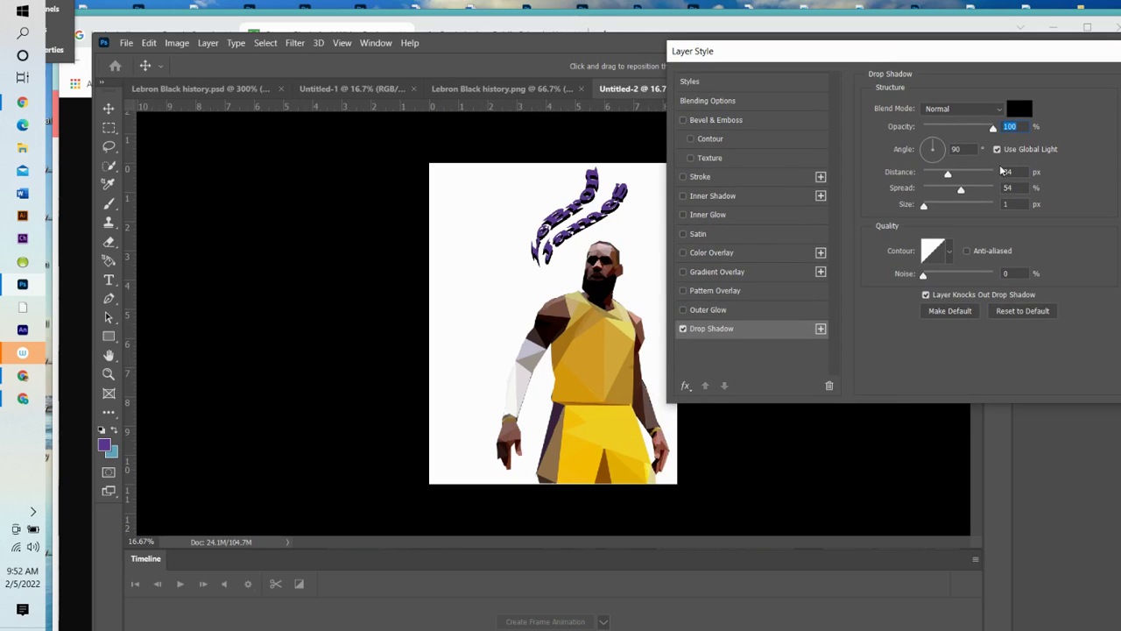
pyautogui.moveTo(933, 149); pyautogui.dragTo(966, 195)
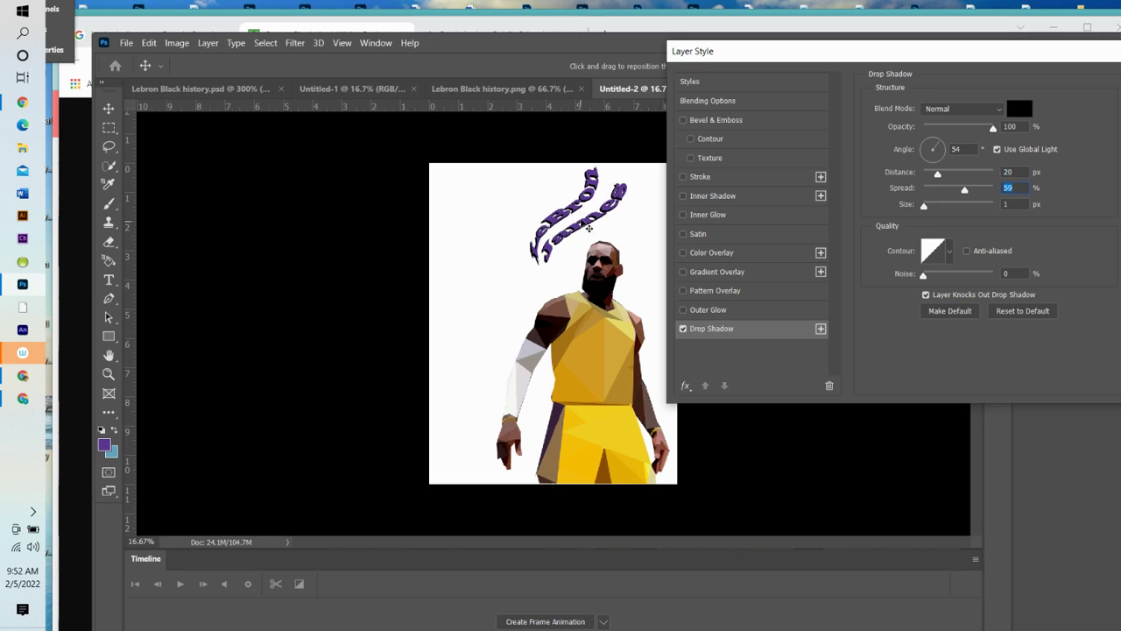
pyautogui.moveTo(962, 193); pyautogui.dragTo(961, 194)
pyautogui.moveTo(911, 58); pyautogui.dragTo(748, 59)
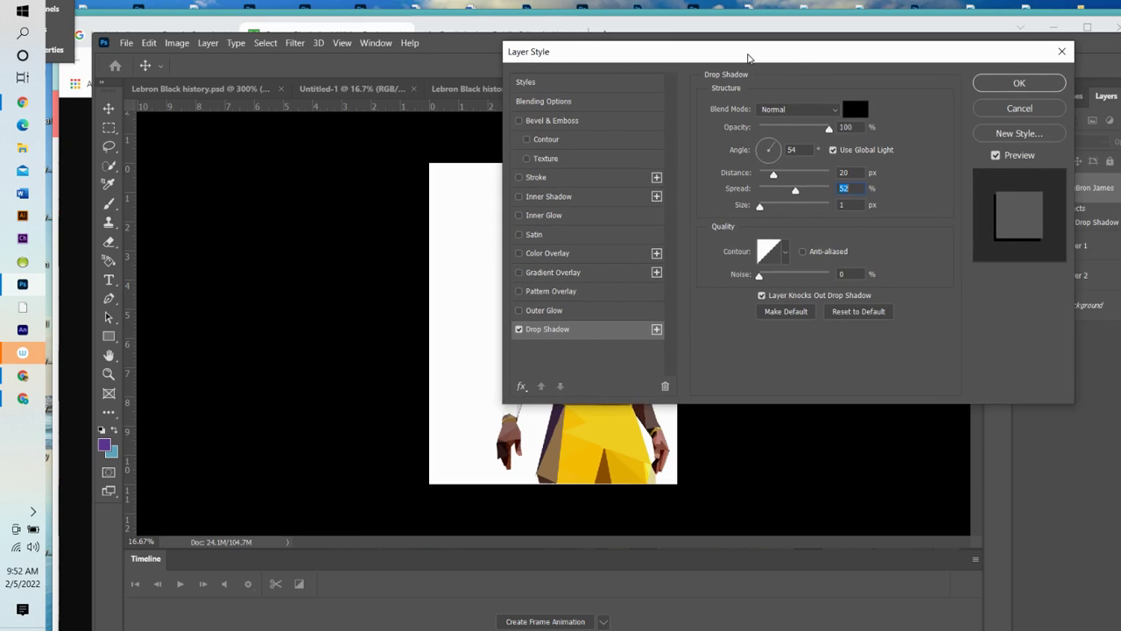
pyautogui.click(1019, 109)
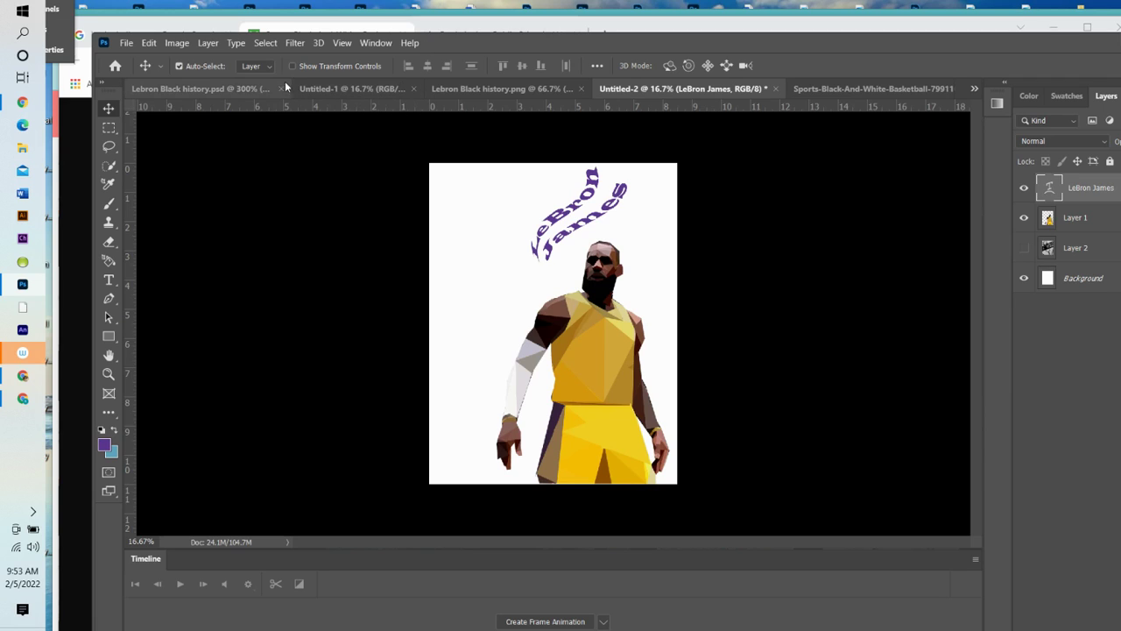
# Step: Duplicate the LeBron James title layer as 'LeBron James copy'
pyautogui.click(208, 43)
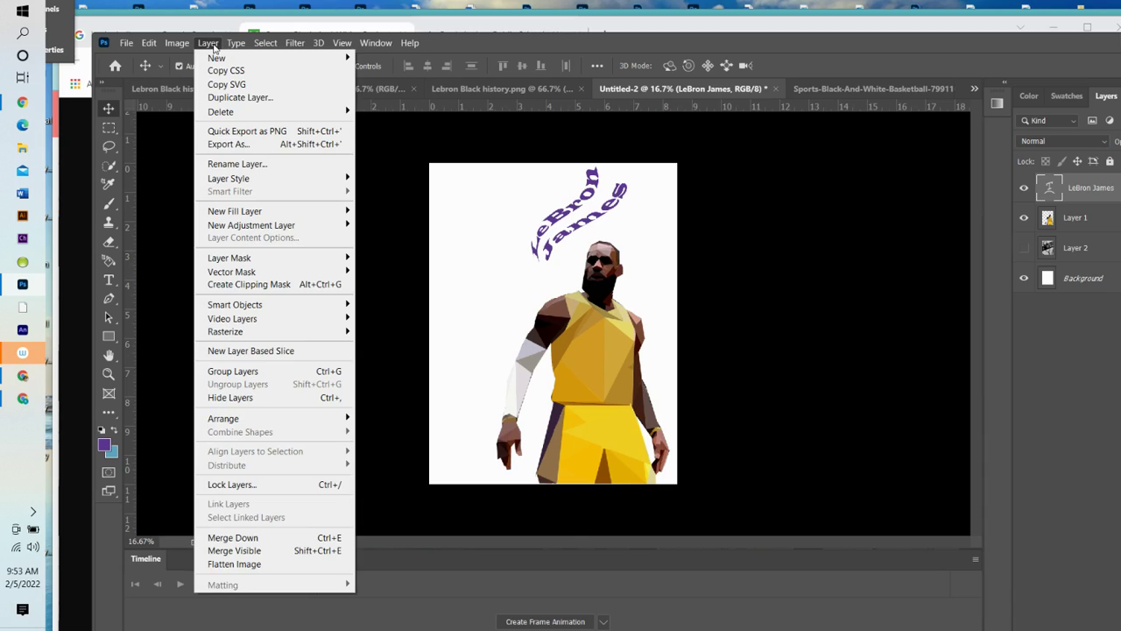
pyautogui.click(235, 96)
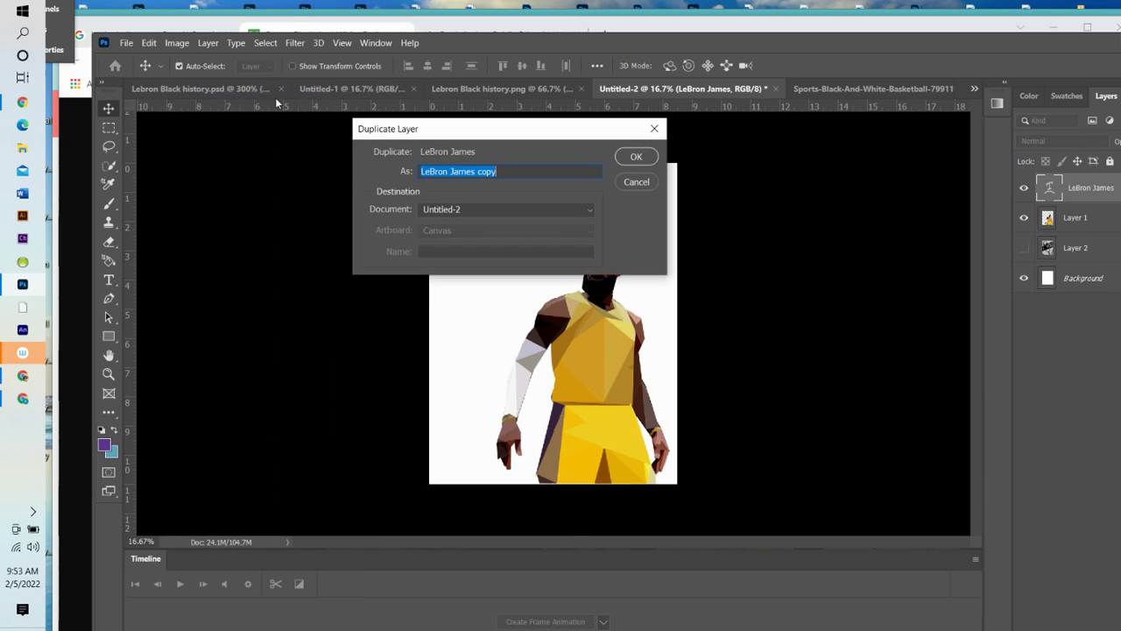
pyautogui.click(645, 157)
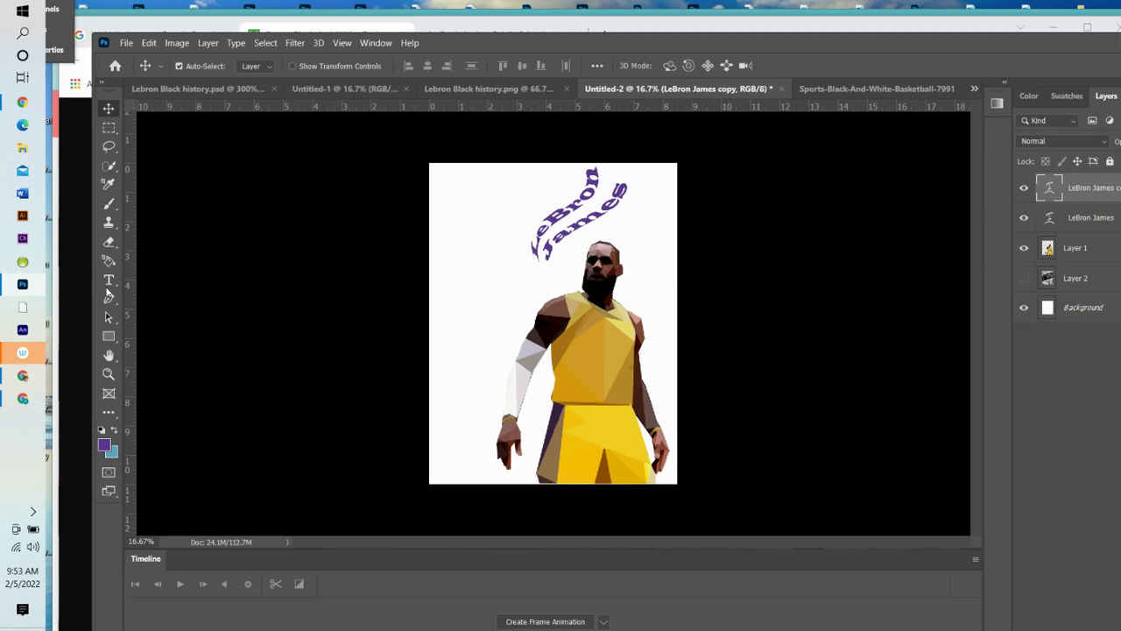
# Step: Select the word LeBron in the copied title with the Type tool
pyautogui.click(109, 282)
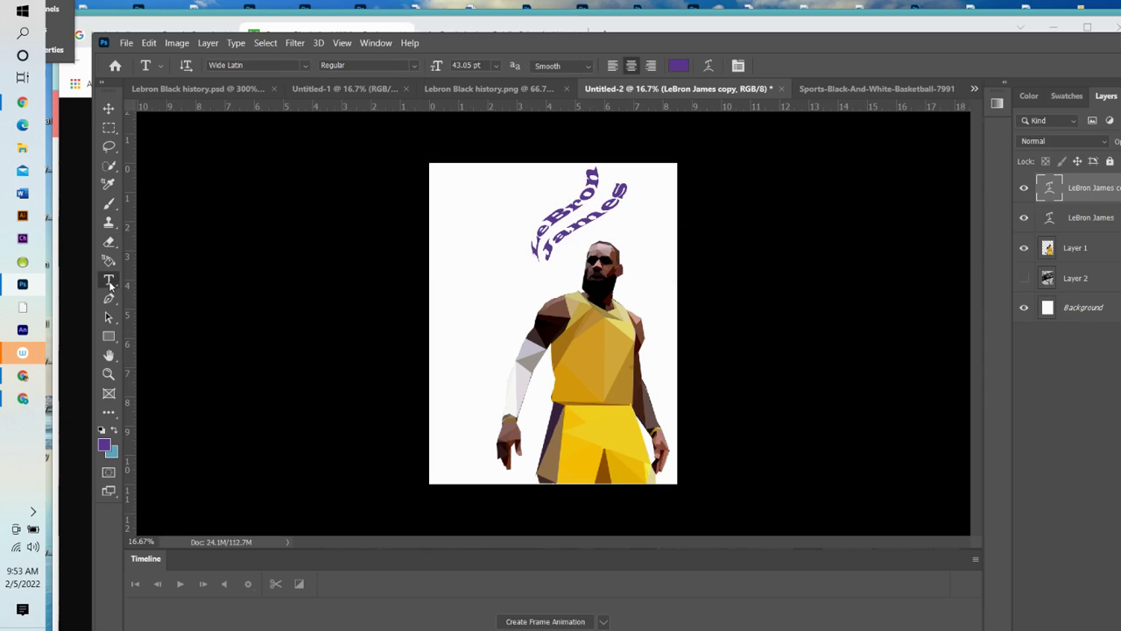
pyautogui.click(626, 188)
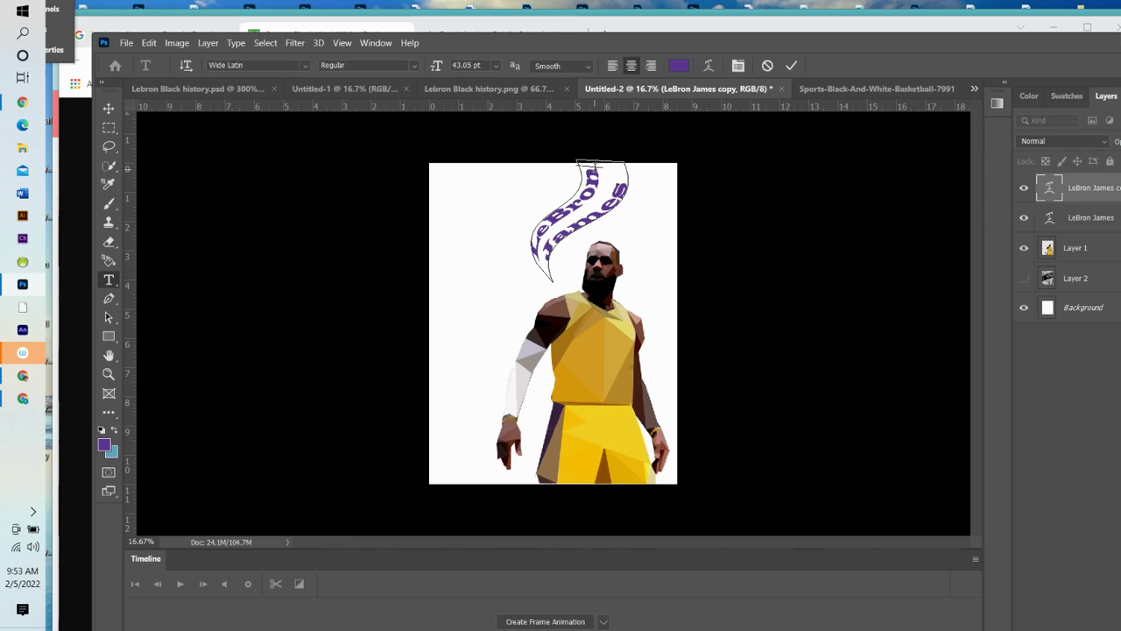
pyautogui.moveTo(596, 164)
pyautogui.mouseDown()
pyautogui.moveTo(538, 259)
pyautogui.moveTo(578, 163)
pyautogui.mouseUp()
pyautogui.moveTo(561, 258); pyautogui.dragTo(616, 185)
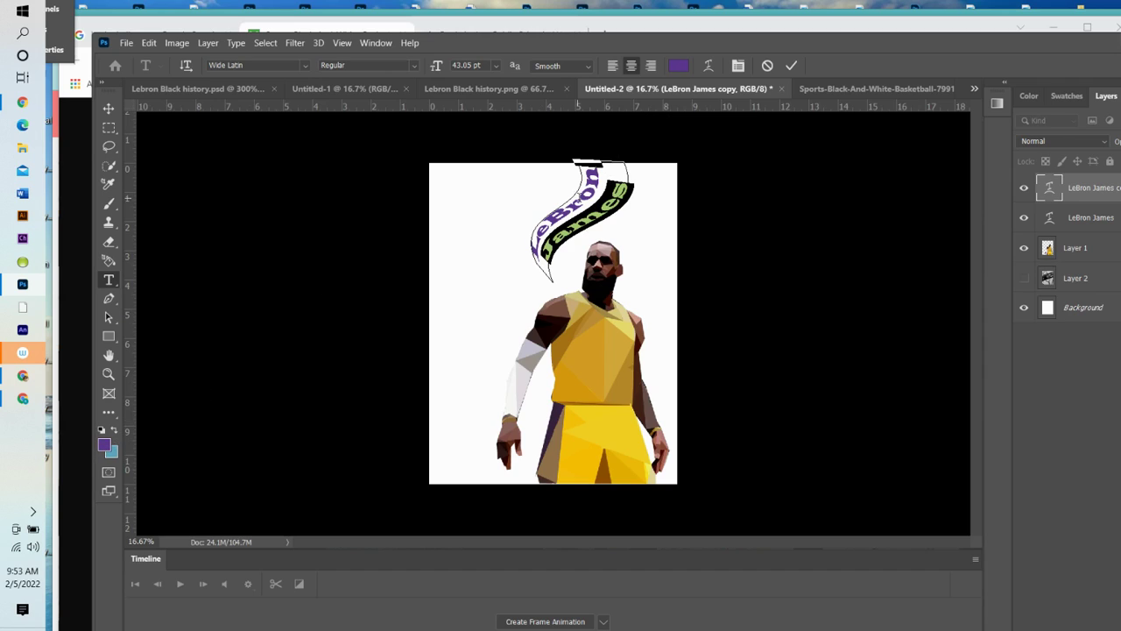
# Step: Colour the selected title text yellow f1ce22, sampled from the jersey
pyautogui.click(680, 67)
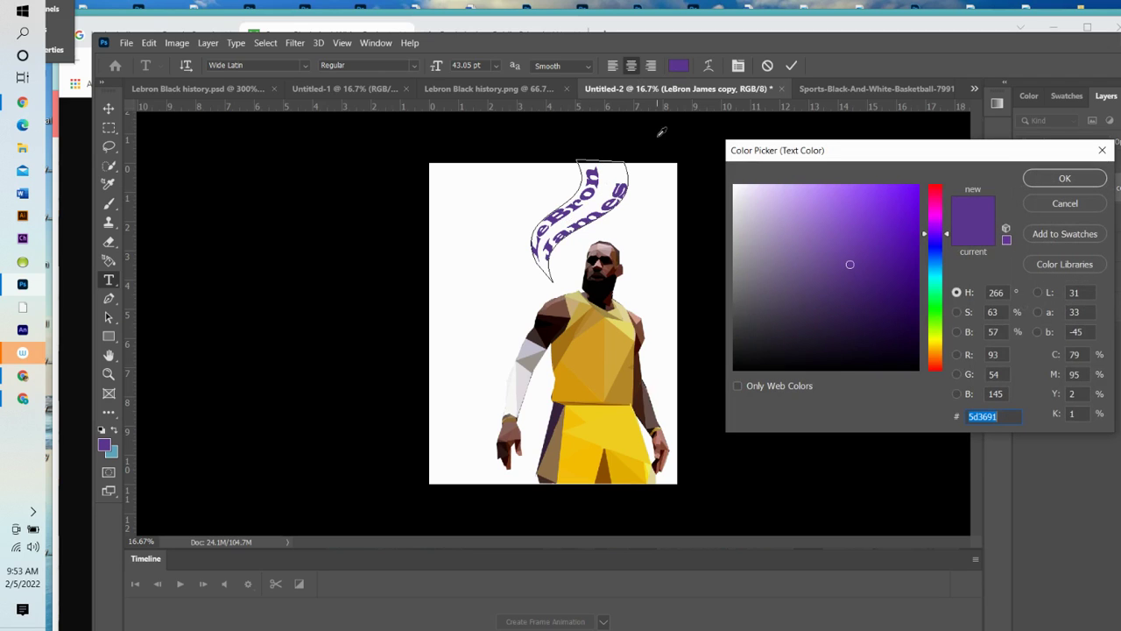
pyautogui.click(613, 421)
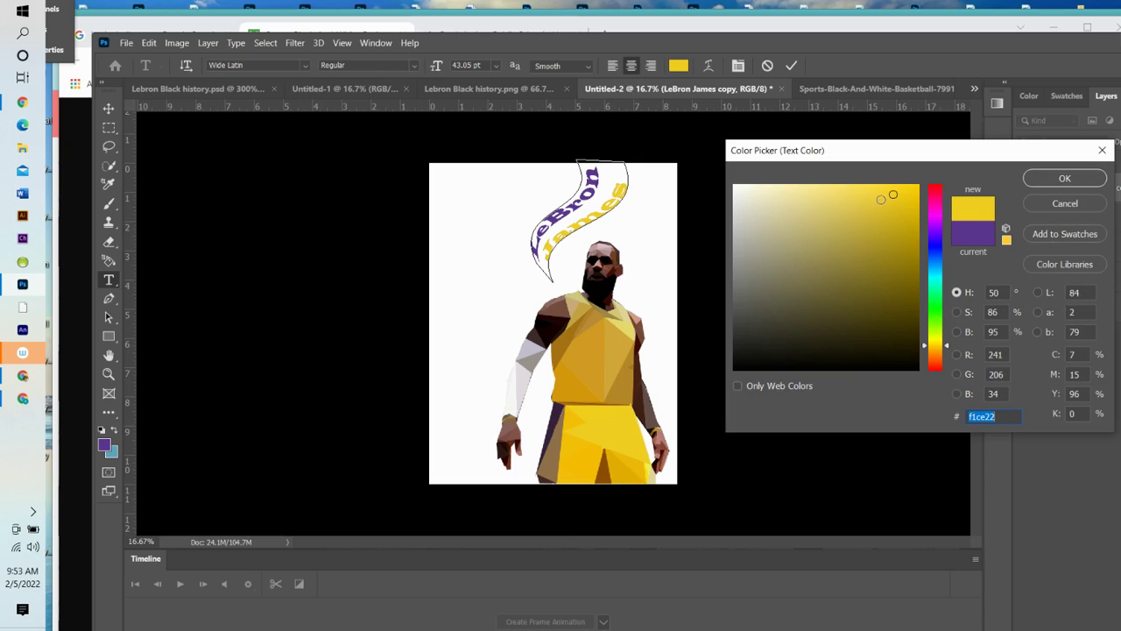
pyautogui.click(1044, 182)
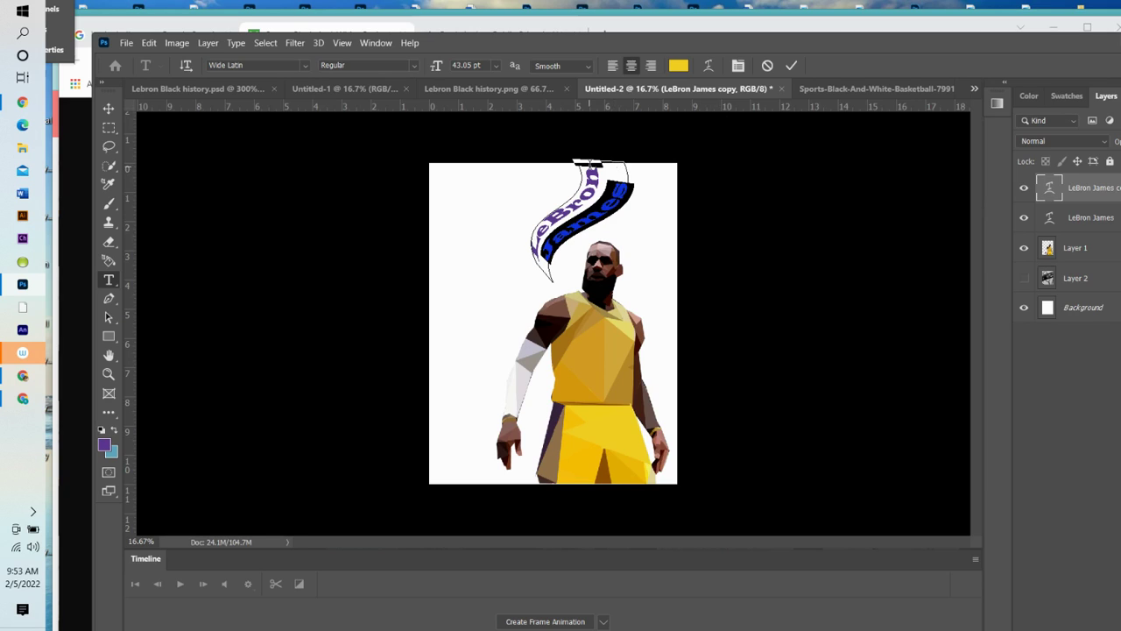
pyautogui.click(605, 163)
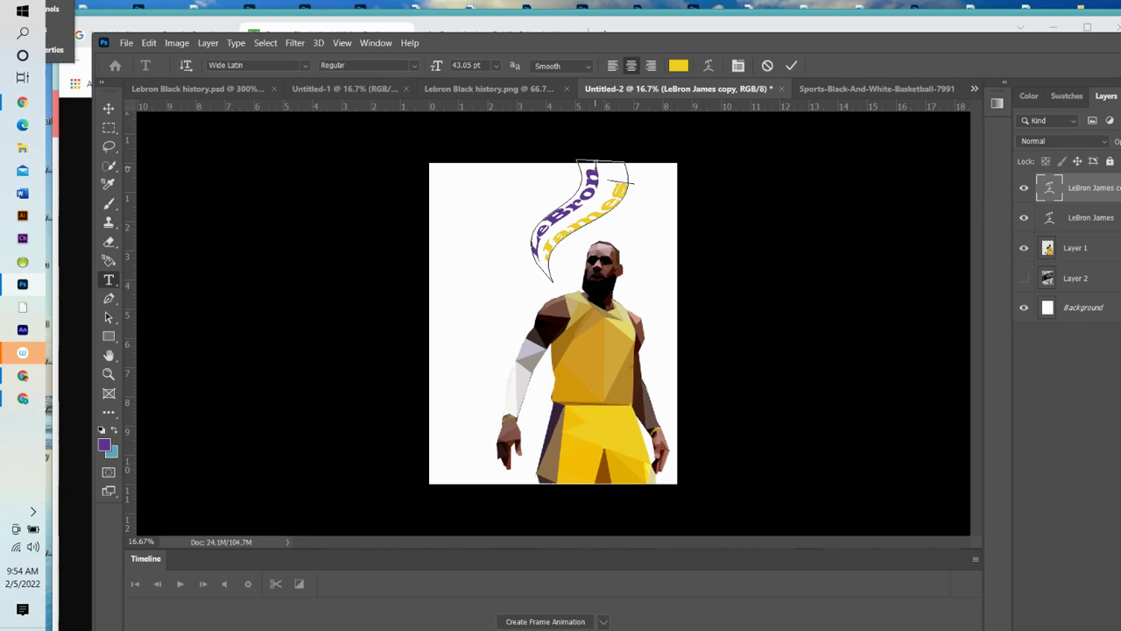
# Step: Select LeBron, recolour it the same sampled yellow, and commit the text edit
pyautogui.click(587, 166)
pyautogui.moveTo(589, 169); pyautogui.dragTo(536, 260)
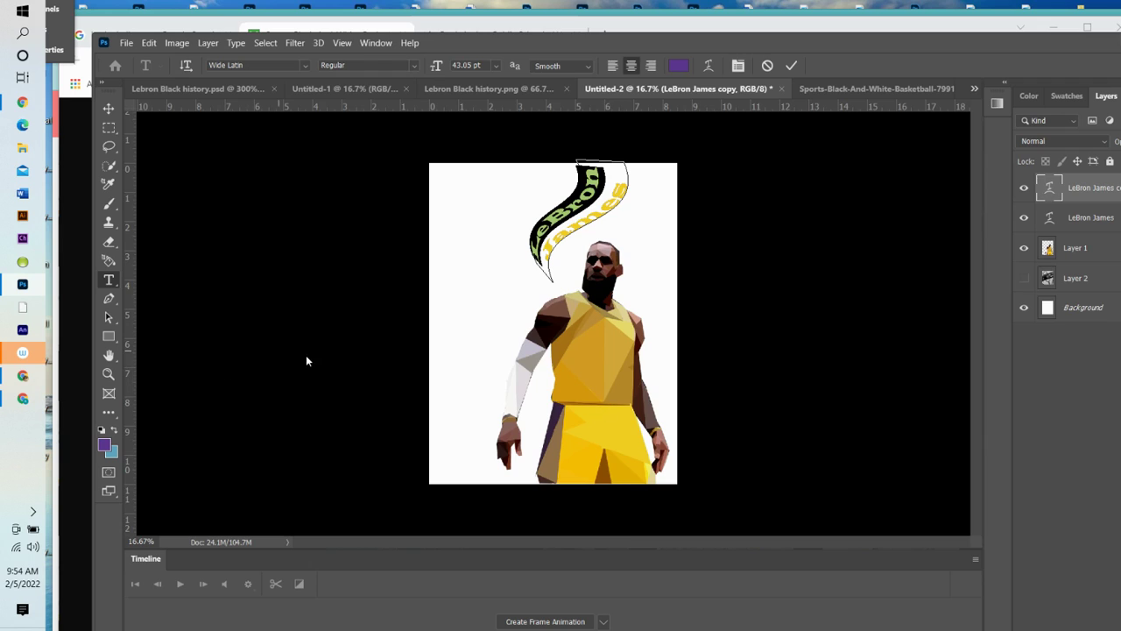
pyautogui.click(680, 66)
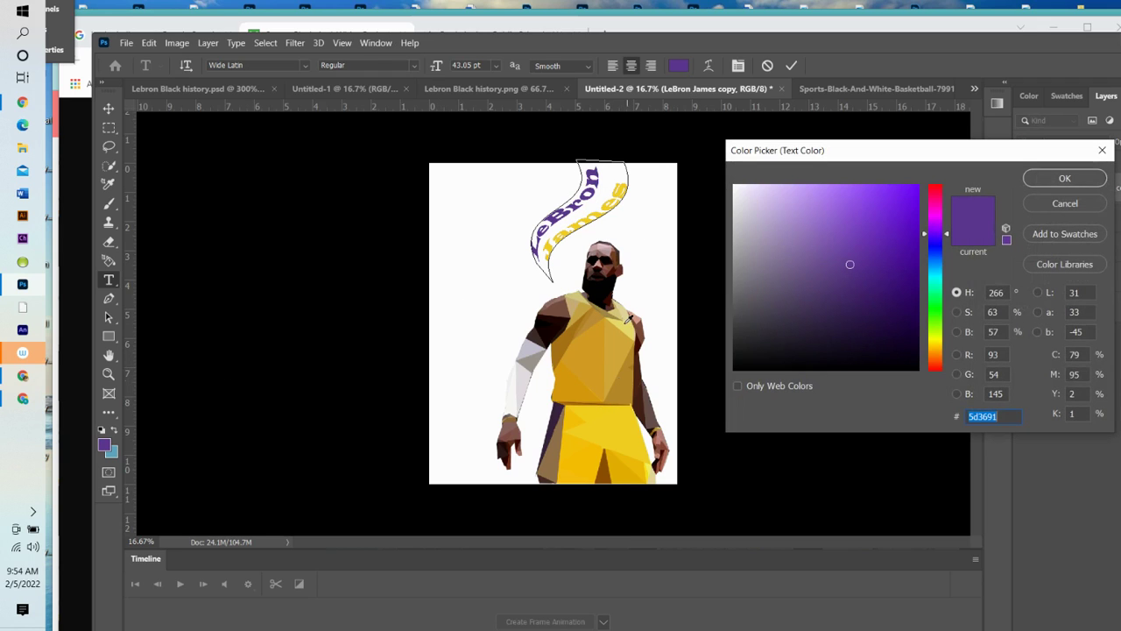
pyautogui.click(613, 417)
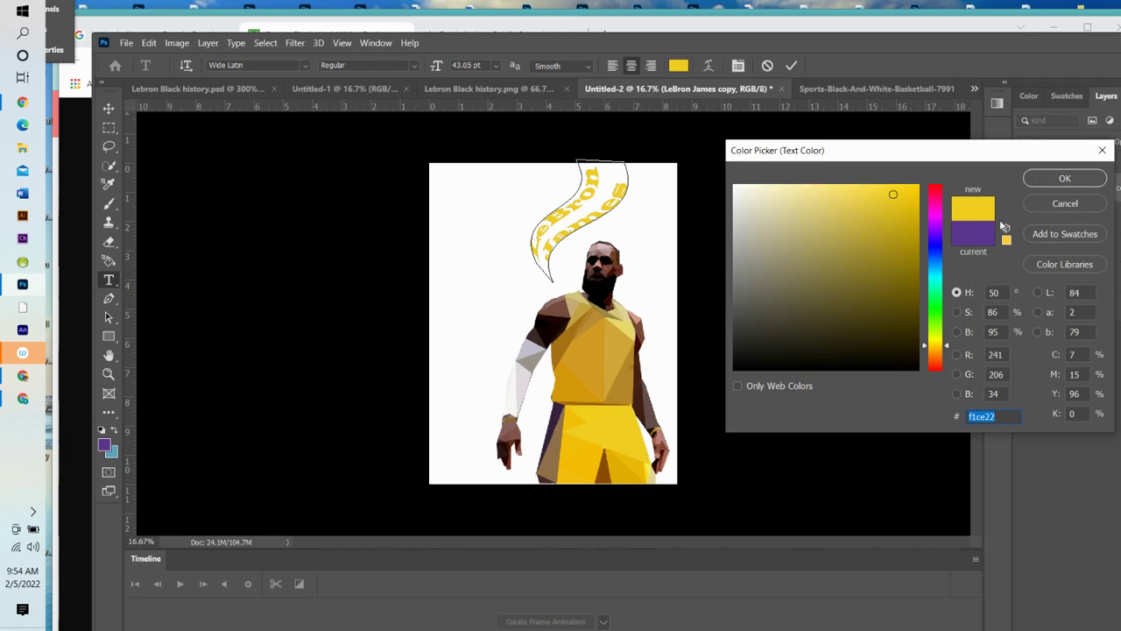
pyautogui.click(1056, 179)
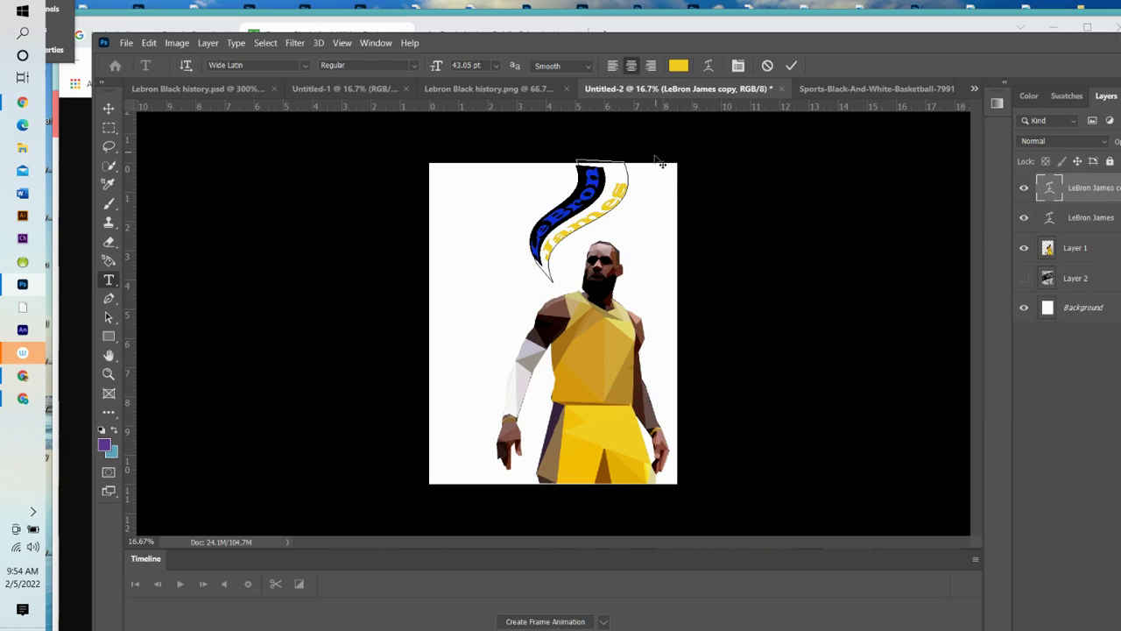
pyautogui.click(791, 65)
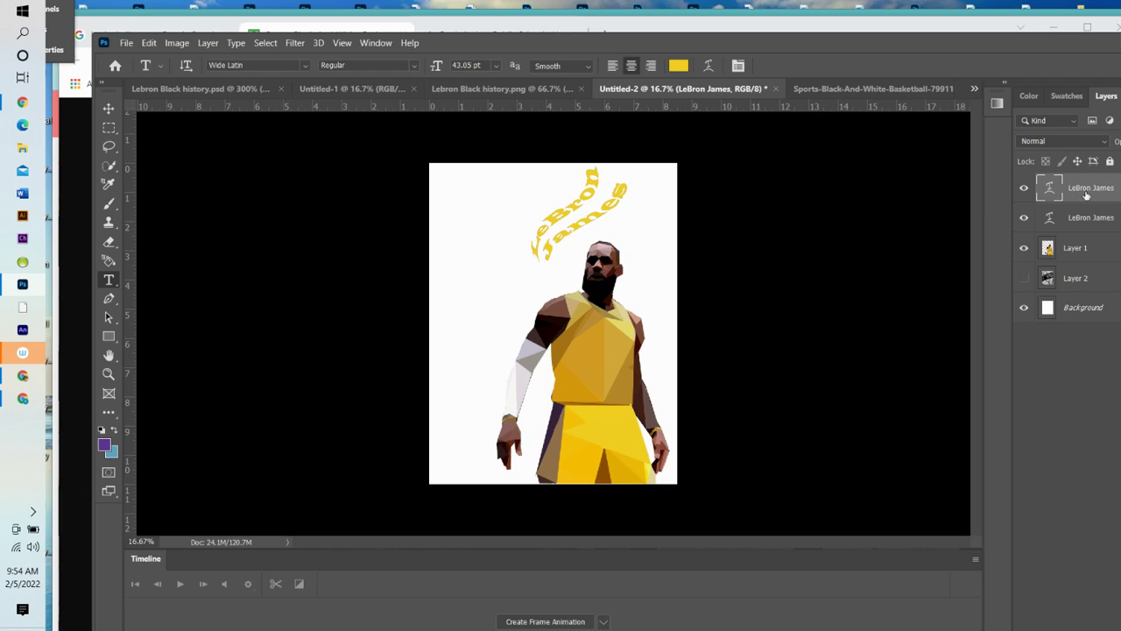
# Step: Move the yellow title layer below the purple one and zoom to 25% on the lettering
pyautogui.moveTo(1092, 187); pyautogui.dragTo(1081, 222)
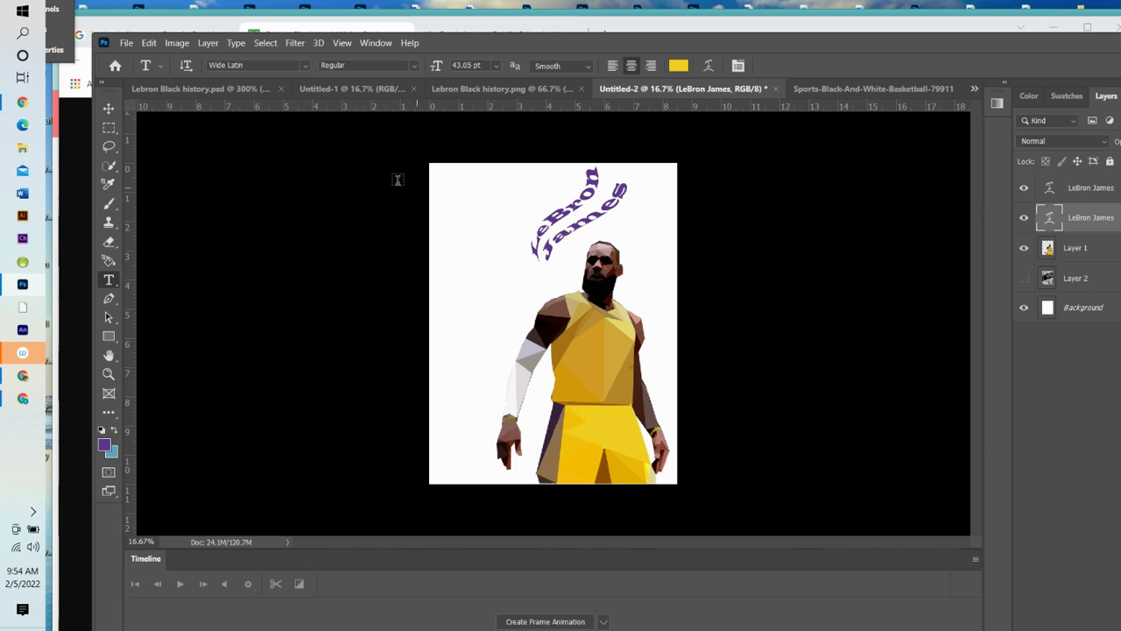
pyautogui.click(109, 375)
pyautogui.click(542, 220)
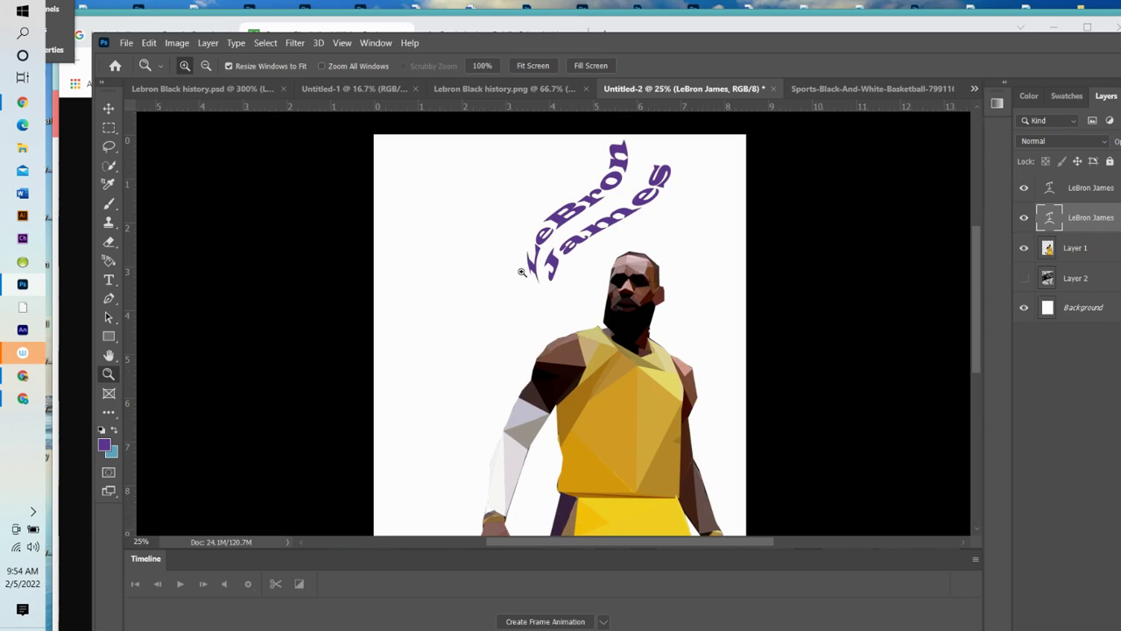
pyautogui.moveTo(1003, 44); pyautogui.dragTo(934, 53)
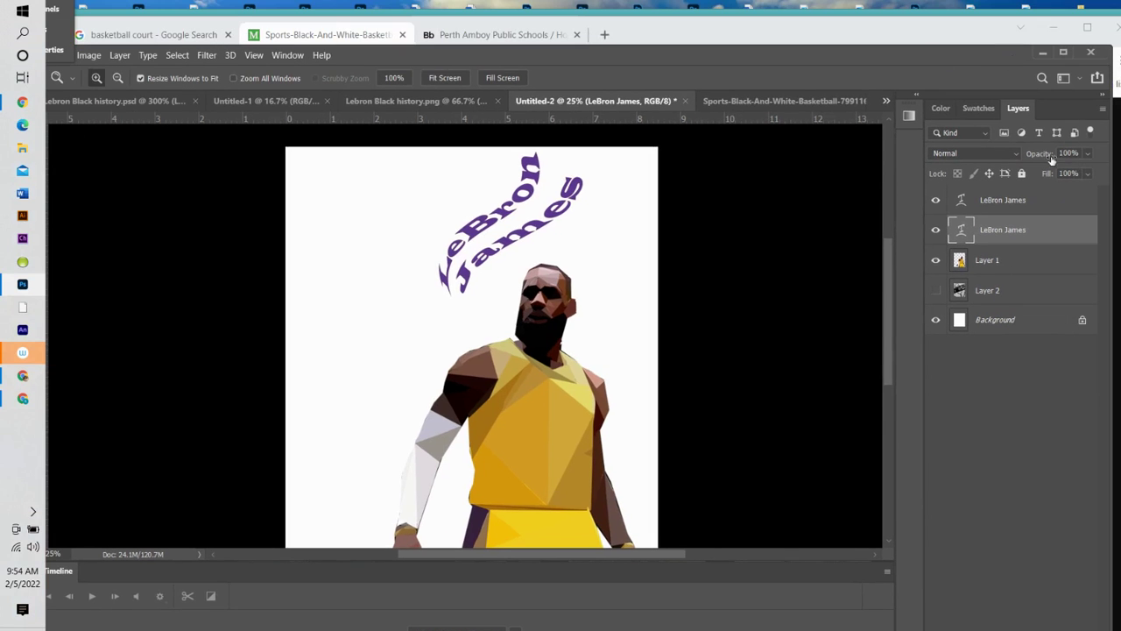
# Step: Lock the top LeBron James layer and nudge the copy beneath slightly right
pyautogui.click(1047, 201)
pyautogui.click(1021, 173)
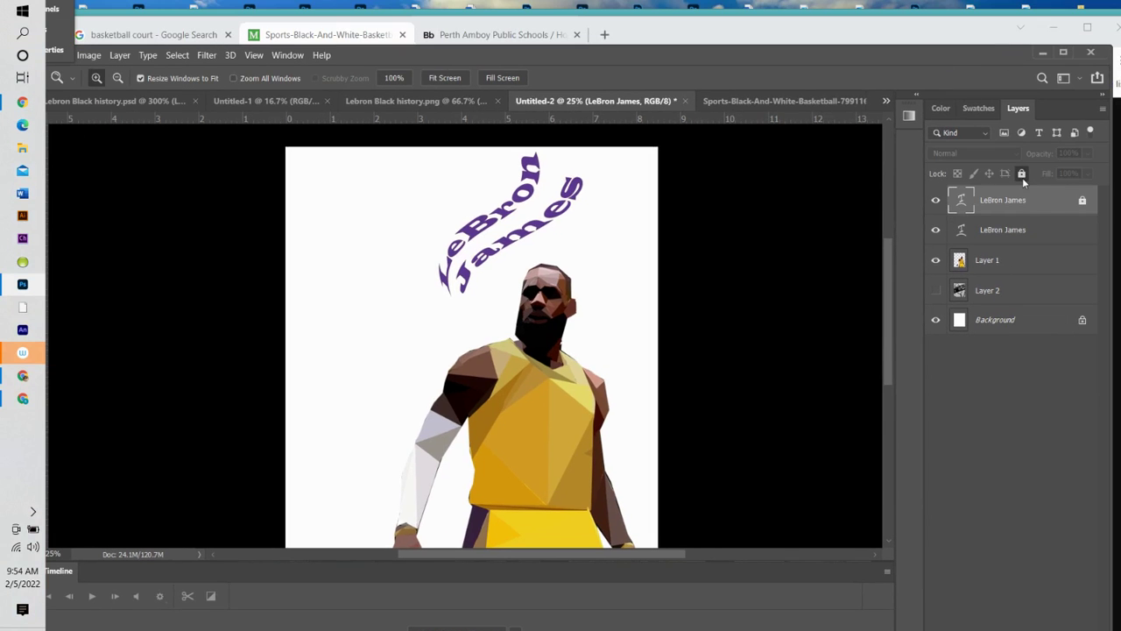
pyautogui.click(1027, 238)
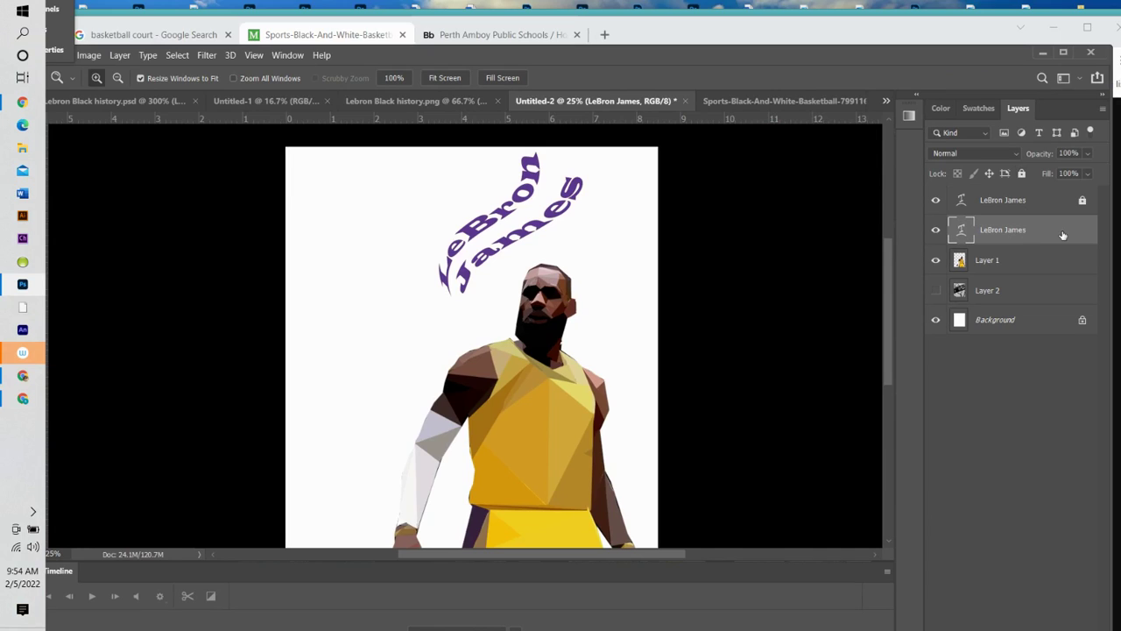
pyautogui.click(252, 38)
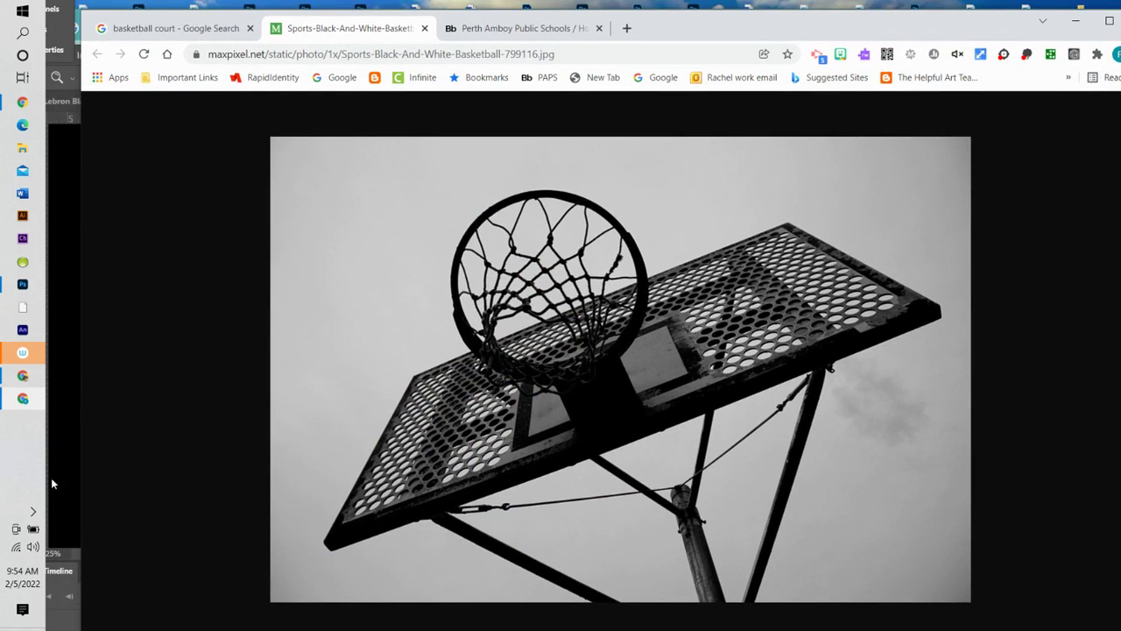
pyautogui.click(22, 284)
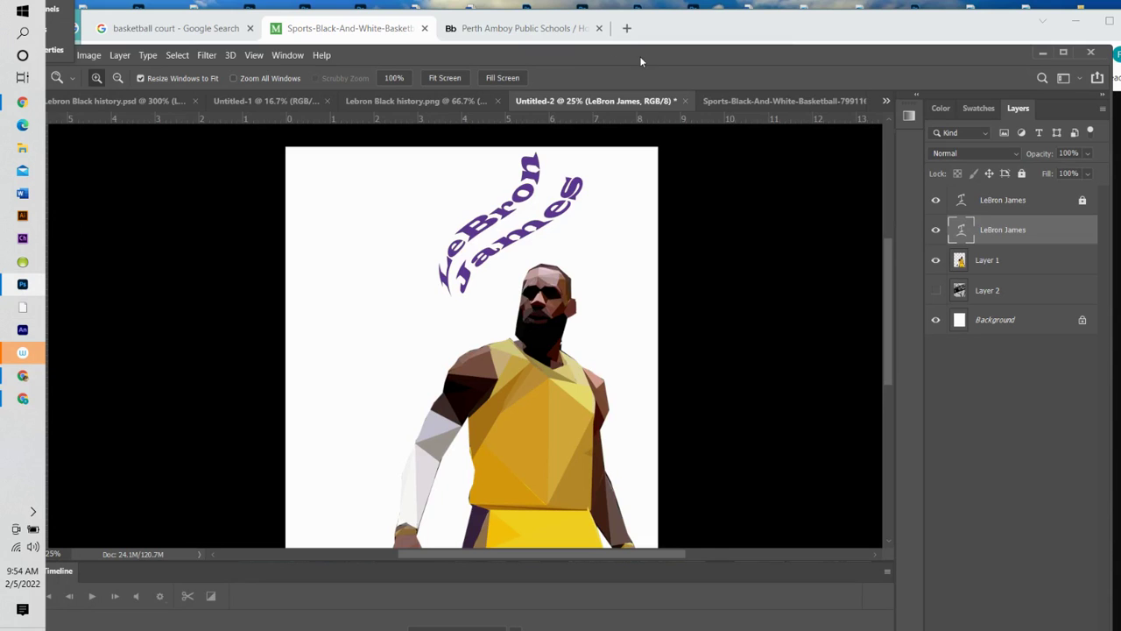
pyautogui.moveTo(639, 56); pyautogui.dragTo(687, 43)
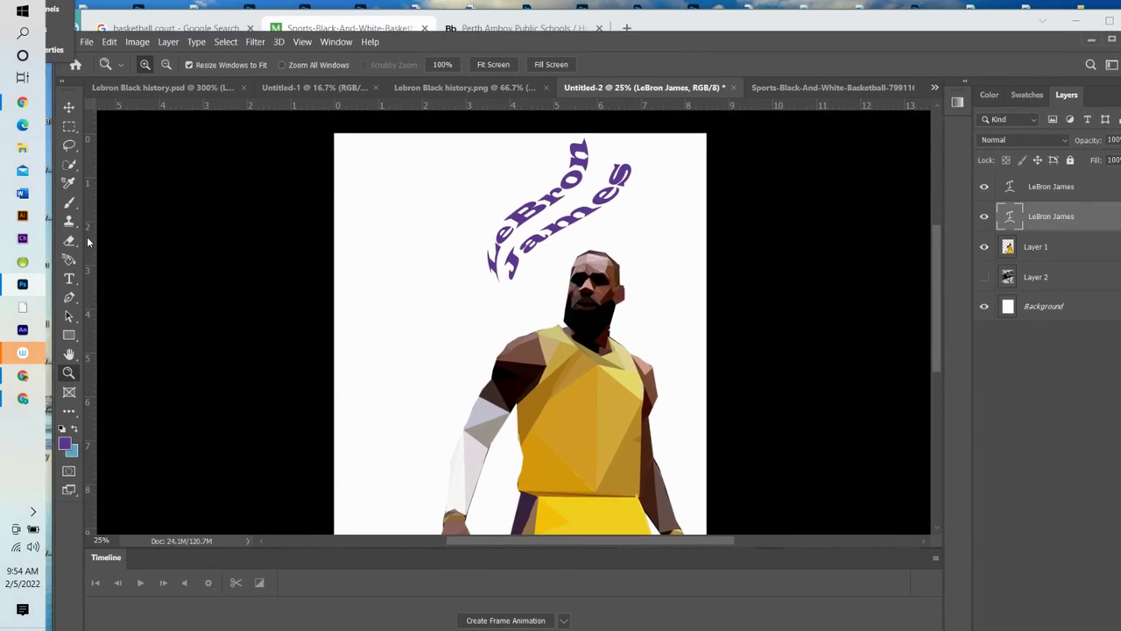
pyautogui.click(68, 106)
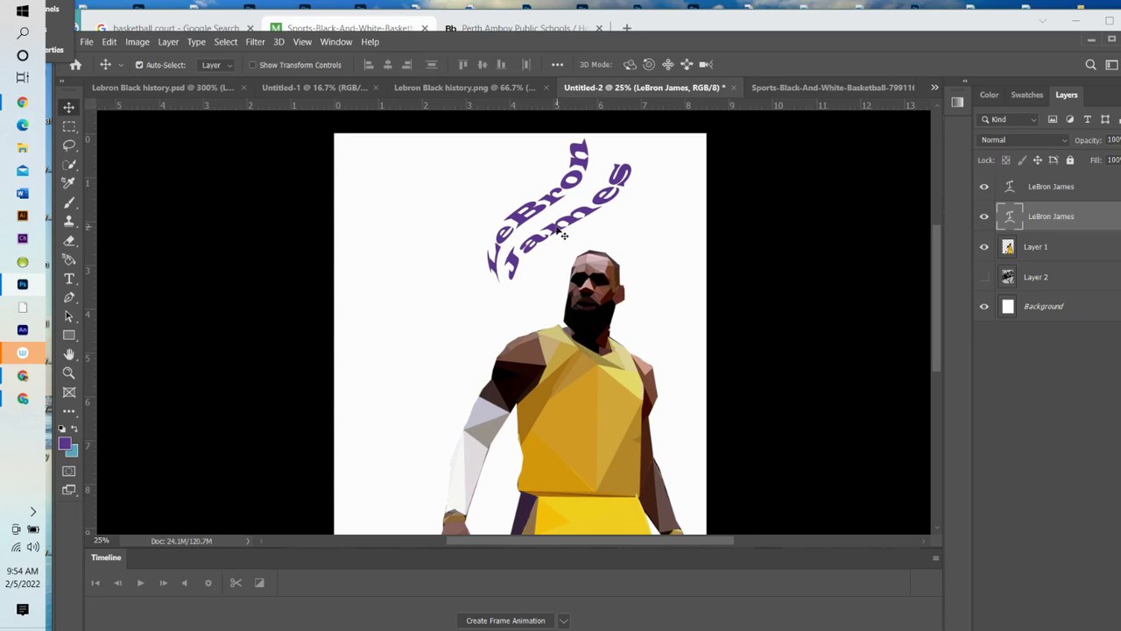
pyautogui.moveTo(558, 229); pyautogui.dragTo(560, 235)
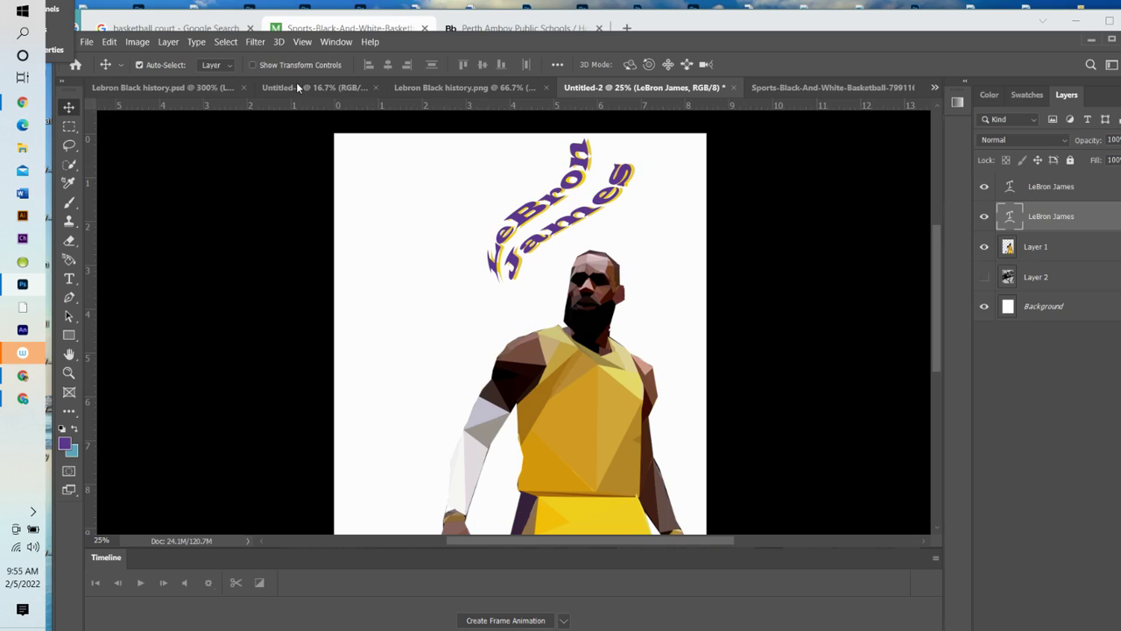
# Step: Add a black drop shadow with Distance 15 px, Spread 29% and Size 4 px
pyautogui.click(166, 41)
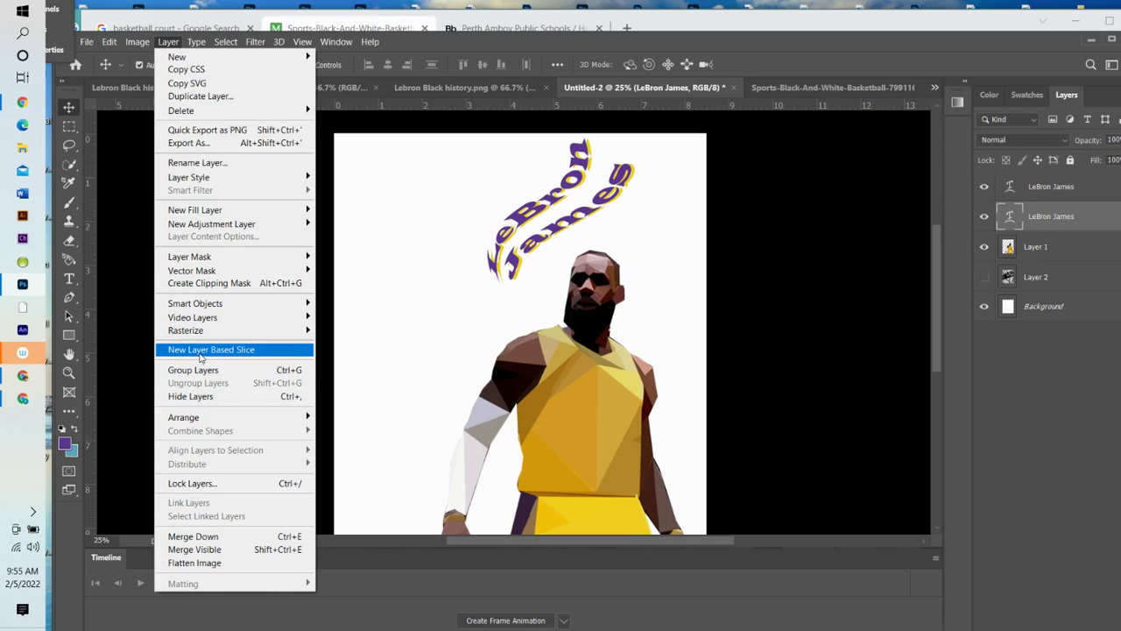
pyautogui.moveTo(247, 180)
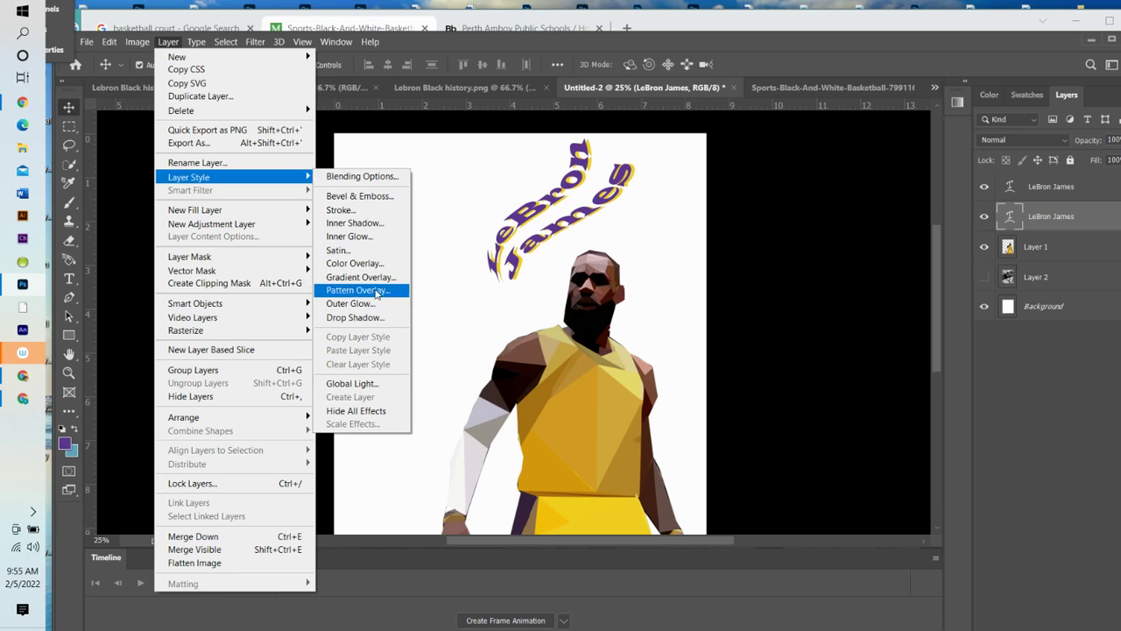
pyautogui.click(375, 317)
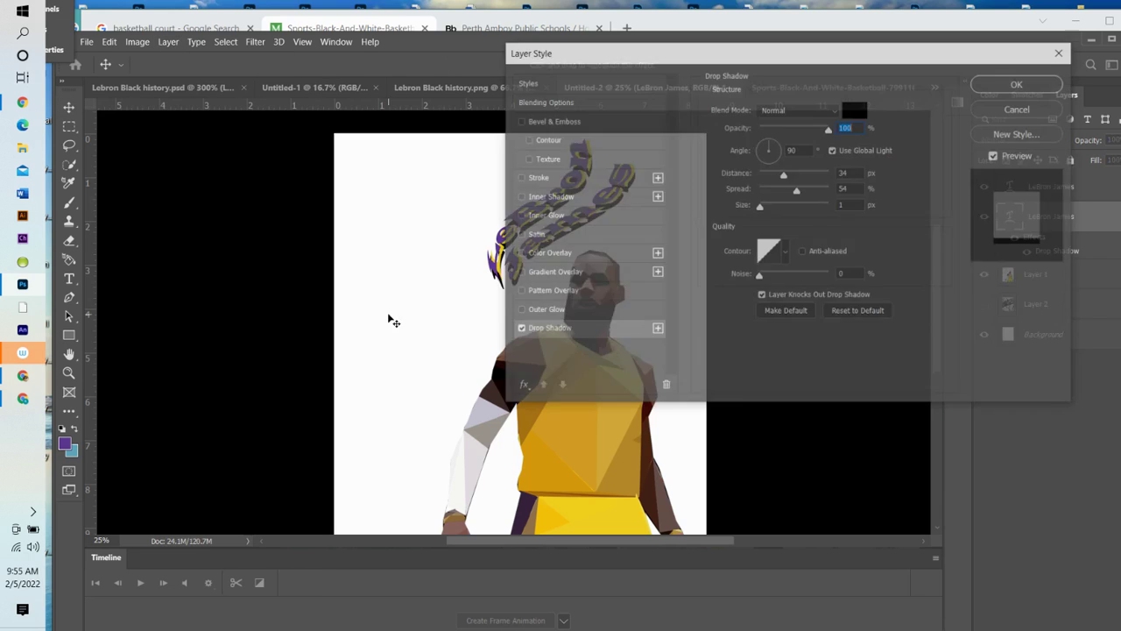
pyautogui.moveTo(827, 54); pyautogui.dragTo(977, 26)
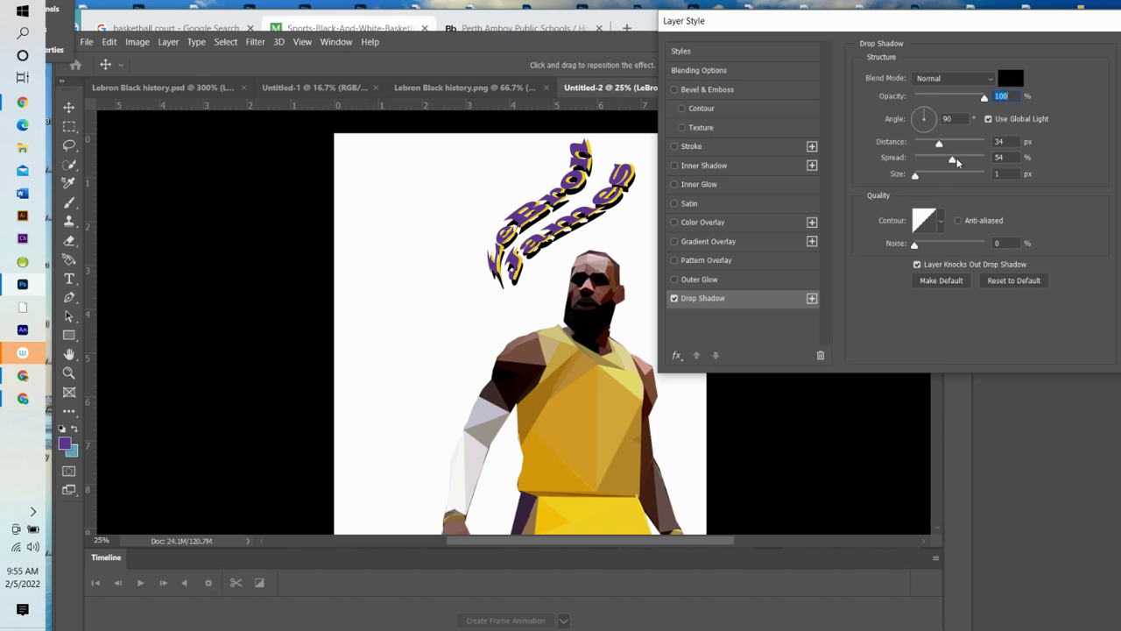
pyautogui.moveTo(953, 161); pyautogui.dragTo(928, 147)
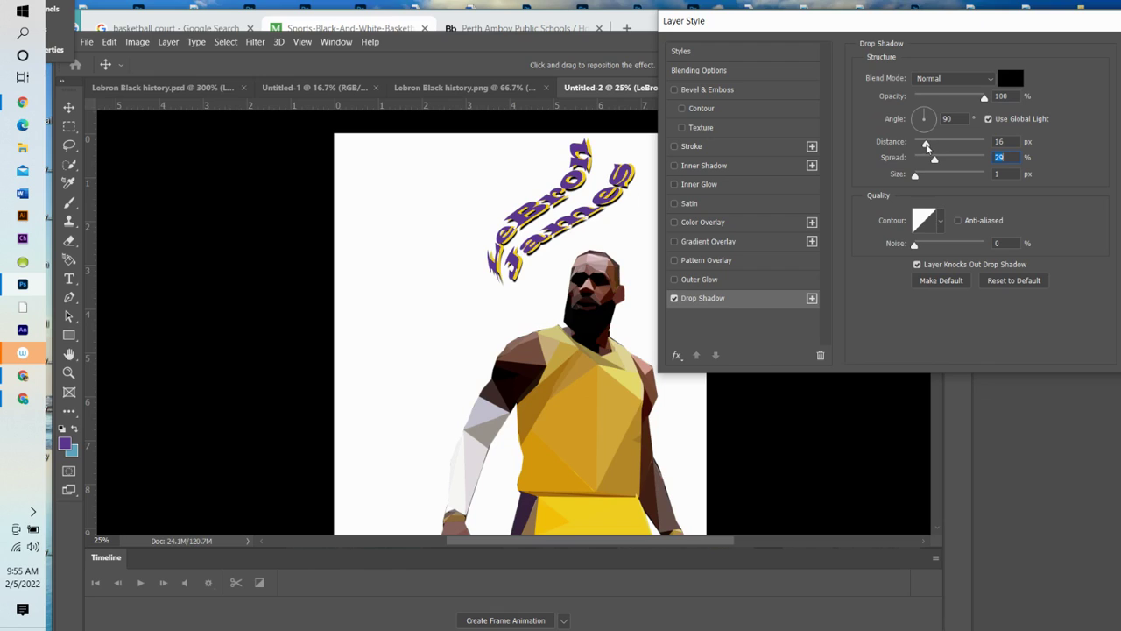
pyautogui.moveTo(926, 147); pyautogui.dragTo(920, 182)
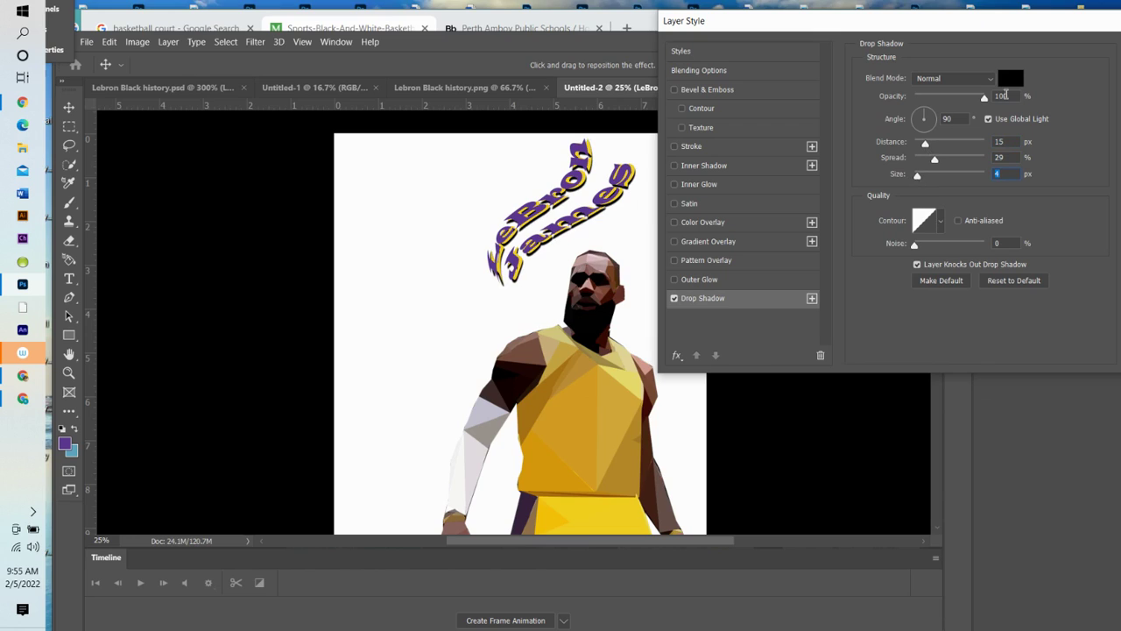
pyautogui.moveTo(1004, 32); pyautogui.dragTo(907, 34)
pyautogui.click(1076, 57)
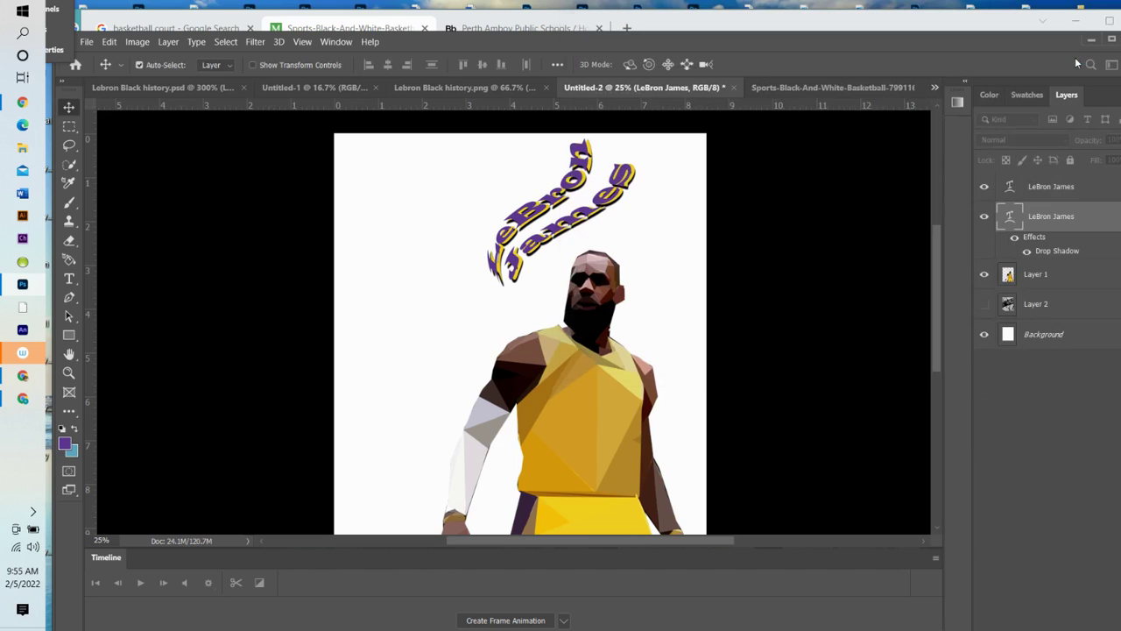
# Step: Make Layer 2's hoop photo visible, zoom out to the full poster, and select Layer 2
pyautogui.click(985, 304)
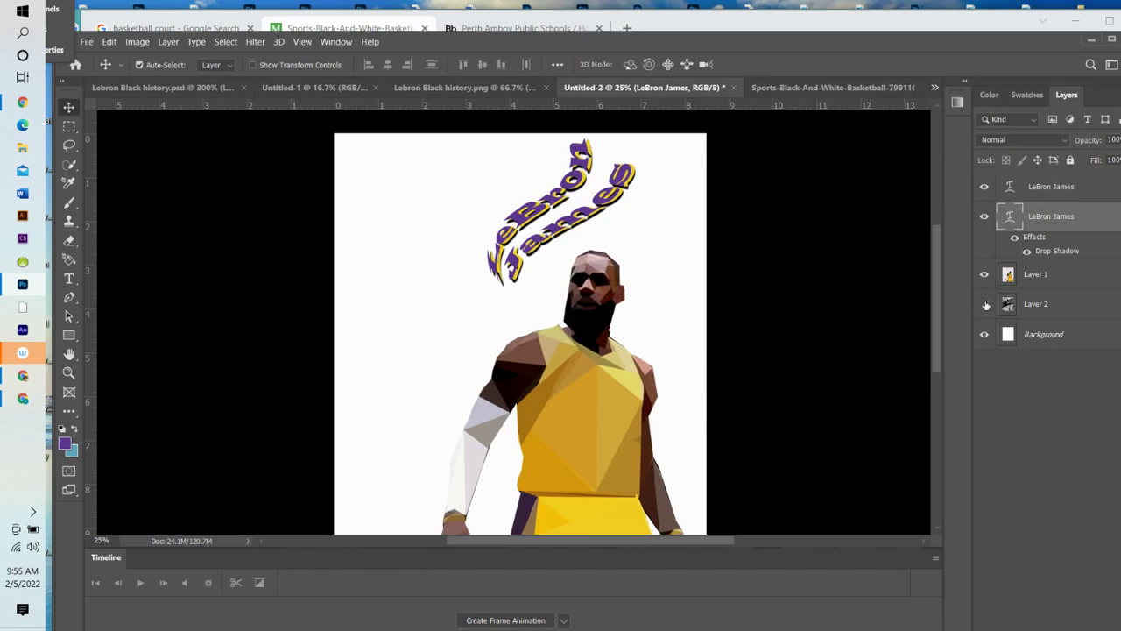
pyautogui.click(985, 304)
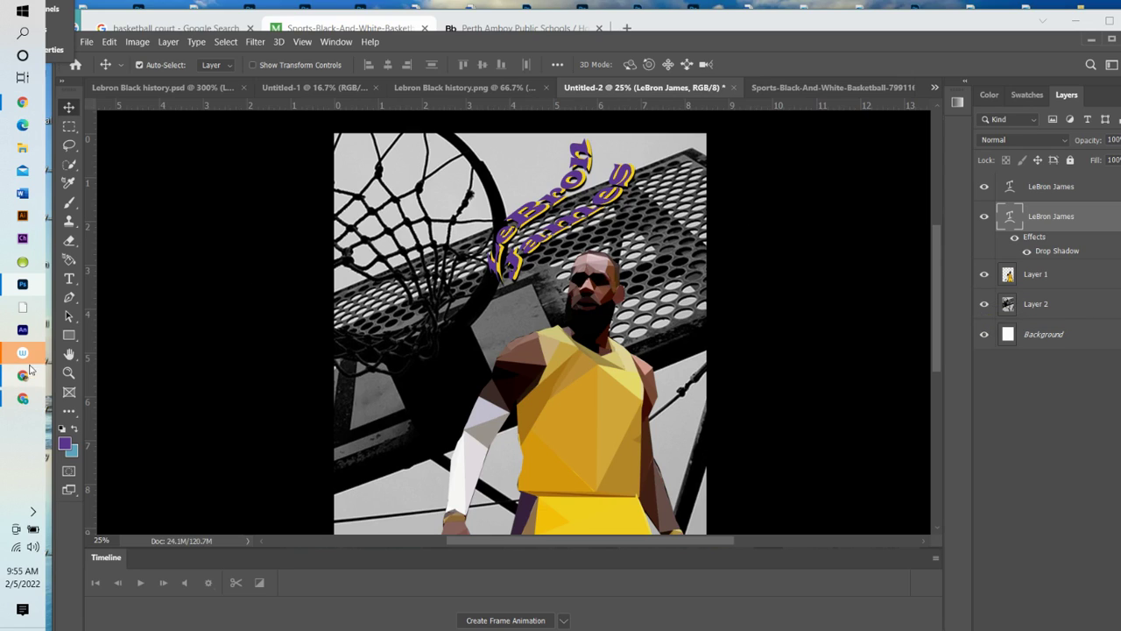
pyautogui.click(68, 373)
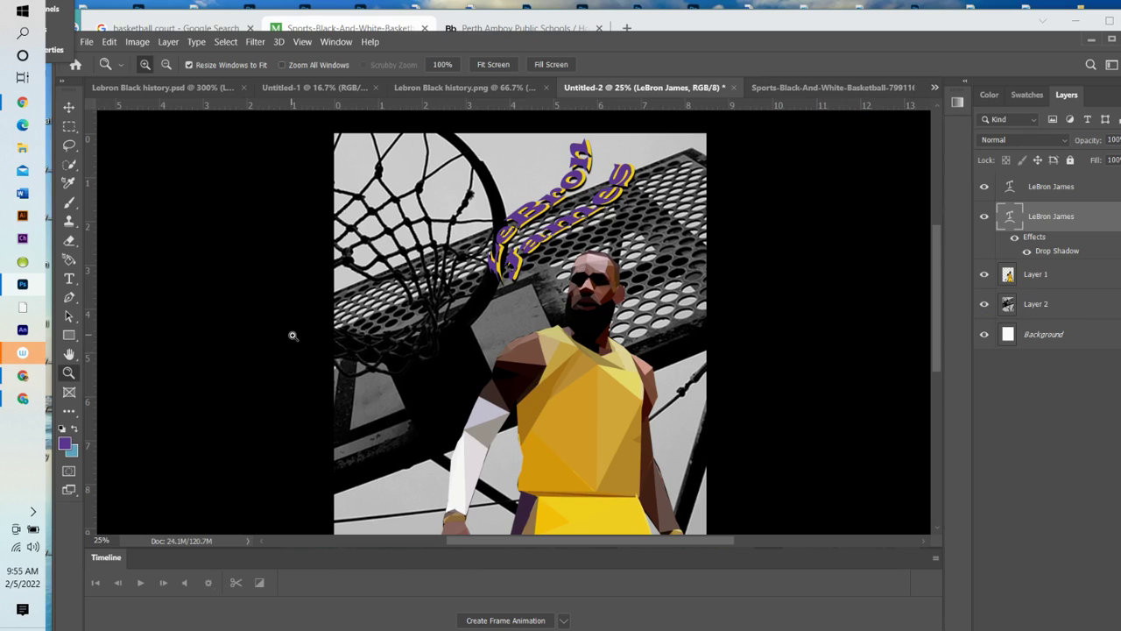
pyautogui.keyDown('alt'); pyautogui.click(343, 319); pyautogui.keyUp('alt')
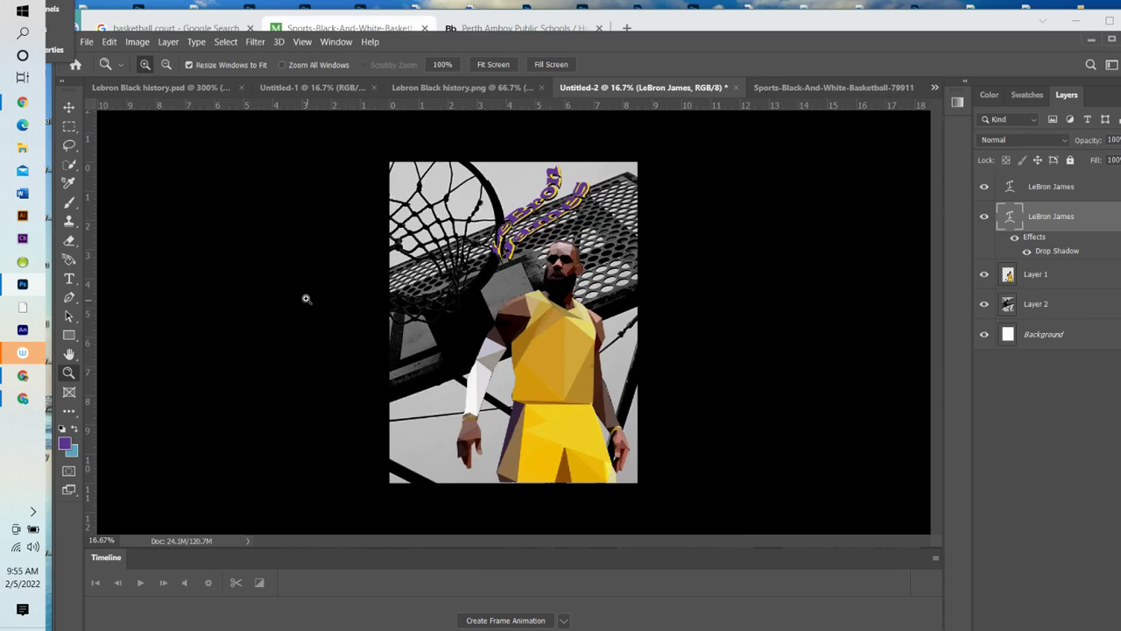
pyautogui.click(1032, 306)
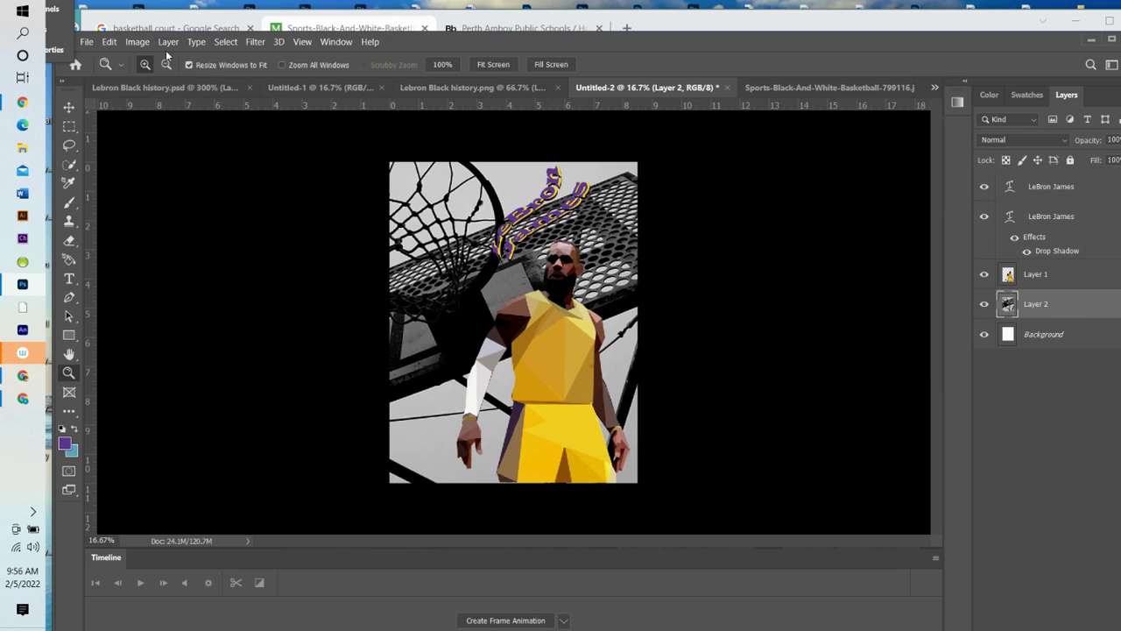
# Step: Toggle the hoop background's visibility, then add a new empty Layer 3 above it
pyautogui.click(984, 305)
pyautogui.click(985, 307)
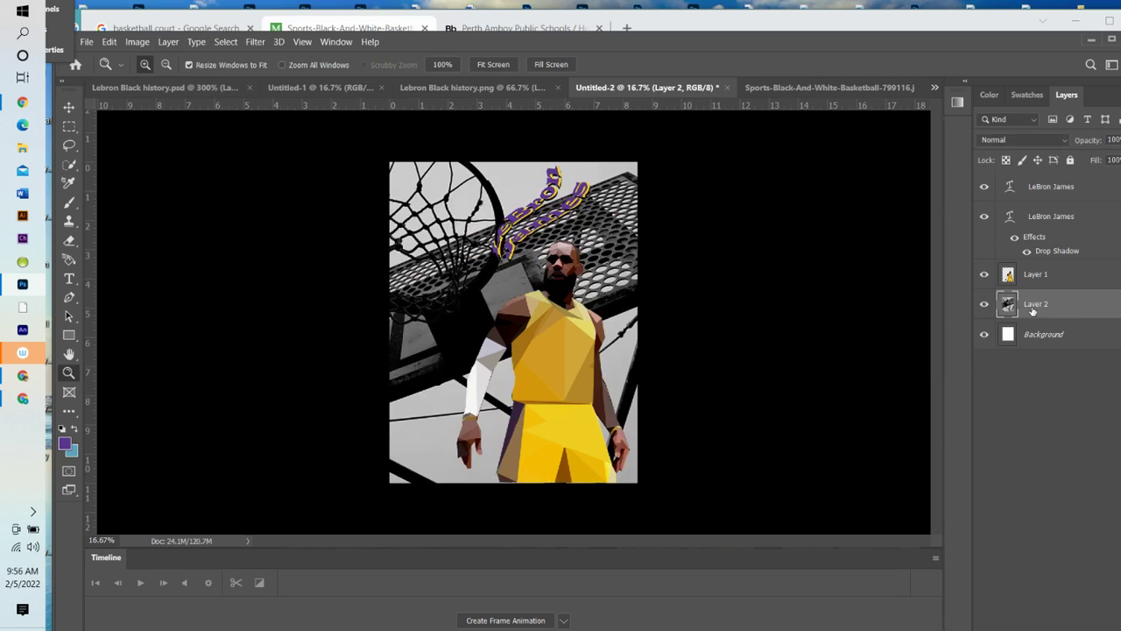
pyautogui.click(166, 43)
pyautogui.moveTo(176, 58)
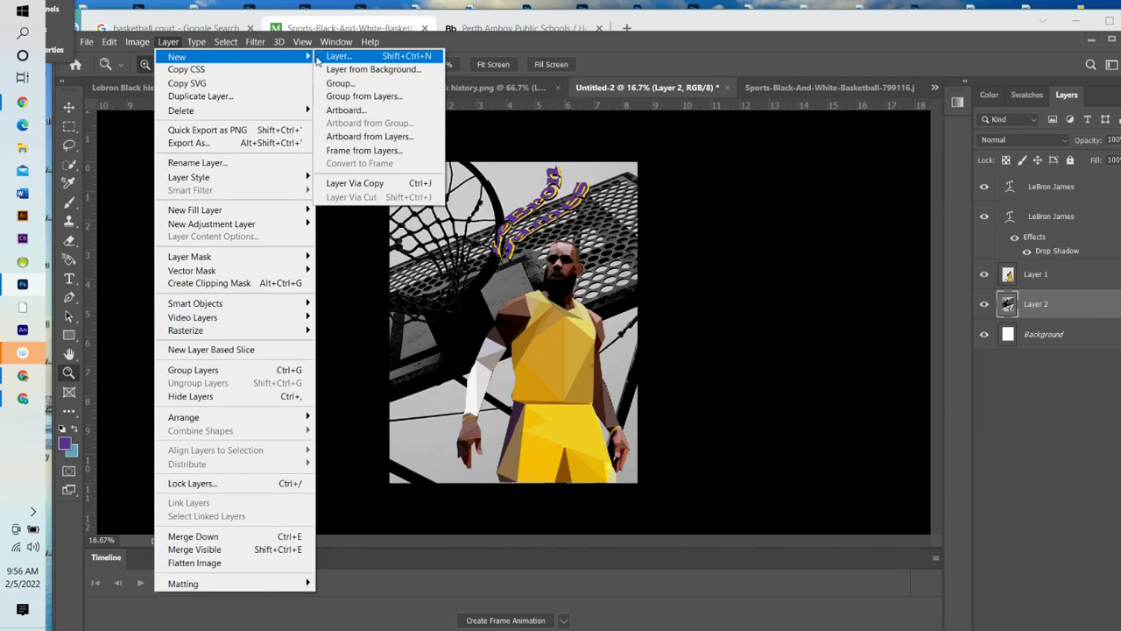
pyautogui.click(377, 57)
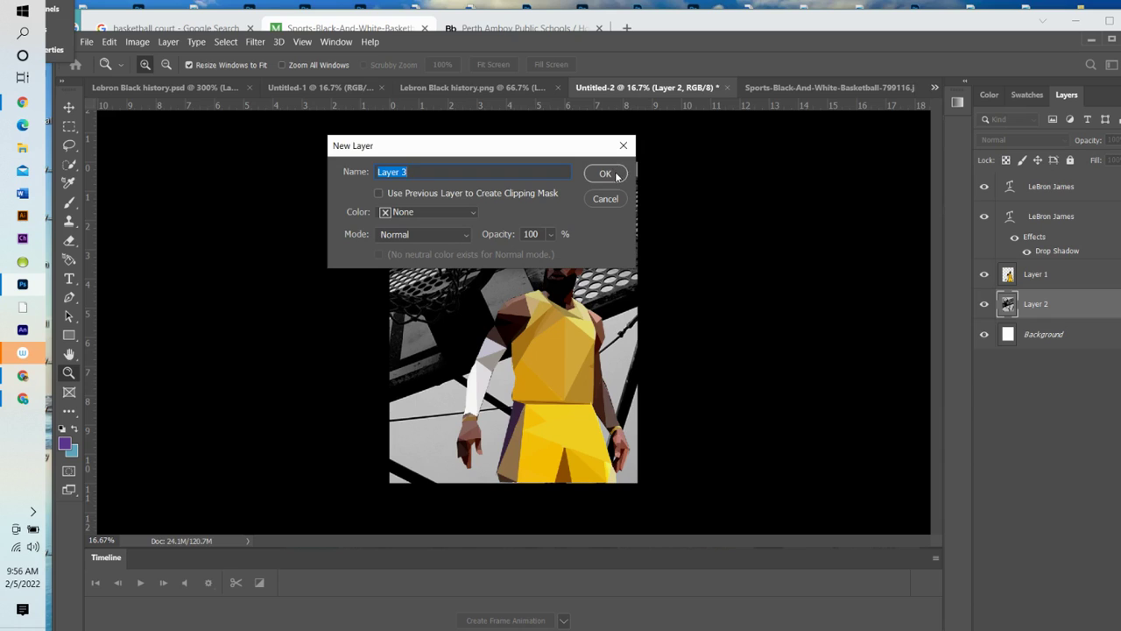
pyautogui.click(606, 172)
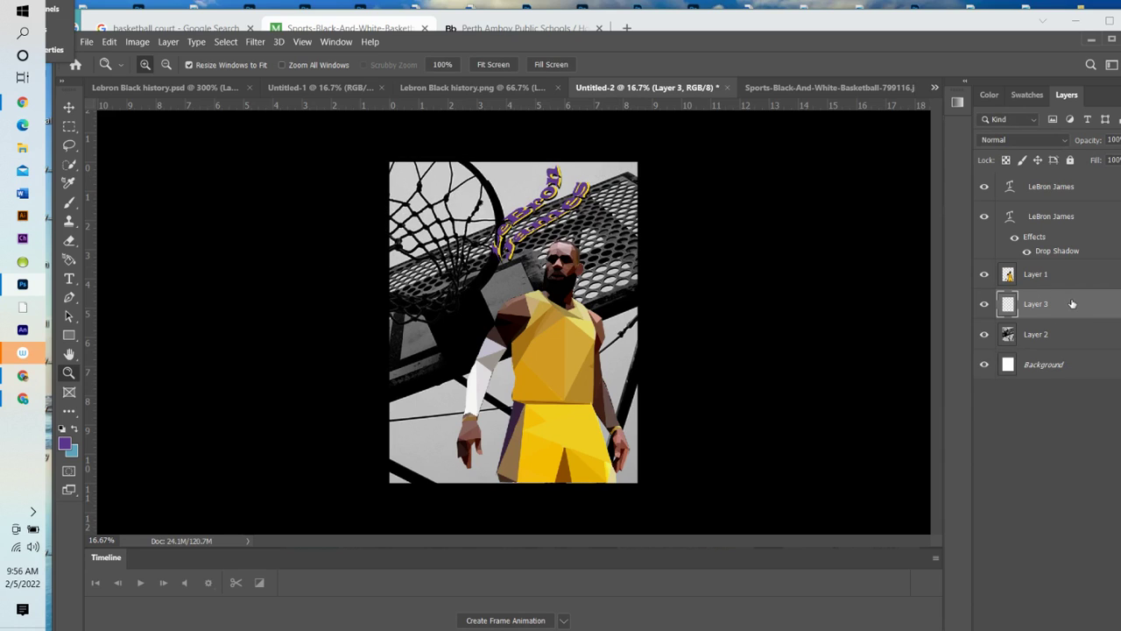
# Step: Fill Layer 3 with the solid dark blue colour #212d7c
pyautogui.click(108, 42)
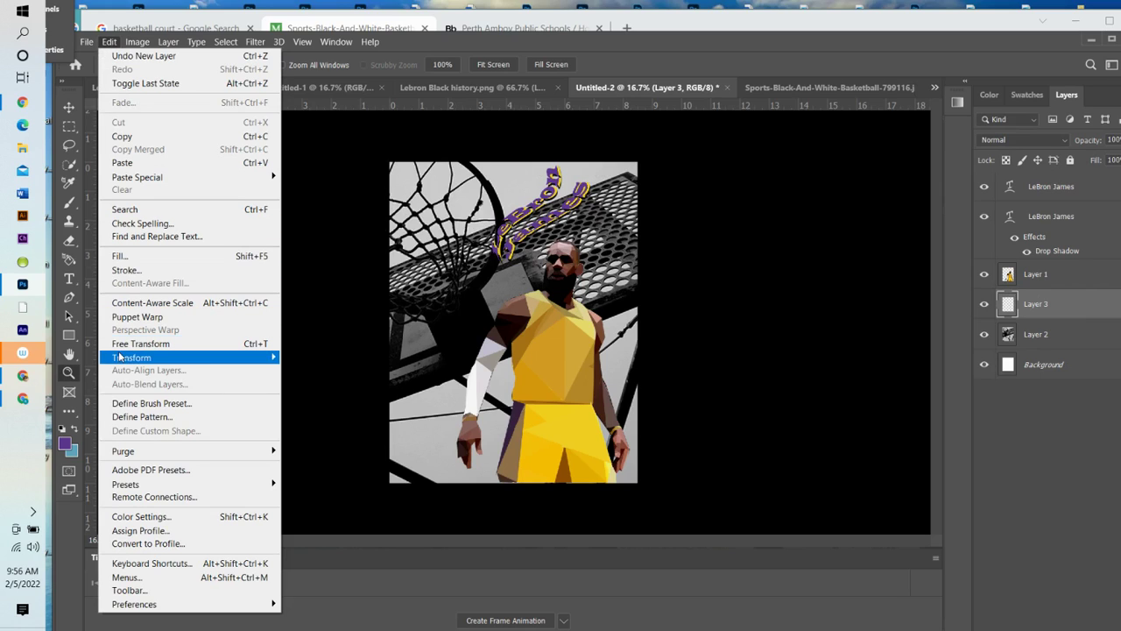
pyautogui.click(133, 256)
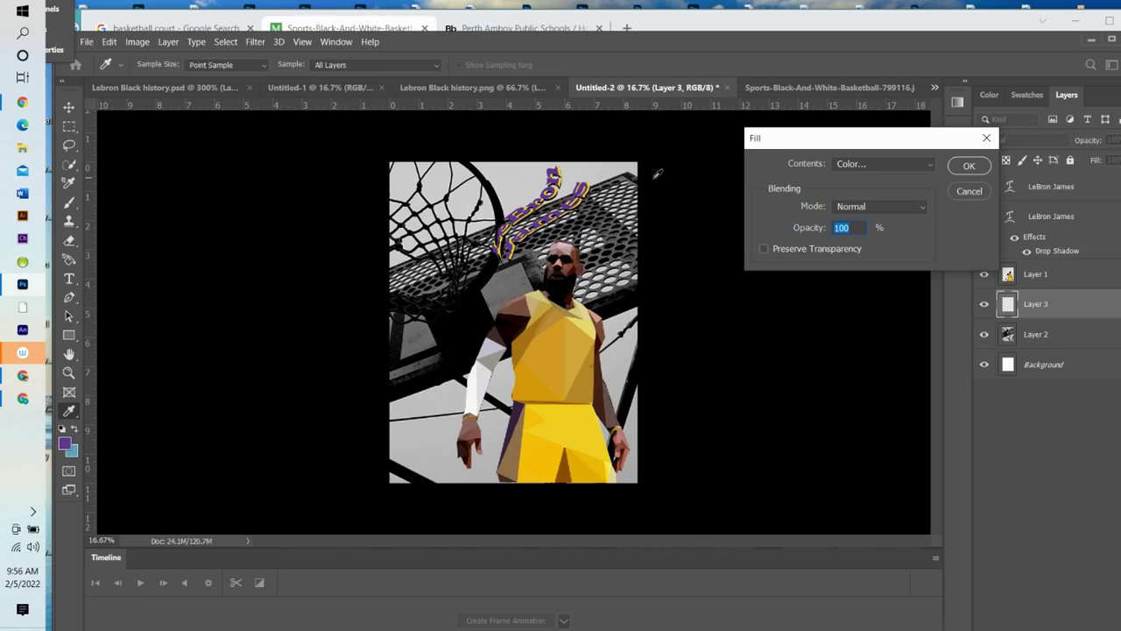
pyautogui.click(860, 168)
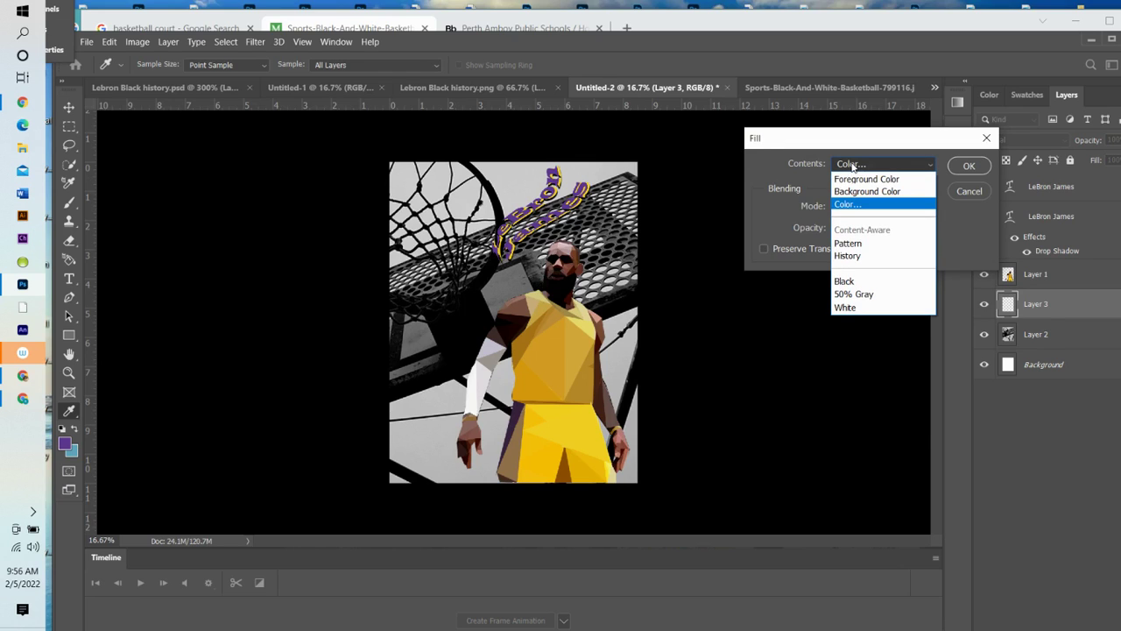
pyautogui.click(854, 166)
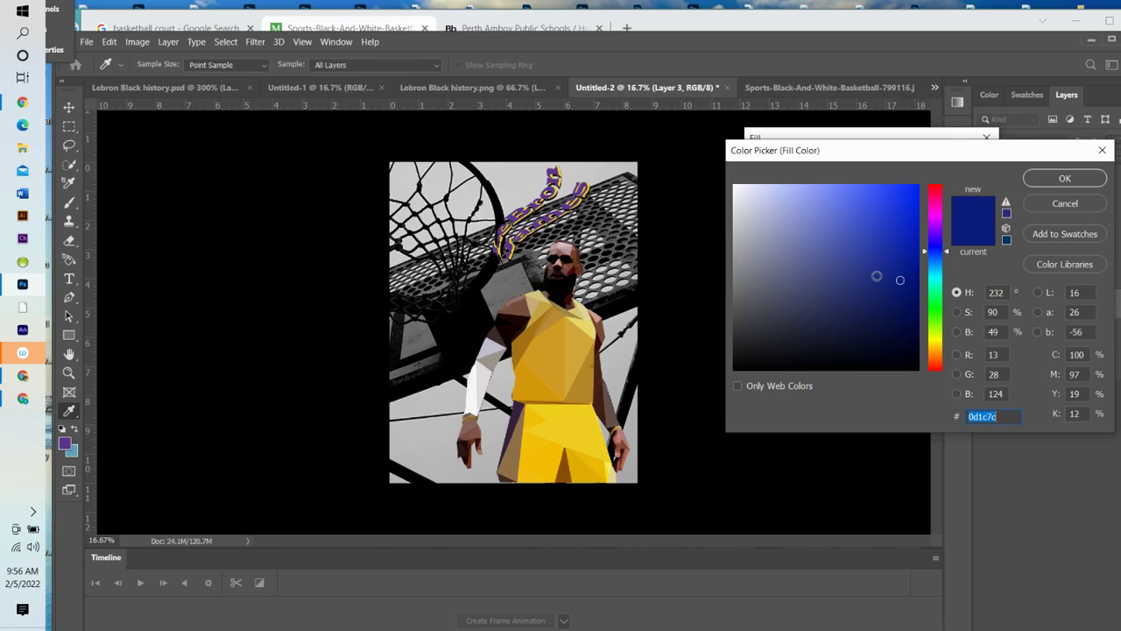
pyautogui.click(870, 279)
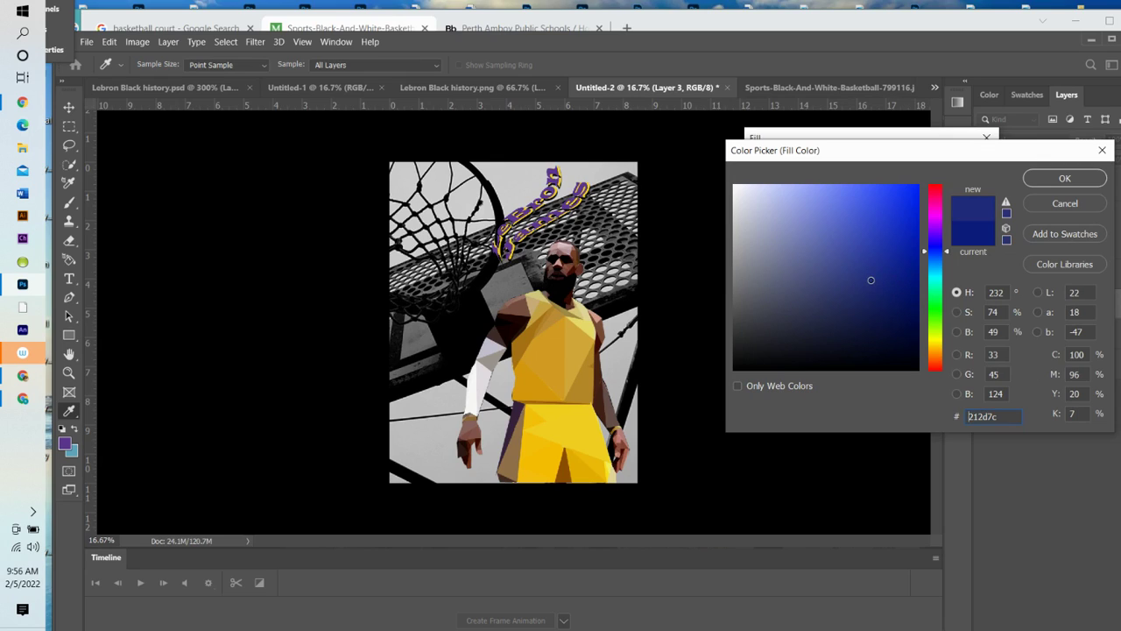
pyautogui.click(1067, 179)
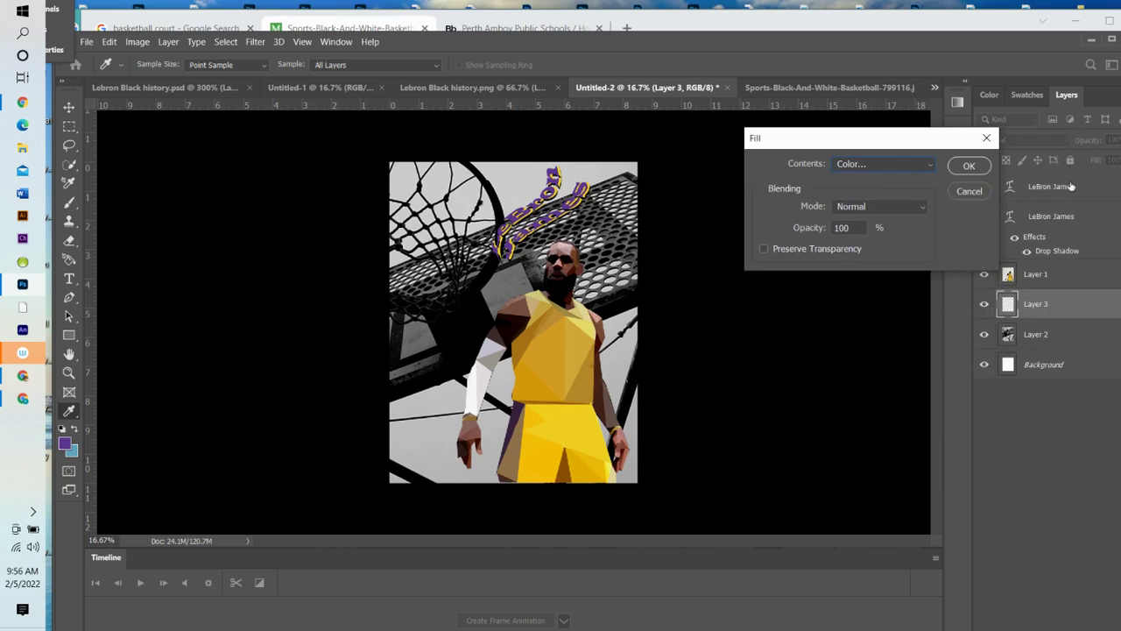
pyautogui.click(969, 166)
pyautogui.press('z')
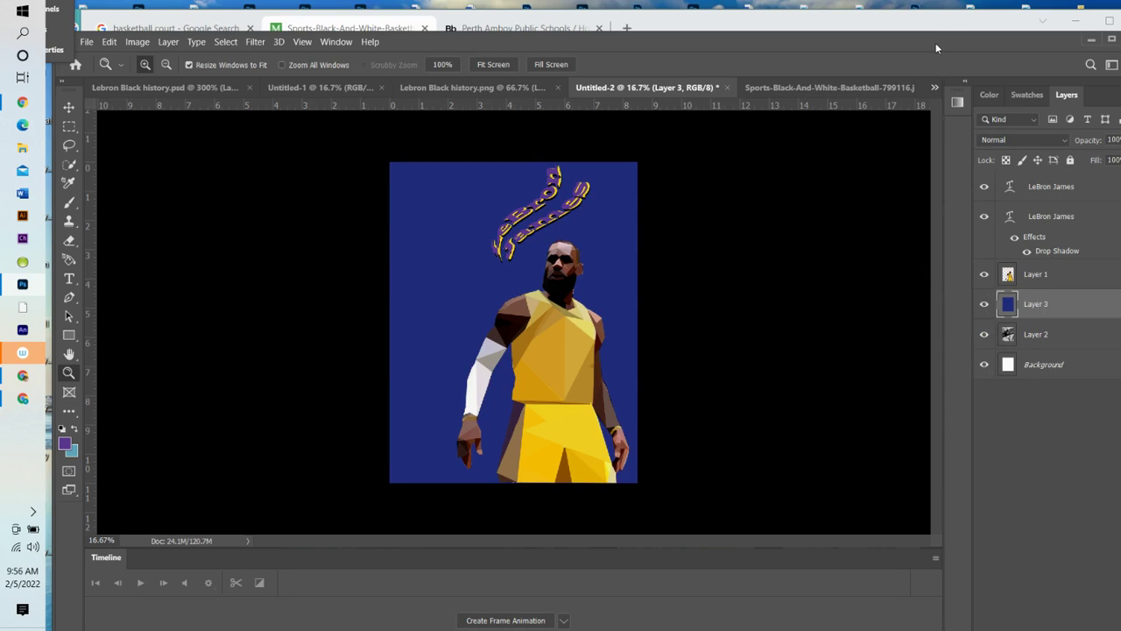
# Step: Blend Layer 3 as Linear Dodge (Add) at 33% opacity, then select Layer 2
pyautogui.moveTo(936, 45); pyautogui.dragTo(885, 37)
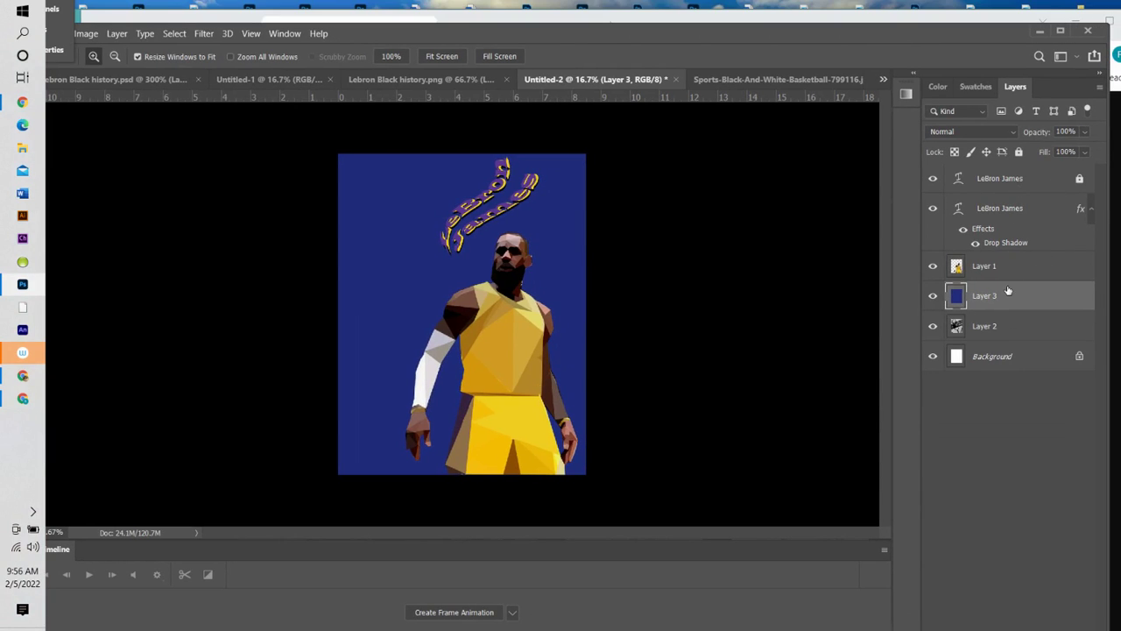
pyautogui.click(1001, 130)
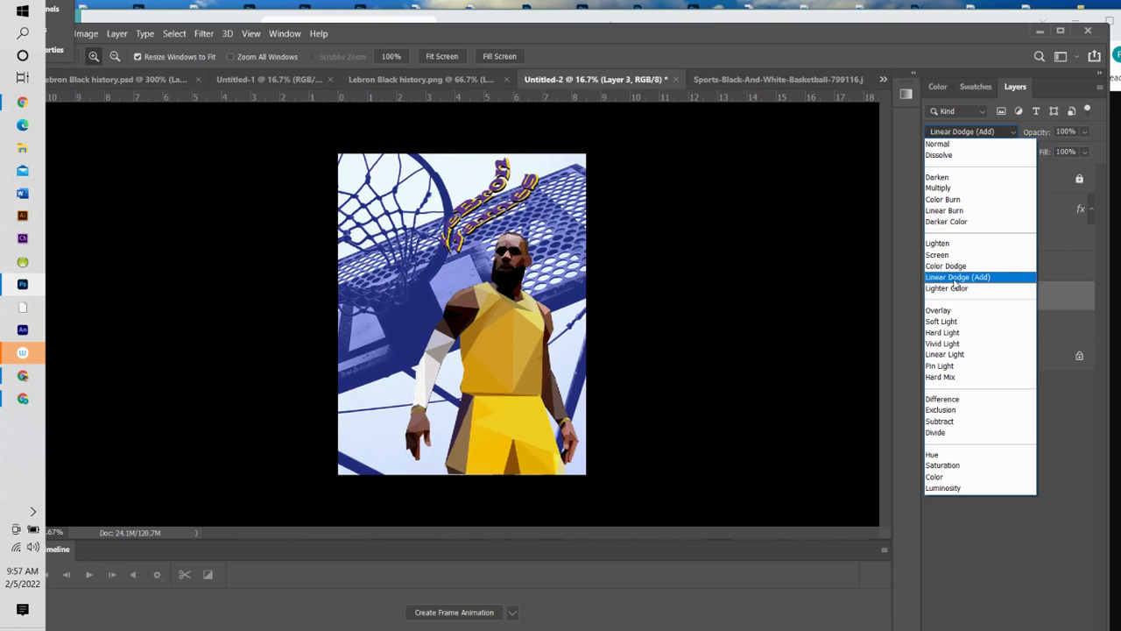
pyautogui.click(955, 280)
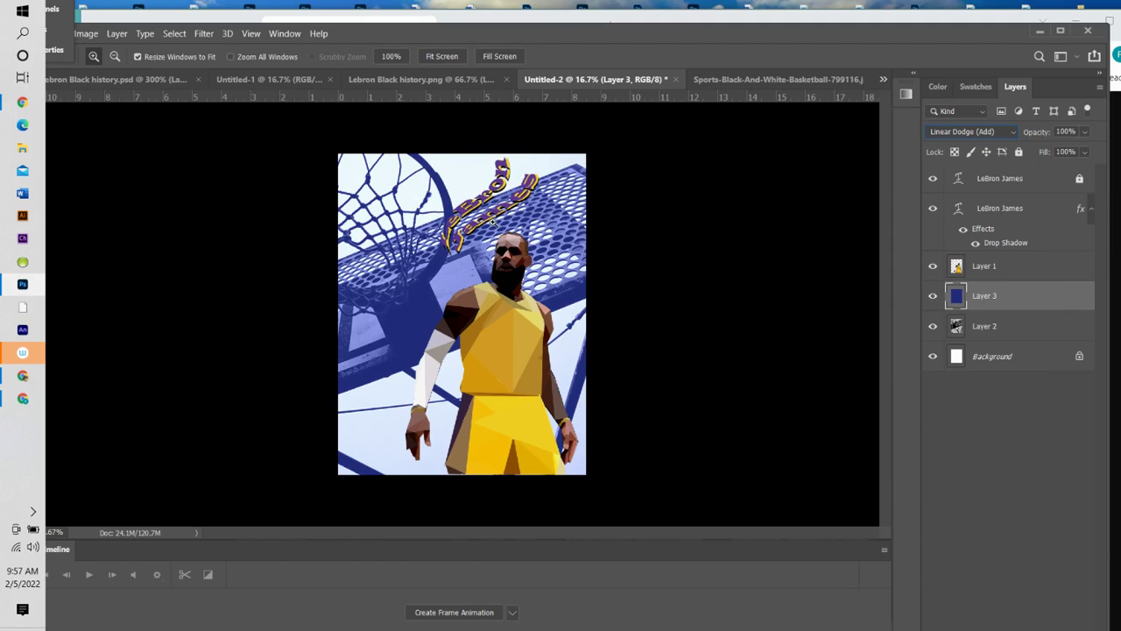
pyautogui.click(1086, 132)
pyautogui.moveTo(1097, 151); pyautogui.dragTo(1052, 152)
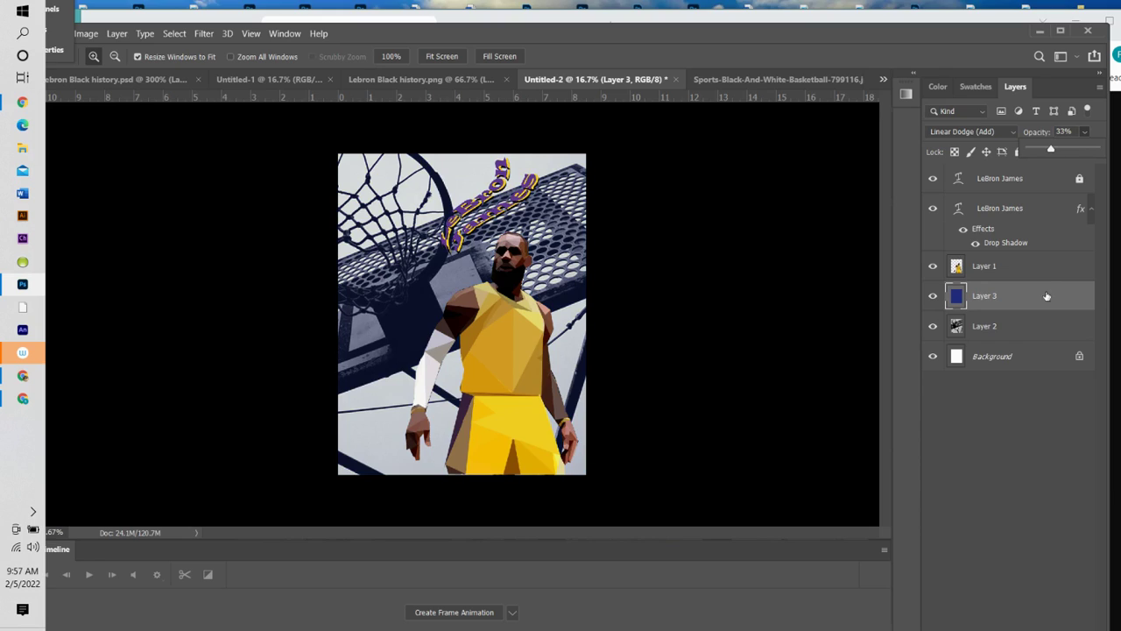
pyautogui.click(1045, 326)
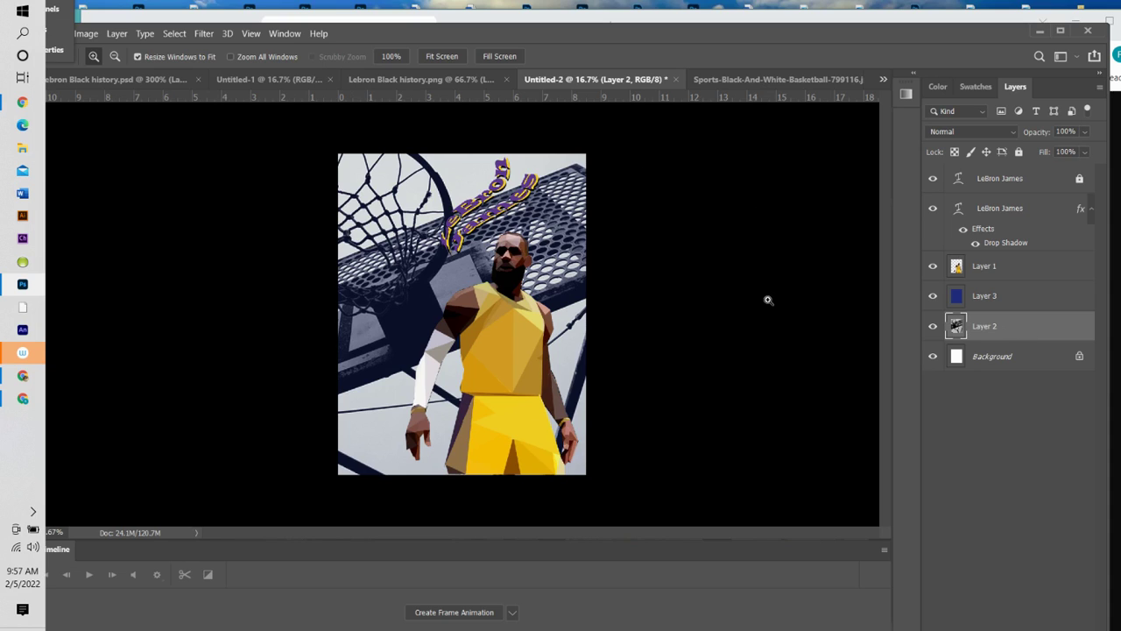
# Step: Set Layer 2's blend mode to Difference and its opacity to 29%
pyautogui.click(1001, 130)
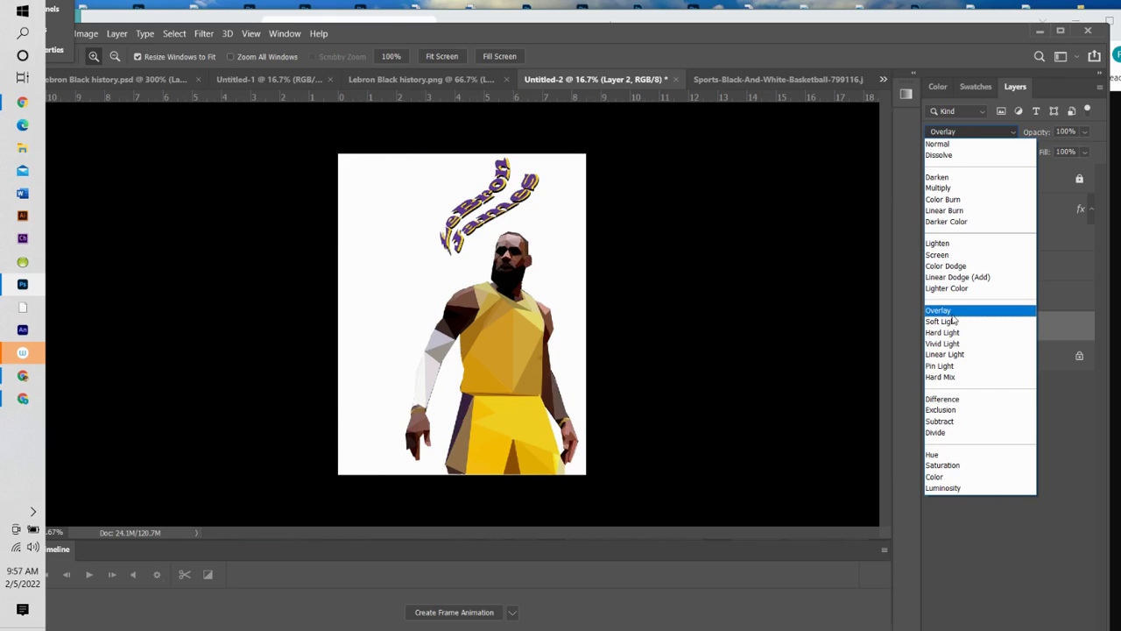
pyautogui.click(939, 401)
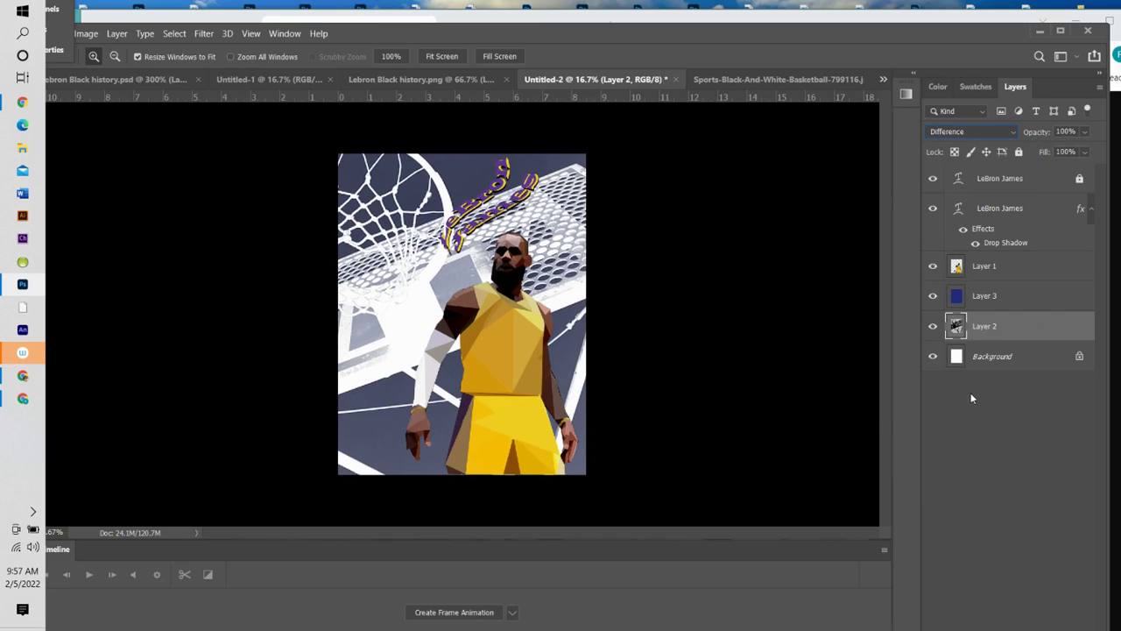
pyautogui.click(1086, 131)
pyautogui.moveTo(1096, 150); pyautogui.dragTo(1050, 151)
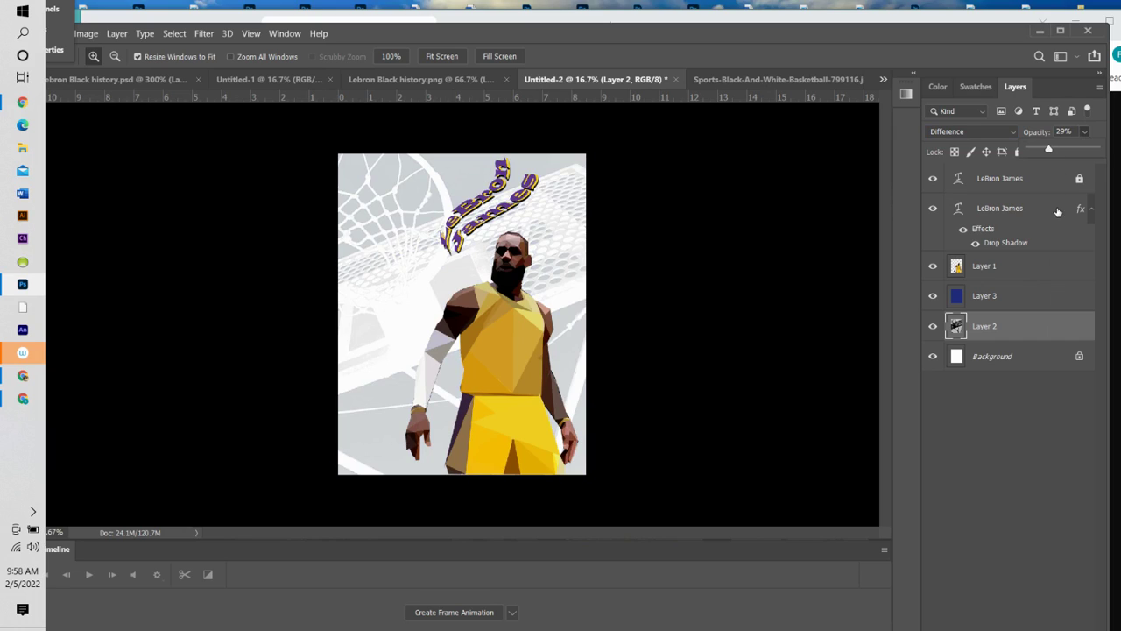
# Step: Hide the outlined LeBron James title copy and select the plain title layer
pyautogui.click(935, 210)
pyautogui.click(934, 209)
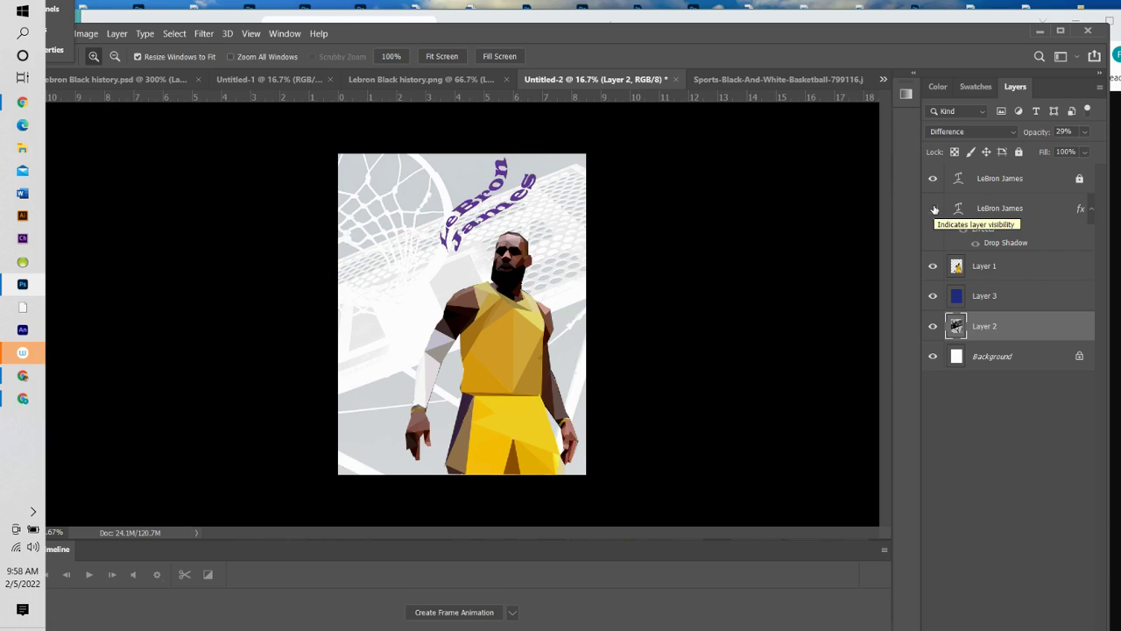
pyautogui.click(935, 209)
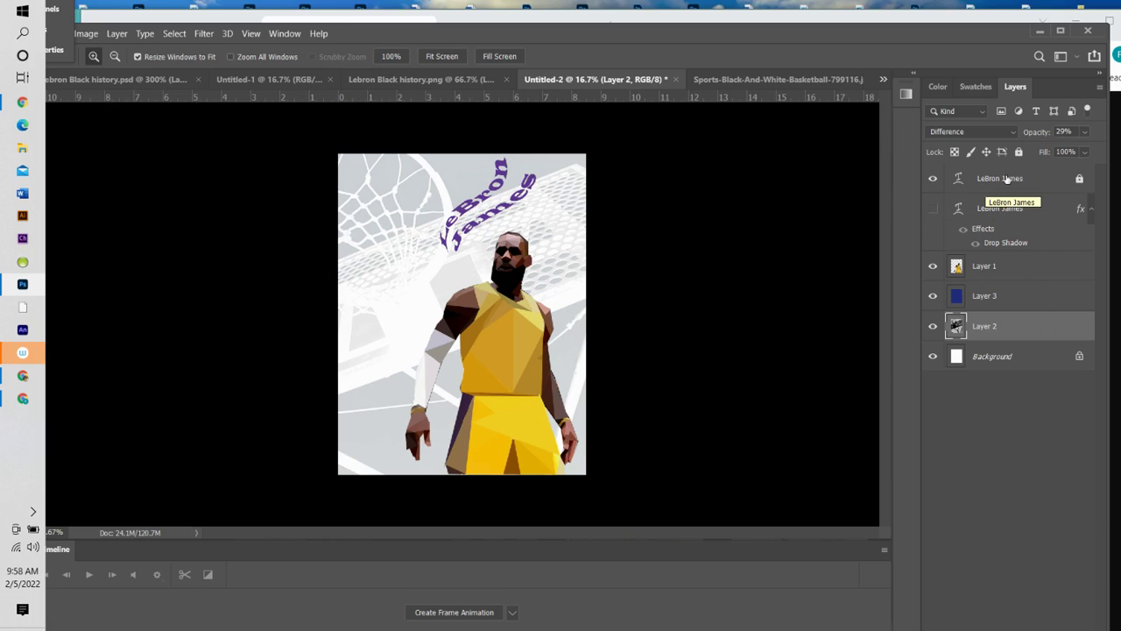
pyautogui.click(1079, 178)
pyautogui.hotkey('shift', 'alt', 'n')
pyautogui.click(1049, 184)
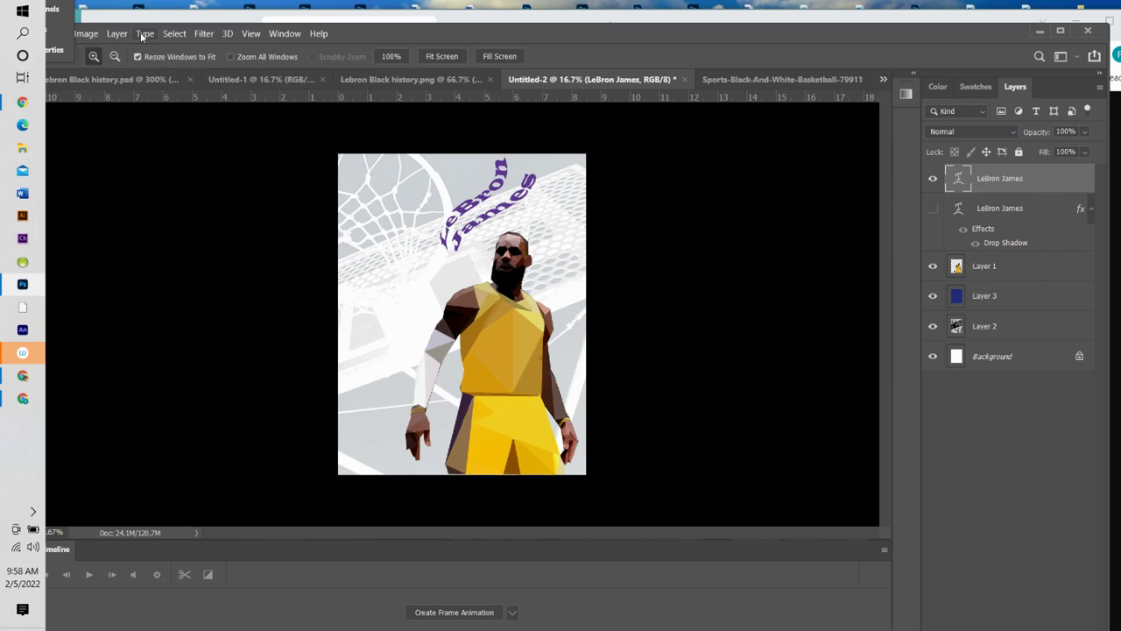
# Step: Scale the plain LeBron James title to 142.95% and shift it up and right
pyautogui.moveTo(434, 35); pyautogui.dragTo(493, 31)
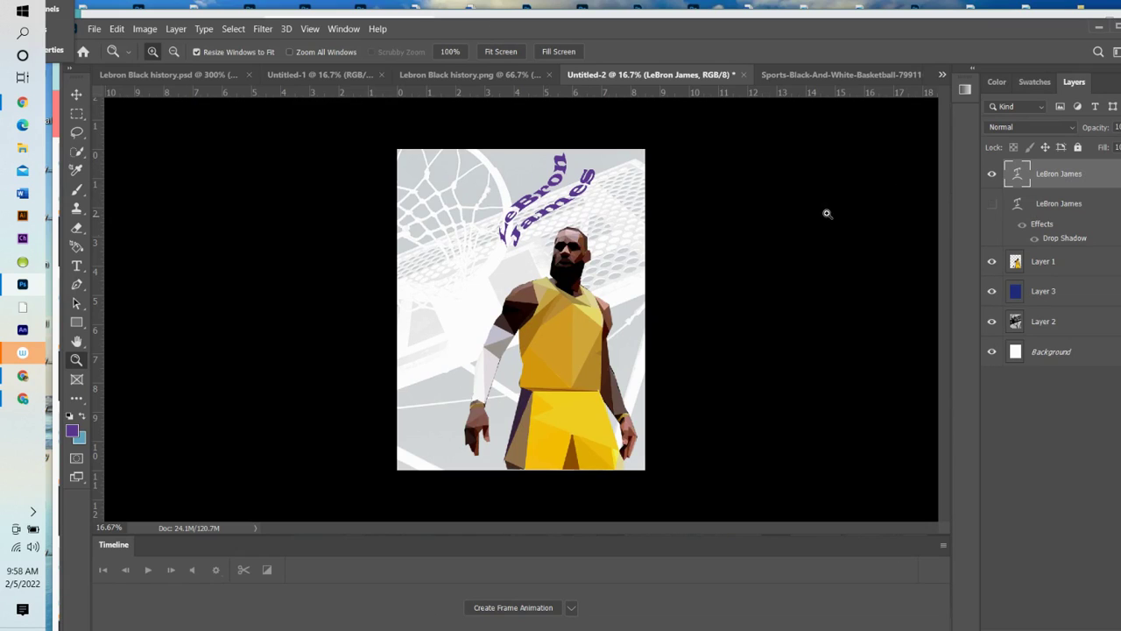
pyautogui.click(117, 29)
pyautogui.moveTo(186, 349)
pyautogui.click(324, 364)
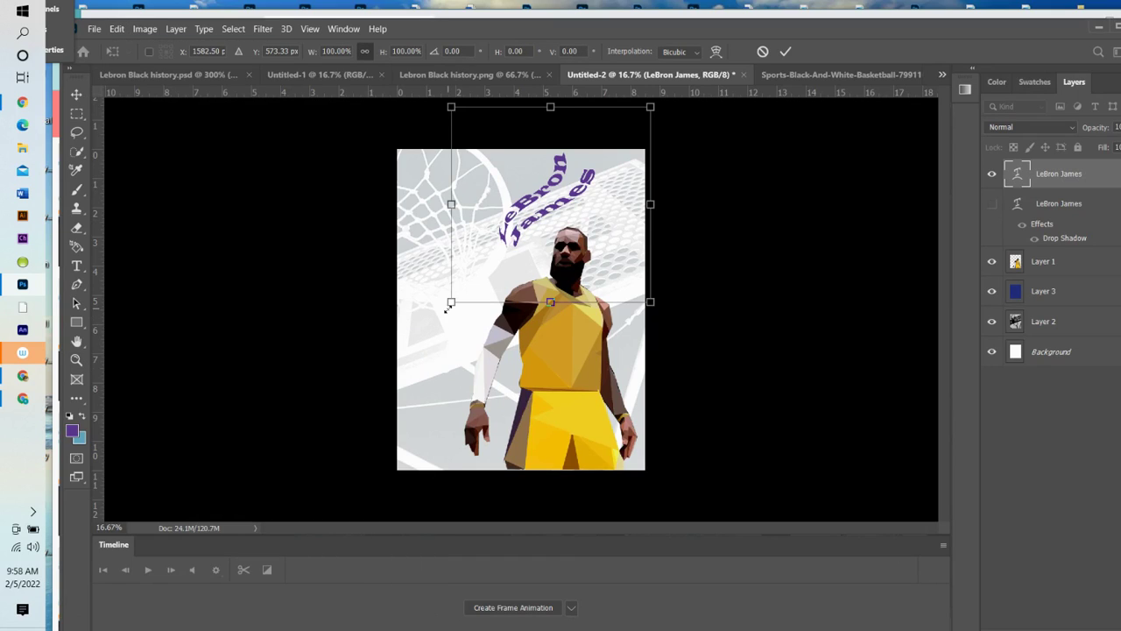
pyautogui.moveTo(450, 306); pyautogui.dragTo(412, 350)
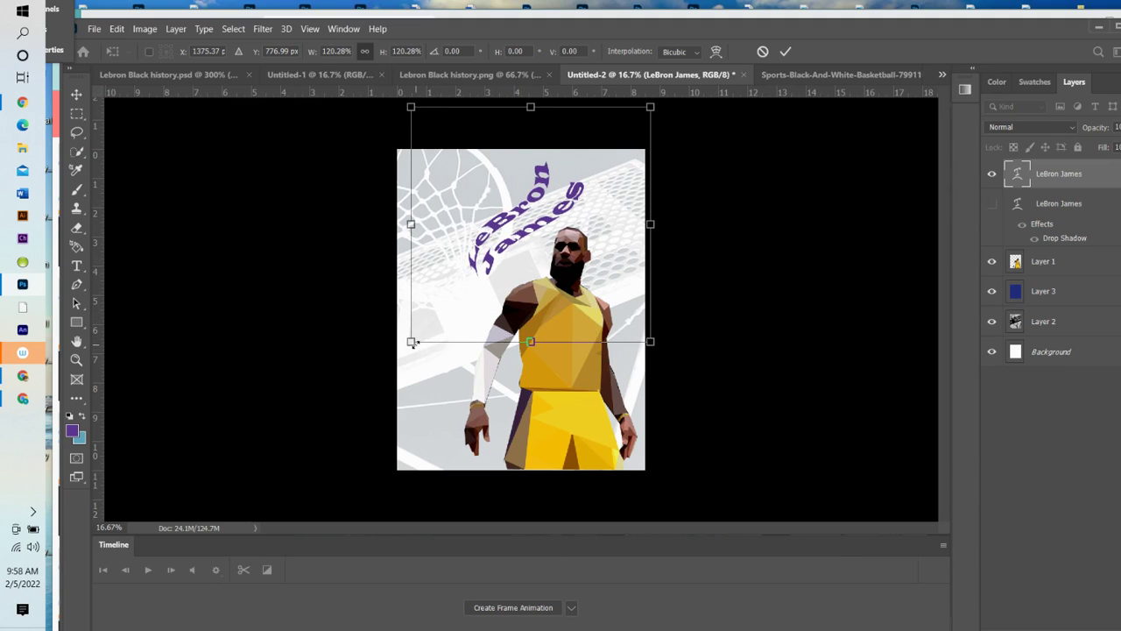
pyautogui.moveTo(410, 342); pyautogui.dragTo(366, 386)
pyautogui.moveTo(471, 295)
pyautogui.mouseDown()
pyautogui.moveTo(519, 250)
pyautogui.moveTo(442, 300)
pyautogui.moveTo(455, 306)
pyautogui.mouseUp()
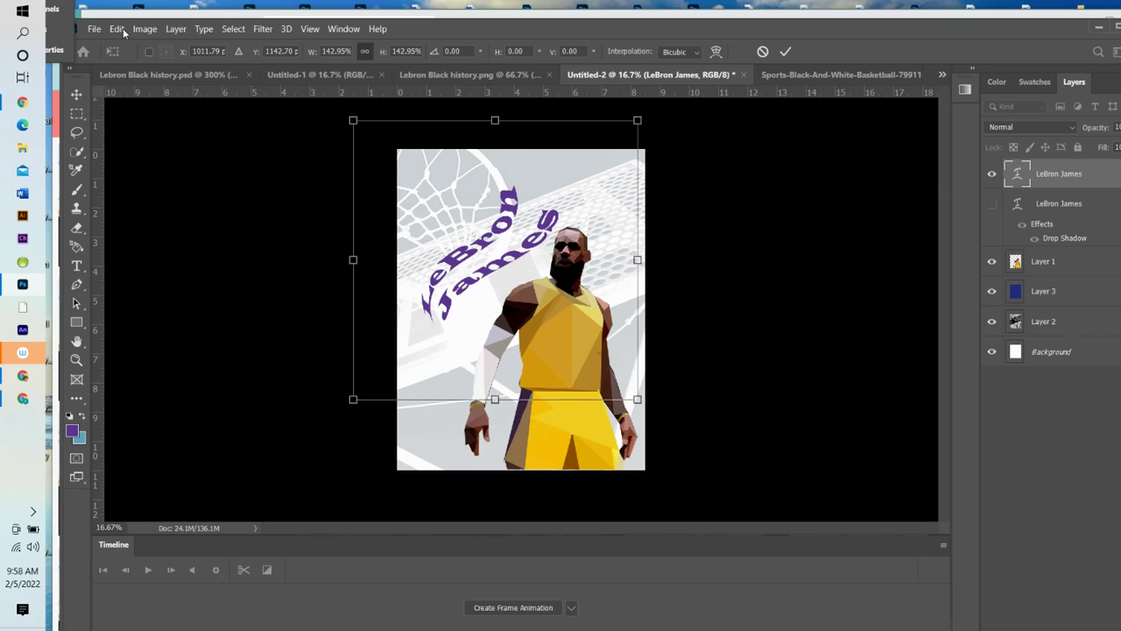
# Step: Rotate the enlarged title to about -6.19° and commit the transform
pyautogui.click(121, 30)
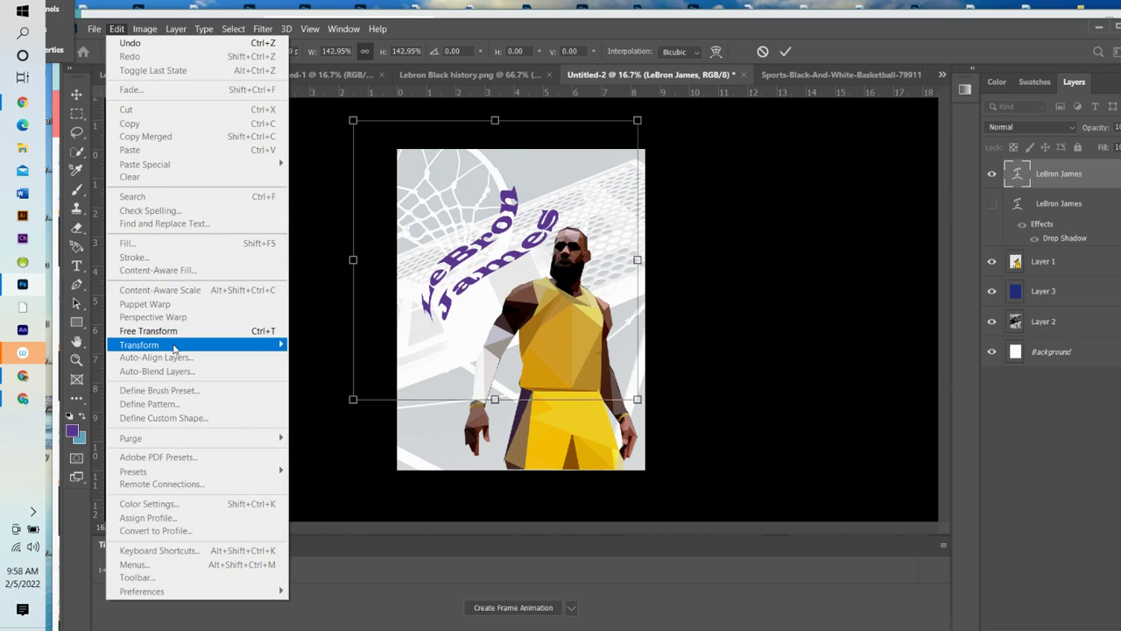
pyautogui.moveTo(272, 348)
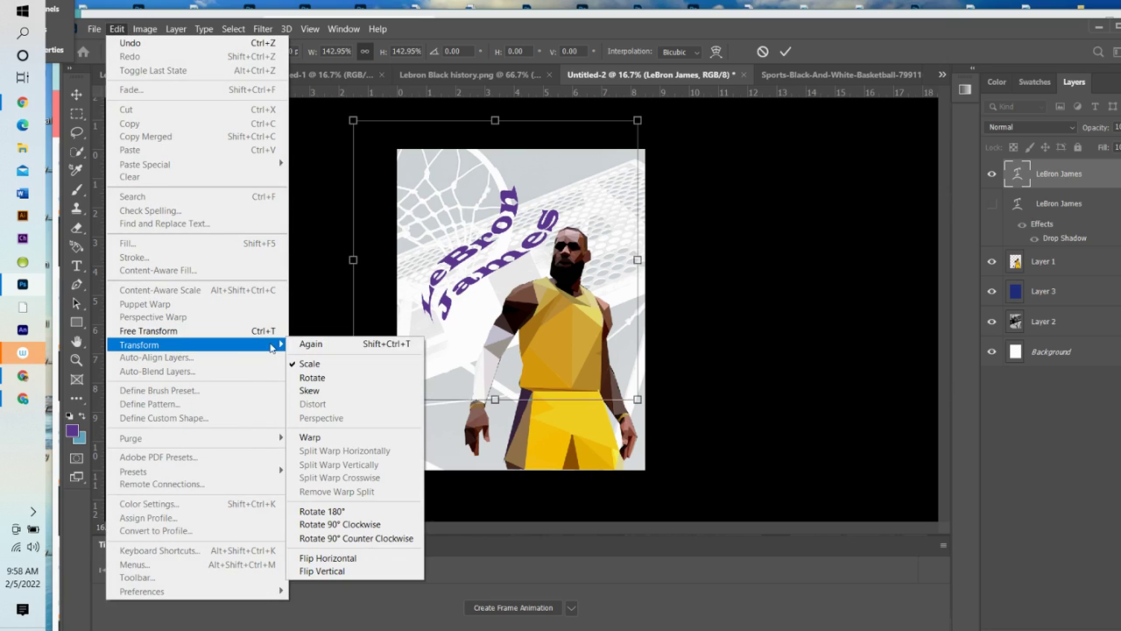
pyautogui.click(349, 386)
pyautogui.moveTo(652, 417); pyautogui.dragTo(658, 392)
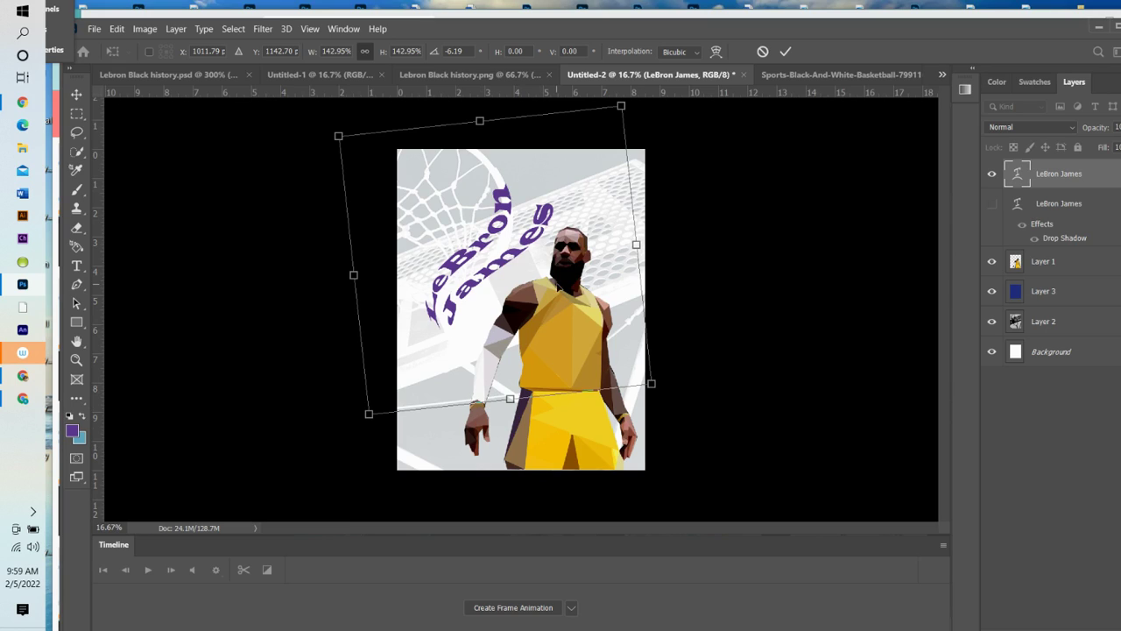
pyautogui.click(785, 51)
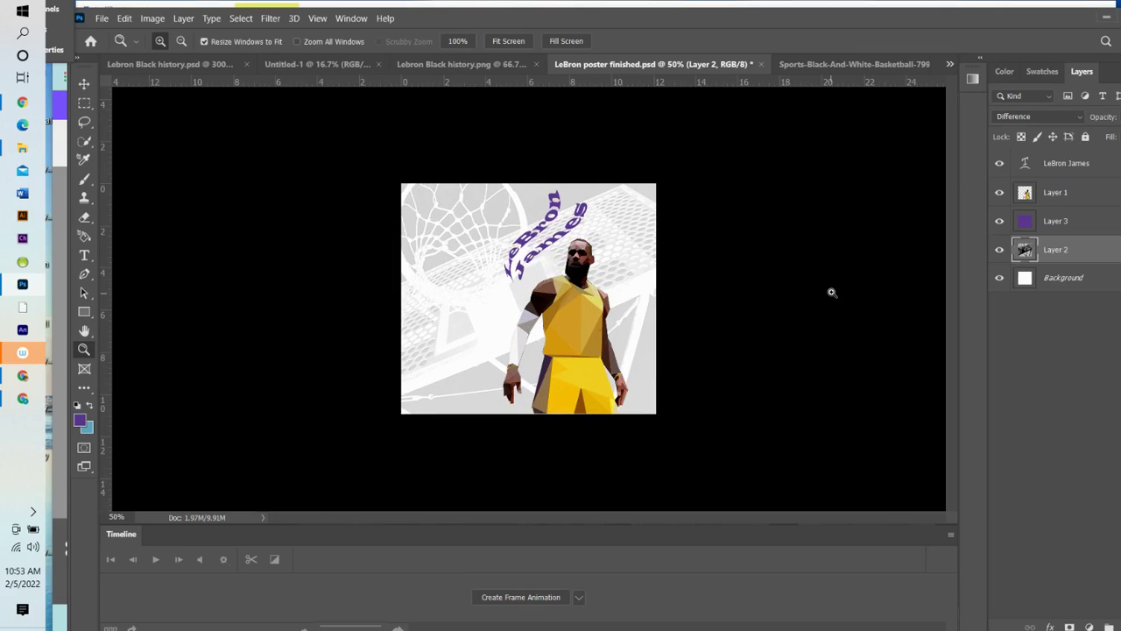
# Step: Add a default Gradient Overlay style to the LeBron James text layer
pyautogui.click(1072, 167)
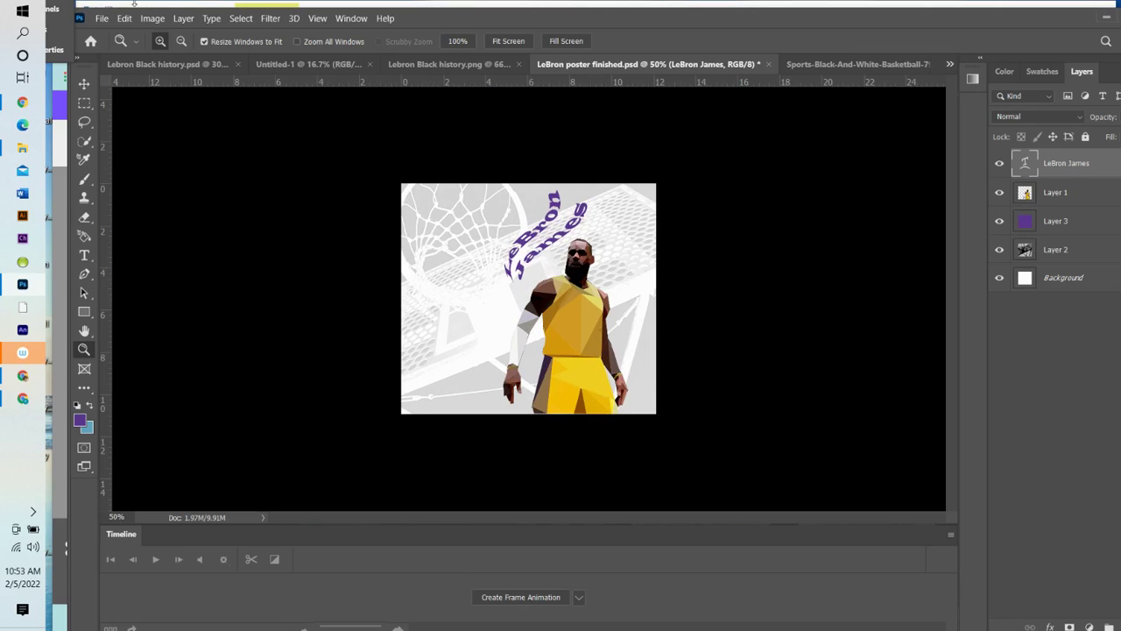
pyautogui.click(183, 19)
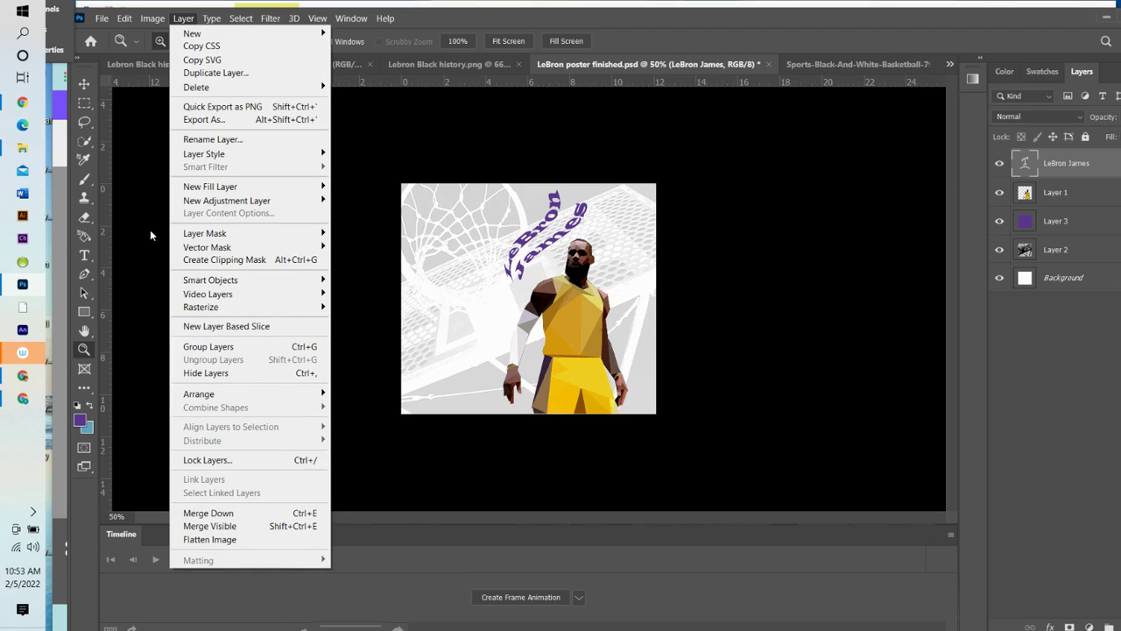
pyautogui.moveTo(209, 156)
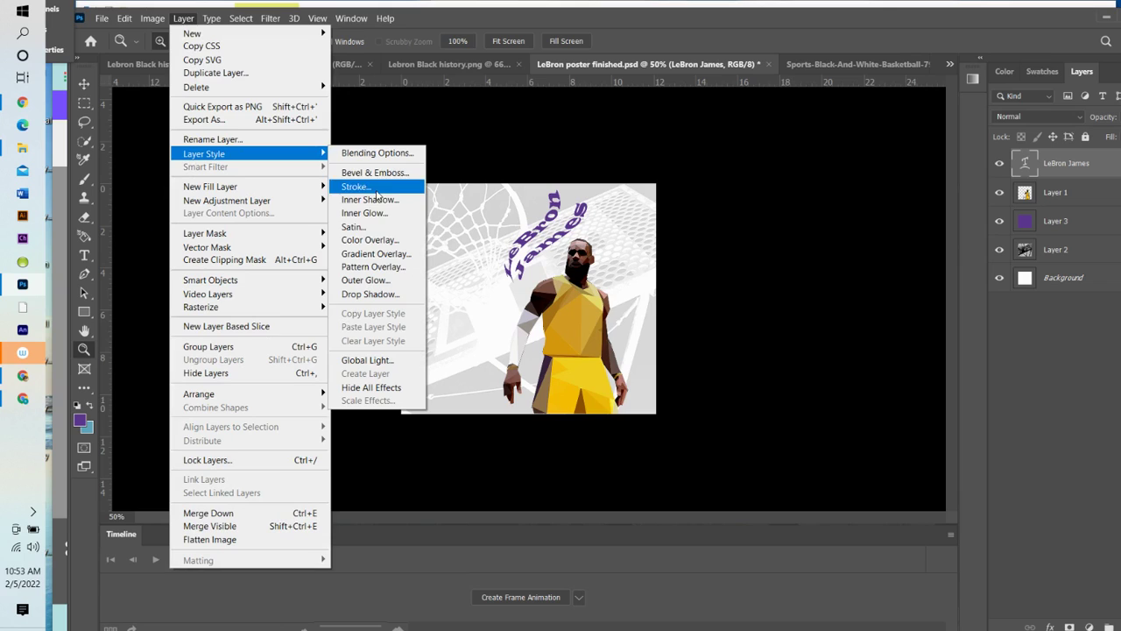
pyautogui.click(385, 255)
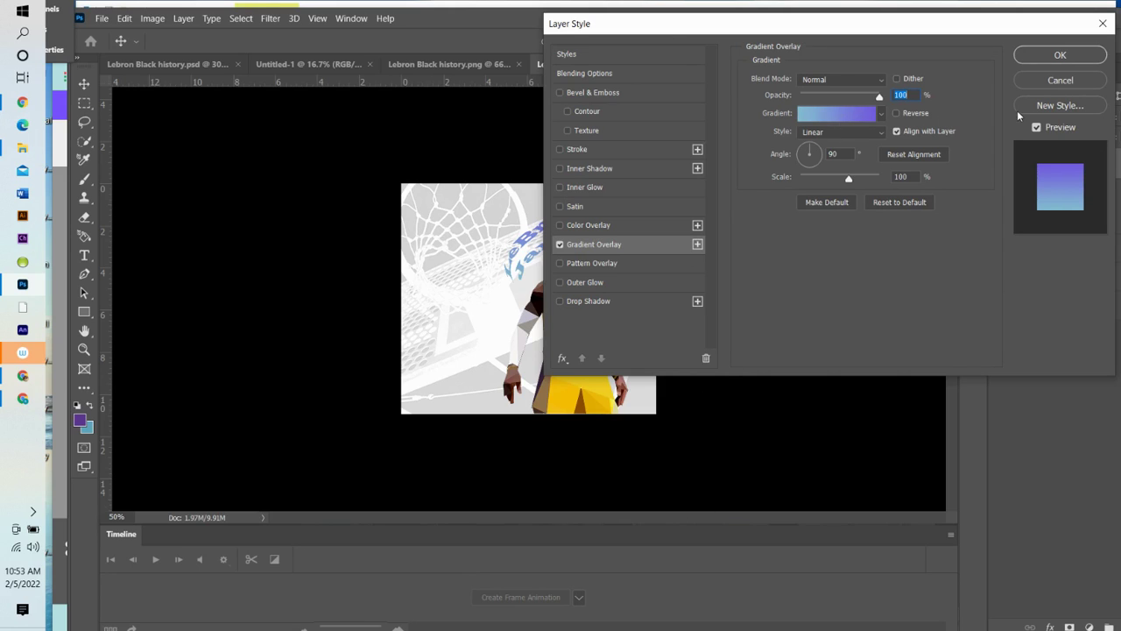
pyautogui.click(1060, 55)
pyautogui.press('z')
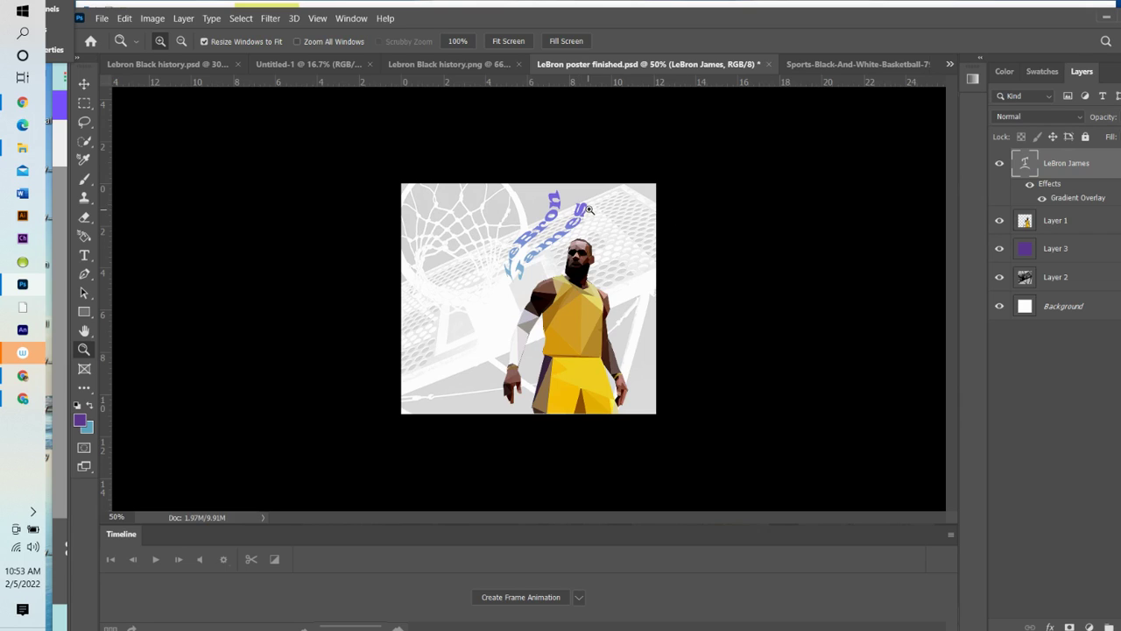
# Step: Reverse the title's gradient overlay and move its stops to 19% and 67%
pyautogui.click(182, 19)
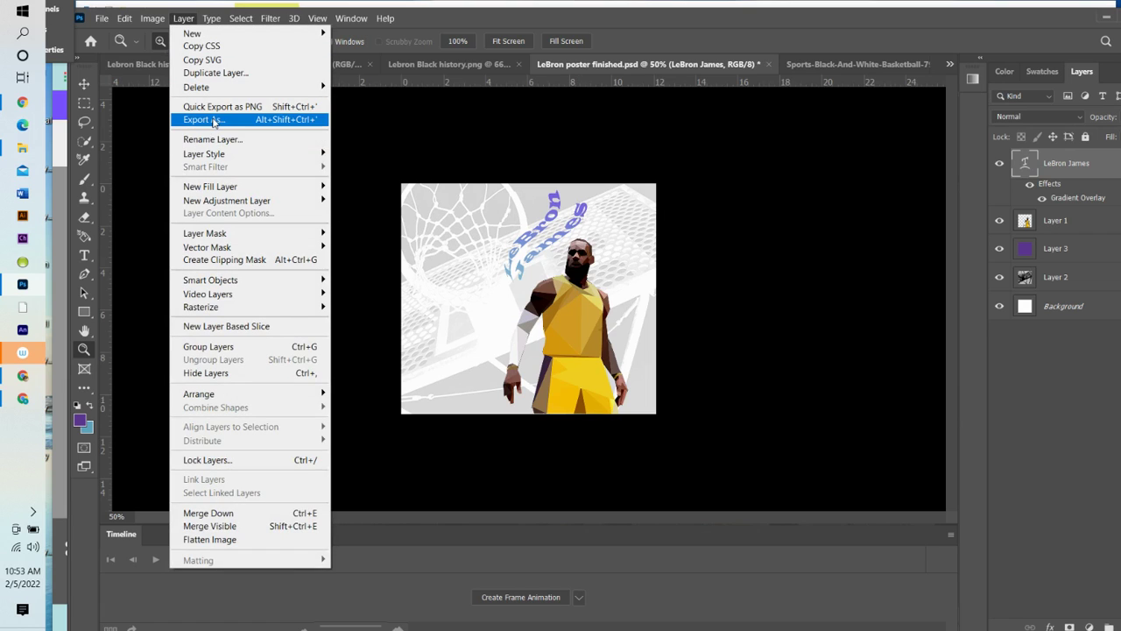
pyautogui.moveTo(278, 156)
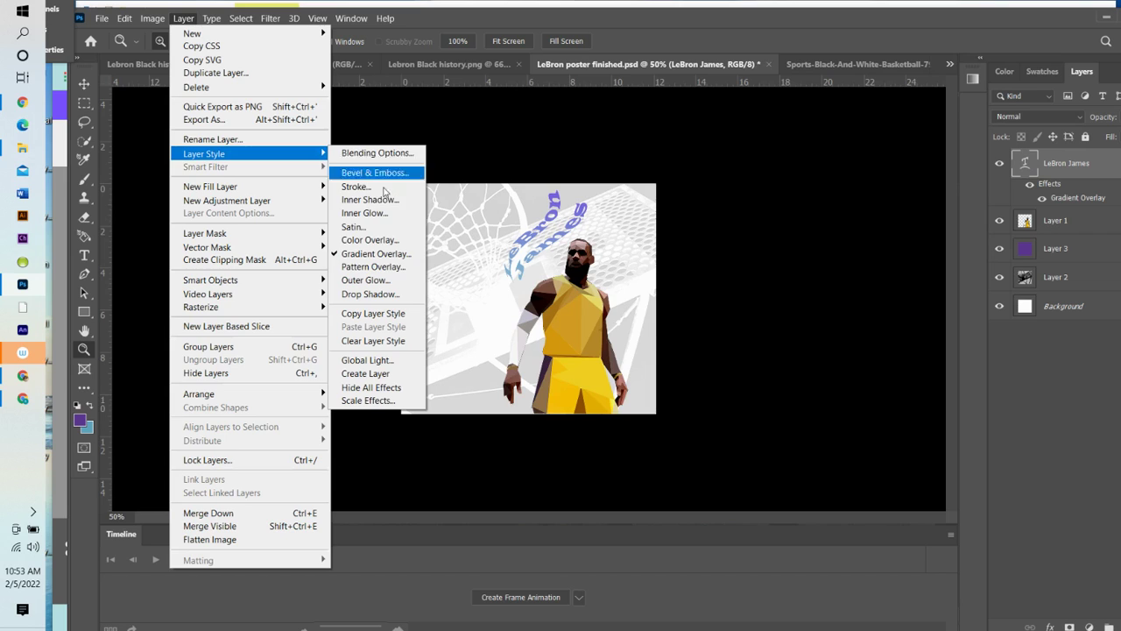
pyautogui.click(396, 254)
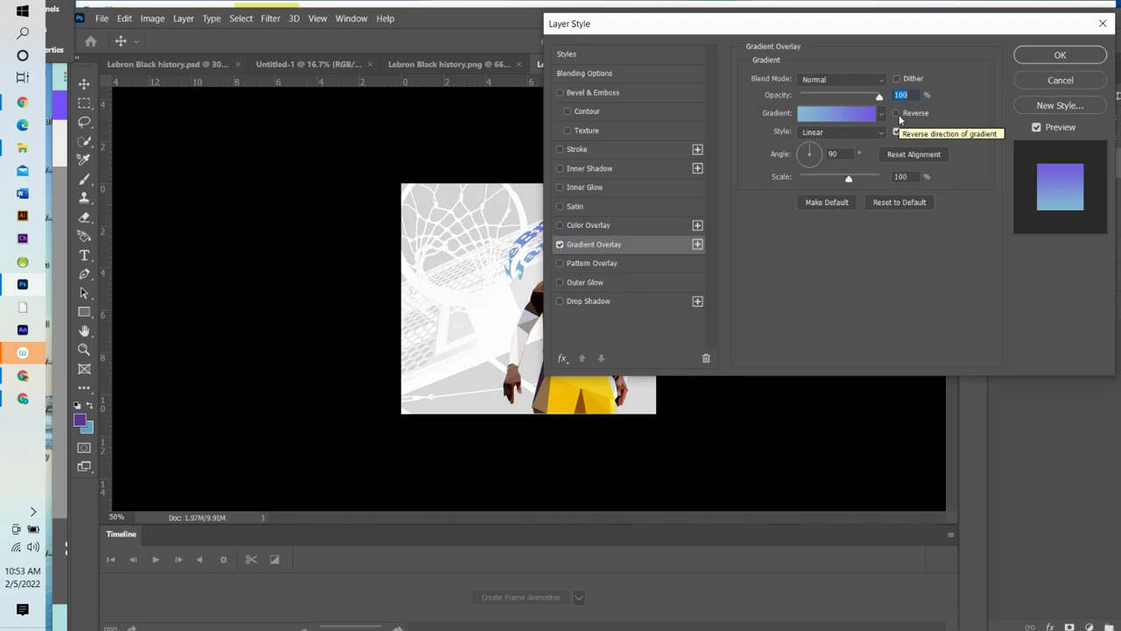
pyautogui.click(897, 114)
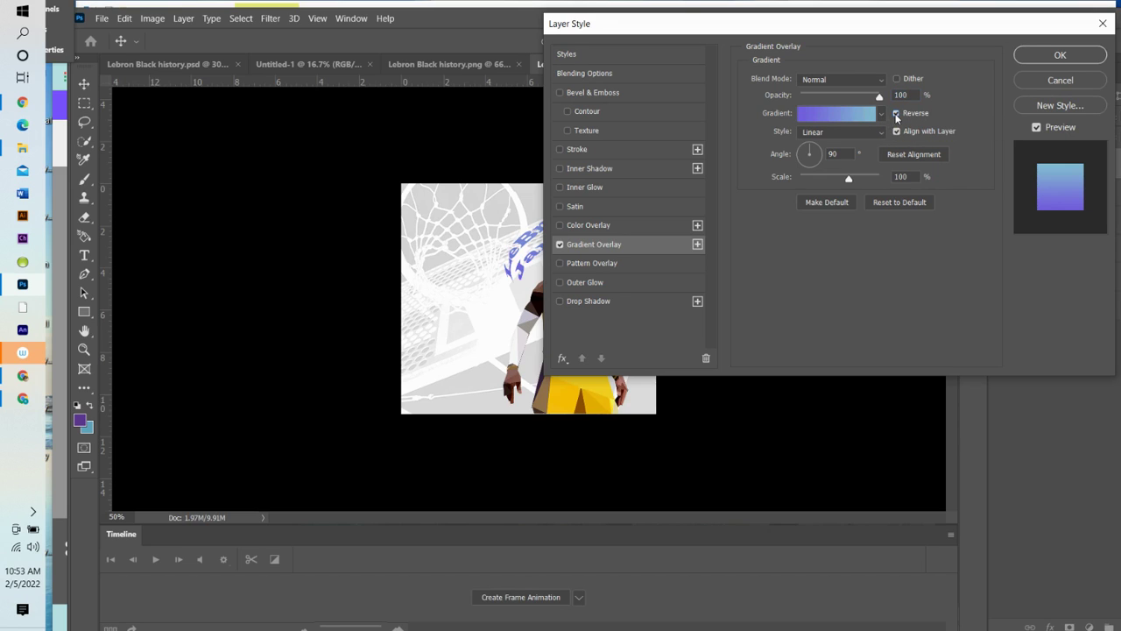
pyautogui.click(831, 116)
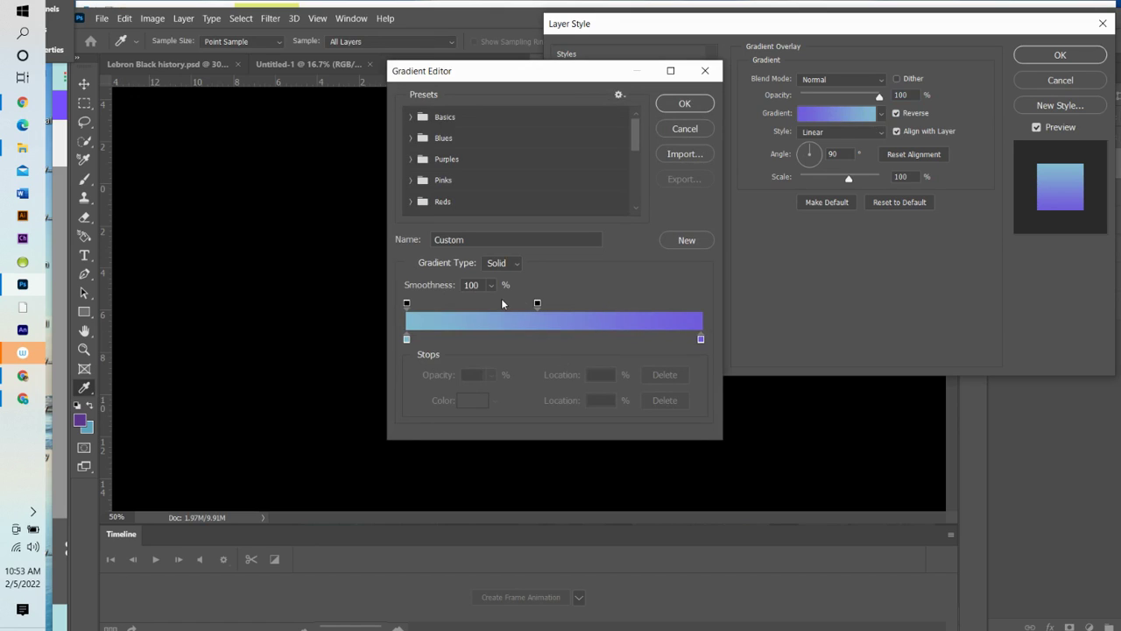
pyautogui.moveTo(537, 306); pyautogui.dragTo(512, 321)
pyautogui.moveTo(701, 339); pyautogui.dragTo(556, 340)
pyautogui.click(693, 101)
pyautogui.click(1057, 54)
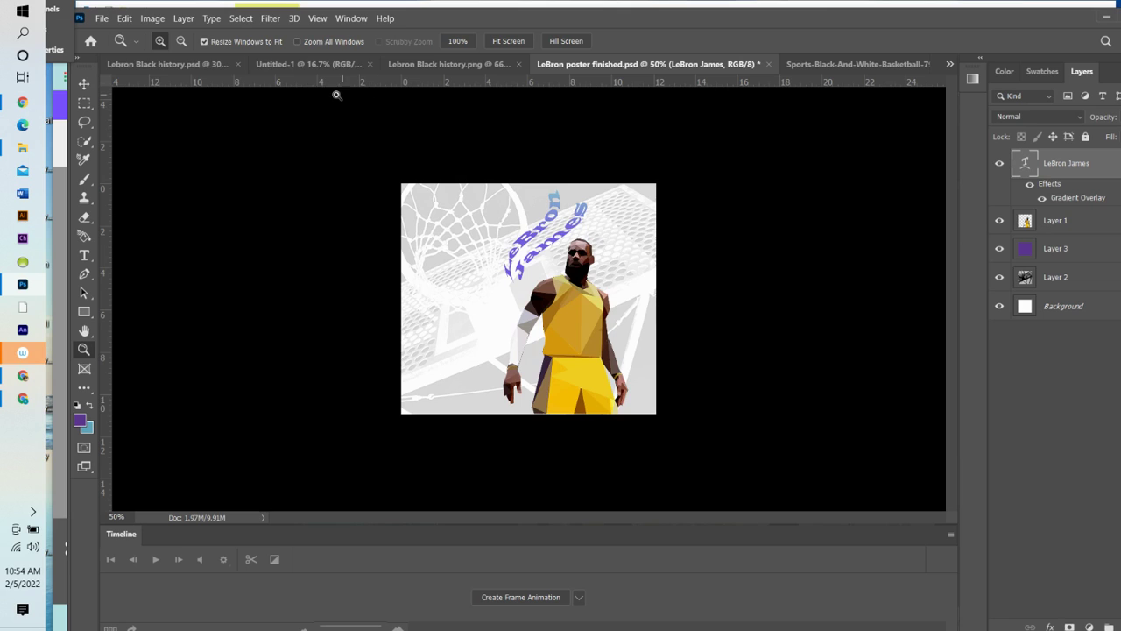
# Step: Add a 12 px-distance Inner Shadow to the title alongside its gradient overlay
pyautogui.click(180, 18)
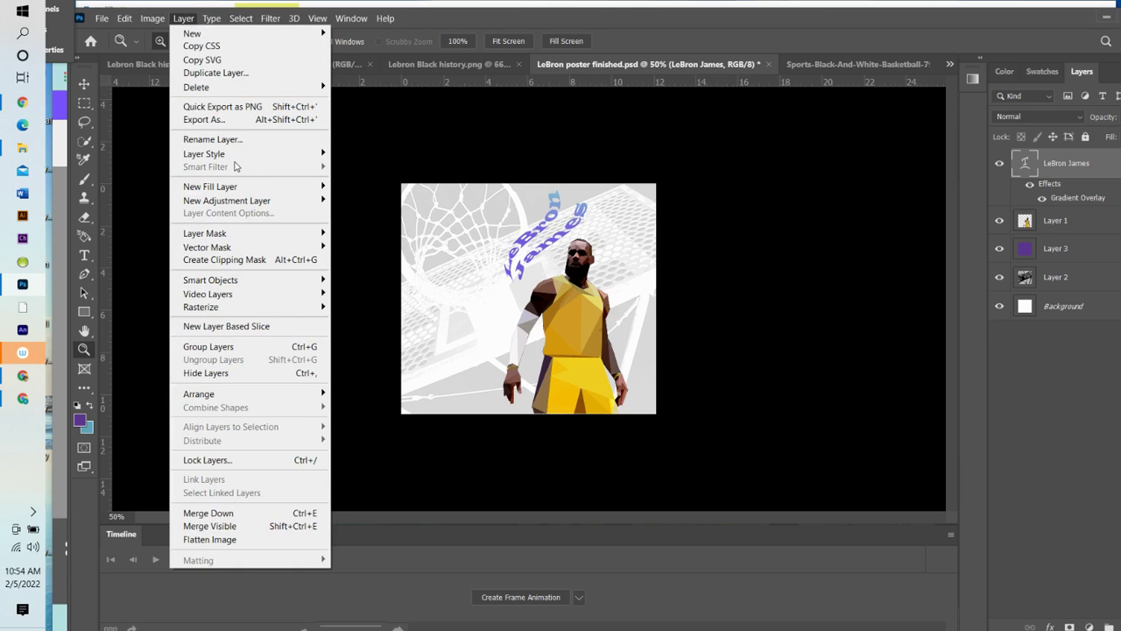
pyautogui.moveTo(236, 163)
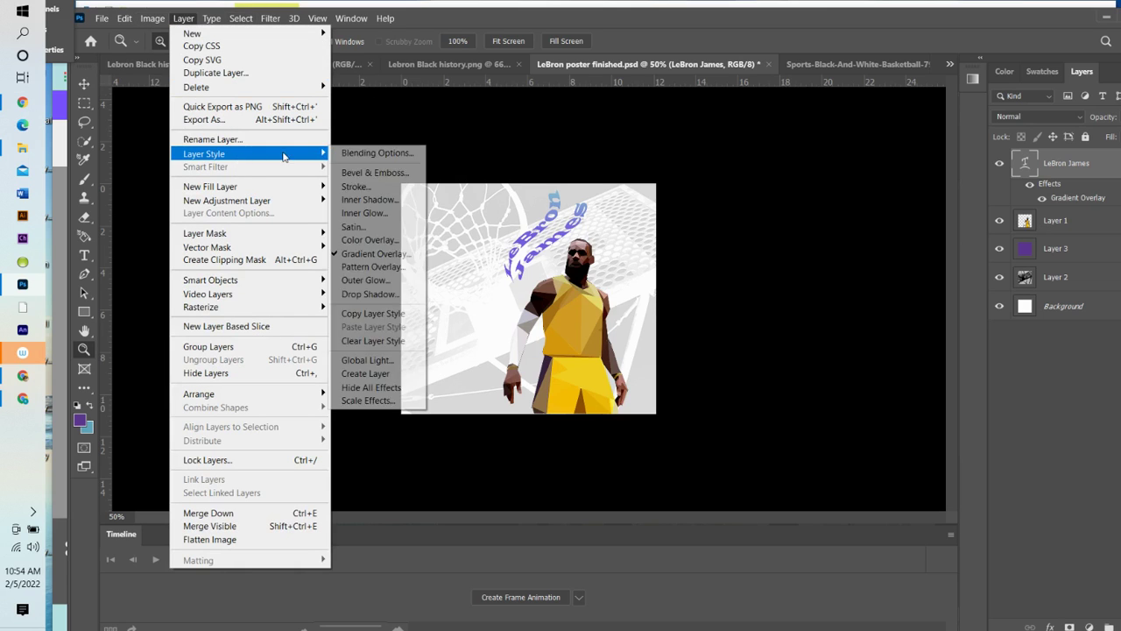
pyautogui.click(386, 202)
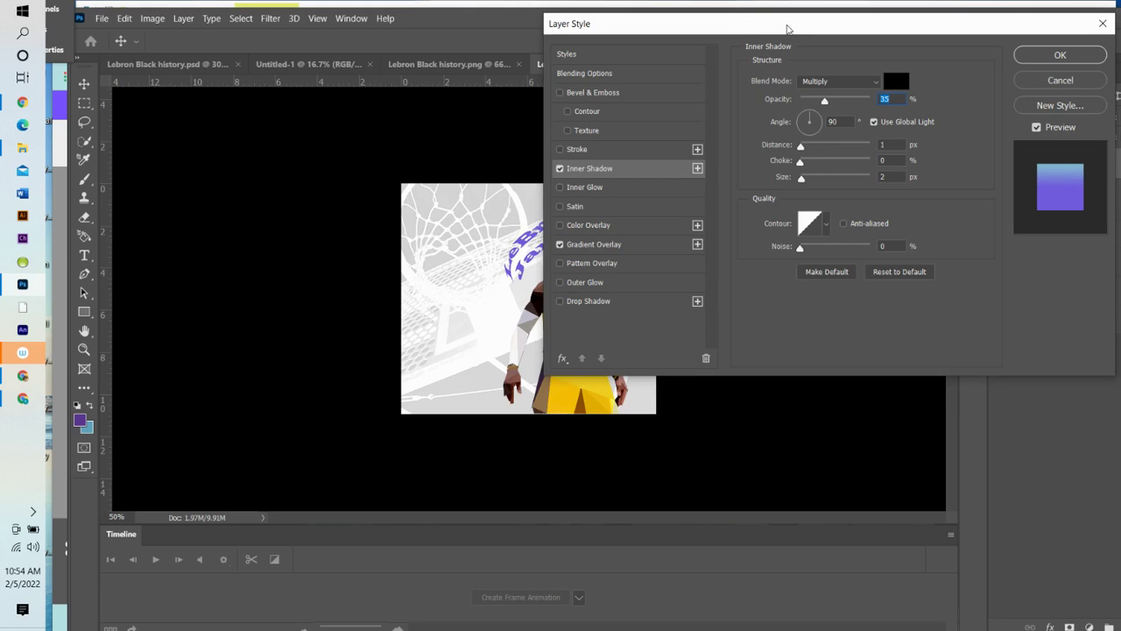
pyautogui.moveTo(787, 29); pyautogui.dragTo(855, 16)
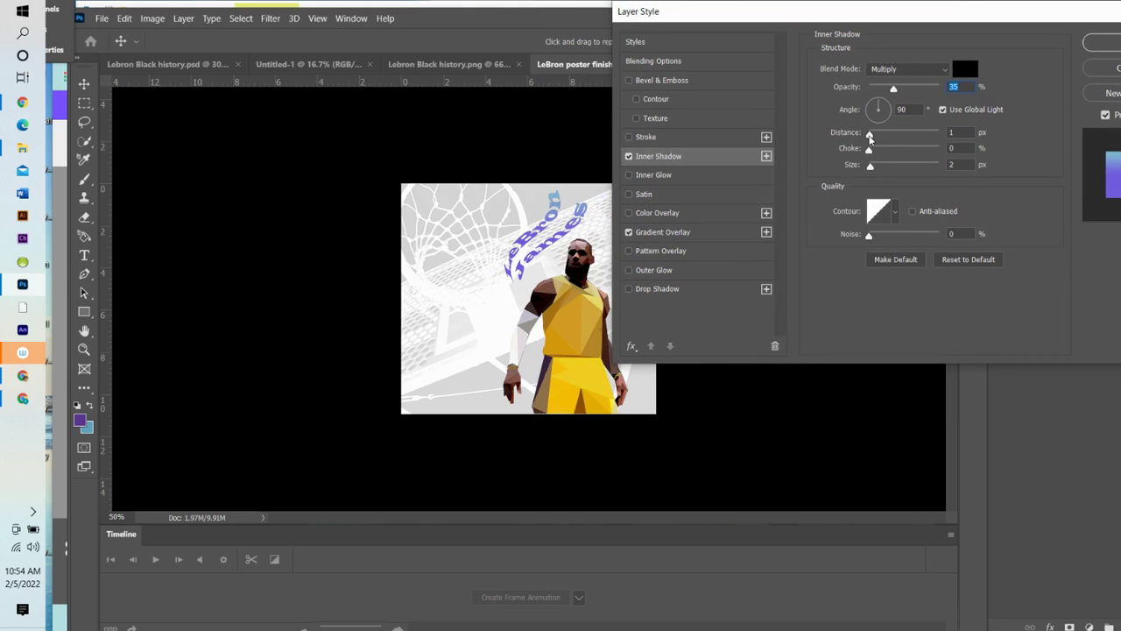
pyautogui.moveTo(870, 136); pyautogui.dragTo(879, 139)
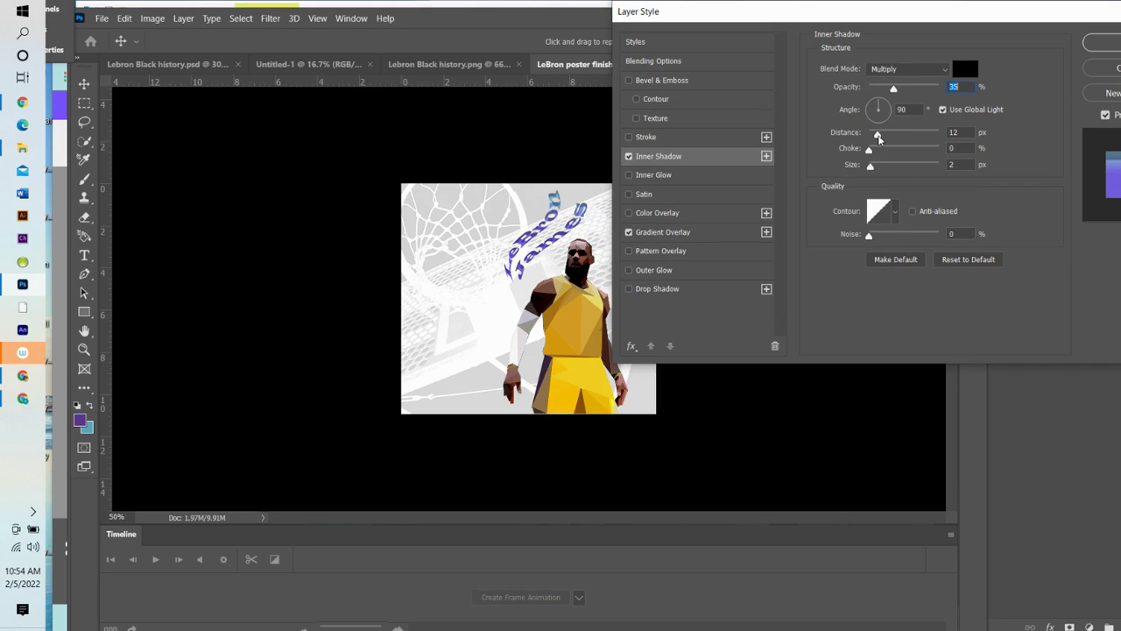
pyautogui.moveTo(878, 139); pyautogui.dragTo(878, 138)
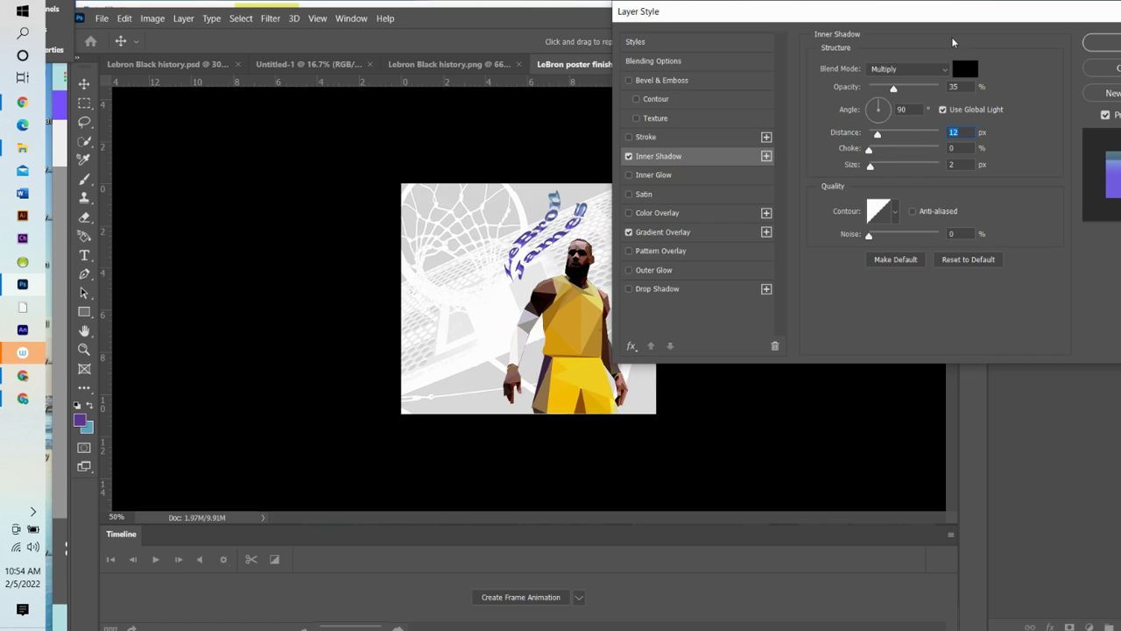
pyautogui.moveTo(939, 23); pyautogui.dragTo(897, 23)
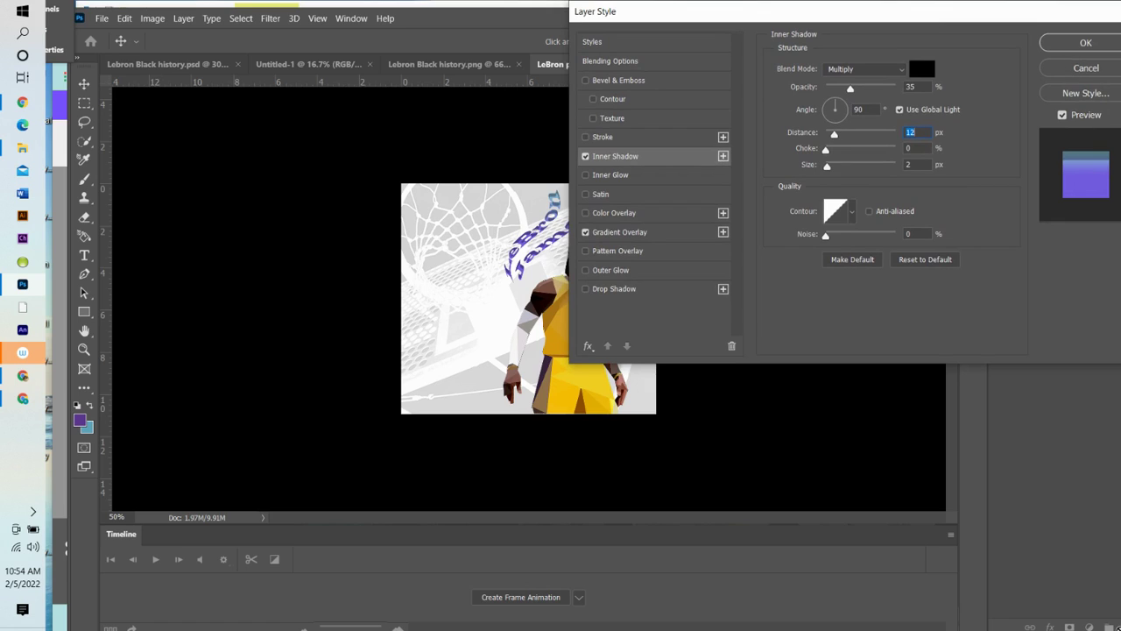
pyautogui.click(1092, 44)
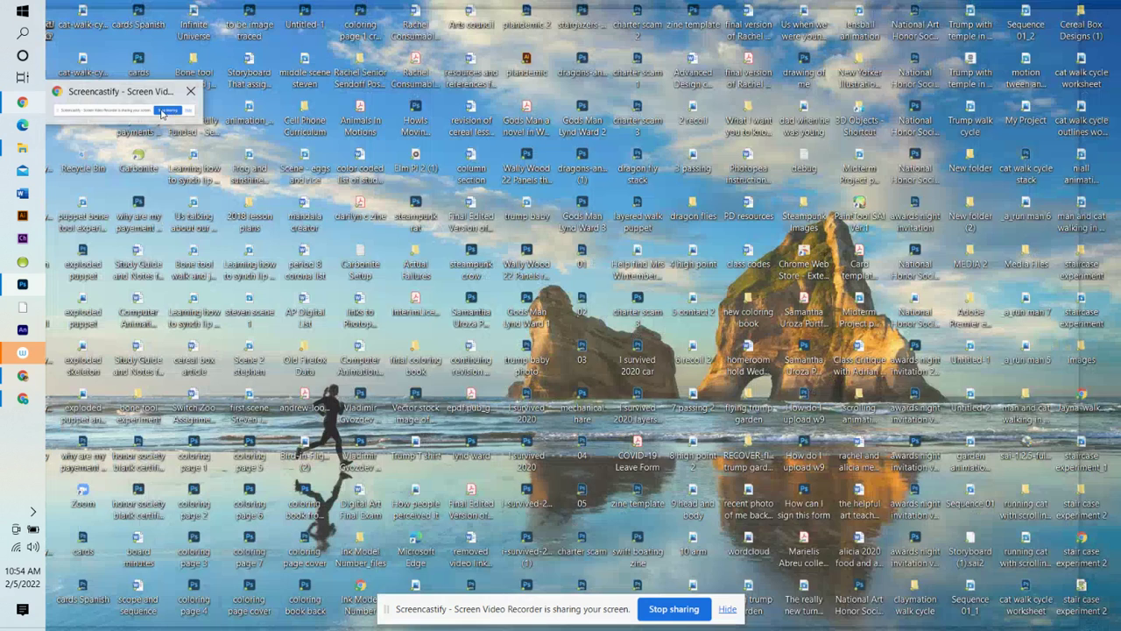
pyautogui.click(149, 103)
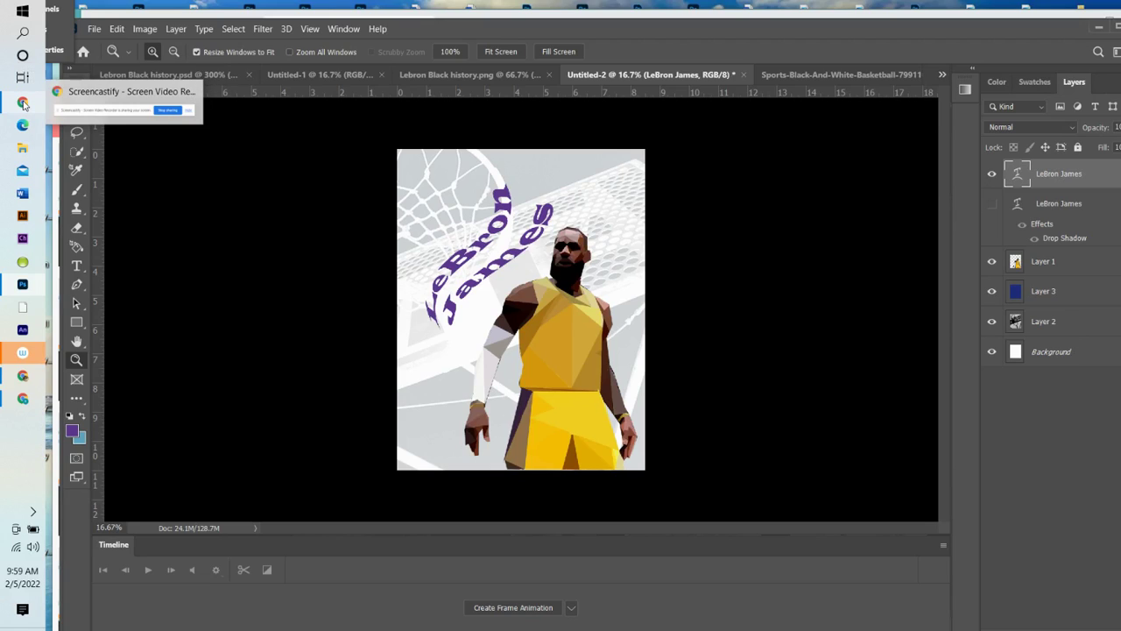
pyautogui.click(88, 99)
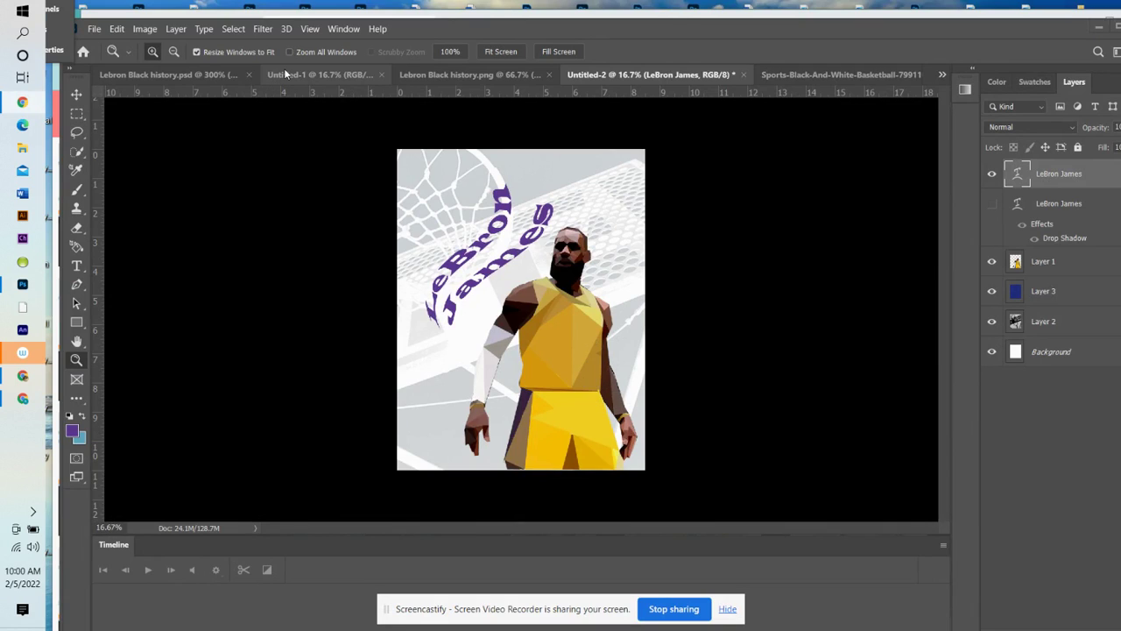
pyautogui.click(419, 75)
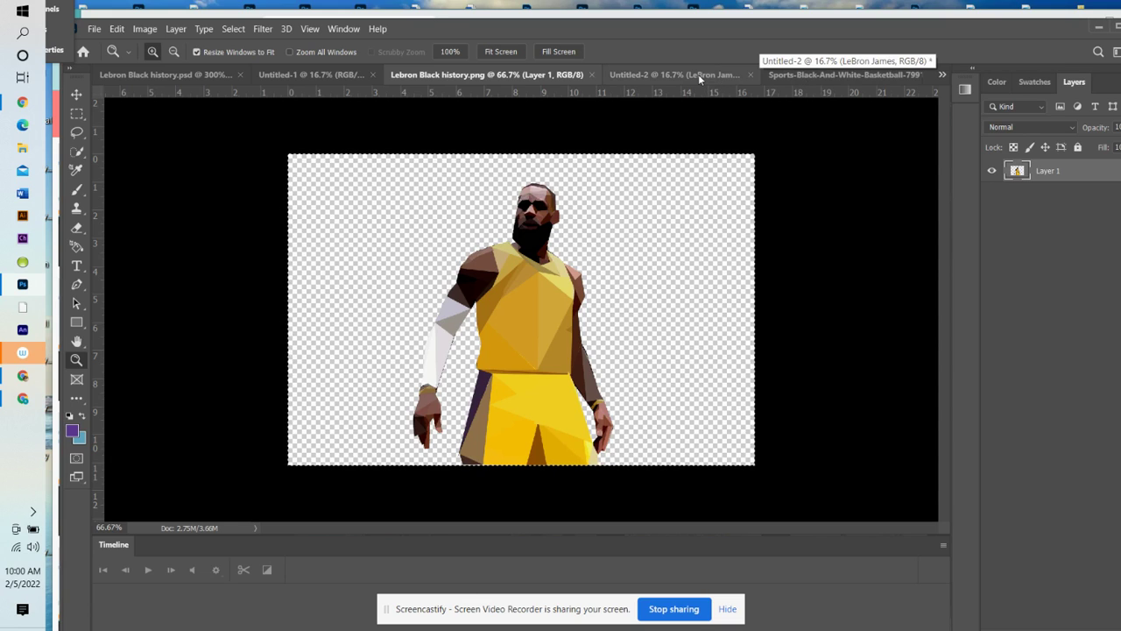
pyautogui.click(628, 73)
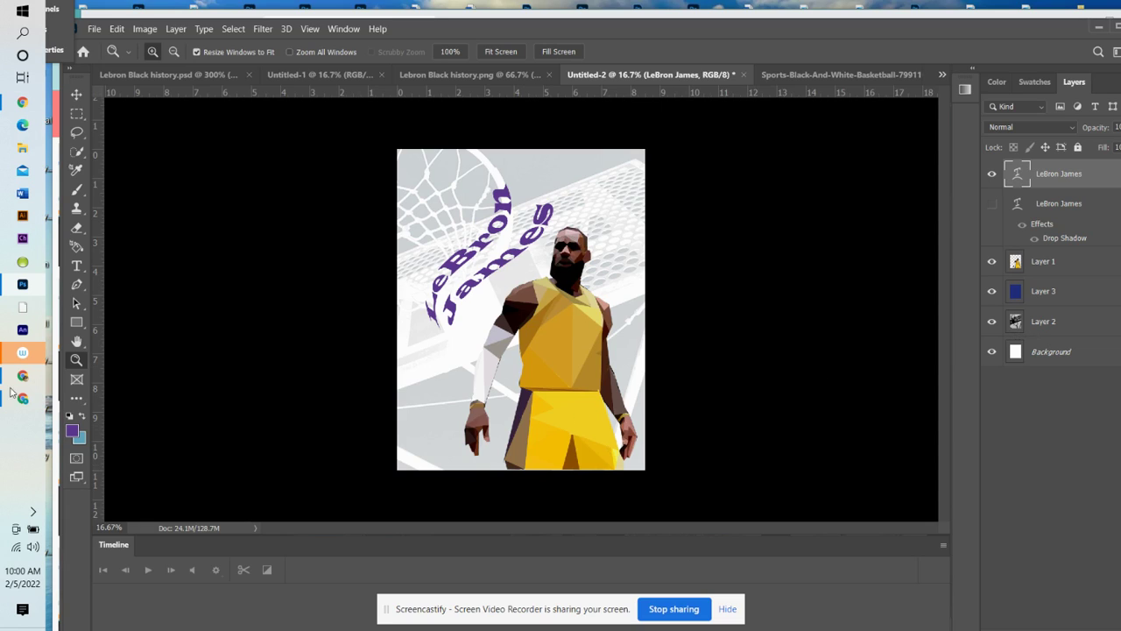
# Step: Export the poster as a 100%-quality JPG, Untitled-2, into Downloads
pyautogui.click(94, 29)
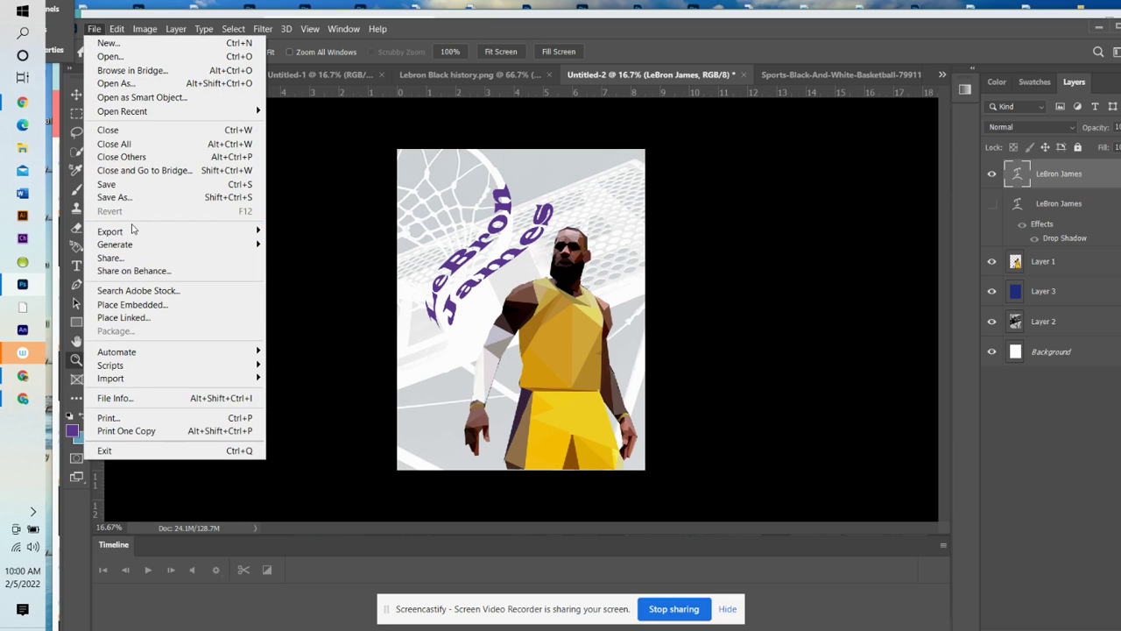
pyautogui.moveTo(140, 231)
pyautogui.click(368, 243)
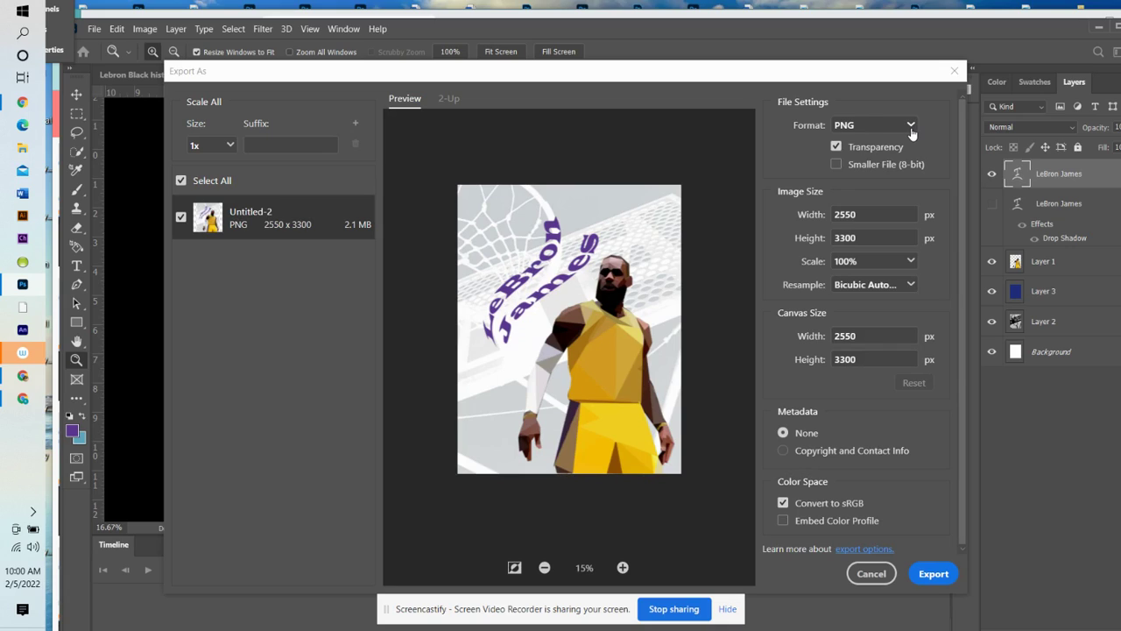
pyautogui.click(911, 127)
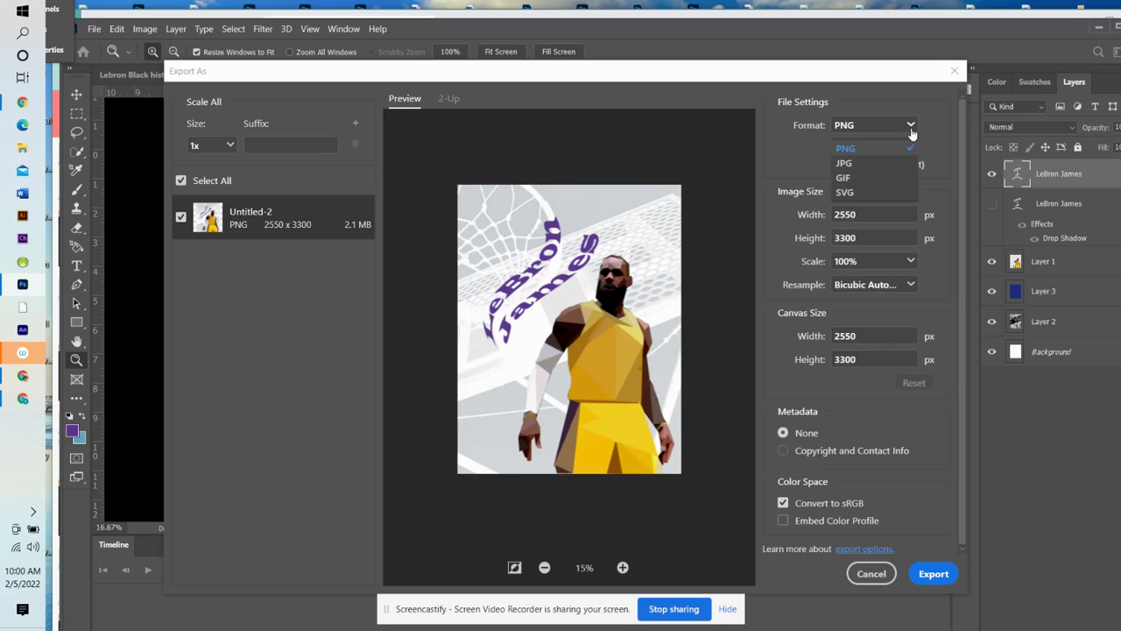
pyautogui.click(873, 167)
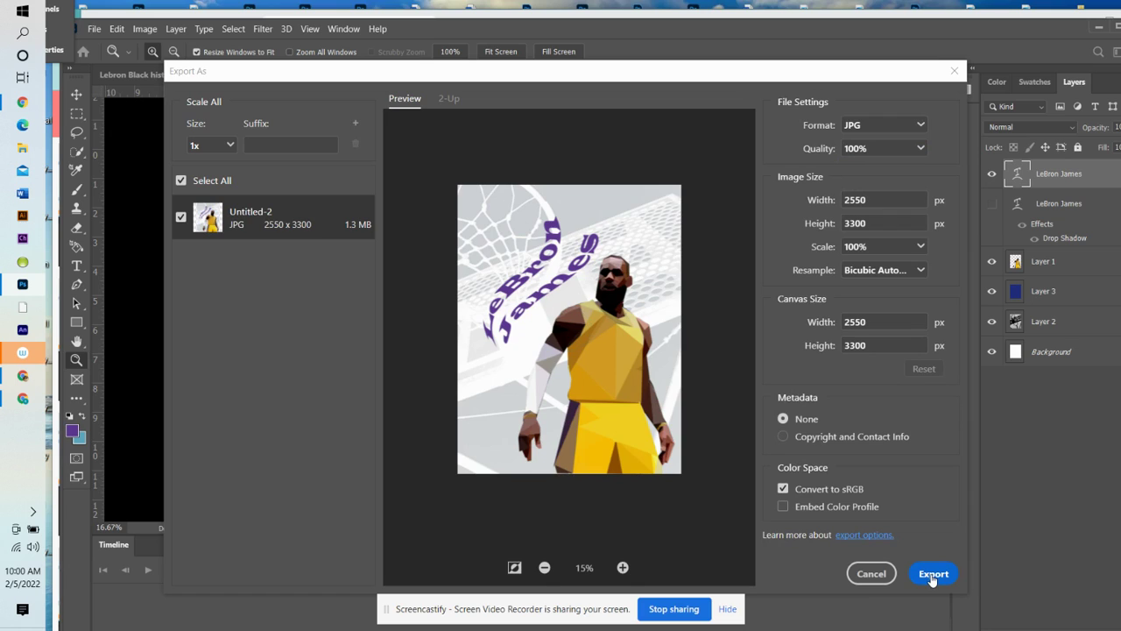
pyautogui.click(933, 575)
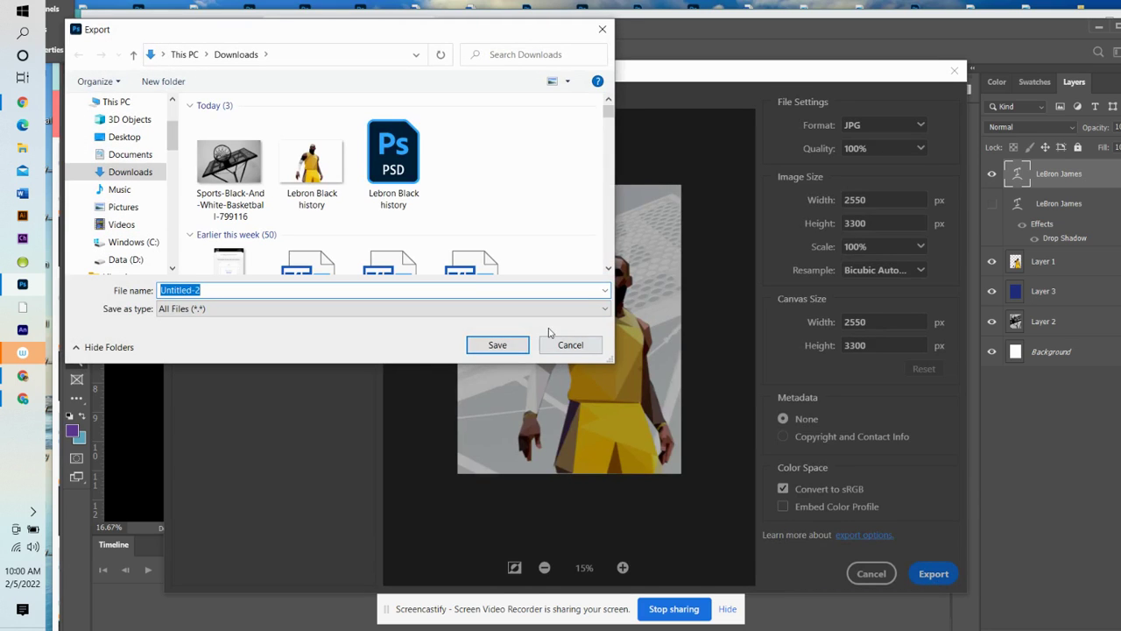
pyautogui.click(504, 346)
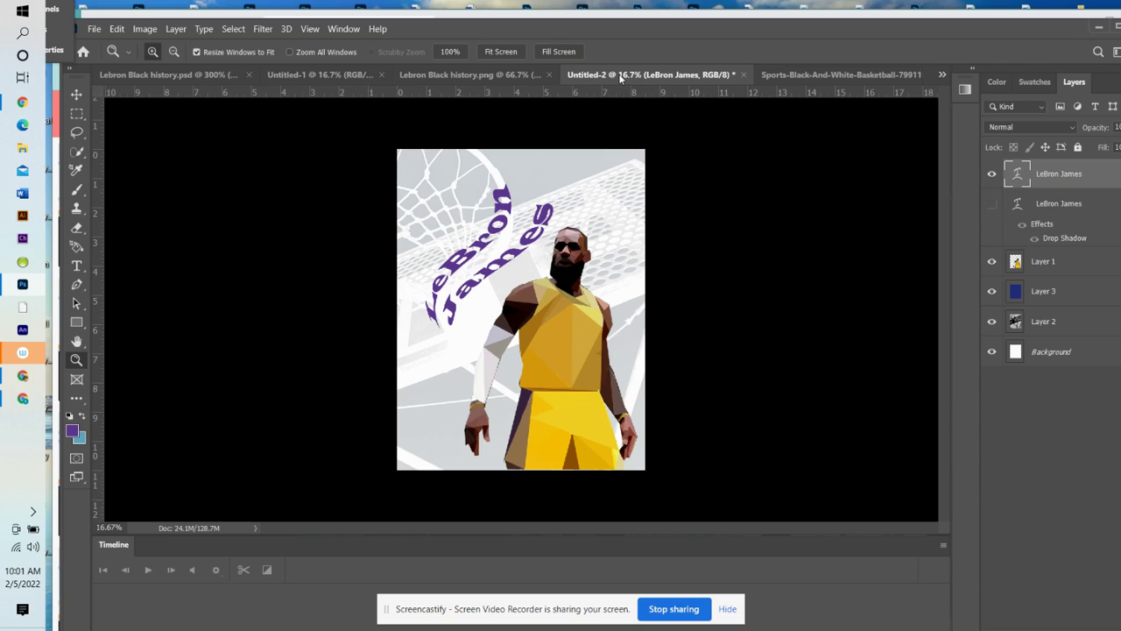
# Step: Save the poster on this computer as LeBron poster finished.psd with maximum compatibility
pyautogui.moveTo(684, 29); pyautogui.dragTo(700, 25)
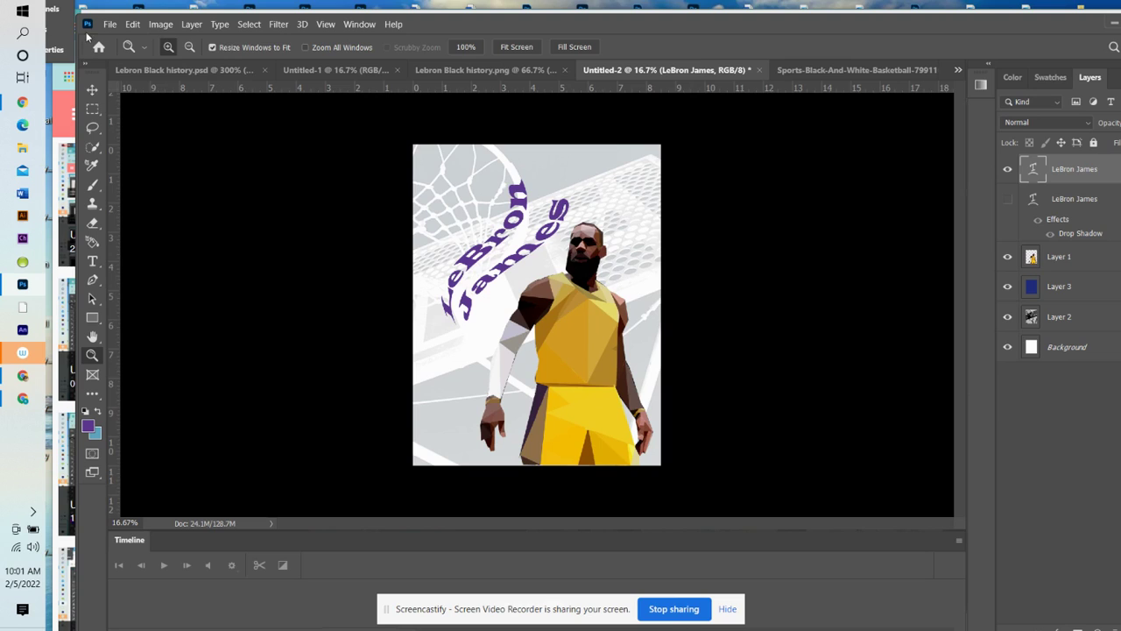
pyautogui.click(108, 24)
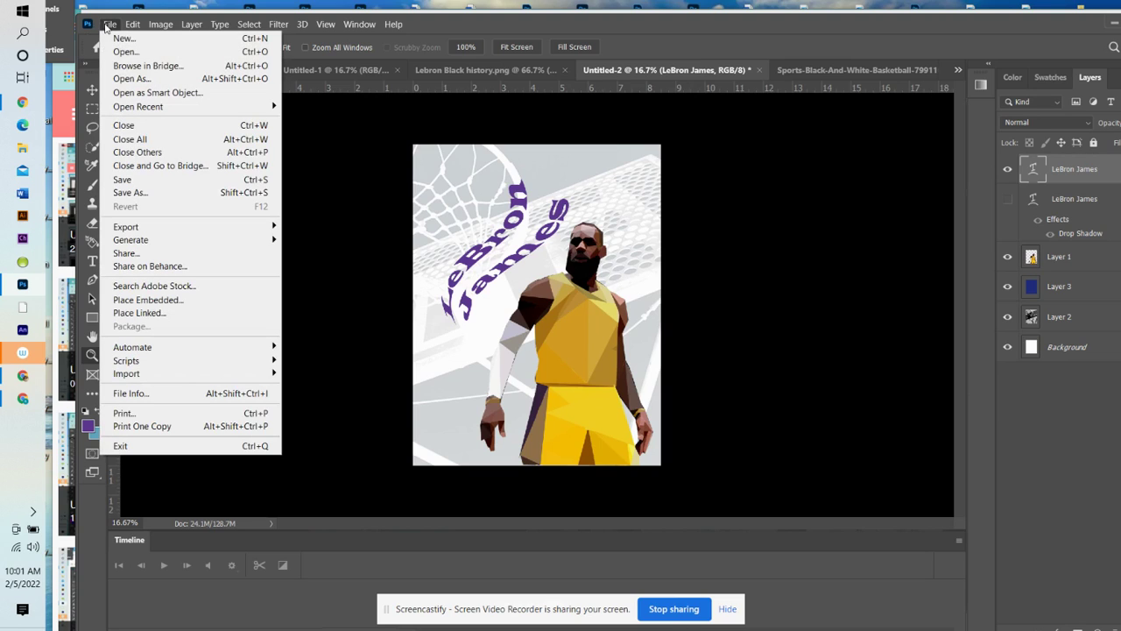
pyautogui.click(159, 193)
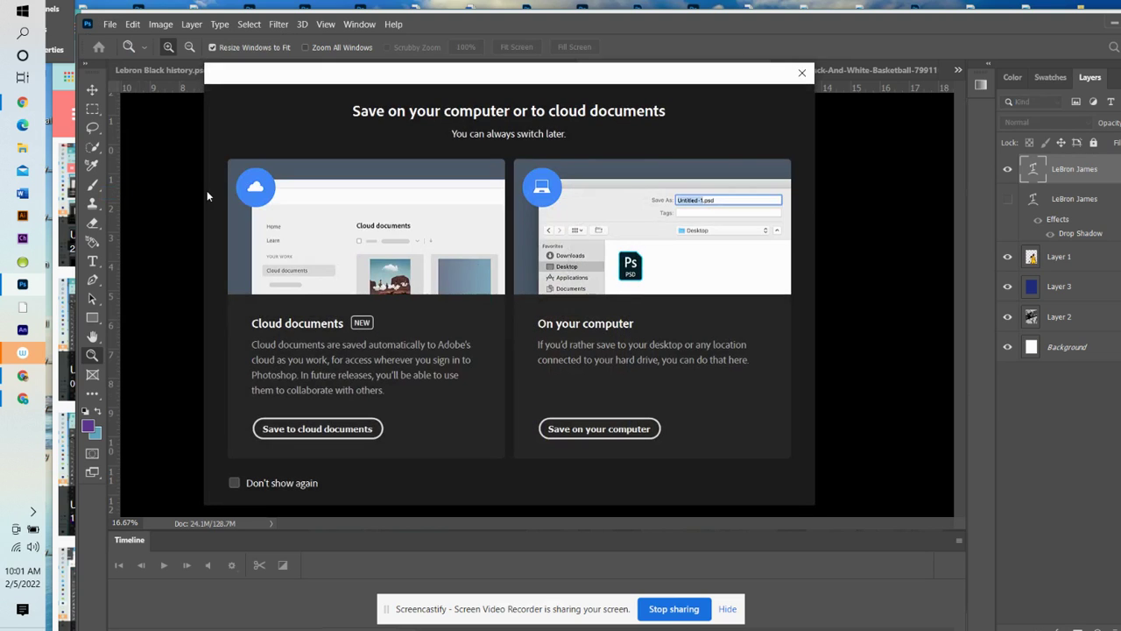
pyautogui.click(619, 430)
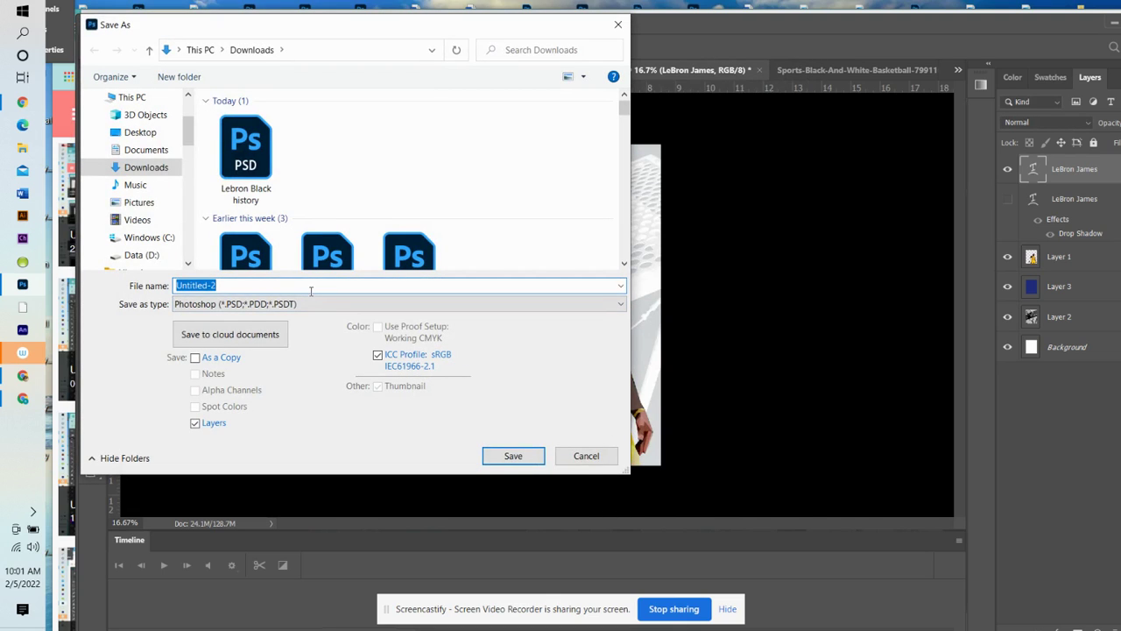
pyautogui.write('Le')
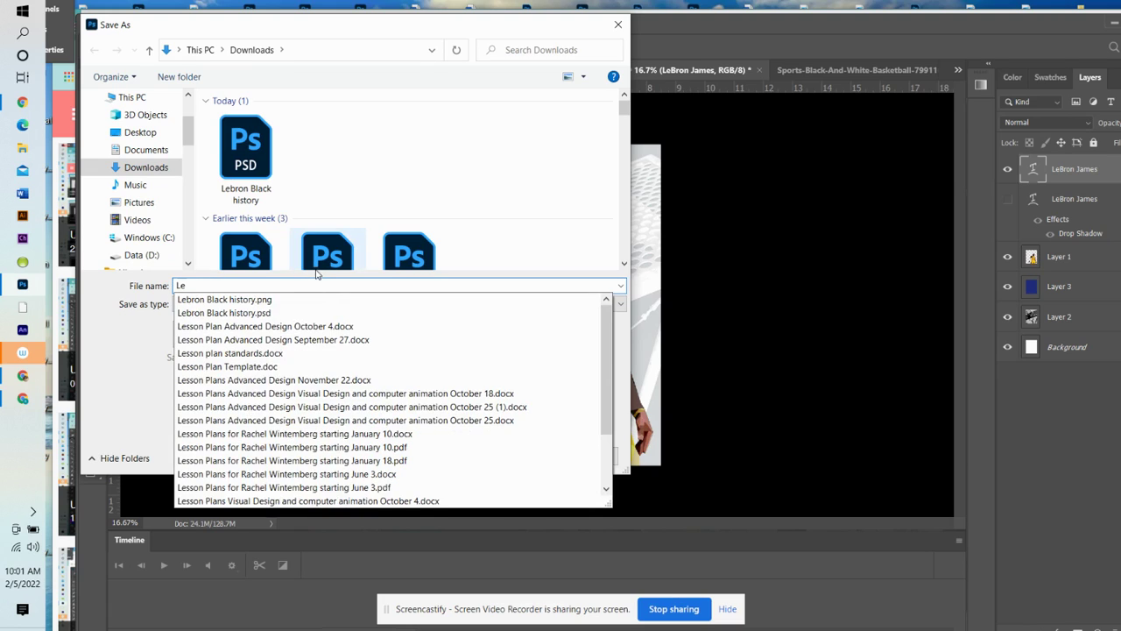
pyautogui.write('Bron post')
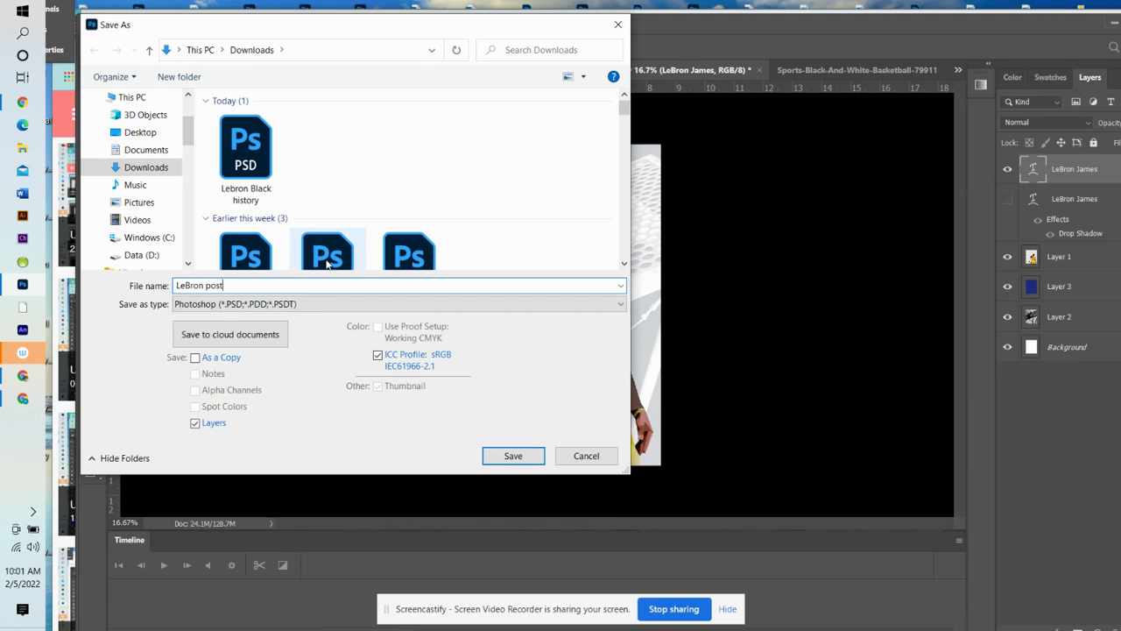
pyautogui.write('er finished')
pyautogui.click(513, 457)
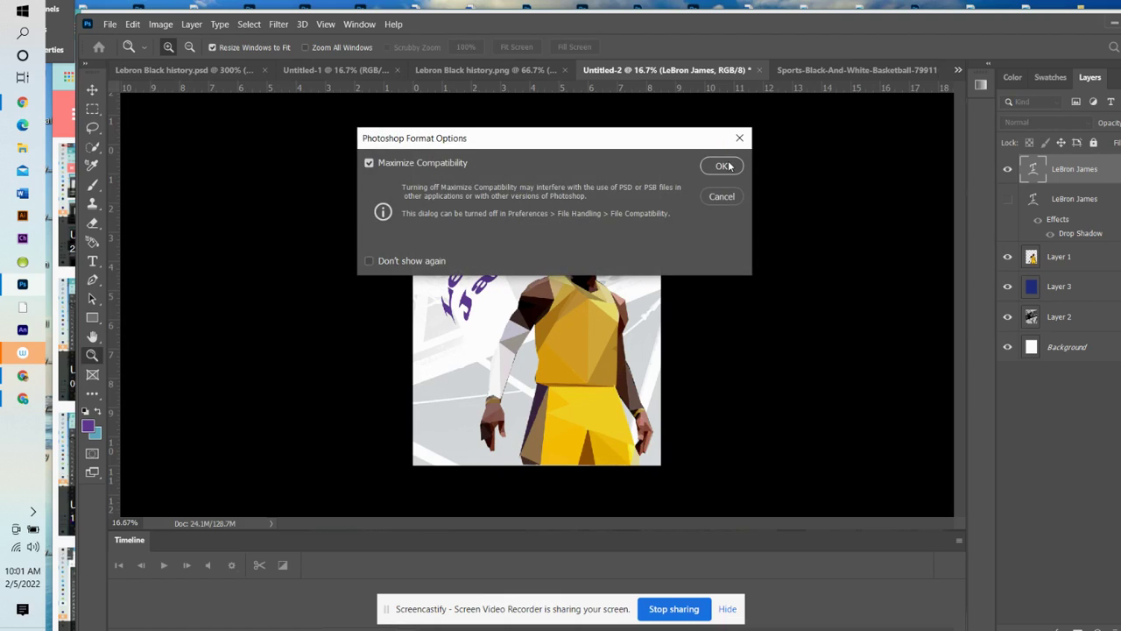
pyautogui.click(722, 165)
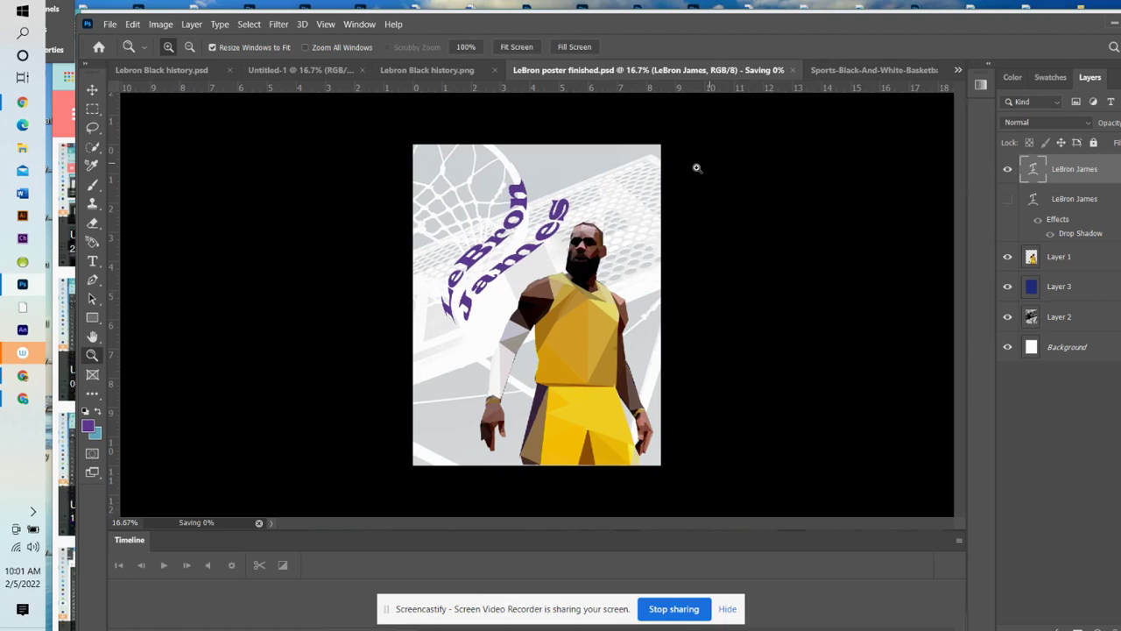
# Step: Bring up the Export As settings for the saved poster
pyautogui.click(109, 25)
pyautogui.moveTo(273, 226)
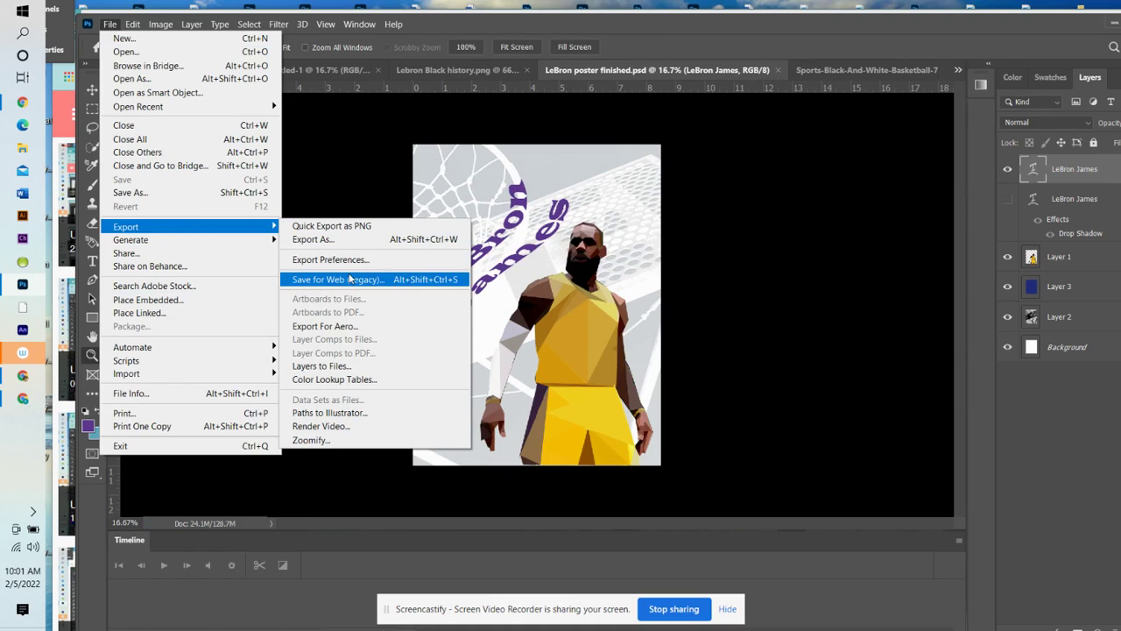
pyautogui.click(349, 240)
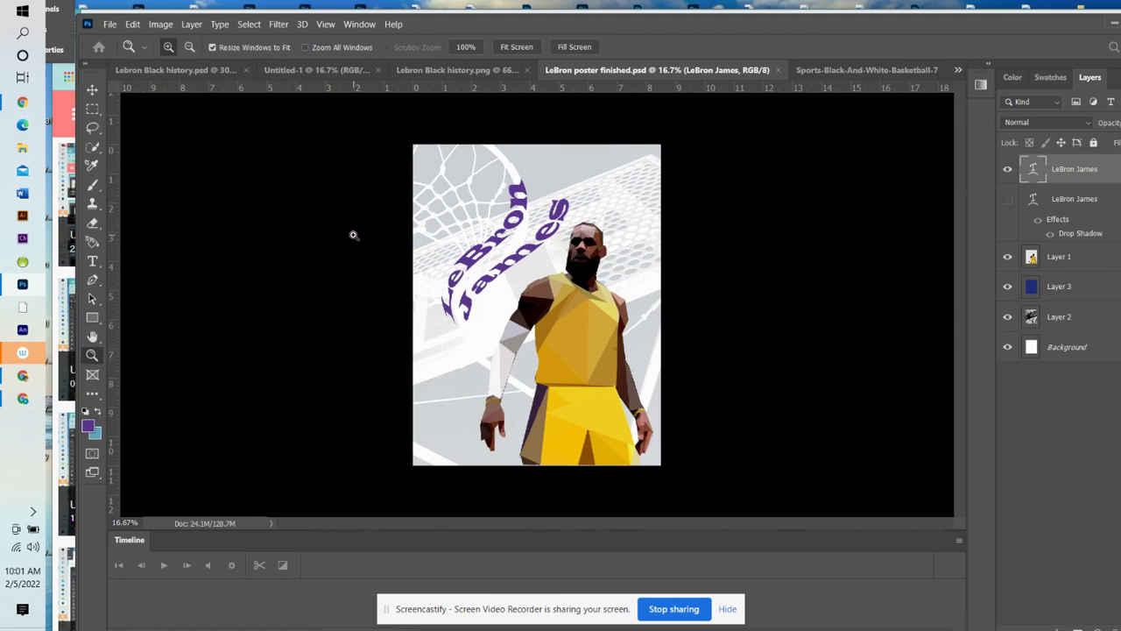